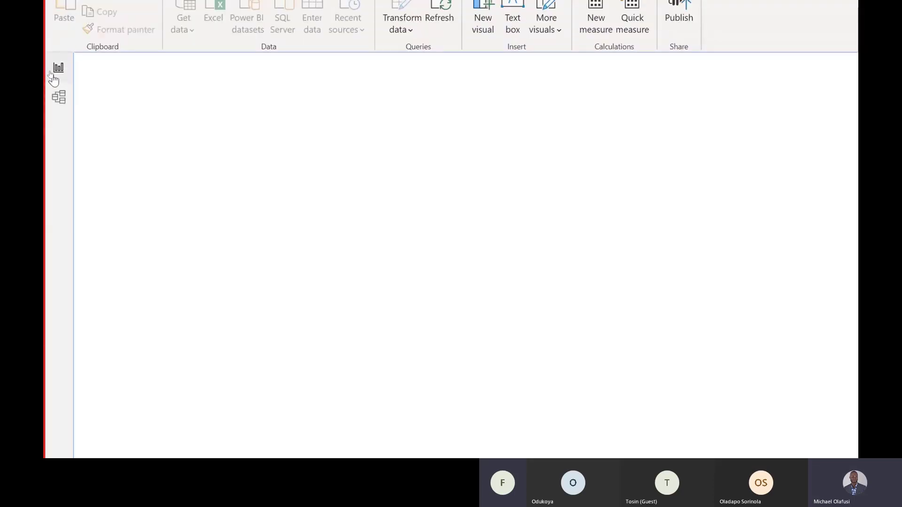
Look at the dataset's tables in the model view and return to the report view
left_click(57, 68)
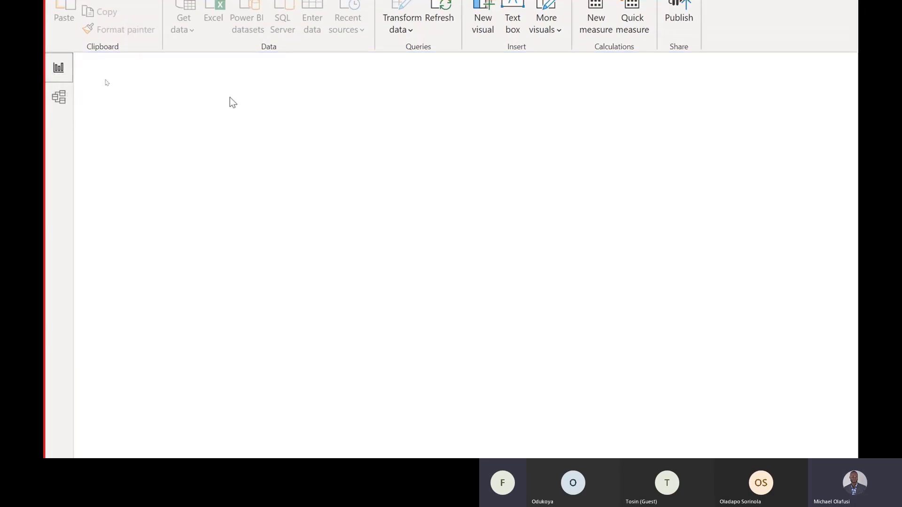
left_click(58, 97)
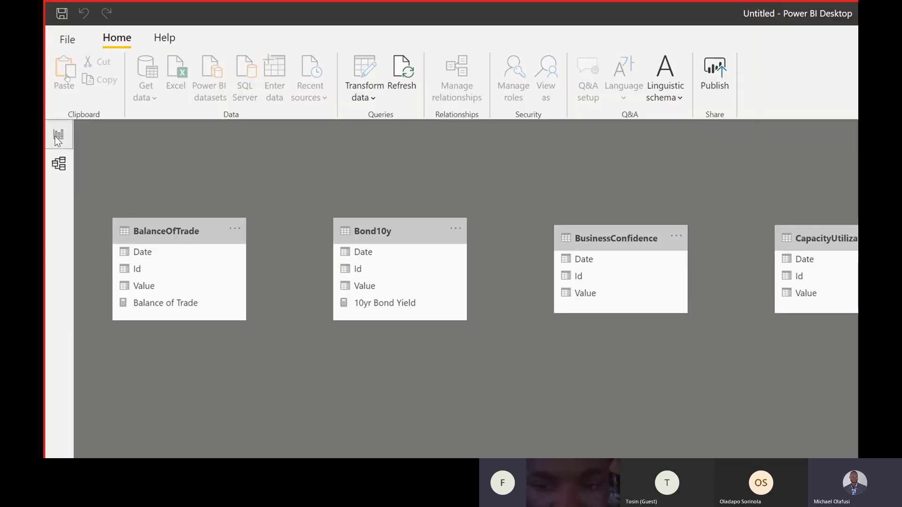
left_click(58, 137)
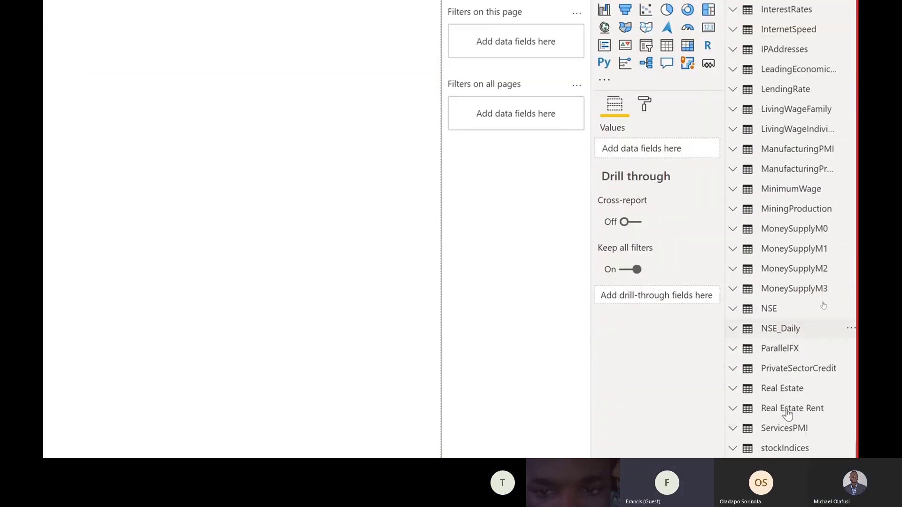
Expand the NSE_Daily table's field list and add an enlarged matrix visual to the empty report page
left_click(739, 320)
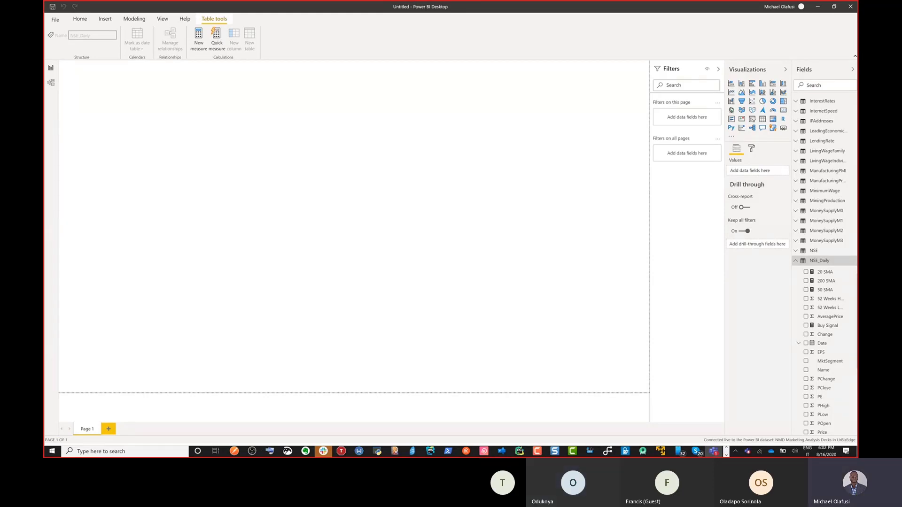
left_click(315, 243)
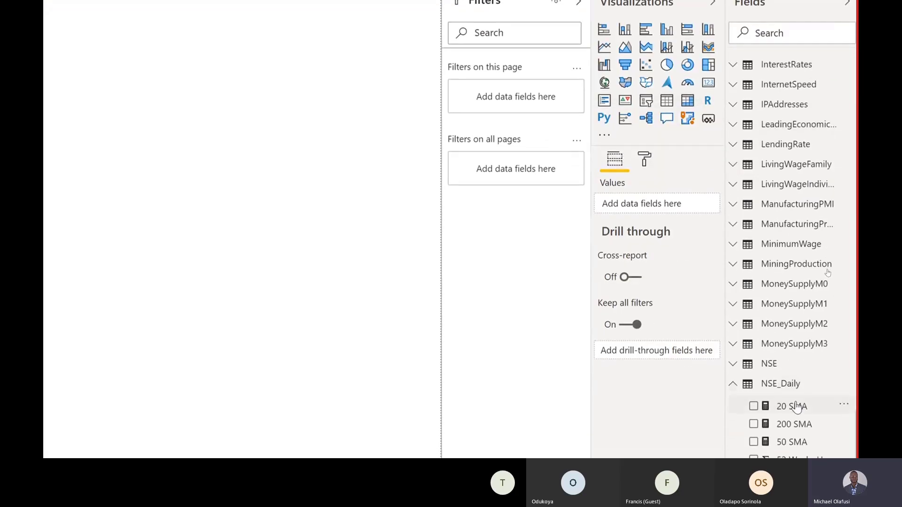
scroll(795, 404, "down", 4)
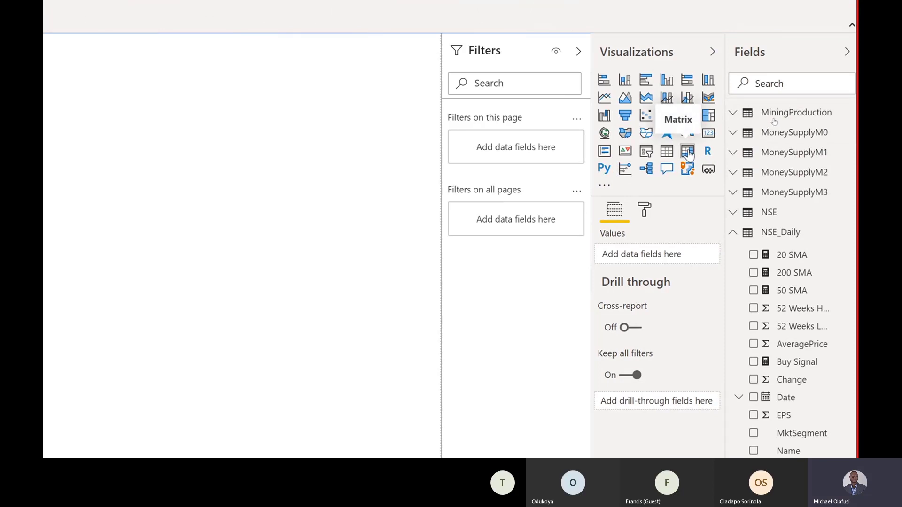
left_click(687, 151)
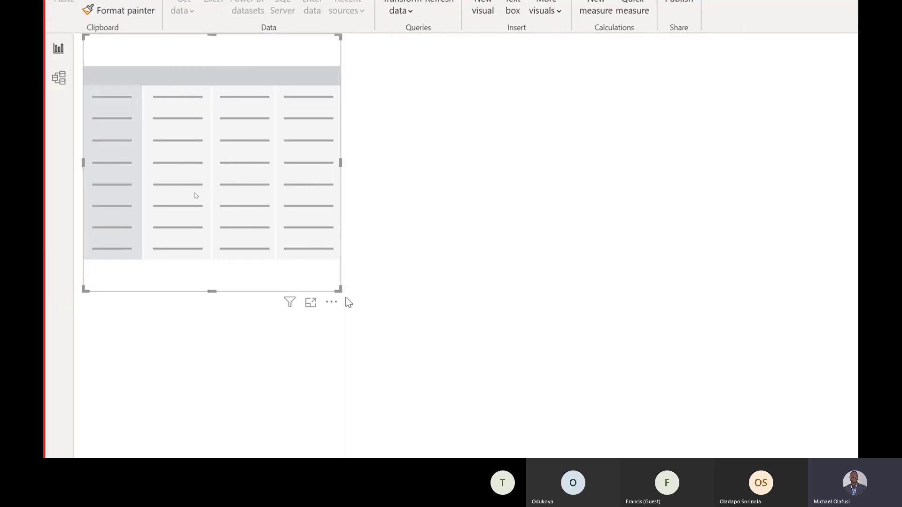
left_click_drag(338, 290, 466, 392)
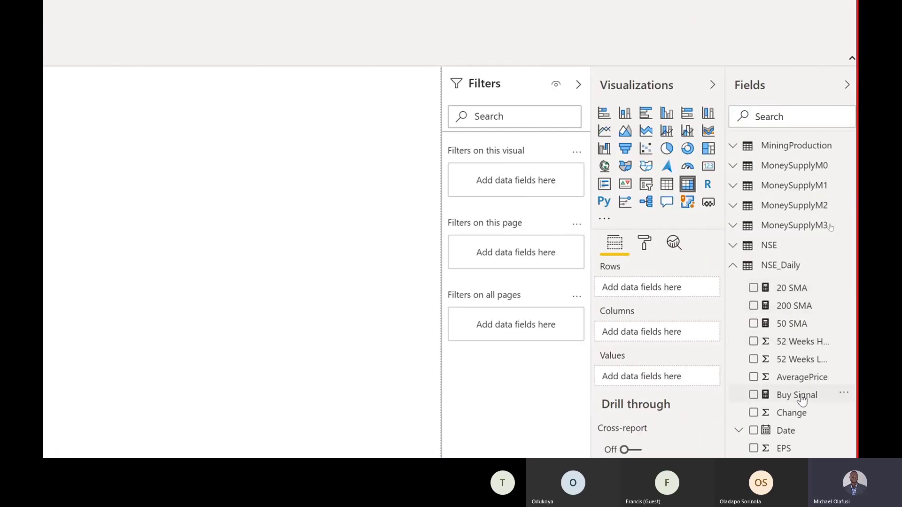
Put the NSE_Daily Name field on the matrix rows and the Price field in its values
scroll(802, 400, "down", 10)
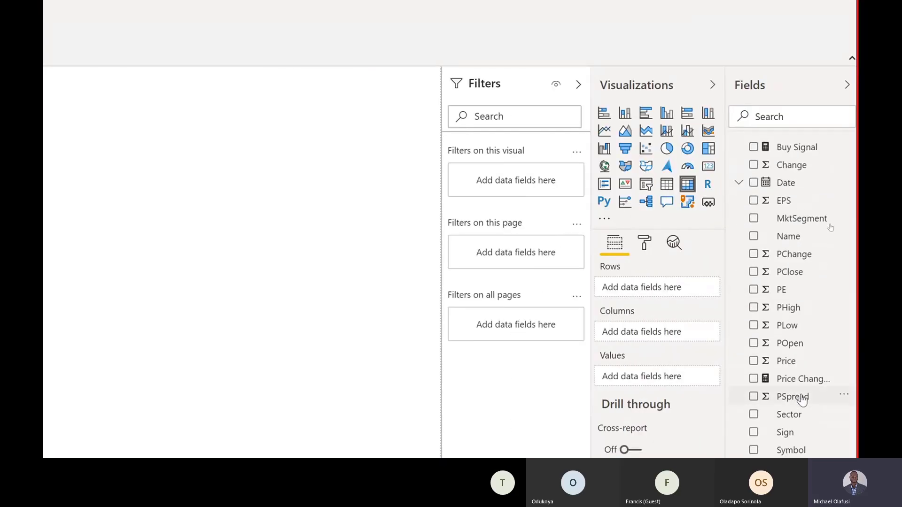
scroll(802, 400, "up", 5)
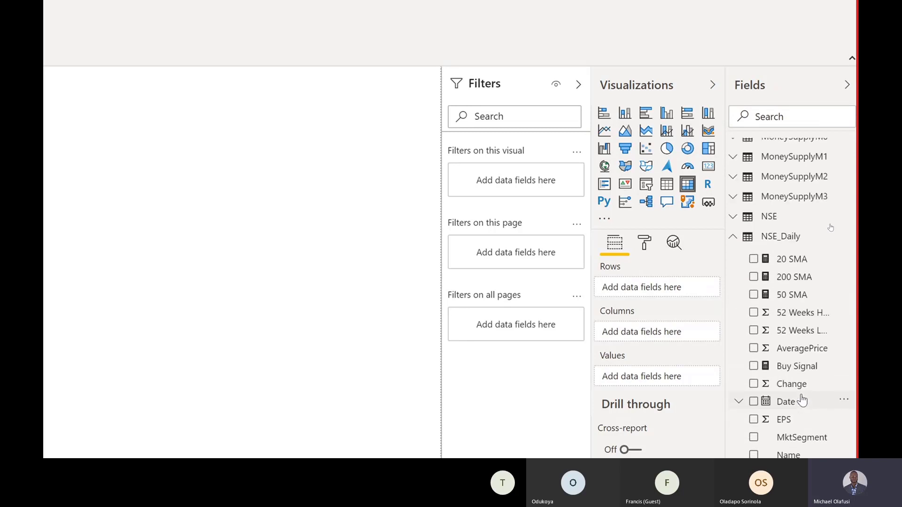
scroll(801, 400, "down", 3)
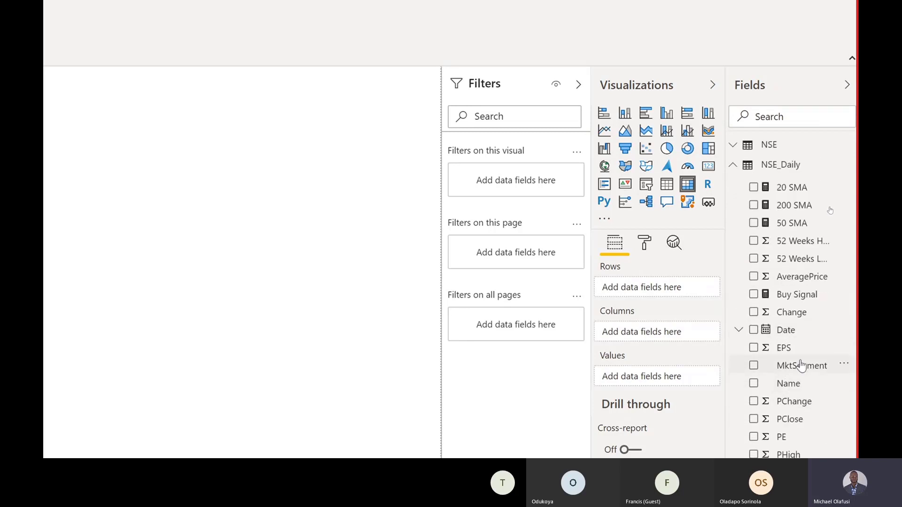
scroll(800, 365, "down", 4)
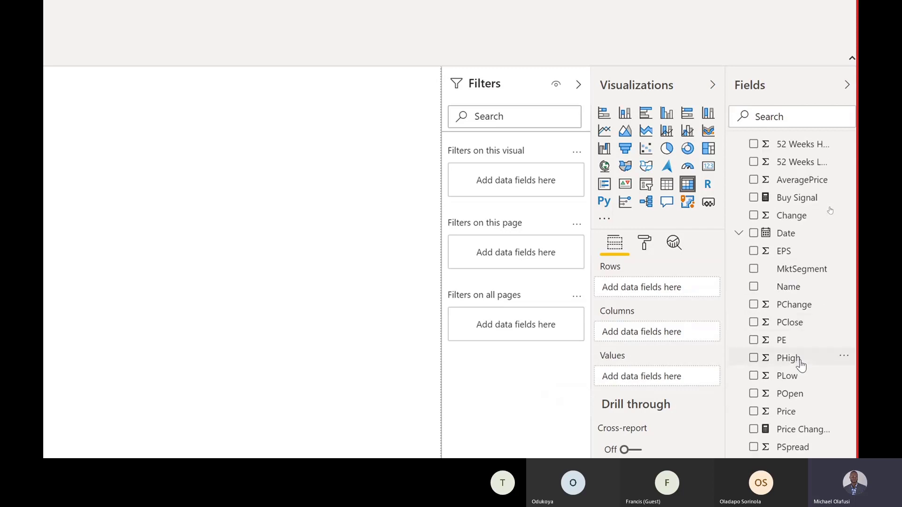
scroll(801, 366, "down", 3)
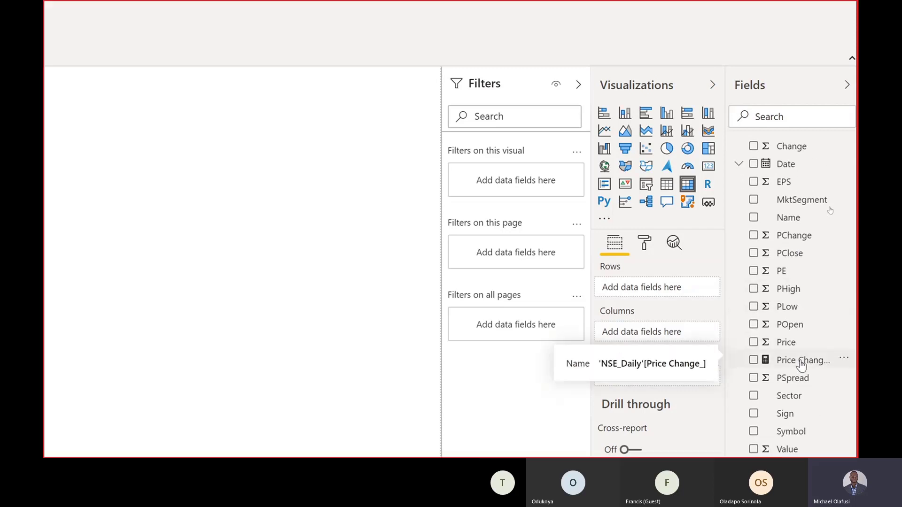
scroll(800, 357, "down", 5)
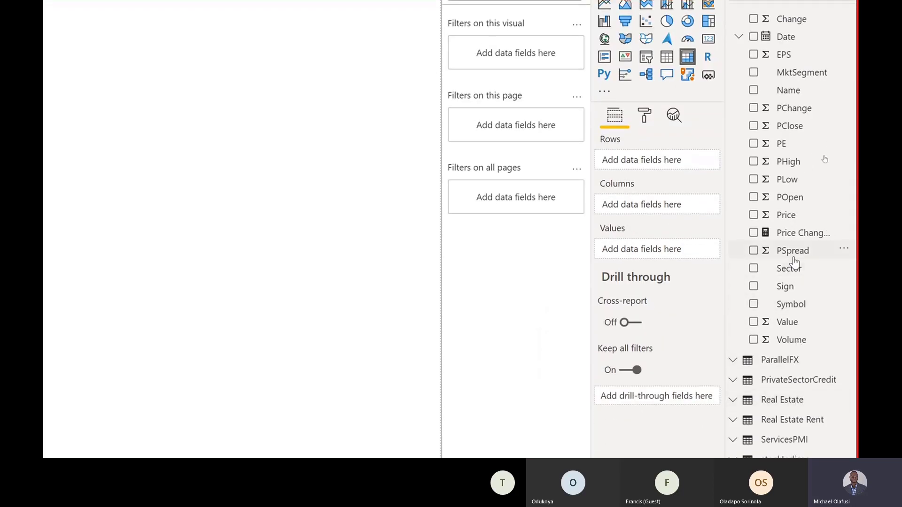
scroll(790, 70, "up", 6)
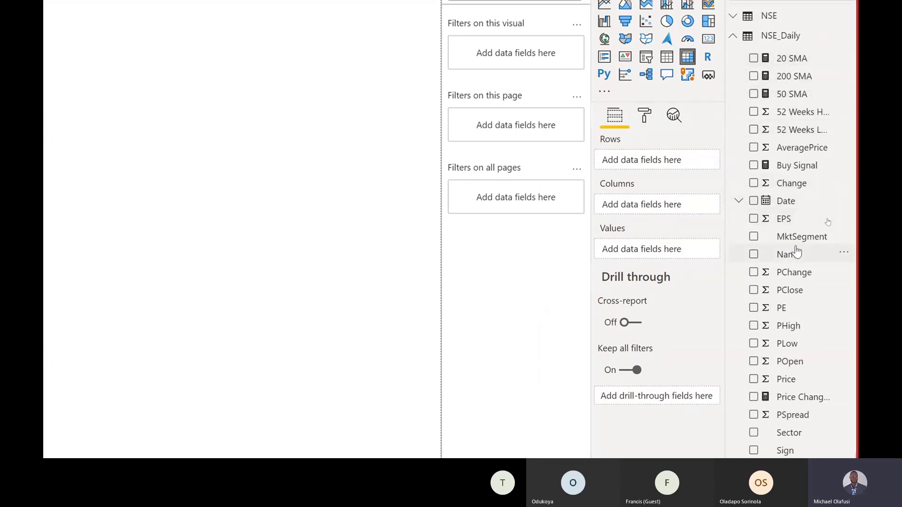
left_click_drag(792, 258, 648, 162)
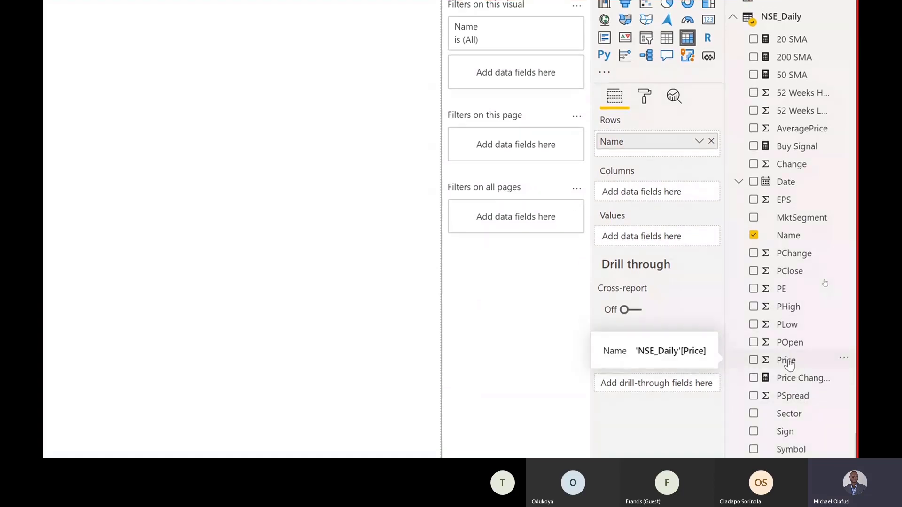
left_click_drag(793, 363, 657, 241)
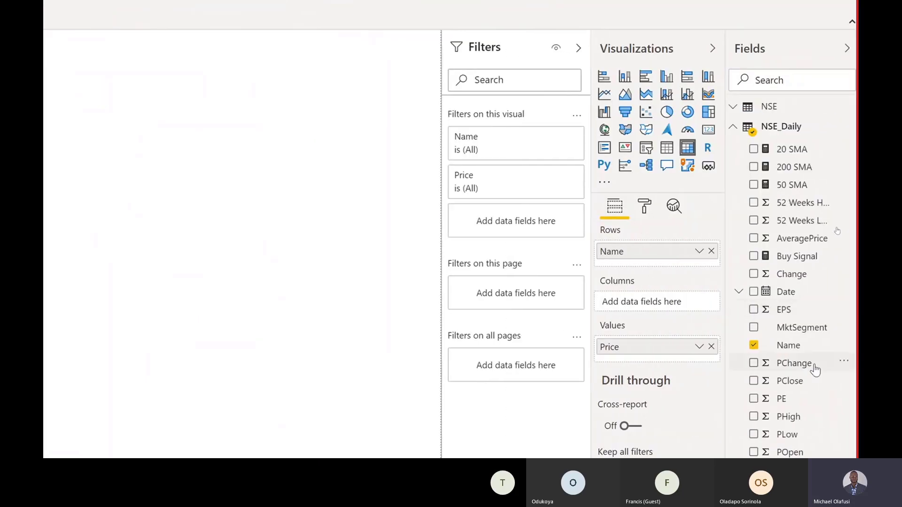
left_click_drag(815, 369, 784, 292)
left_click(699, 347)
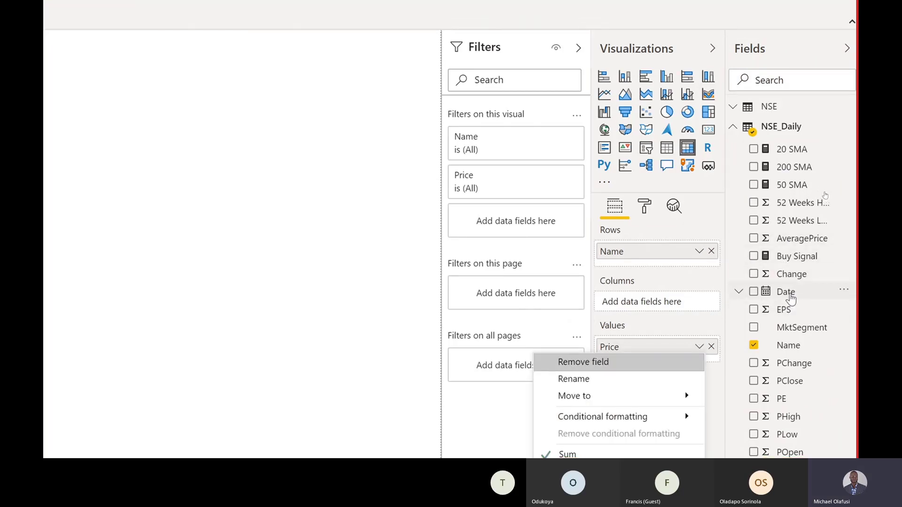
Filter the matrix by a relative Date in the last 1 days, excluding today, and apply the filter
left_click_drag(791, 296, 507, 175)
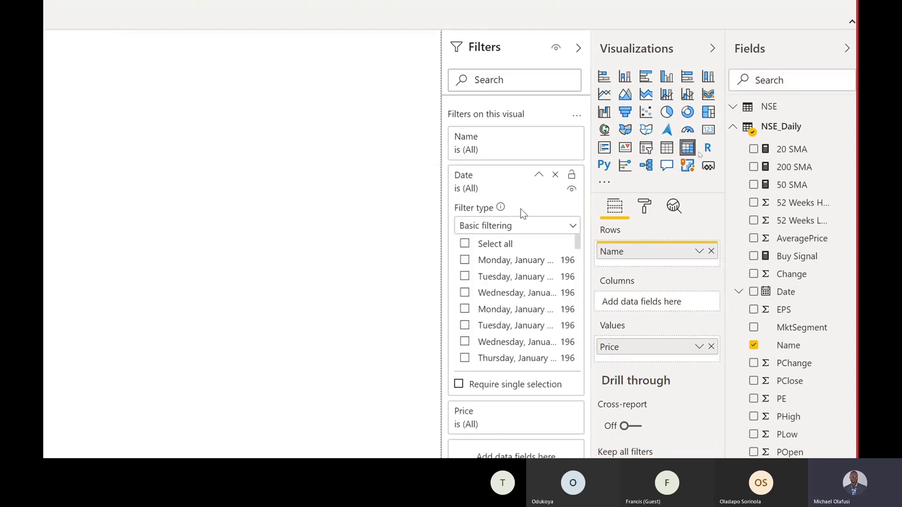
left_click(574, 229)
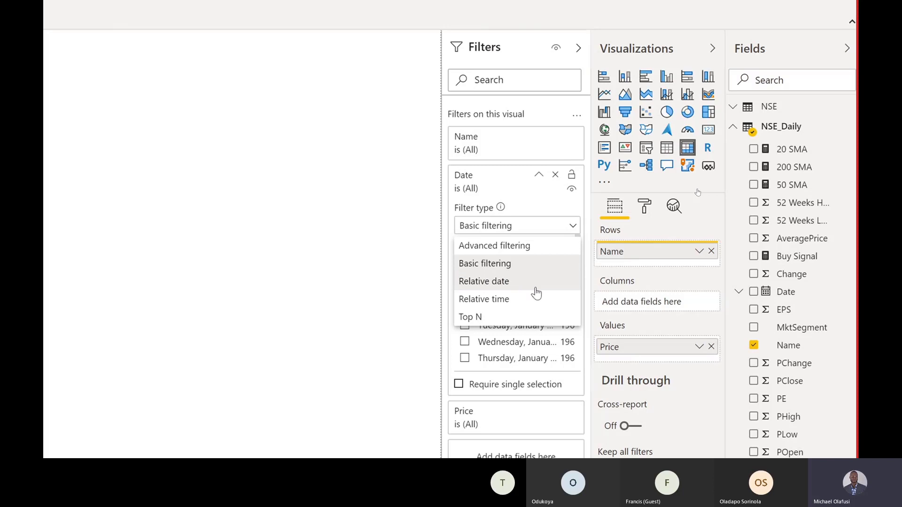
left_click(517, 284)
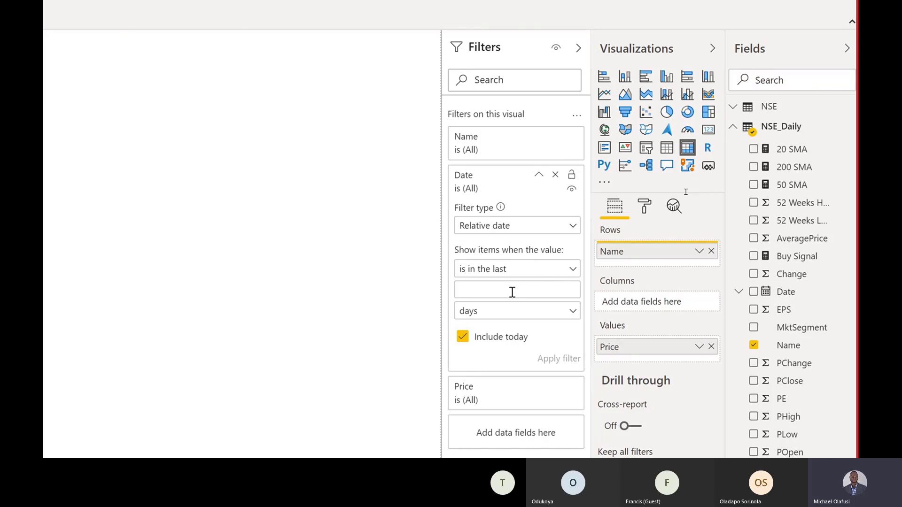
left_click(512, 292)
type("1")
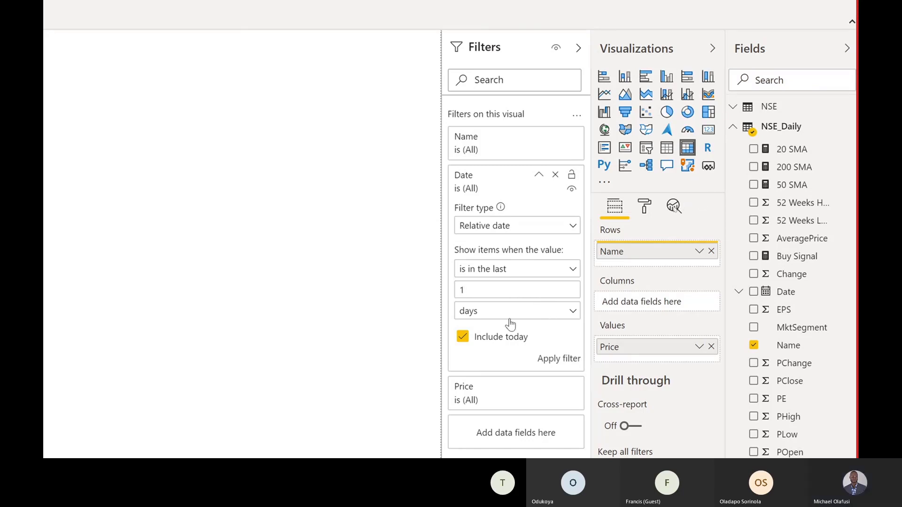
left_click(463, 337)
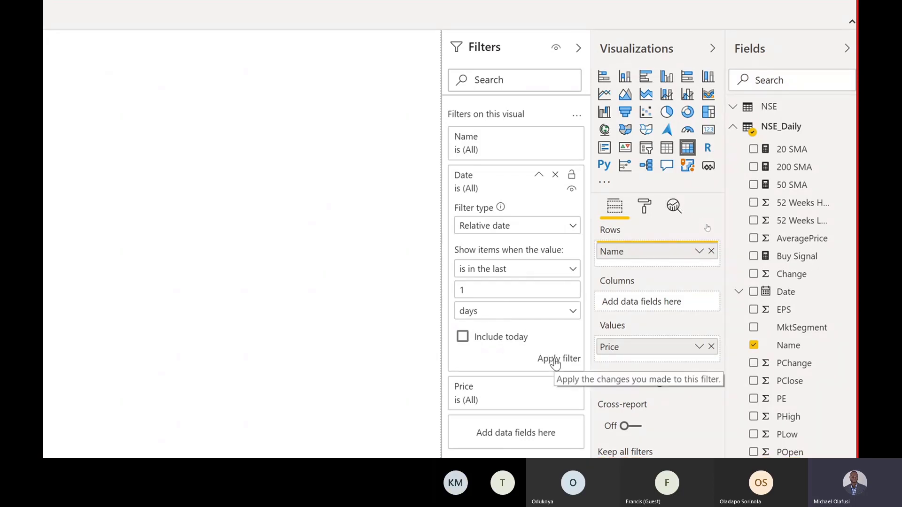
left_click(555, 362)
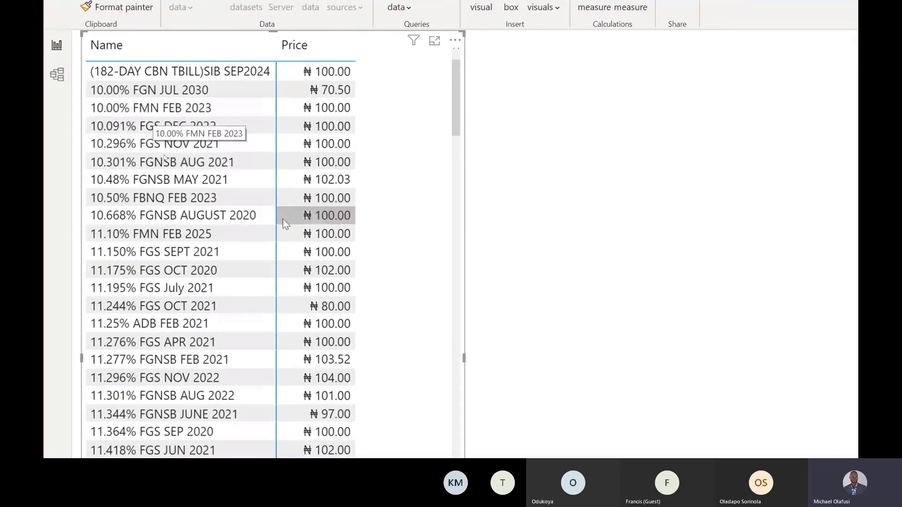
Sort the matrix by Name in descending order and widen it so both columns fit
scroll(283, 219, "down", 12)
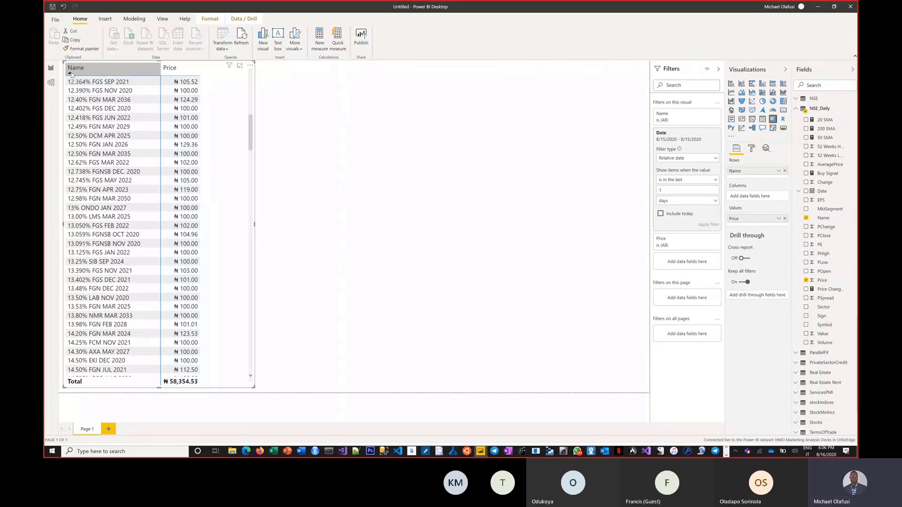
scroll(75, 74, "up", 10)
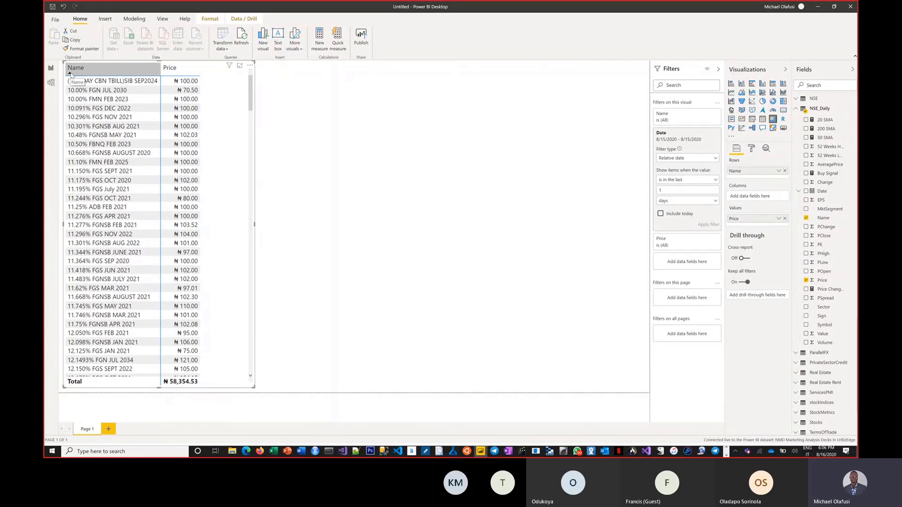
left_click(70, 74)
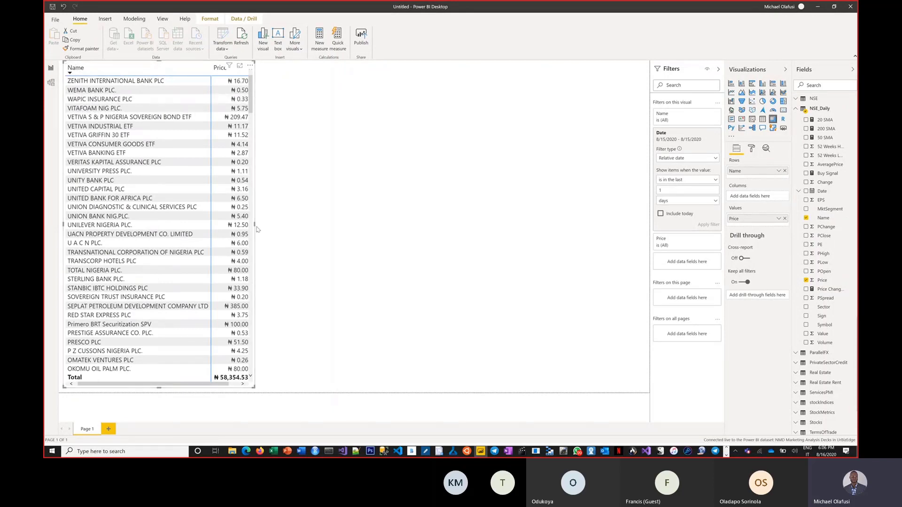
left_click_drag(254, 225, 291, 230)
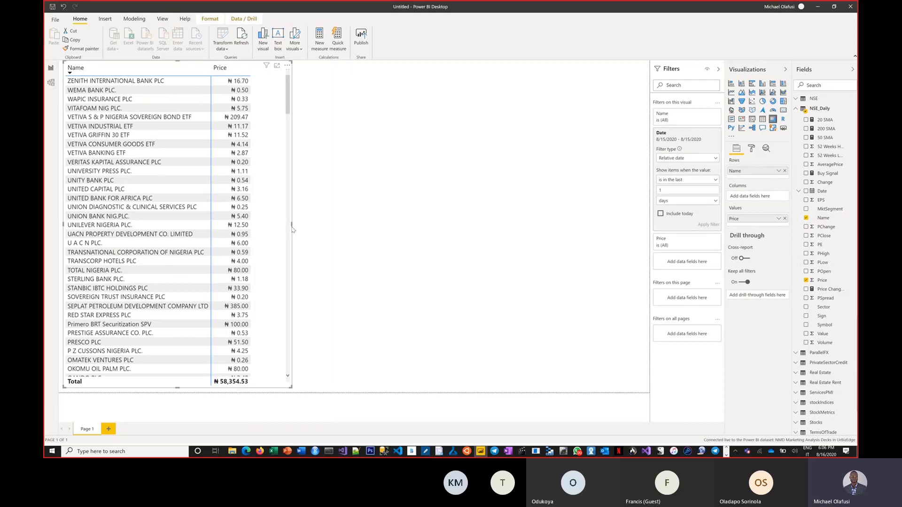
Switch to the handwriting whiteboard app and write the underlined heading "Power BI Visuals" across the top of the blank page
left_click(426, 453)
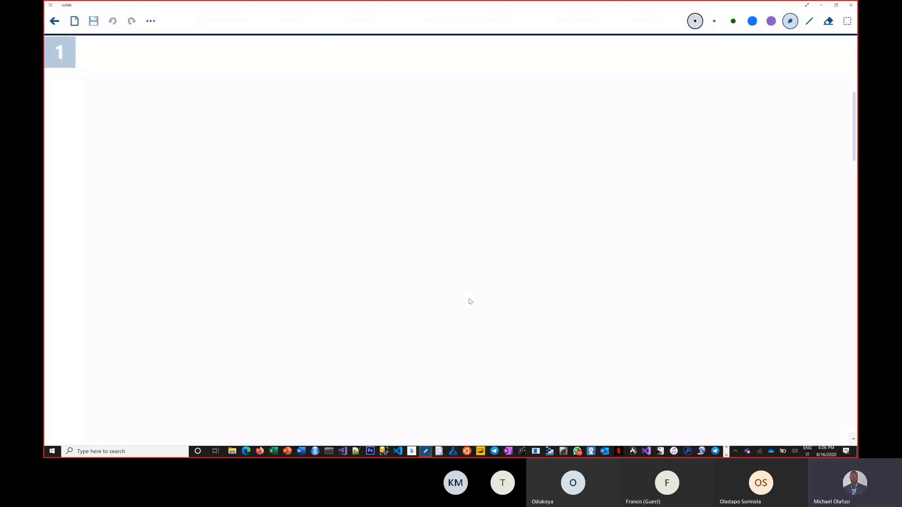
left_click_drag(121, 44, 118, 110)
mouse_move(109, 43)
left_mouse_down()
mouse_move(136, 43)
mouse_move(116, 84)
left_mouse_up()
mouse_move(153, 79)
left_mouse_down()
mouse_move(209, 97)
mouse_move(220, 61)
left_mouse_up()
mouse_move(221, 90)
left_mouse_down()
mouse_move(250, 90)
mouse_move(292, 59)
left_mouse_up()
mouse_move(331, 57)
left_mouse_down()
mouse_move(326, 109)
mouse_move(321, 86)
left_mouse_up()
mouse_move(321, 86)
left_mouse_down()
mouse_move(320, 111)
mouse_move(374, 110)
left_mouse_up()
left_click_drag(439, 51, 471, 35)
left_click_drag(480, 72, 496, 100)
left_click_drag(523, 59, 509, 92)
left_click_drag(540, 76, 609, 109)
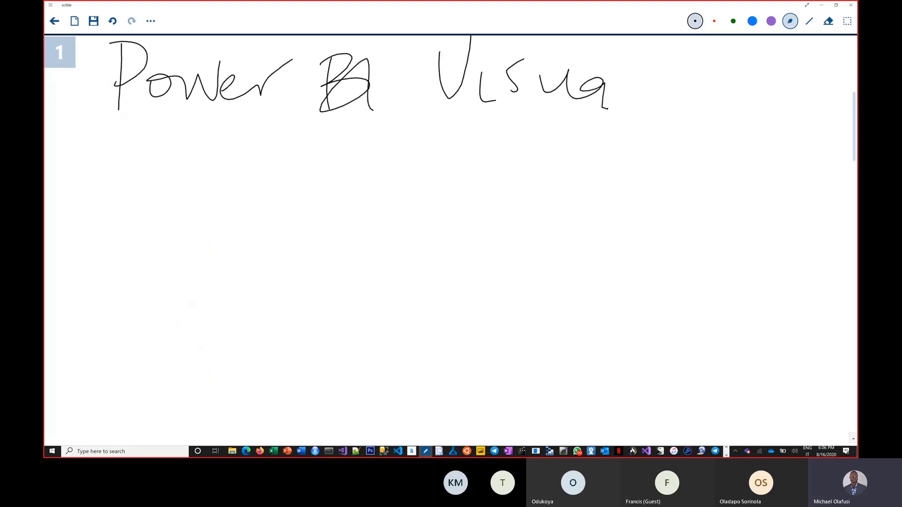
left_click_drag(627, 39, 625, 108)
left_click_drag(666, 70, 612, 121)
left_click_drag(107, 112, 689, 113)
Handwrite the first list item "1) Visual Filter" below the heading
left_click_drag(113, 165, 112, 202)
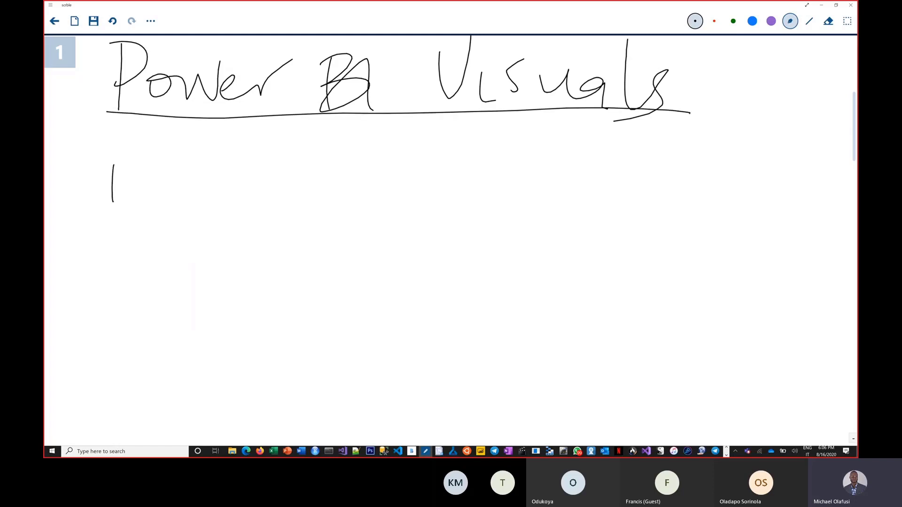
left_click_drag(97, 125, 100, 240)
left_click_drag(188, 148, 190, 193)
left_click_drag(207, 160, 208, 189)
left_click_drag(240, 162, 221, 197)
mouse_move(252, 162)
left_mouse_down()
mouse_move(254, 183)
mouse_move(283, 165)
left_mouse_up()
left_click_drag(310, 173, 308, 192)
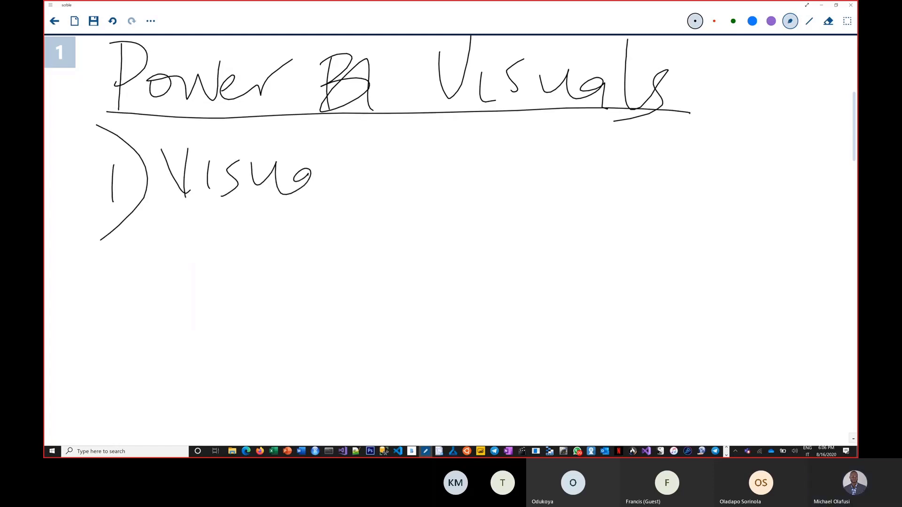
left_click_drag(336, 129, 353, 191)
left_click_drag(392, 137, 425, 136)
left_click_drag(401, 137, 402, 183)
mouse_move(400, 169)
left_mouse_down()
mouse_move(427, 159)
mouse_move(428, 173)
left_mouse_up()
mouse_move(461, 135)
left_mouse_down()
mouse_move(458, 187)
mouse_move(486, 186)
left_mouse_up()
mouse_move(456, 172)
left_mouse_down()
mouse_move(512, 150)
mouse_move(524, 166)
left_mouse_up()
left_click_drag(532, 156, 549, 157)
Handwrite an opening parenthesis and the word "equivalent" after "Visual Filter" on the first list item
left_click_drag(615, 111, 606, 194)
mouse_move(623, 153)
left_mouse_down()
mouse_move(644, 166)
mouse_move(662, 197)
left_mouse_up()
left_click_drag(672, 189, 765, 141)
left_click_drag(769, 142, 783, 155)
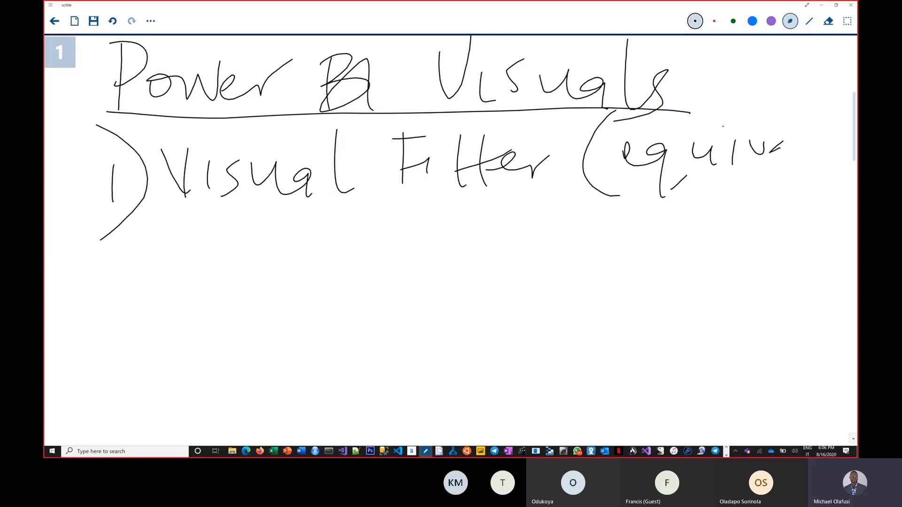
mouse_move(795, 118)
left_mouse_down()
mouse_move(807, 159)
mouse_move(823, 153)
left_mouse_up()
left_click_drag(823, 141, 840, 136)
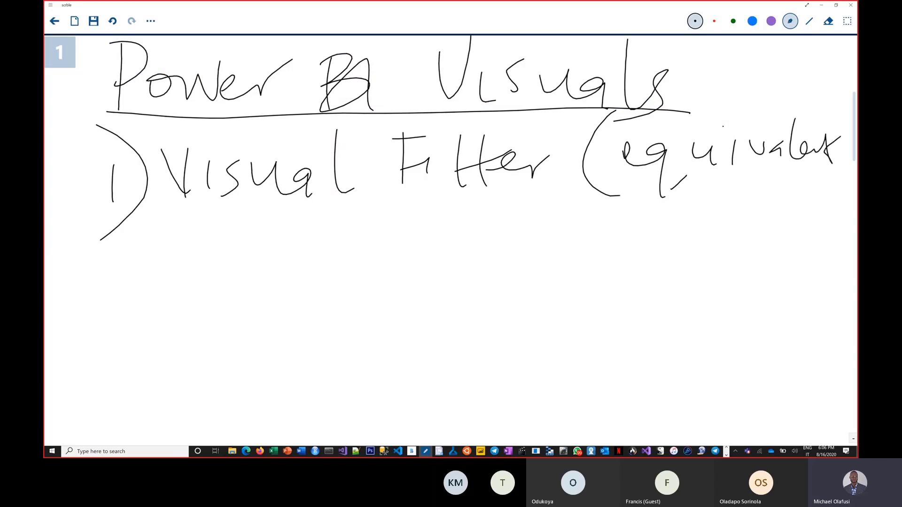
Handwrite "DAX CALCULATE)" beneath "equivalent" to complete the parenthetical note
mouse_move(551, 212)
left_mouse_down()
mouse_move(555, 251)
mouse_move(591, 253)
mouse_move(588, 213)
left_mouse_up()
mouse_move(609, 217)
left_mouse_down()
mouse_move(607, 249)
mouse_move(651, 218)
mouse_move(716, 244)
left_mouse_up()
left_click_drag(680, 229, 765, 198)
left_click_drag(741, 203, 735, 247)
left_click_drag(762, 214, 775, 240)
left_click_drag(752, 214, 749, 255)
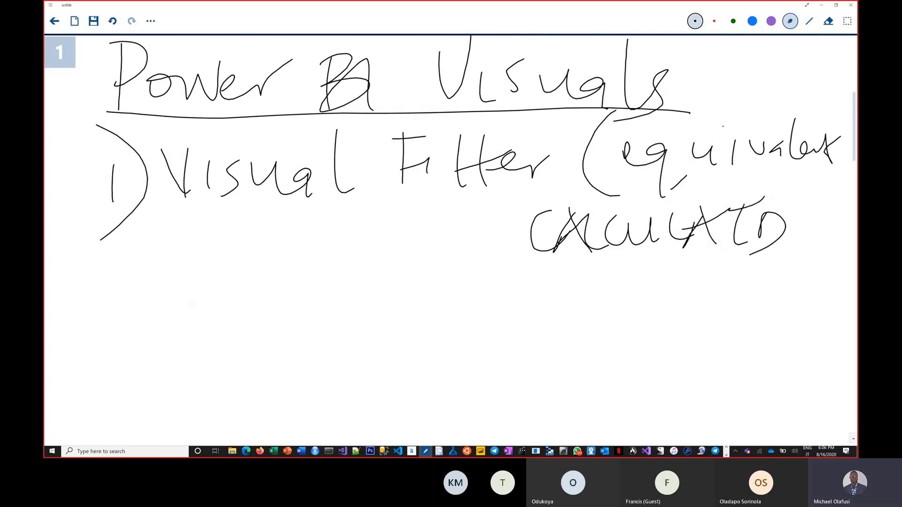
left_click_drag(769, 202, 794, 234)
mouse_move(754, 224)
left_mouse_down()
mouse_move(799, 216)
mouse_move(802, 205)
left_mouse_up()
left_click_drag(424, 224, 424, 256)
mouse_move(428, 213)
left_mouse_down()
mouse_move(426, 267)
mouse_move(470, 257)
left_mouse_up()
mouse_move(467, 246)
left_mouse_down()
mouse_move(487, 211)
mouse_move(522, 239)
left_mouse_up()
left_click_drag(491, 261, 511, 203)
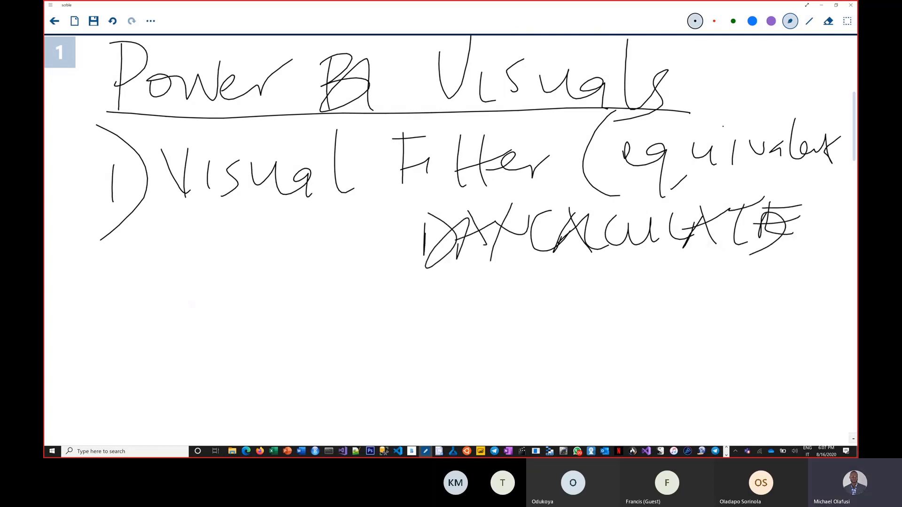
mouse_move(794, 180)
left_mouse_down()
mouse_move(827, 229)
mouse_move(788, 272)
left_mouse_up()
Check the matrix's Date filter in Power BI, return to the whiteboard, and handwrite "Last Price = CALCULATE" below the list item
key("alt+Tab")
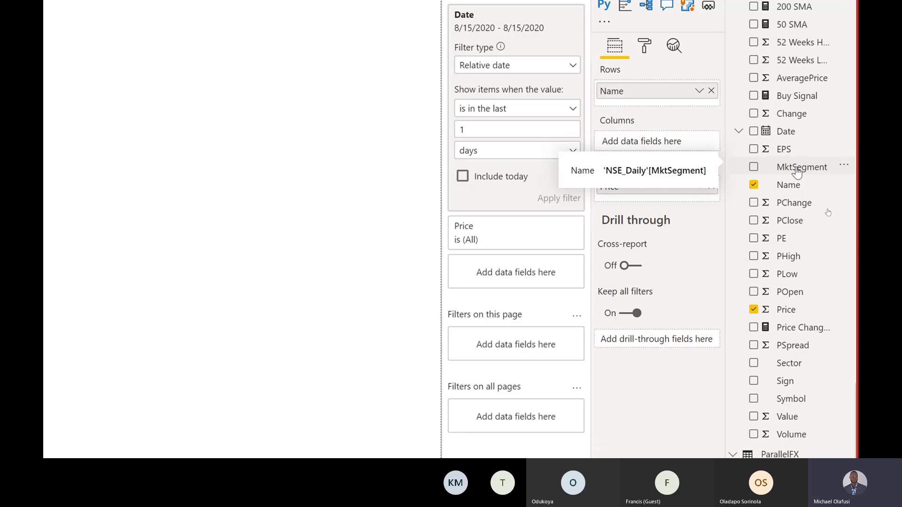
key("alt+Tab")
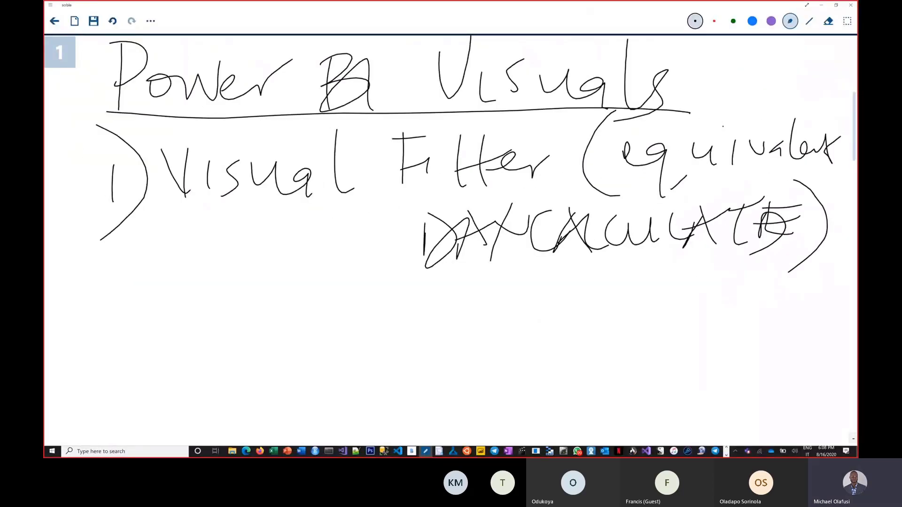
left_click_drag(103, 274, 114, 305)
mouse_move(128, 281)
left_mouse_down()
mouse_move(126, 311)
mouse_move(137, 298)
left_mouse_up()
left_click_drag(157, 263, 159, 296)
mouse_move(149, 284)
left_mouse_down()
mouse_move(178, 278)
mouse_move(203, 313)
left_mouse_up()
mouse_move(198, 260)
left_mouse_down()
mouse_move(192, 297)
mouse_move(228, 286)
left_mouse_up()
mouse_move(244, 284)
left_mouse_down()
mouse_move(245, 311)
mouse_move(298, 318)
mouse_move(341, 297)
mouse_move(392, 319)
mouse_move(423, 308)
left_mouse_up()
mouse_move(387, 312)
left_mouse_down()
mouse_move(434, 295)
mouse_move(450, 303)
left_mouse_up()
mouse_move(463, 280)
left_mouse_down()
mouse_move(460, 321)
mouse_move(500, 294)
mouse_move(538, 299)
mouse_move(555, 314)
left_mouse_up()
mouse_move(545, 300)
left_mouse_down()
mouse_move(583, 280)
mouse_move(570, 310)
left_mouse_up()
mouse_move(585, 291)
left_mouse_down()
mouse_move(606, 305)
mouse_move(610, 284)
left_mouse_up()
left_click_drag(577, 282, 600, 280)
Handwrite "(average(Price)," as the first argument of the CALCULATE formula
mouse_move(627, 269)
left_mouse_down()
mouse_move(617, 282)
mouse_move(645, 332)
left_mouse_up()
mouse_move(648, 296)
left_mouse_down()
mouse_move(629, 306)
mouse_move(648, 322)
left_mouse_up()
mouse_move(651, 296)
left_mouse_down()
mouse_move(658, 312)
mouse_move(664, 283)
left_mouse_up()
mouse_move(681, 291)
left_mouse_down()
mouse_move(672, 316)
mouse_move(690, 296)
left_mouse_up()
mouse_move(691, 314)
left_mouse_down()
mouse_move(702, 294)
mouse_move(714, 311)
left_mouse_up()
left_click_drag(740, 300, 742, 347)
left_click_drag(749, 307, 761, 319)
left_click_drag(779, 269, 777, 336)
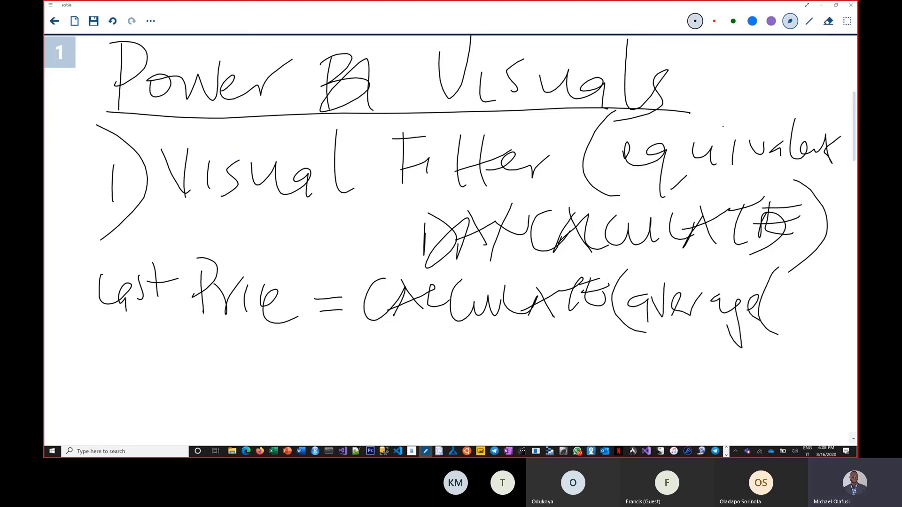
left_click_drag(782, 296, 784, 337)
left_click_drag(776, 305, 804, 326)
left_click_drag(814, 317, 821, 324)
left_click_drag(828, 324, 840, 313)
mouse_move(822, 276)
left_mouse_down()
mouse_move(840, 337)
mouse_move(824, 353)
left_mouse_up()
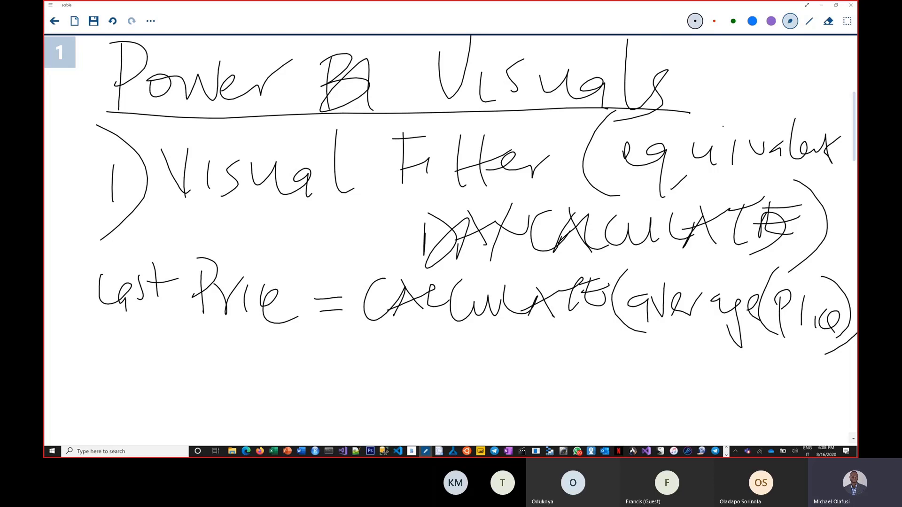
Handwrite "Filter(NSE, date =" on the formula's second line
left_click_drag(185, 336, 185, 386)
left_click_drag(173, 339, 203, 334)
left_click_drag(172, 367, 203, 373)
left_click_drag(223, 338, 230, 381)
mouse_move(235, 356)
left_mouse_down()
mouse_move(240, 384)
mouse_move(266, 370)
left_mouse_up()
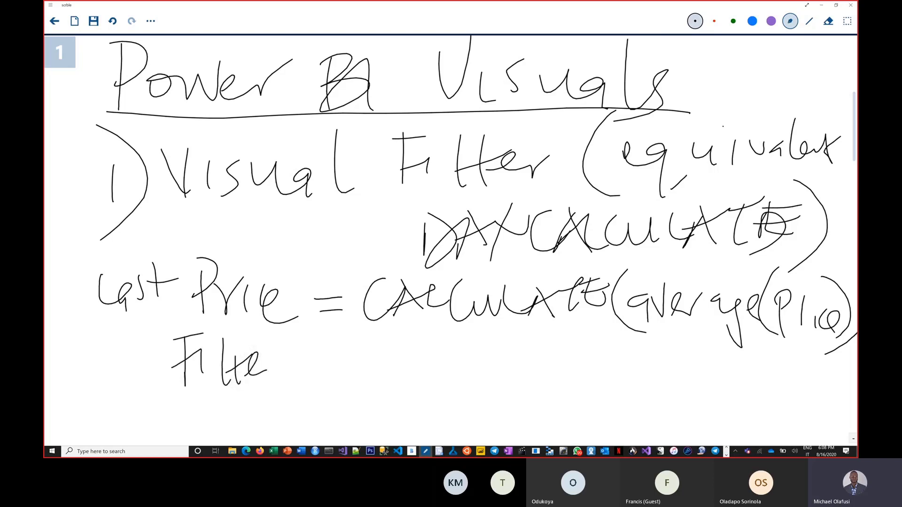
left_click_drag(308, 332, 322, 389)
left_click_drag(323, 346, 338, 343)
left_click_drag(355, 349, 355, 371)
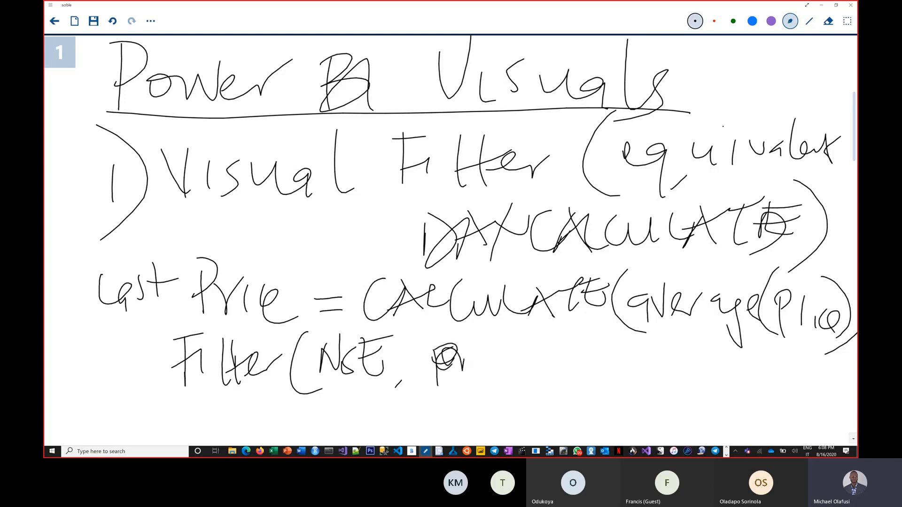
mouse_move(465, 356)
left_mouse_down()
mouse_move(499, 337)
mouse_move(530, 353)
mouse_move(531, 371)
mouse_move(556, 355)
left_mouse_up()
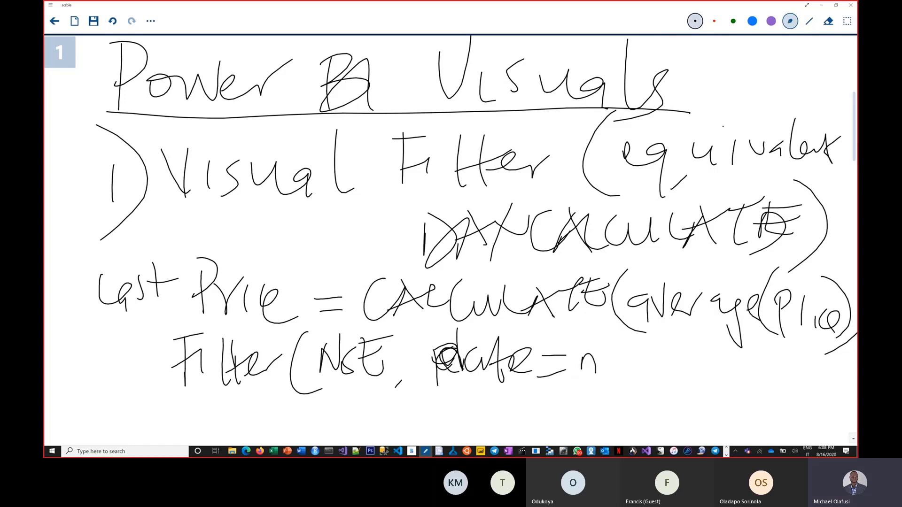
Finish the filter condition with "max(date))" and handwrite a short note beneath "max"
left_click_drag(636, 352, 630, 372)
left_click_drag(576, 381, 603, 407)
mouse_move(611, 378)
left_mouse_down()
mouse_move(606, 422)
mouse_move(672, 397)
left_mouse_up()
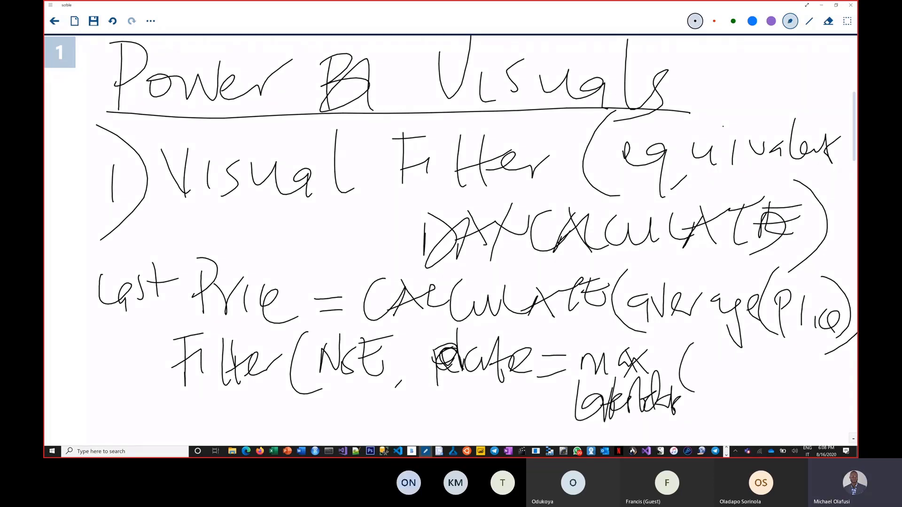
left_click_drag(719, 364, 716, 381)
mouse_move(718, 352)
left_mouse_down()
mouse_move(733, 376)
mouse_move(747, 376)
mouse_move(746, 393)
mouse_move(782, 383)
left_mouse_up()
left_click_drag(783, 339, 784, 417)
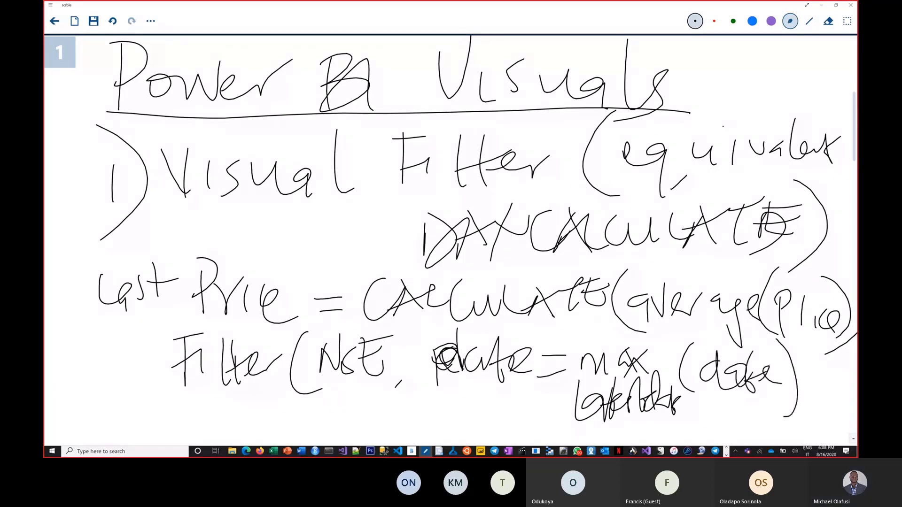
left_click_drag(790, 333, 822, 388)
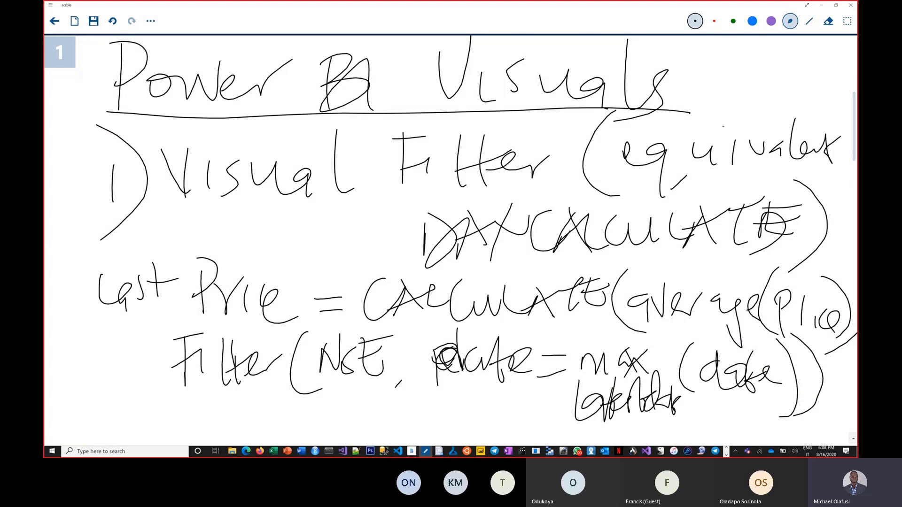
Draw an X beside the CALCULATE formula and a tick under "Visual" in the first list item
left_click_drag(67, 313, 102, 371)
left_click_drag(106, 320, 71, 376)
left_click_drag(261, 211, 303, 175)
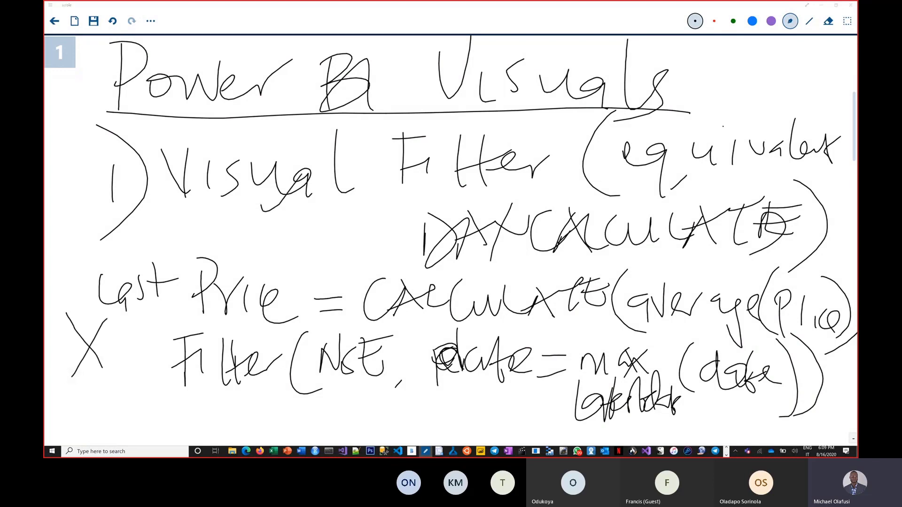
Switch to Power BI Desktop and remove the Date filter from the matrix's visual filters
key("alt+Tab")
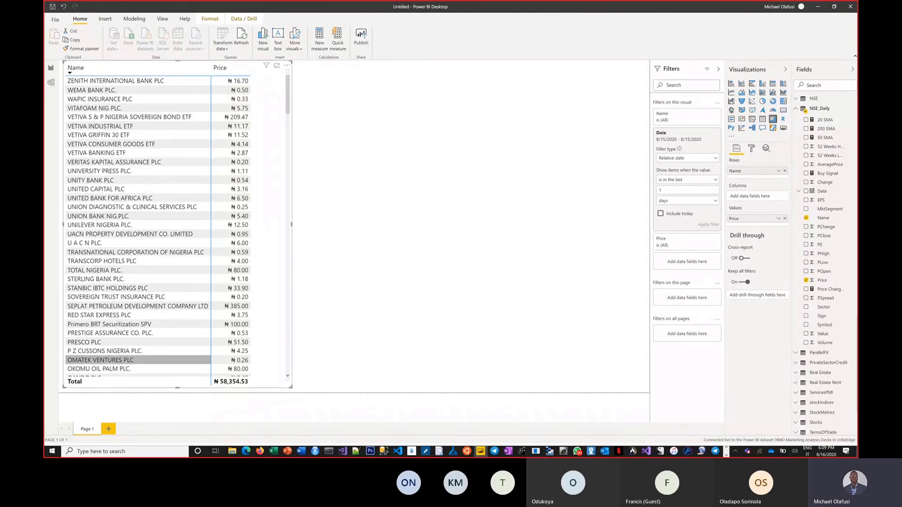
key("super+plus")
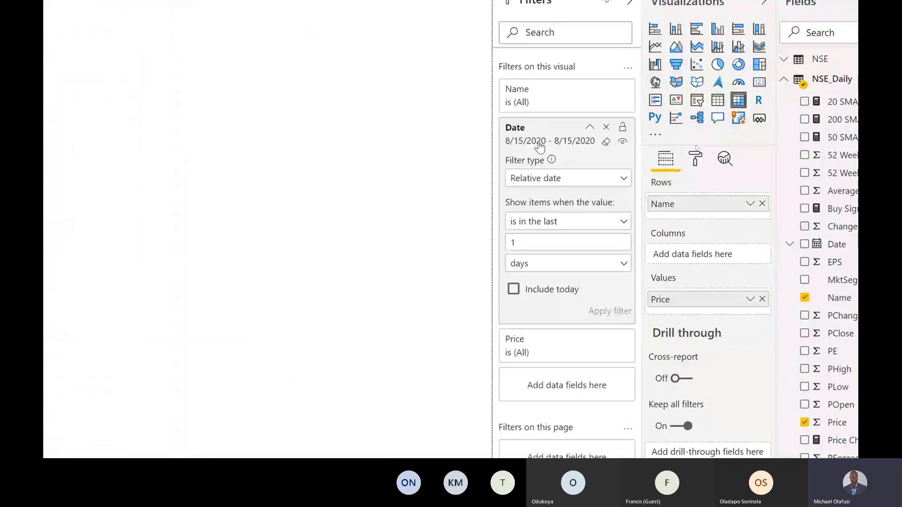
left_click(606, 127)
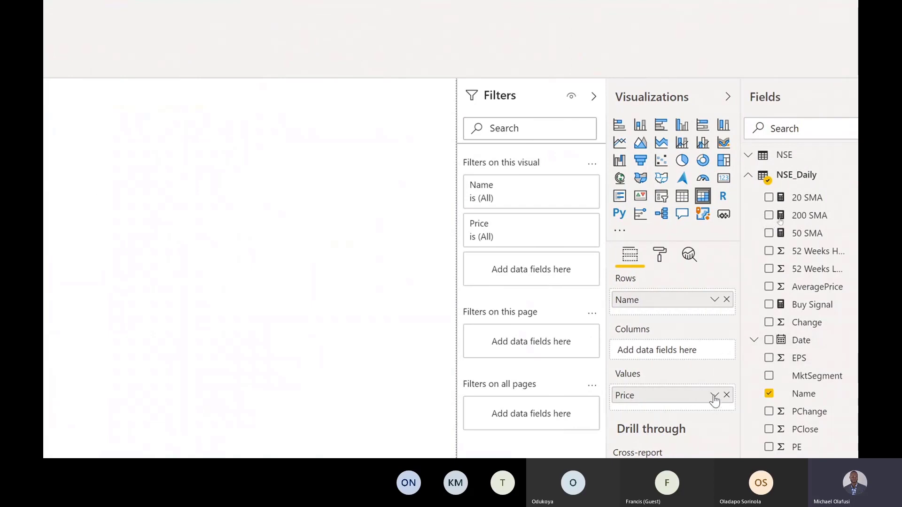
Examine the aggregation options available for the matrix's Price value, leaving the field as it is
left_click(715, 397)
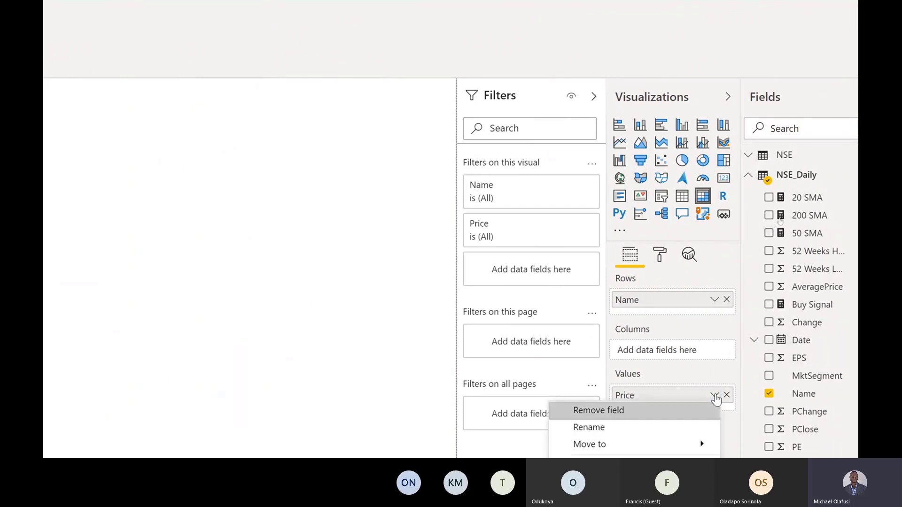
mouse_move(657, 357)
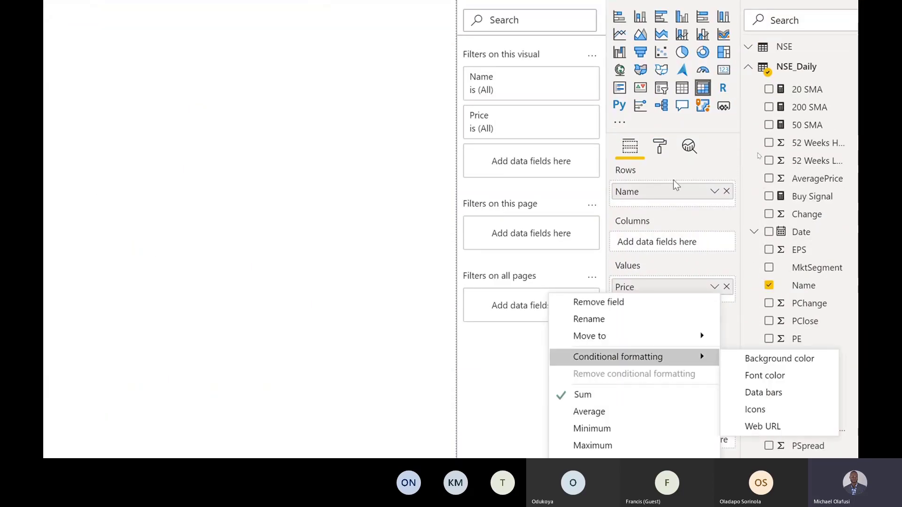
left_click(699, 176)
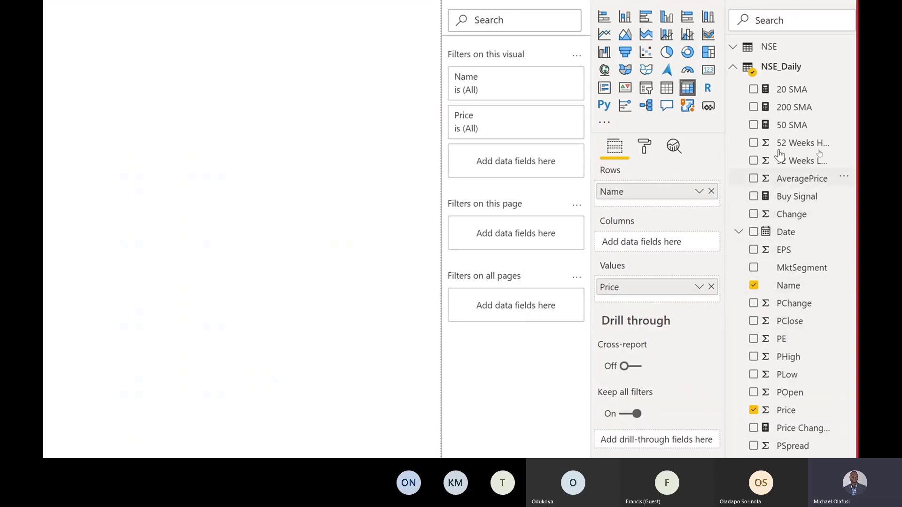
Add Date as a visual filter using Relative date, in the last 1 days, excluding today, and apply it
left_click_drag(783, 232, 501, 105)
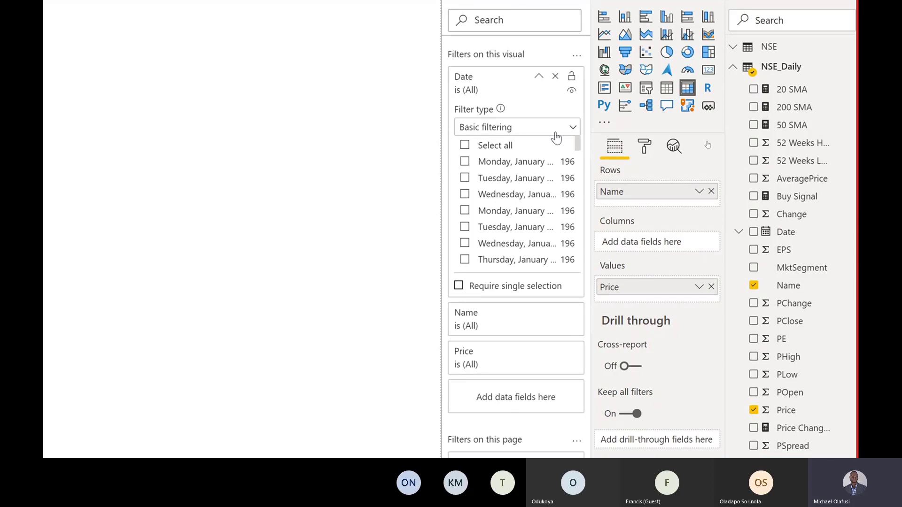
left_click(556, 137)
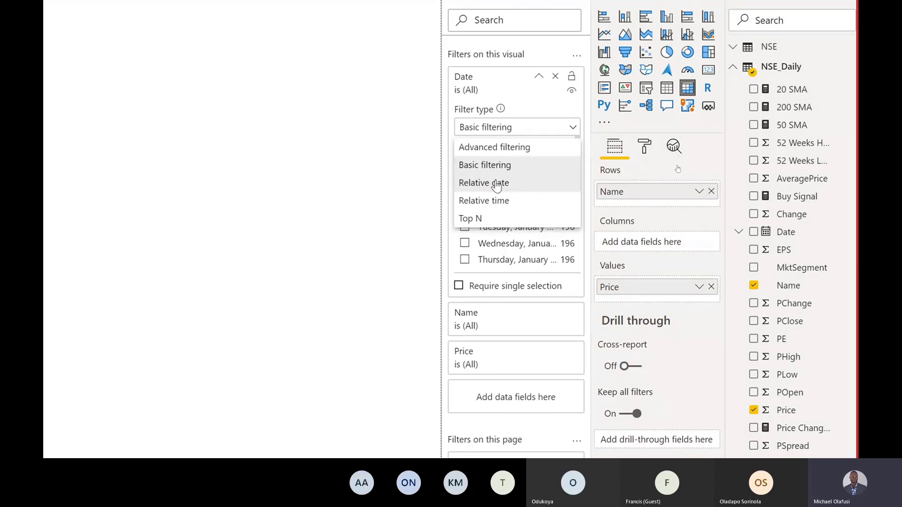
left_click(496, 185)
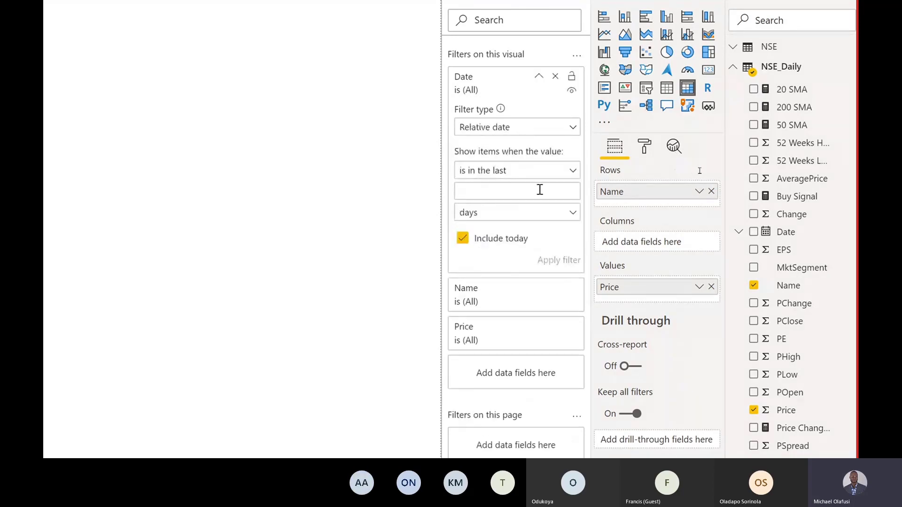
left_click(540, 190)
type("1")
left_click(463, 239)
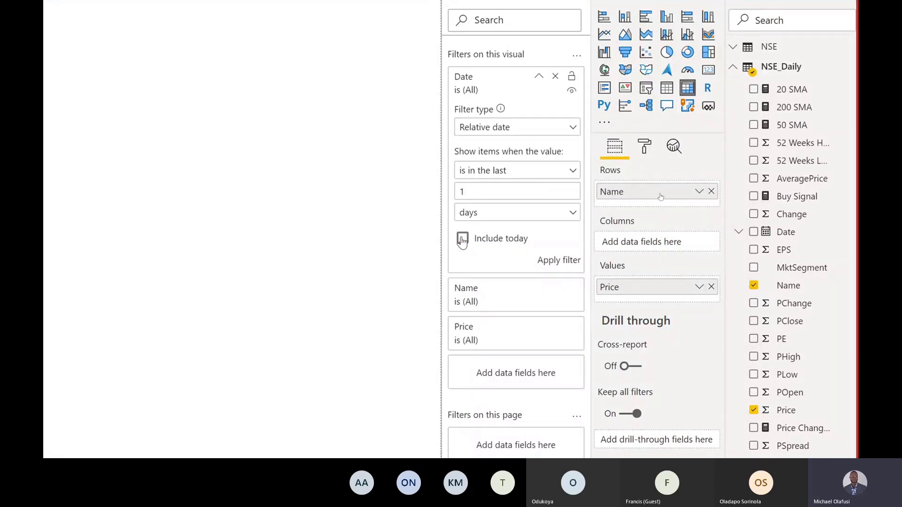
left_click(568, 263)
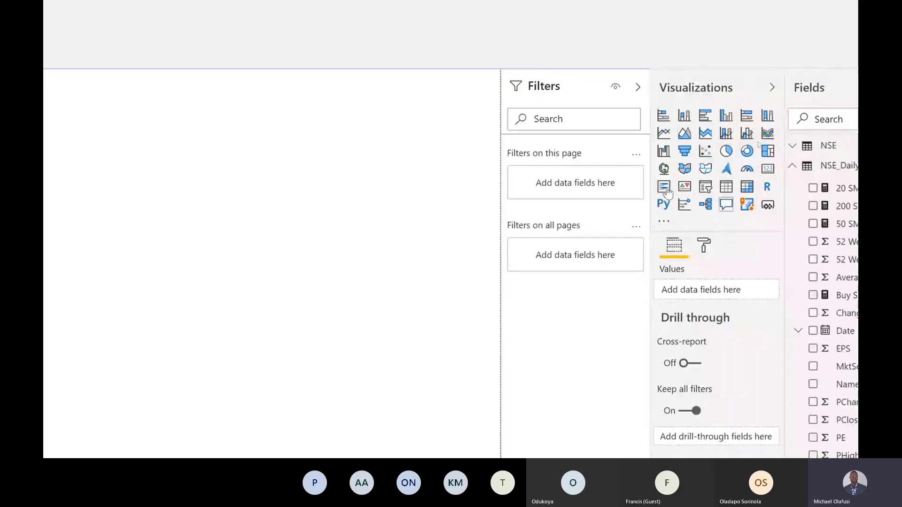
Search AppSource for "scroller" and import the Scroller custom visual into the report
left_click(664, 225)
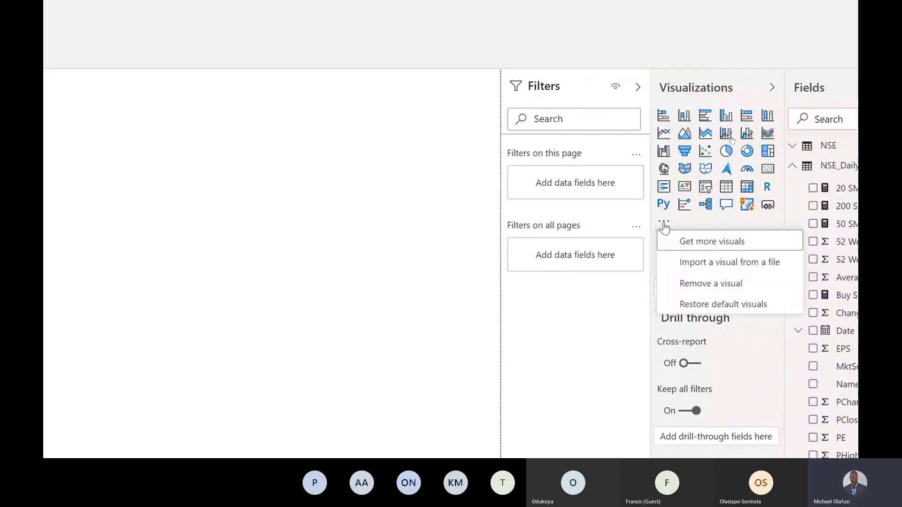
left_click(725, 245)
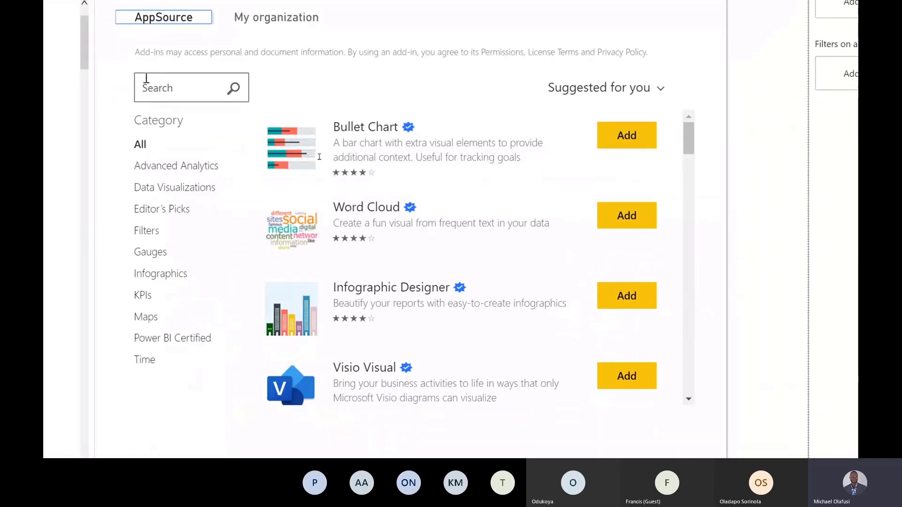
left_click(146, 79)
type("scro")
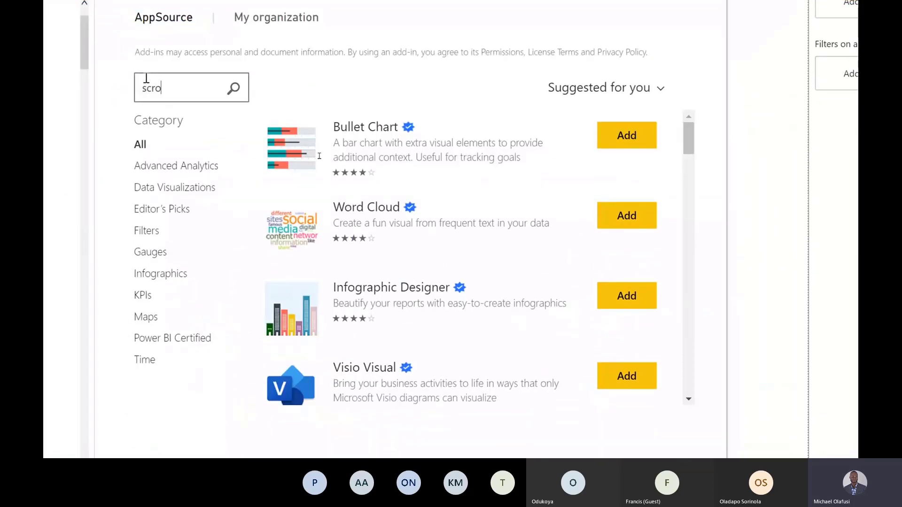
type("ller")
key("Return")
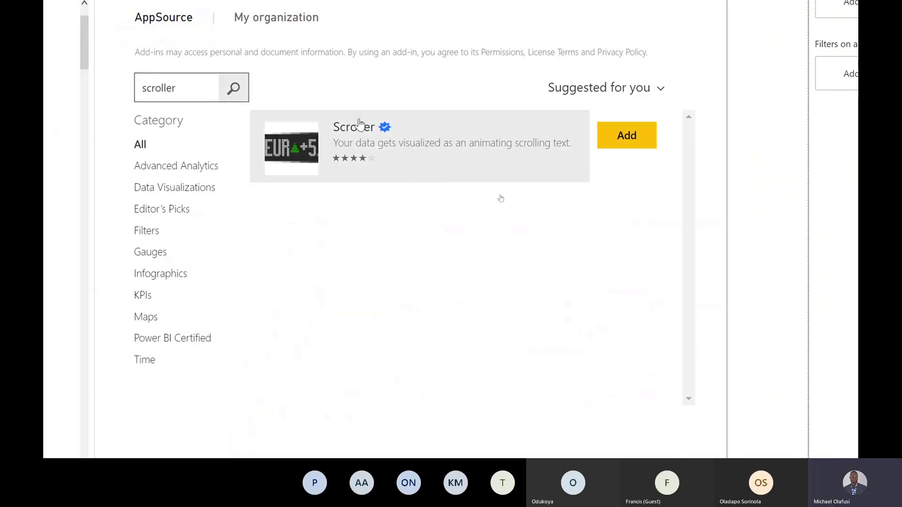
left_click(630, 136)
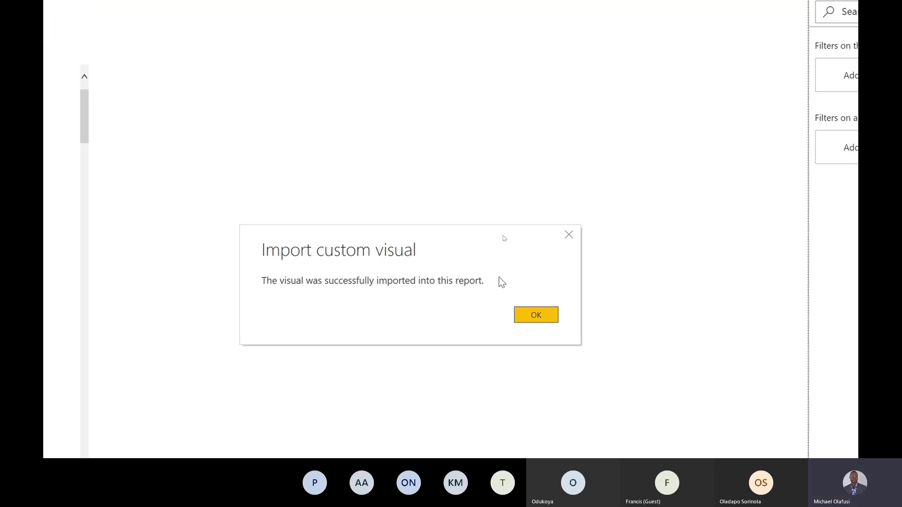
left_click(548, 317)
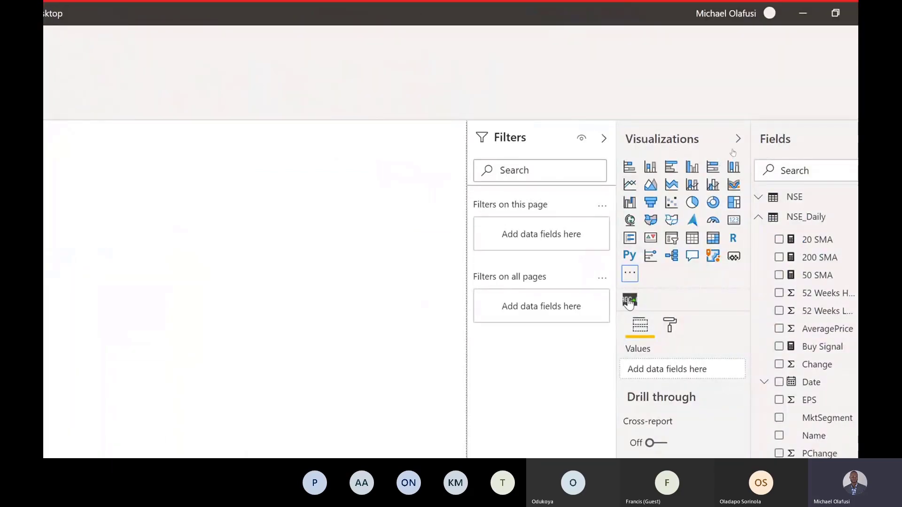
Add a Scroller visual with Name as its Category and Price as its Measure Absolute
left_click(629, 301)
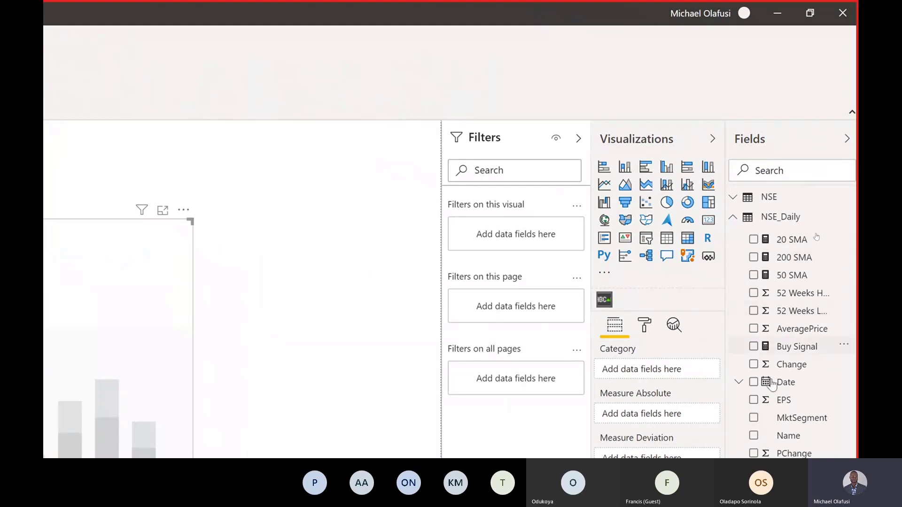
left_click_drag(793, 329, 659, 266)
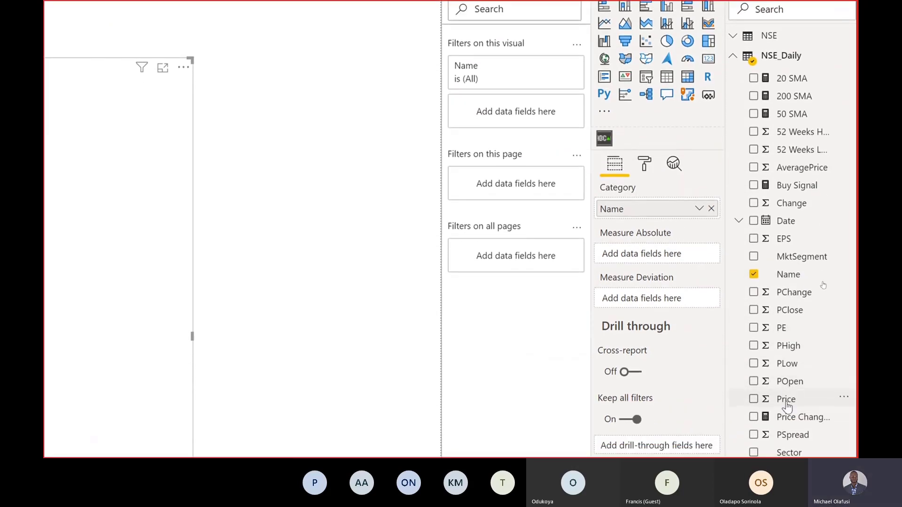
left_click_drag(788, 404, 657, 253)
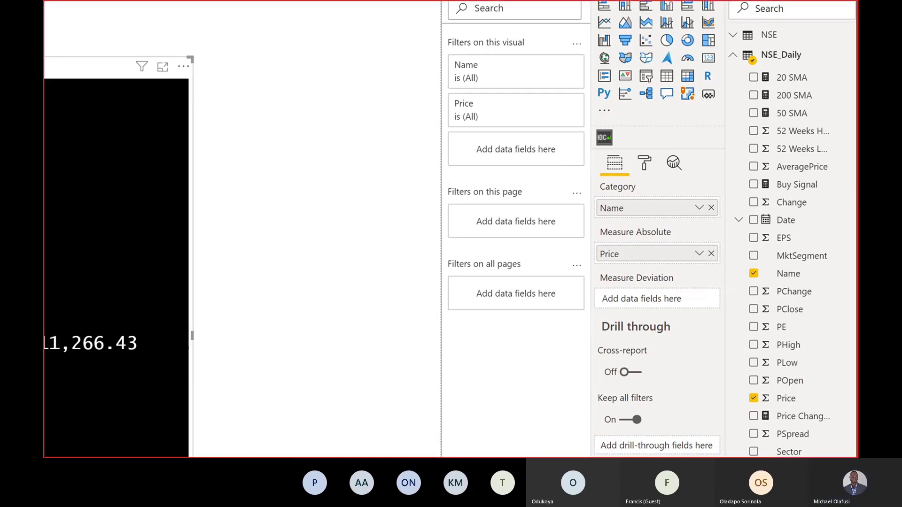
Add Date as a page filter using Relative date, in the last 1 days, excluding today, and remove the matrix's own Date filter
left_click_drag(786, 220, 513, 110)
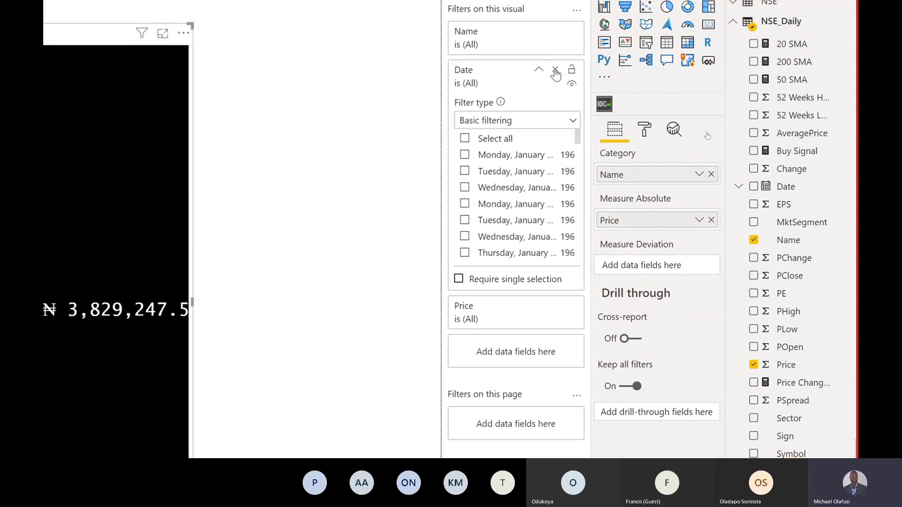
left_click(555, 69)
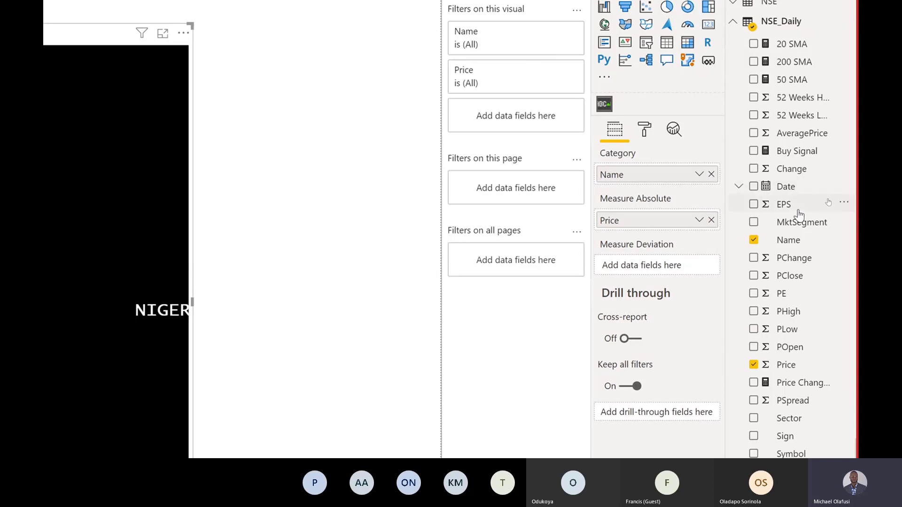
left_click_drag(791, 191, 499, 194)
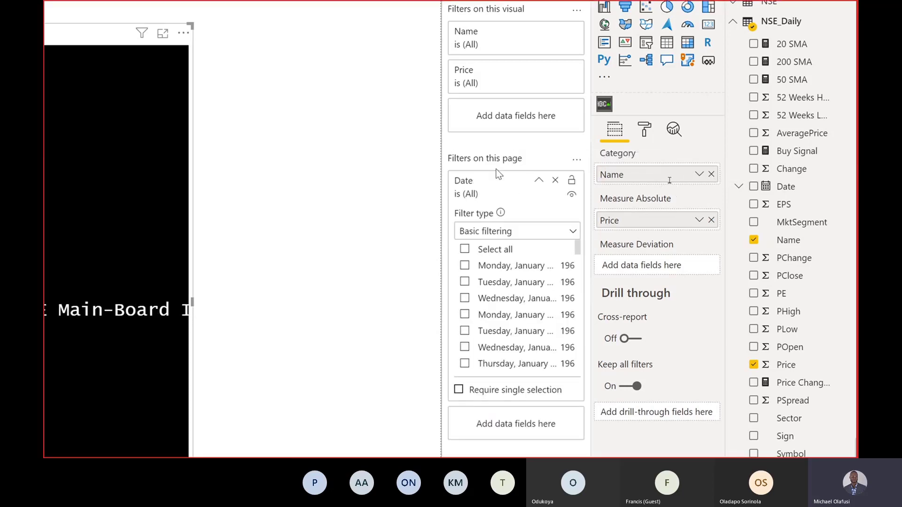
left_click(574, 232)
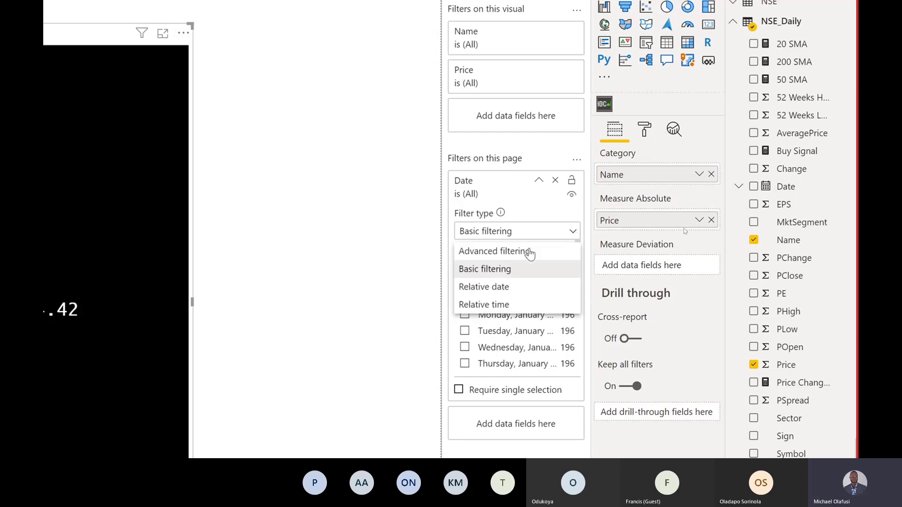
left_click(494, 287)
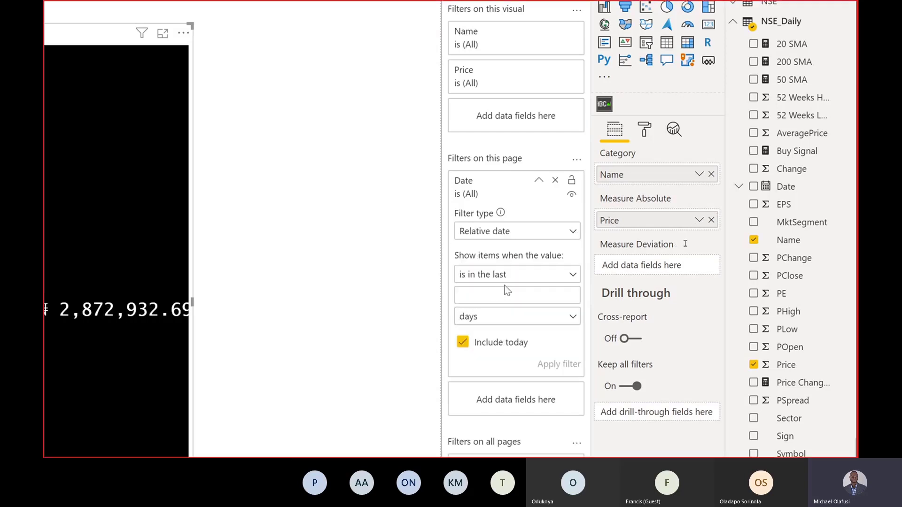
left_click(509, 292)
type("1")
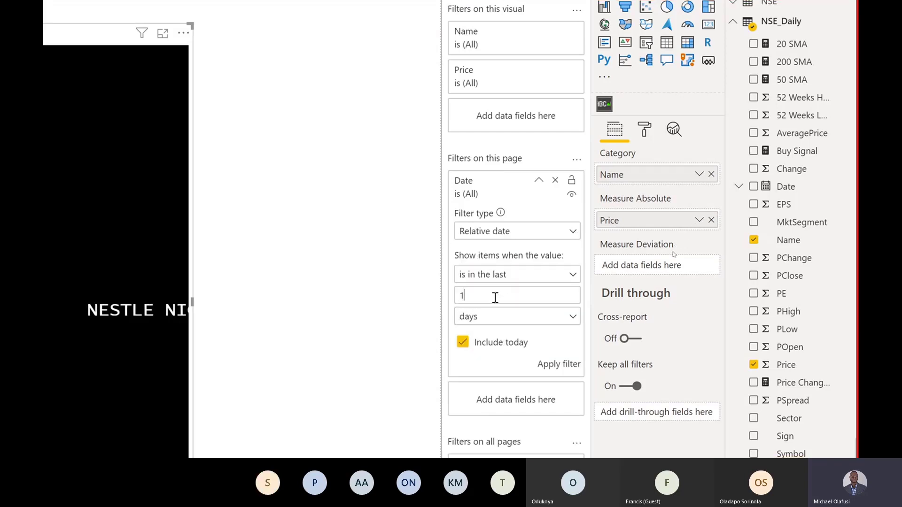
left_click(463, 342)
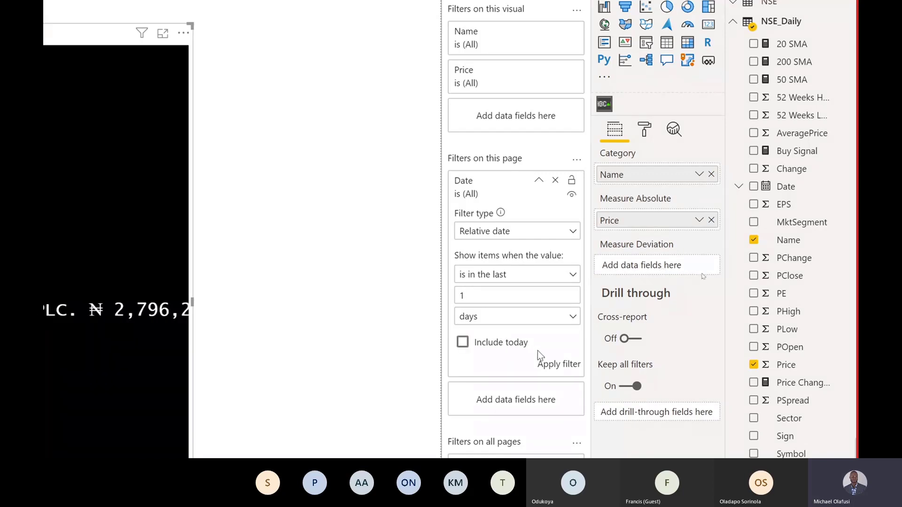
left_click(564, 365)
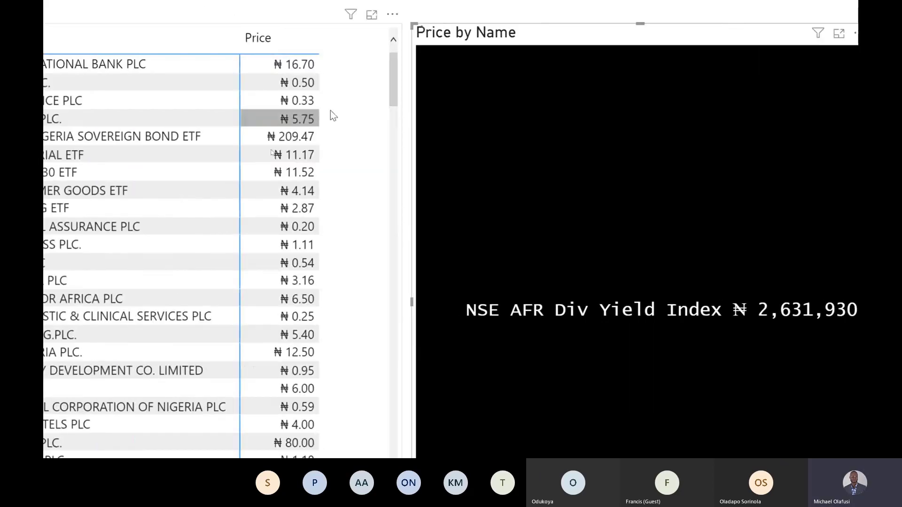
left_click(355, 93)
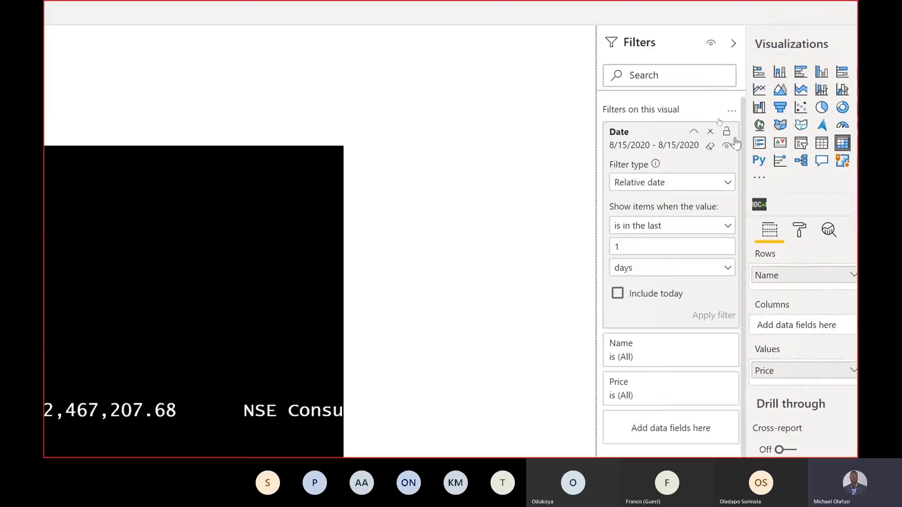
left_click(710, 132)
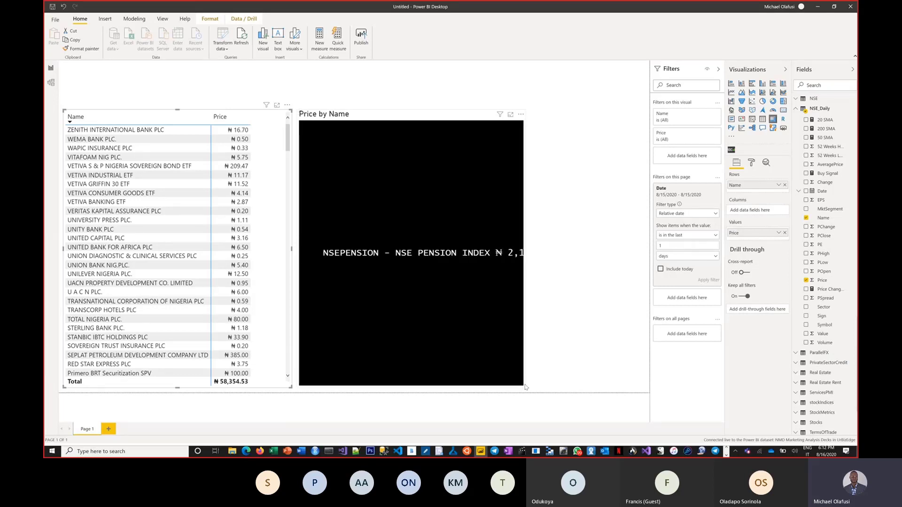
Shrink the Scroller to a thin banner, place it above the matrix along the page's upper edge, and stretch it to the page width
left_click_drag(525, 387, 630, 146)
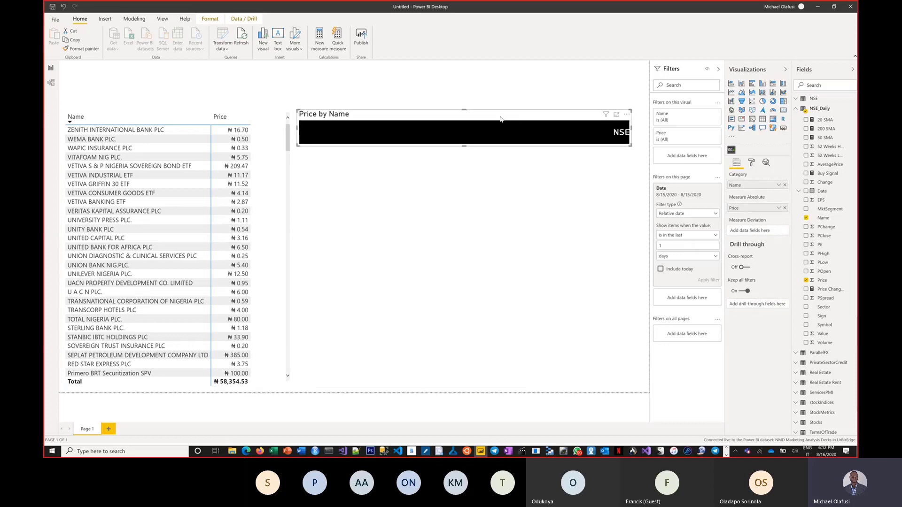
left_click_drag(500, 118, 252, 66)
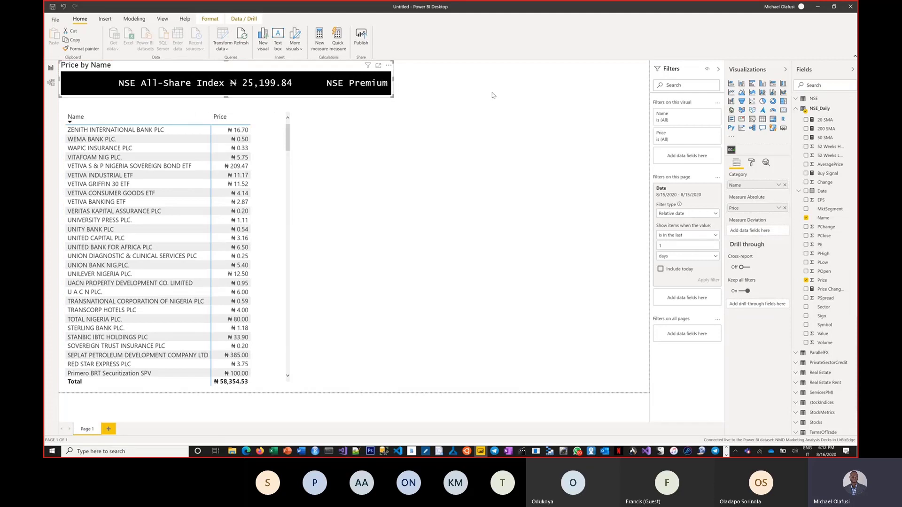
left_click_drag(492, 96, 643, 93)
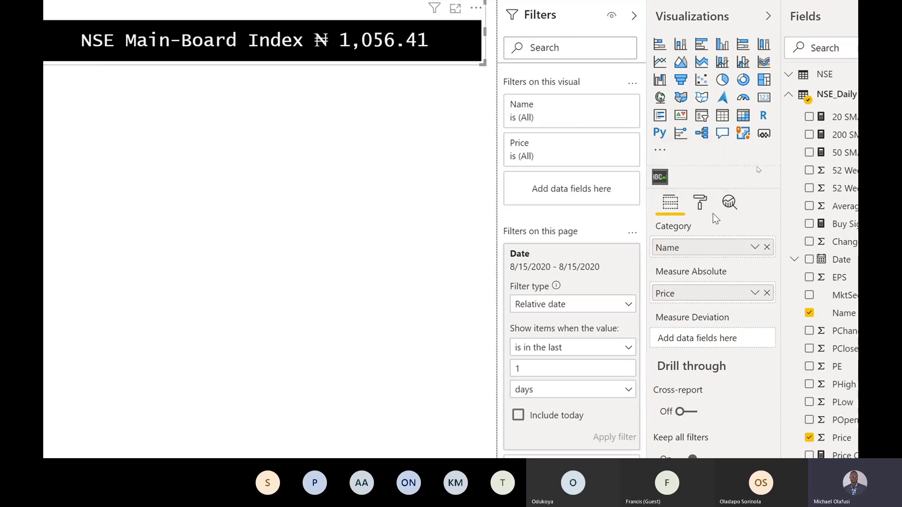
Set the Scroller visual's scroll speed to 2 in its formatting options
left_click(700, 209)
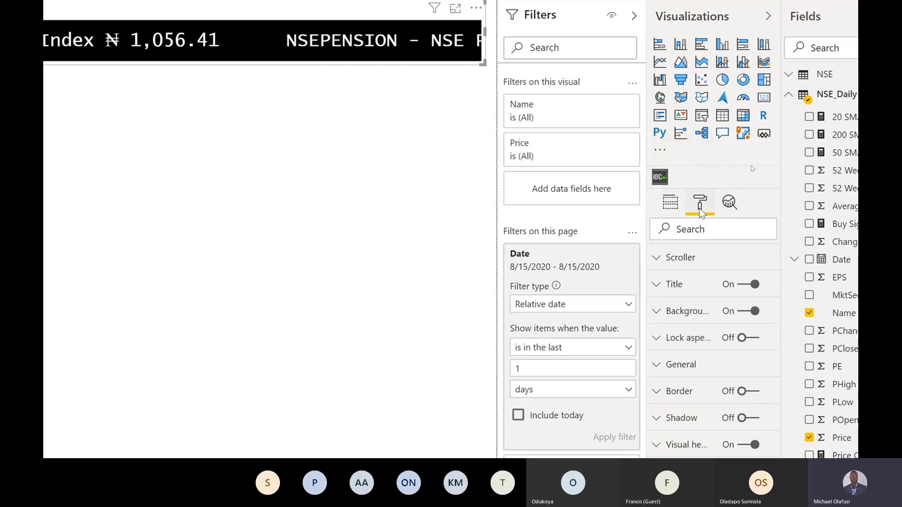
left_click(657, 259)
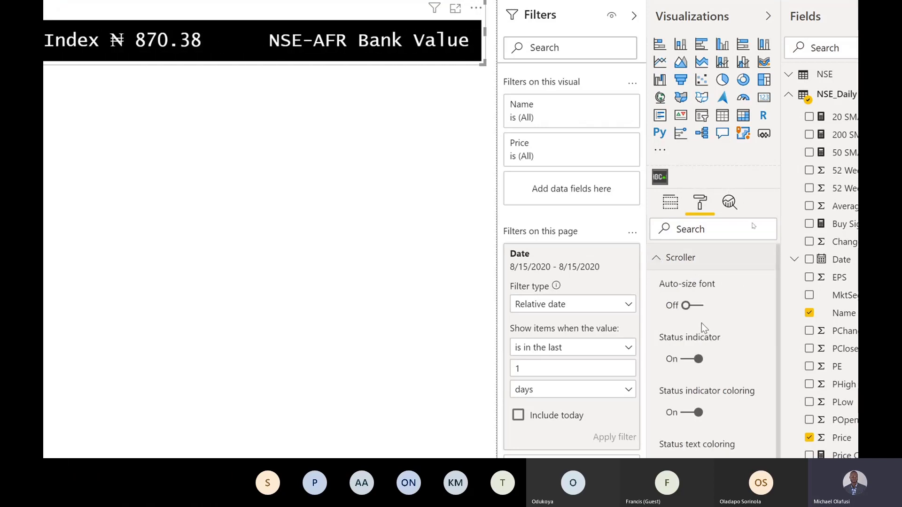
scroll(702, 323, "down", 2)
scroll(701, 323, "down", 2)
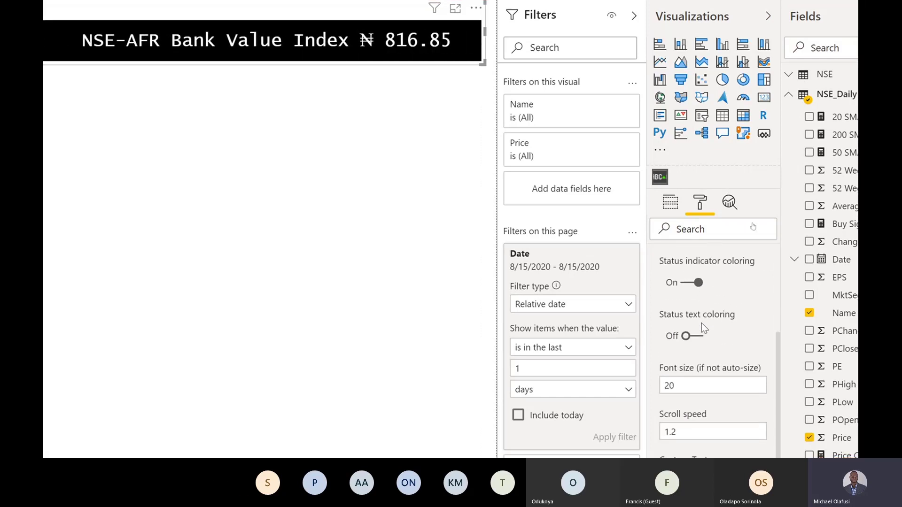
scroll(700, 357, "down", 1)
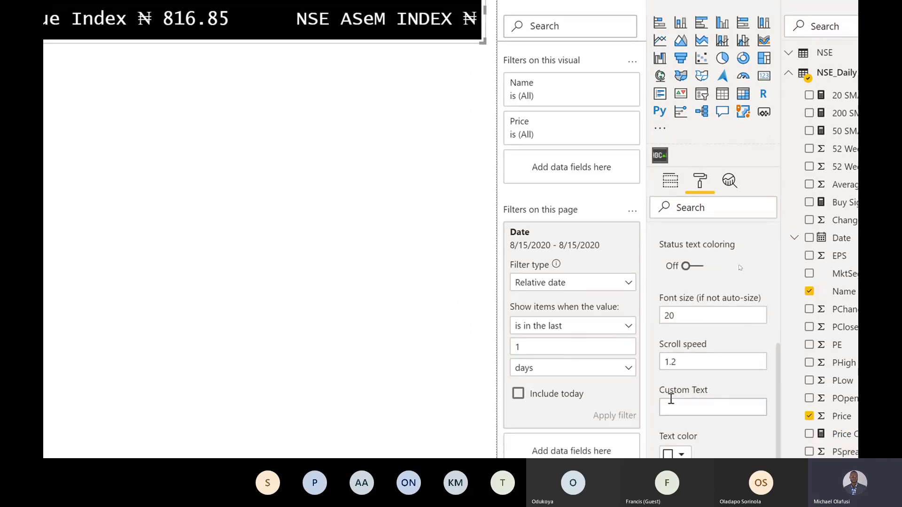
left_click_drag(690, 362, 642, 363)
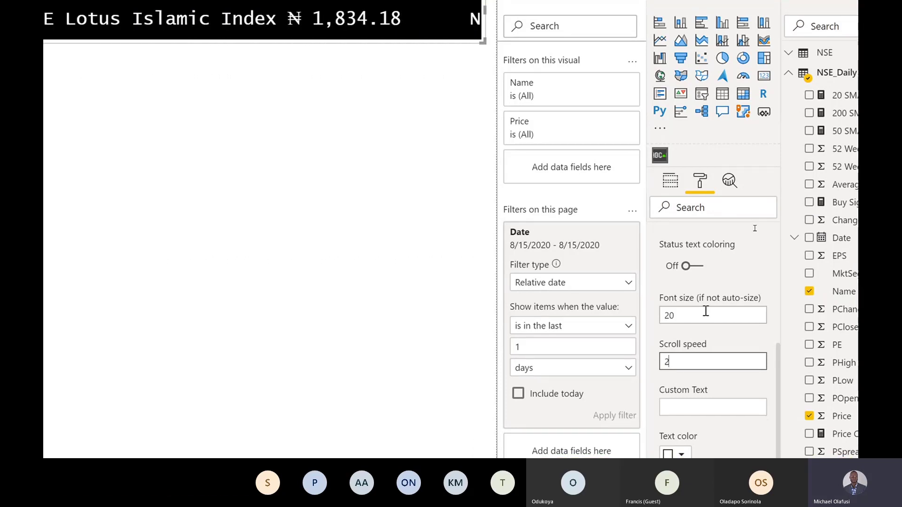
Change the Scroller's text color to a custom bright green
scroll(705, 311, "down", 1)
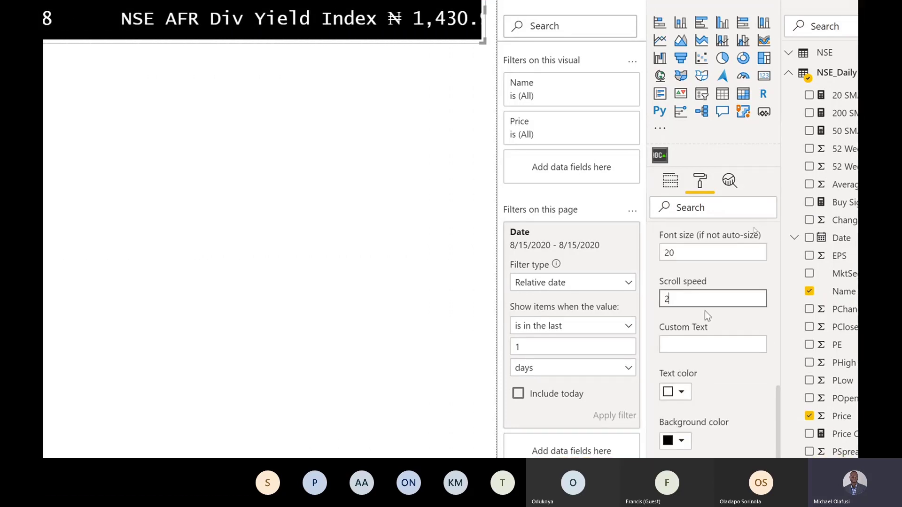
scroll(704, 311, "up", 1)
scroll(706, 311, "down", 1)
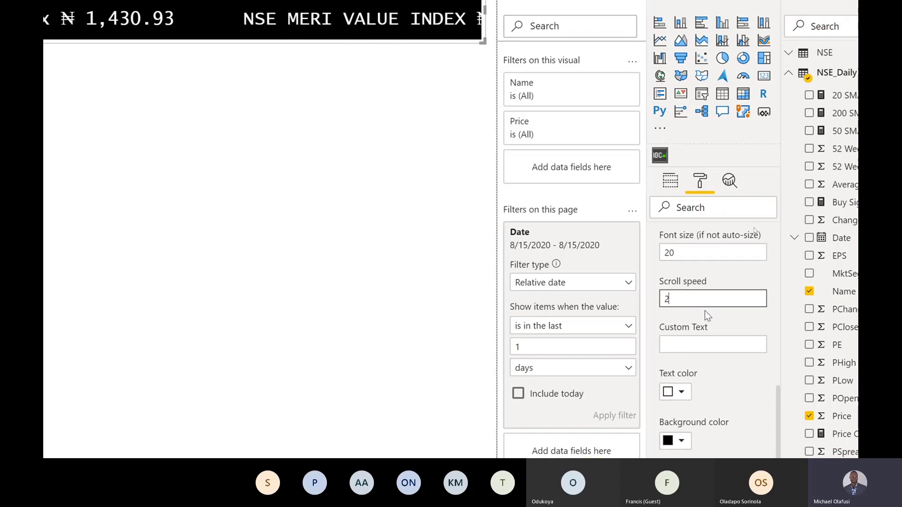
left_click(681, 392)
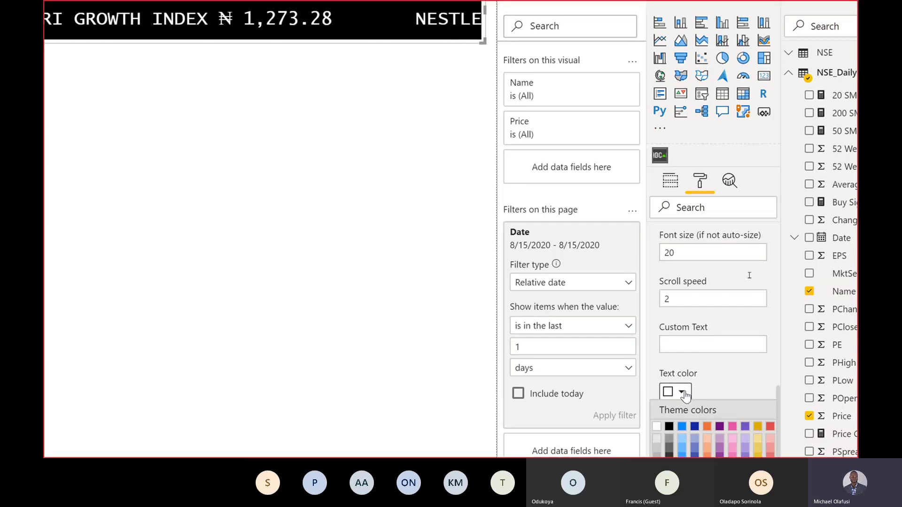
scroll(689, 397, "down", 3)
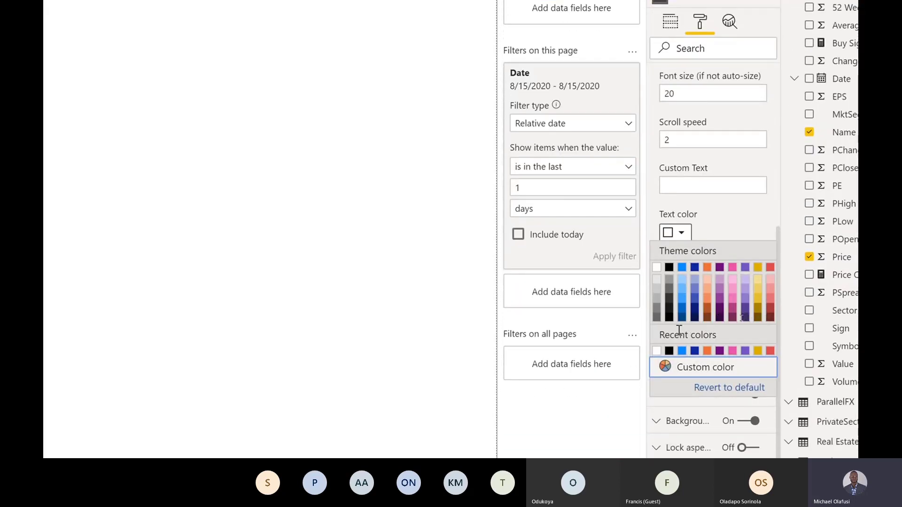
left_click(694, 372)
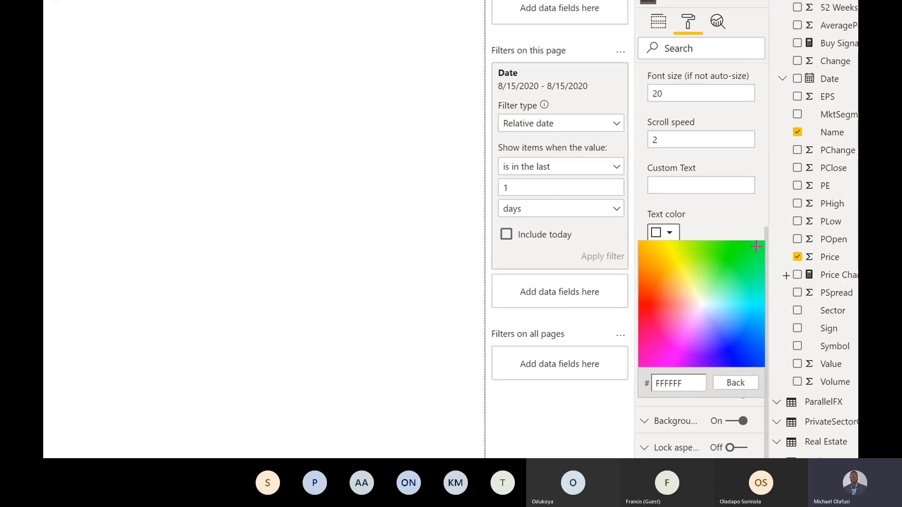
left_click(756, 246)
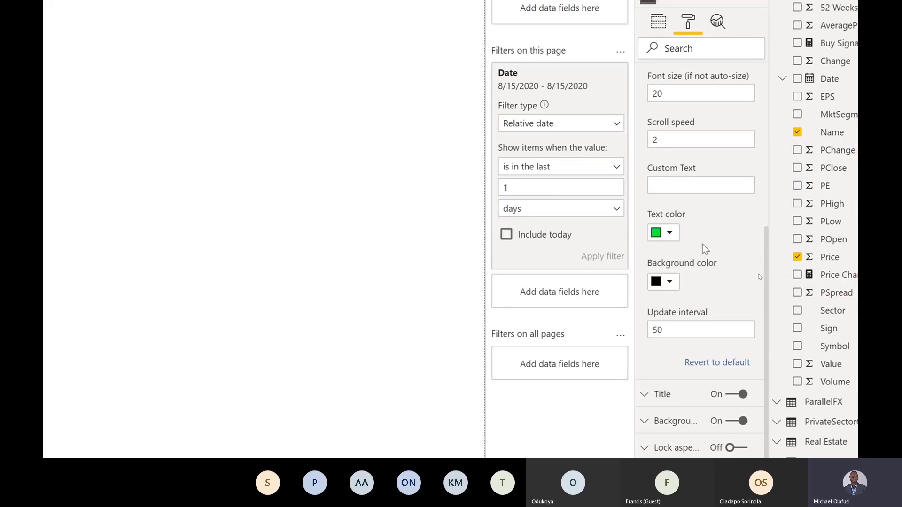
scroll(715, 294, "up", 4)
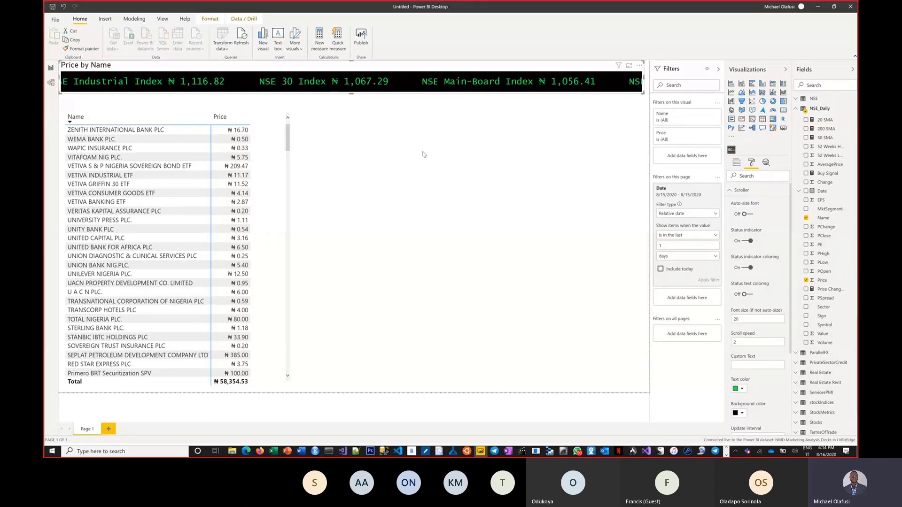
Narrow the matrix to fit its Name and Price columns and move it right, freeing space beside it on the canvas
left_click(292, 256)
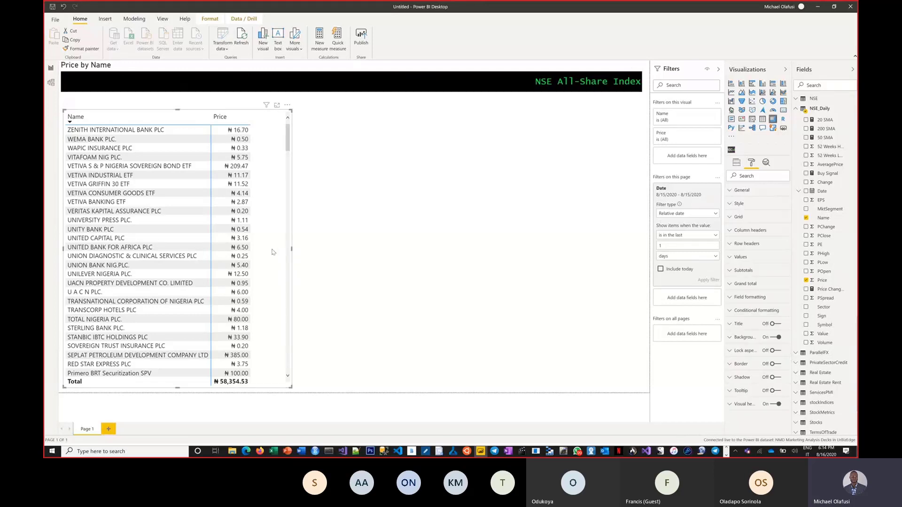
left_click_drag(272, 252, 262, 250)
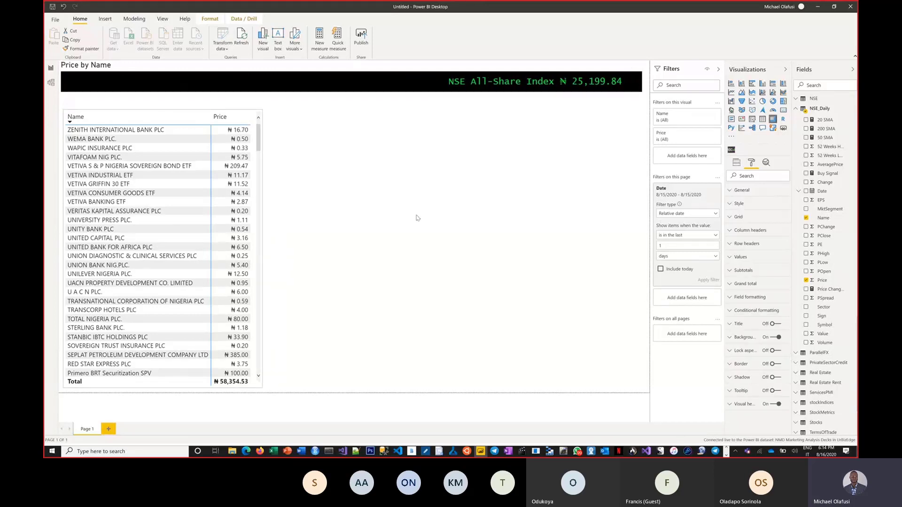
left_click(399, 179)
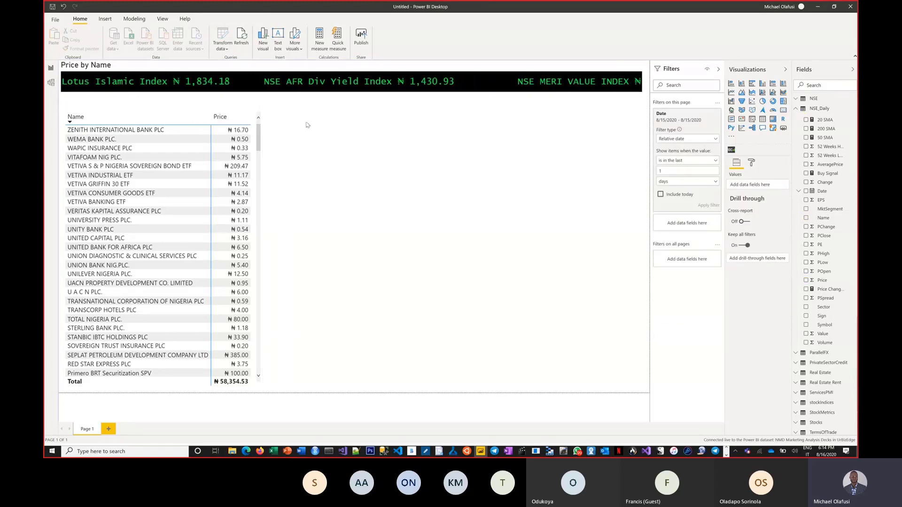
left_click(257, 114)
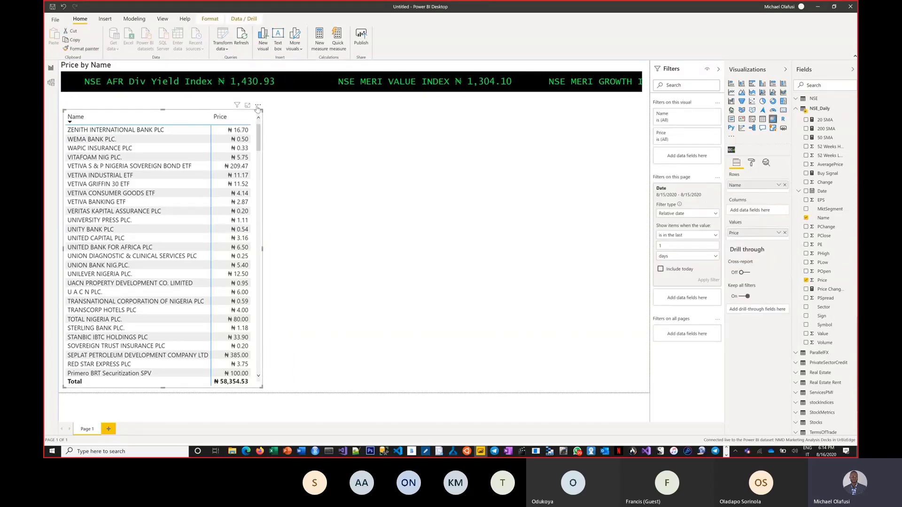
left_click_drag(257, 114, 388, 117)
Add a slicer on the NSE_Daily Name field in the free space beside the matrix and look through its list of securities
left_click(123, 170)
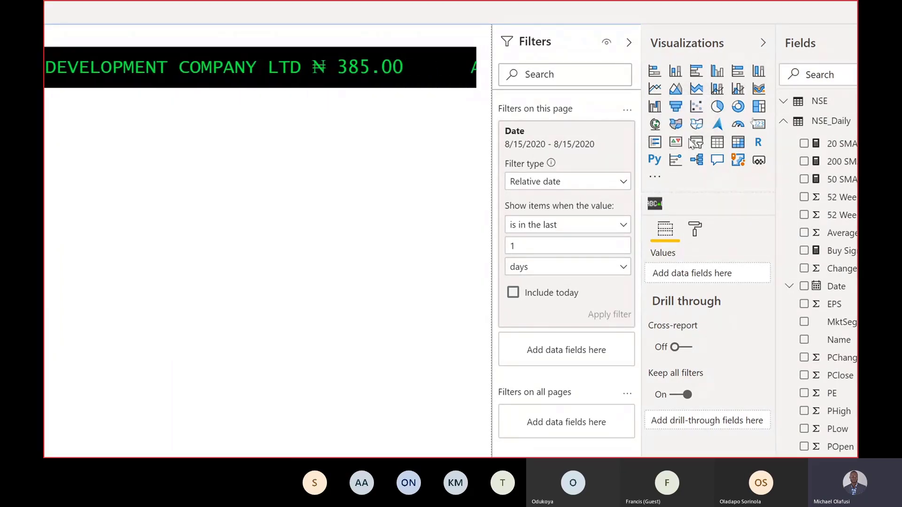
left_click(698, 145)
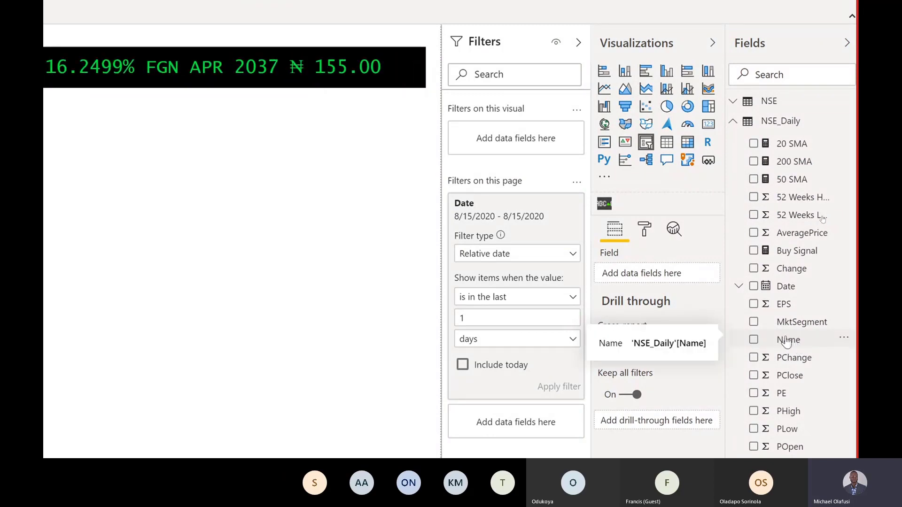
left_click_drag(786, 342, 646, 277)
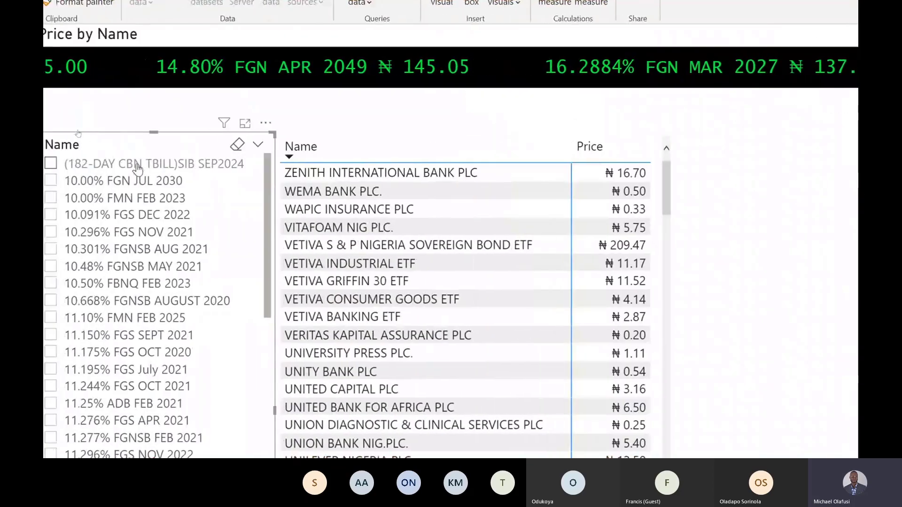
scroll(113, 291, "down", 5)
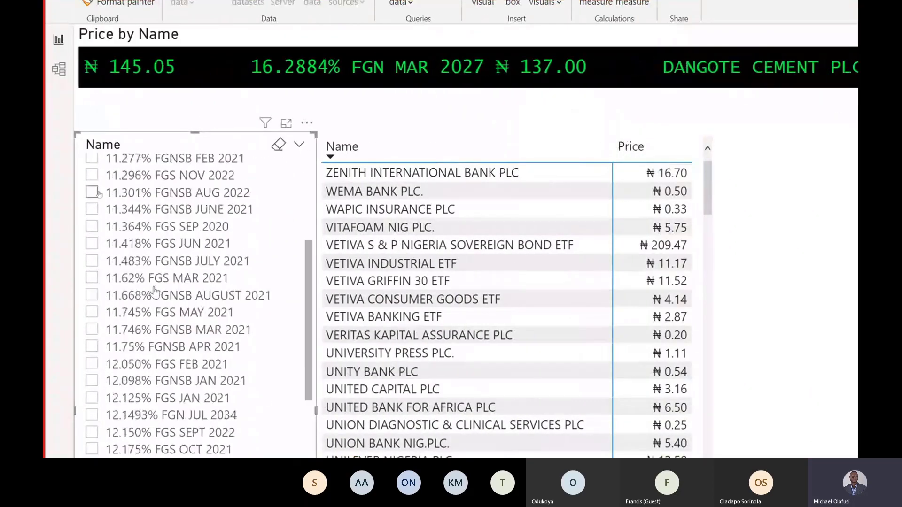
scroll(154, 292, "down", 10)
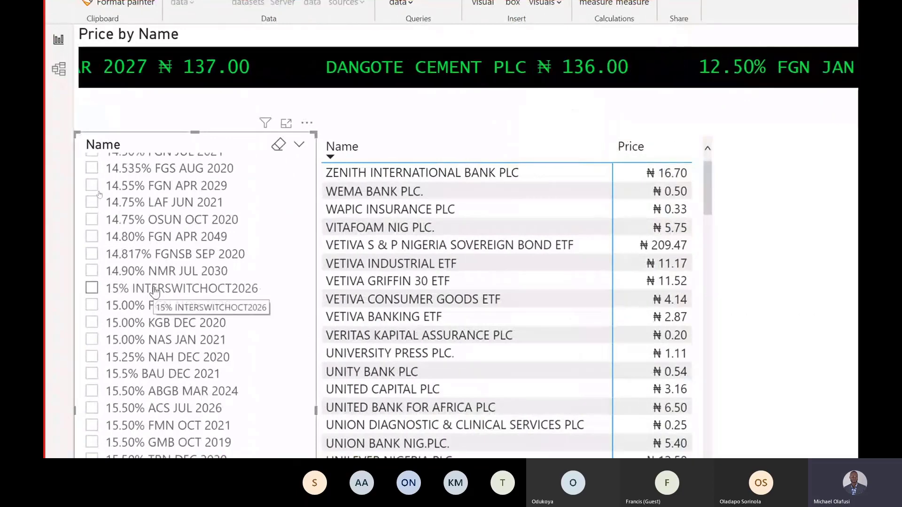
scroll(154, 291, "down", 15)
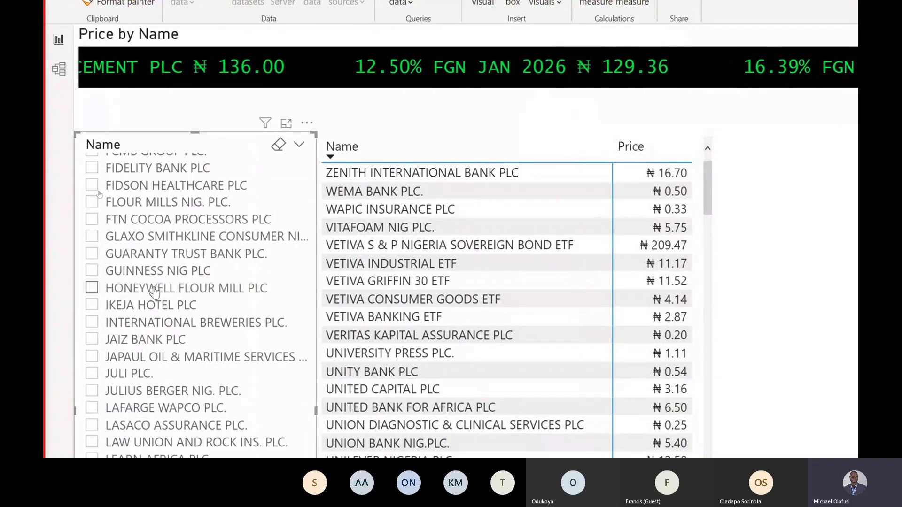
Filter the page to NESTLE NIGERIA PLC. with the Name slicer and look through the other securities in its list
scroll(154, 291, "down", 10)
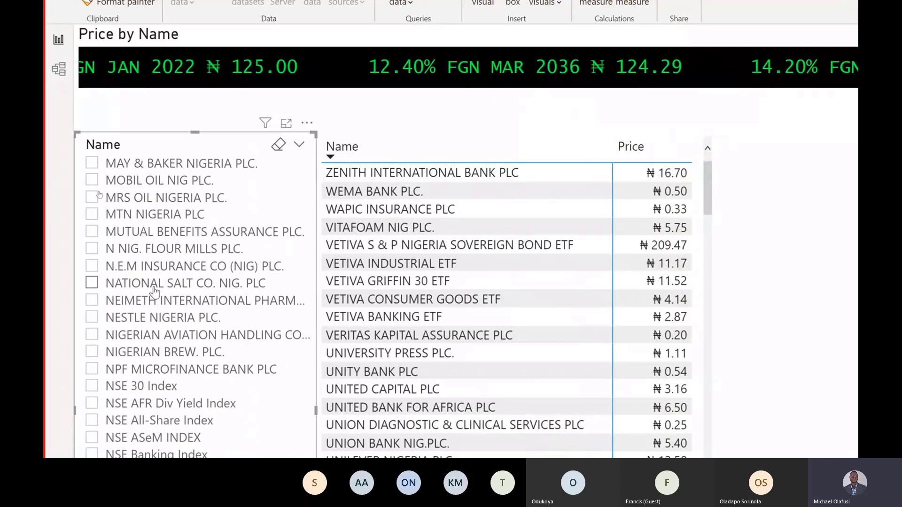
left_click(91, 318)
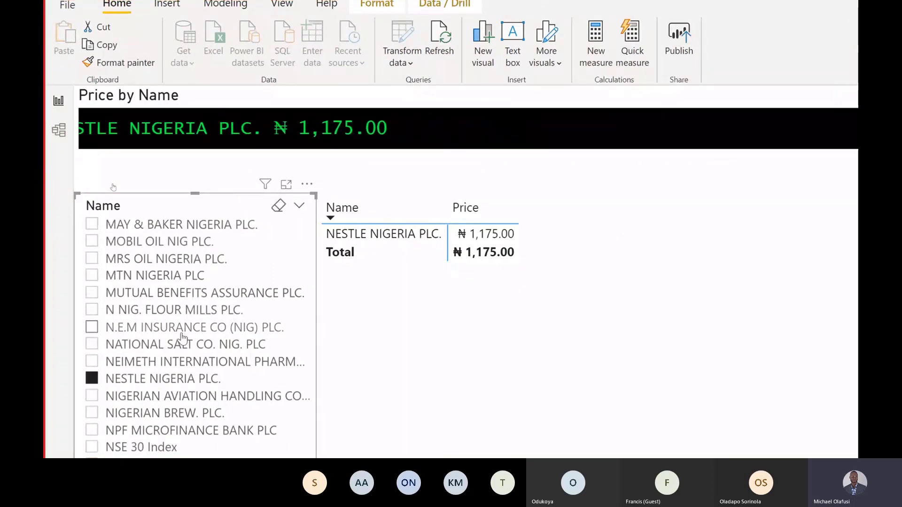
scroll(182, 337, "down", 5)
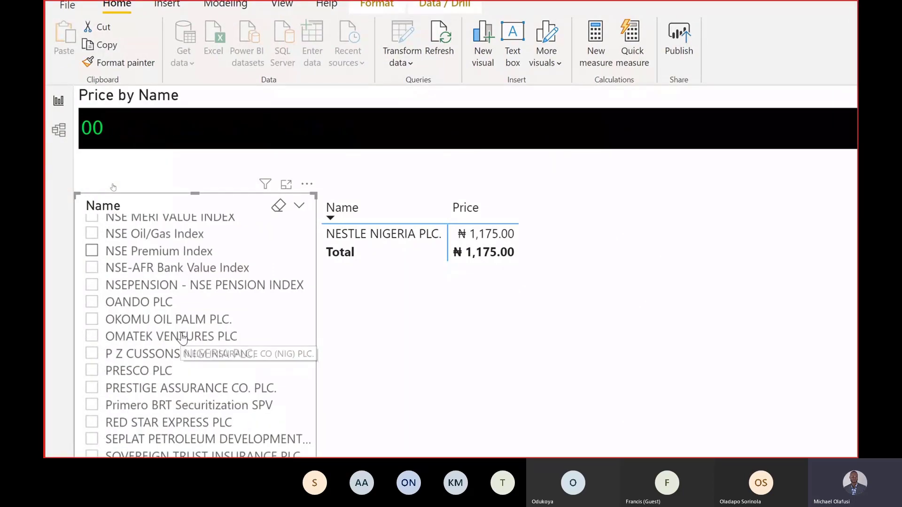
scroll(182, 337, "down", 3)
scroll(182, 337, "up", 6)
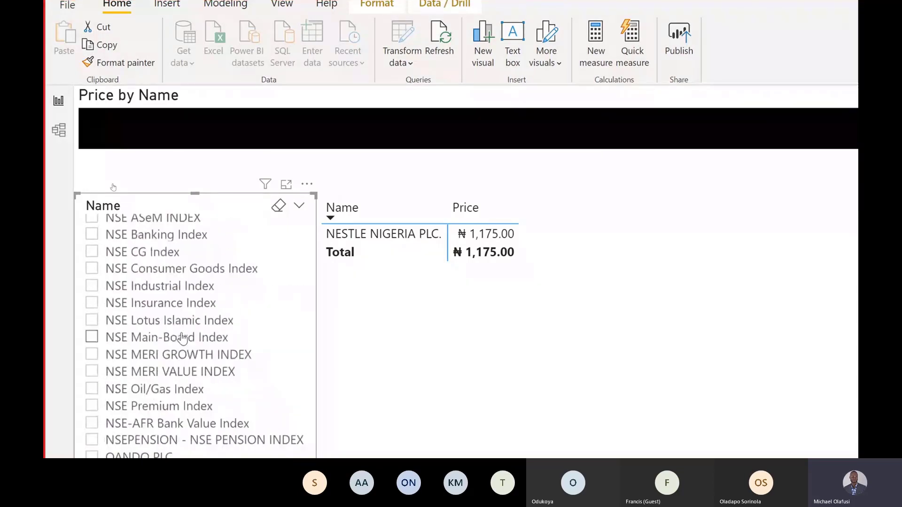
scroll(182, 338, "up", 6)
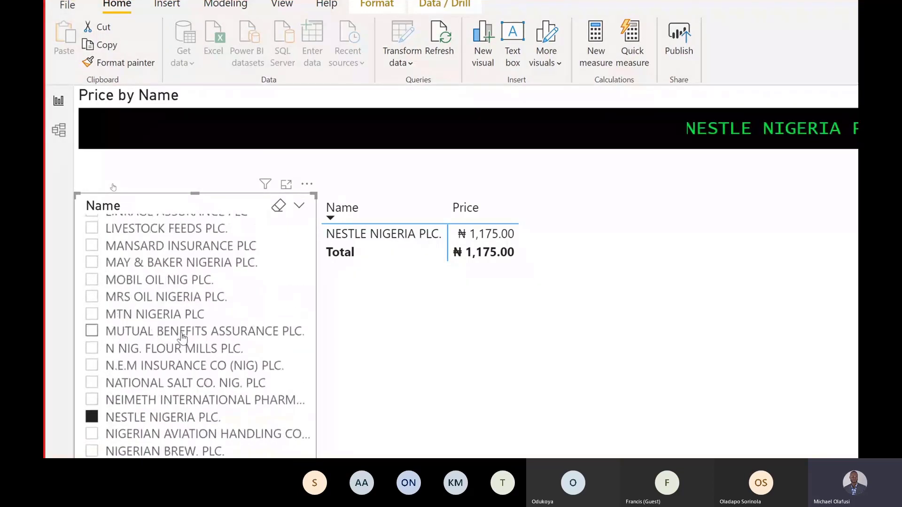
Add a search box to the Name slicer and search its list for dangote
left_click(308, 186)
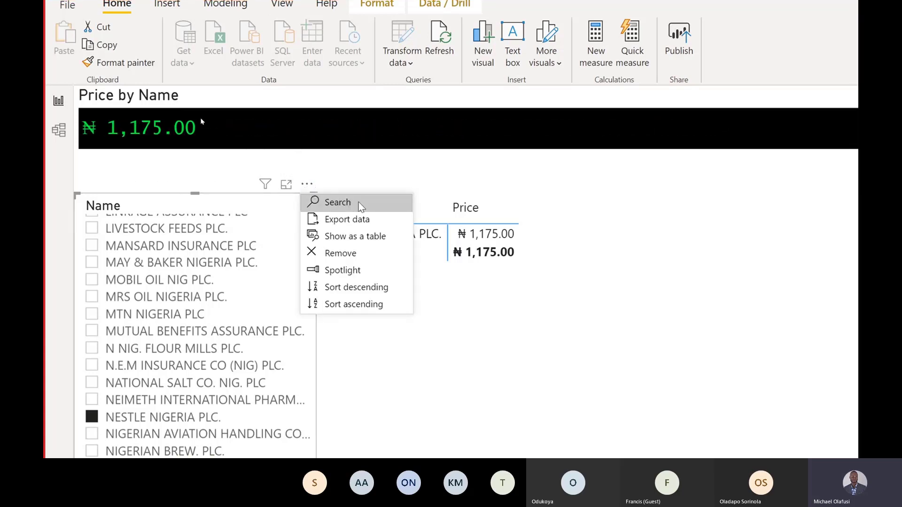
key("Escape")
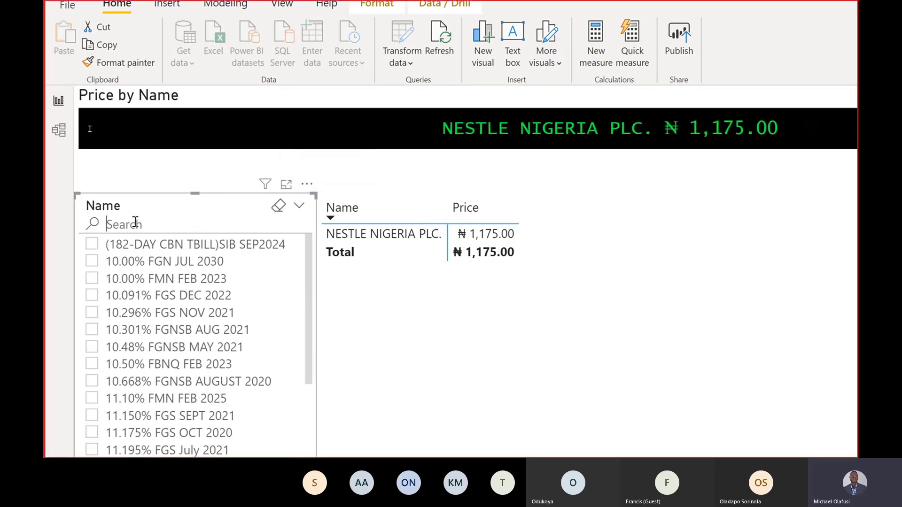
left_click(135, 224)
type("dangote")
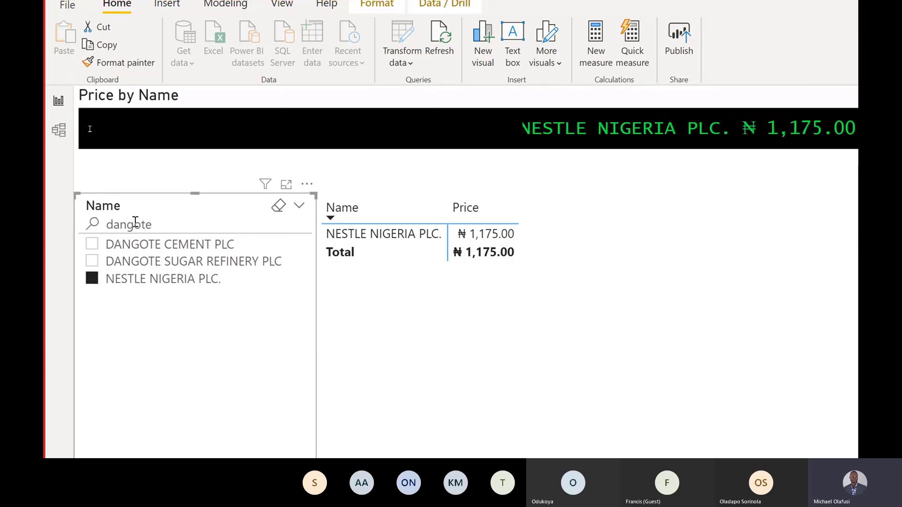
Filter the page to DANGOTE CEMENT PLC, switch to DANGOTE SUGAR REFINERY PLC, and return to DANGOTE CEMENT PLC in the slicer
left_click(93, 245)
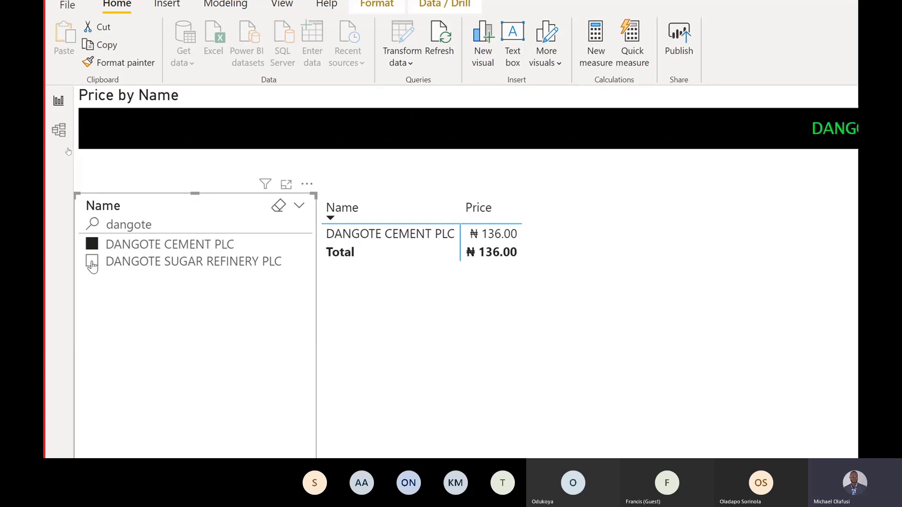
left_click(92, 263)
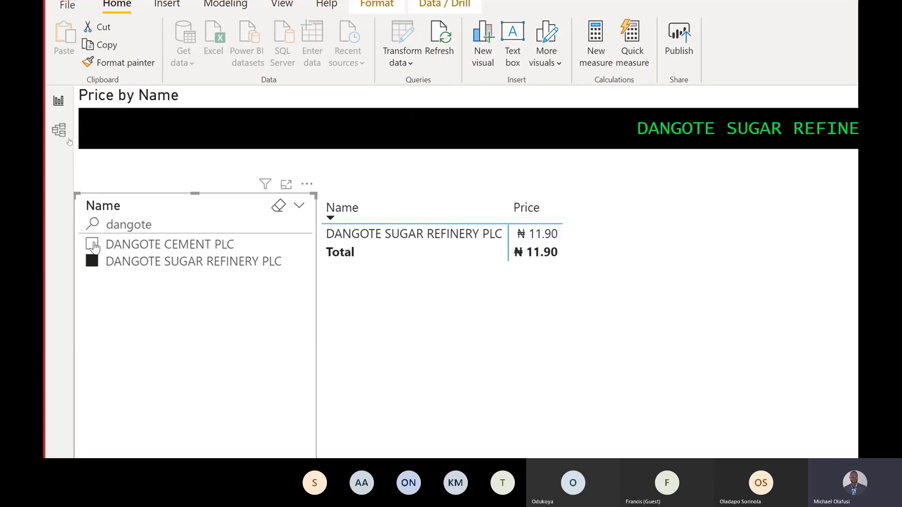
left_click(93, 245)
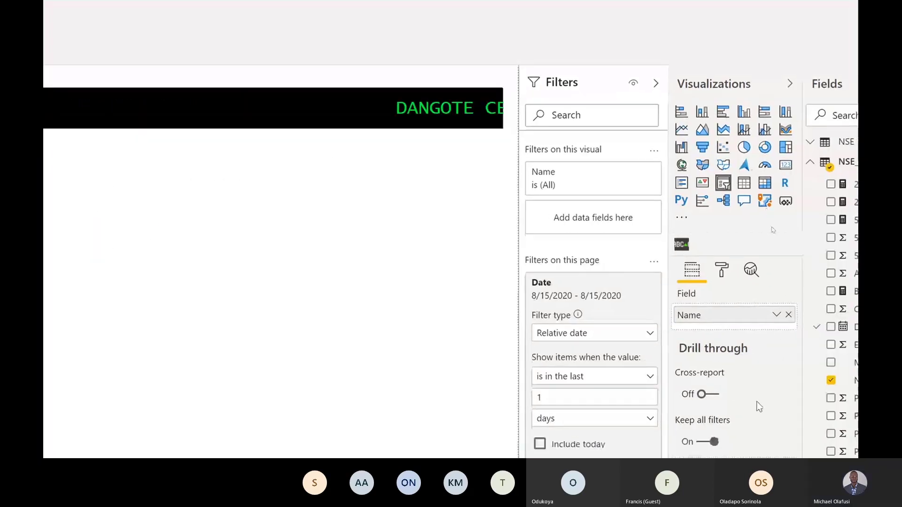
Check the Name slicer's selection controls and select DANGOTE SUGAR REFINERY PLC together with DANGOTE CEMENT PLC
left_click(721, 274)
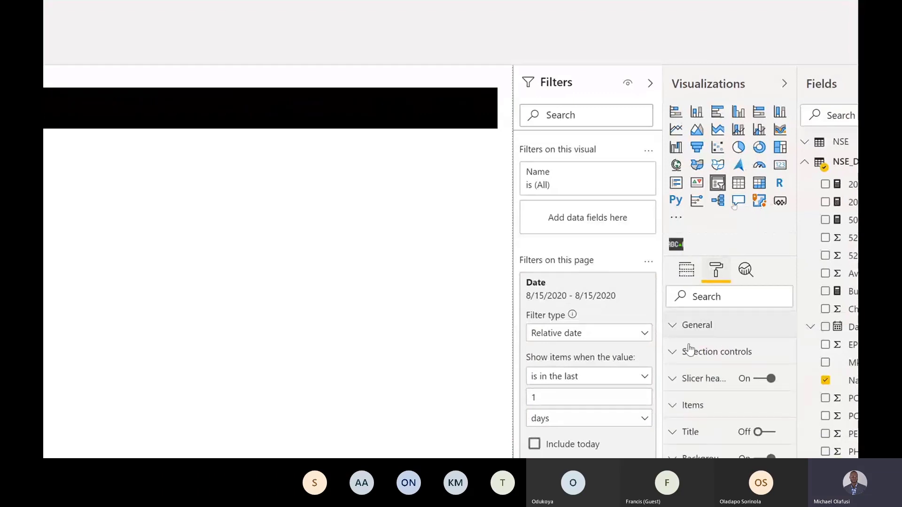
left_click(678, 356)
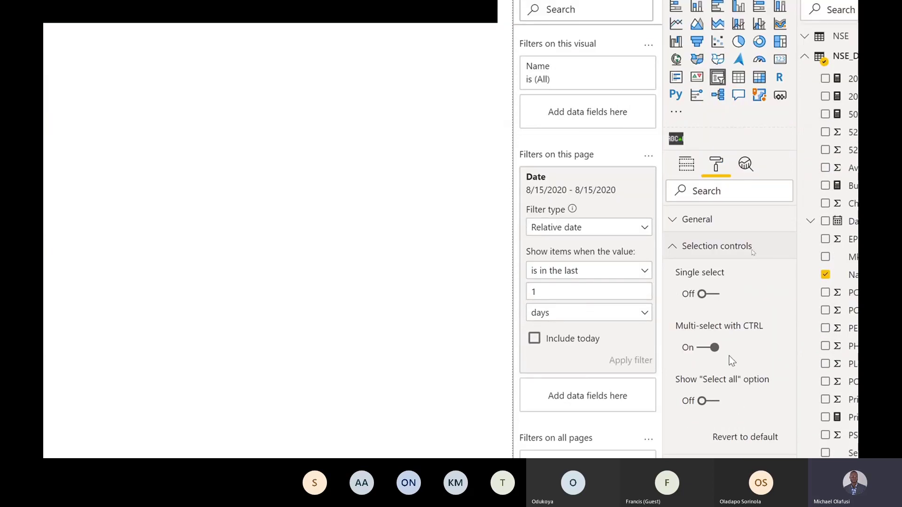
left_click(703, 348)
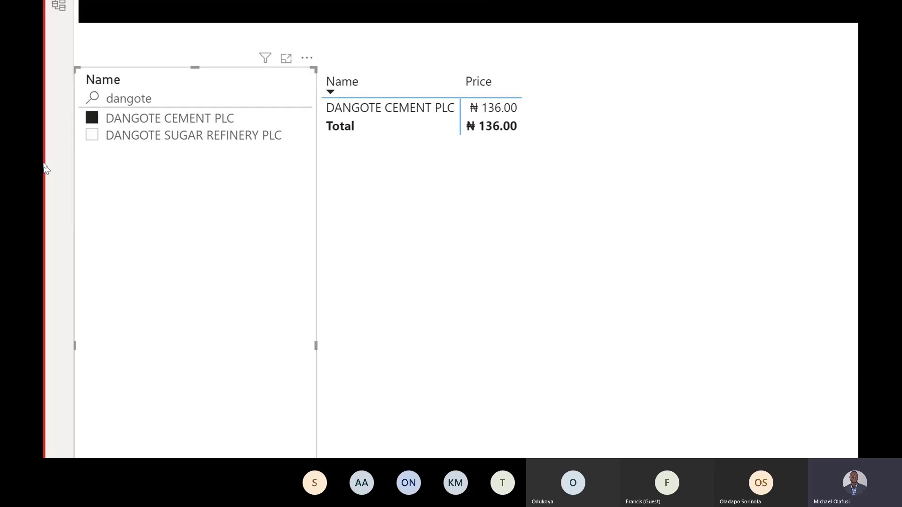
left_click(92, 135)
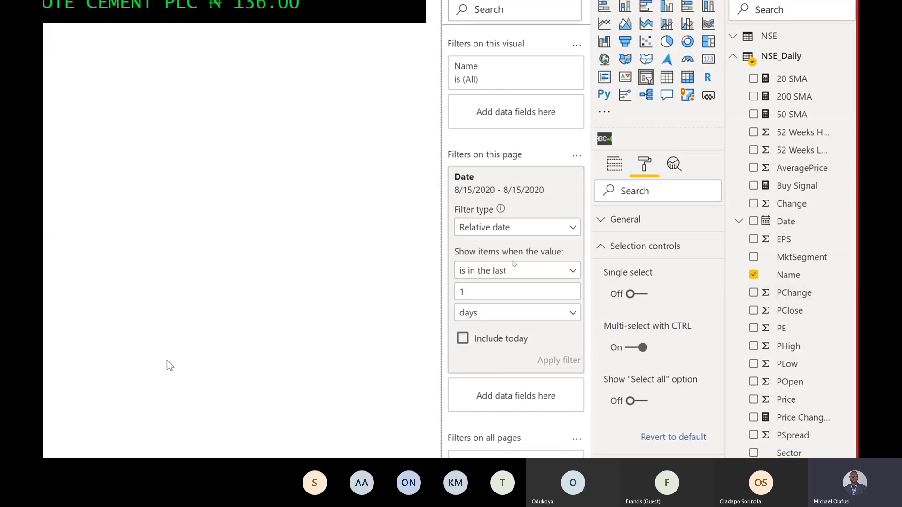
left_click(146, 362)
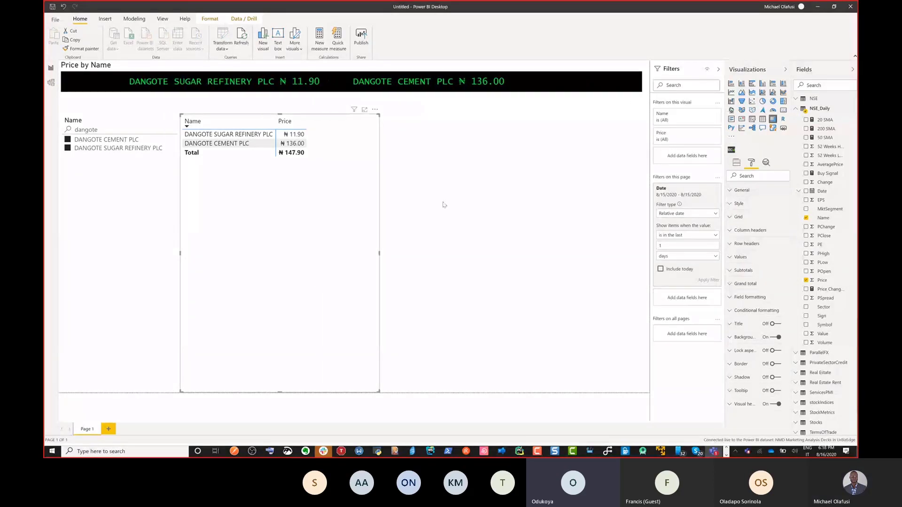
Add a table visual with the Name field in the free space beside the matrix and clear the slicer's selections
left_click(533, 214)
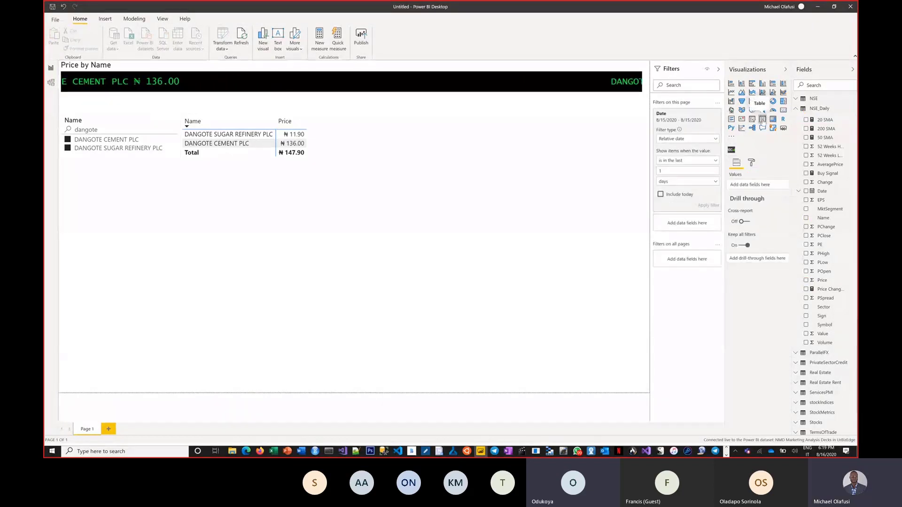
left_click(762, 119)
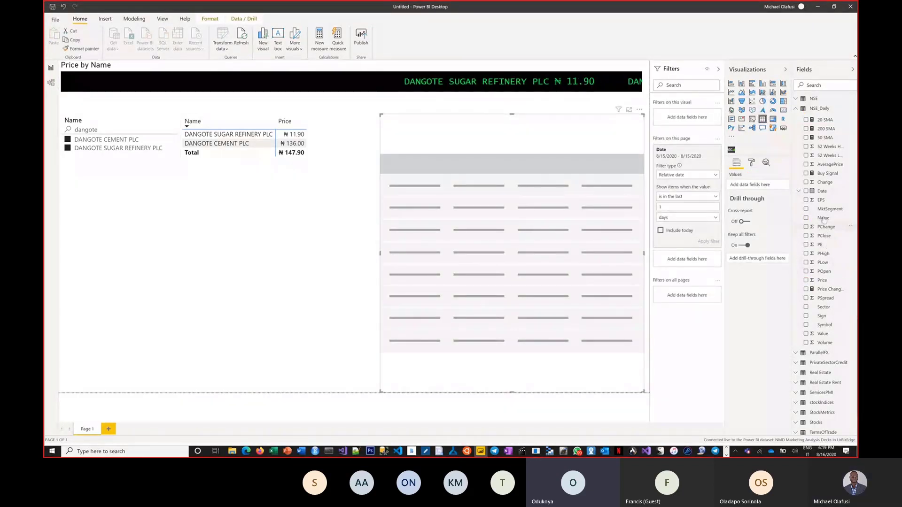
left_click_drag(822, 220, 757, 189)
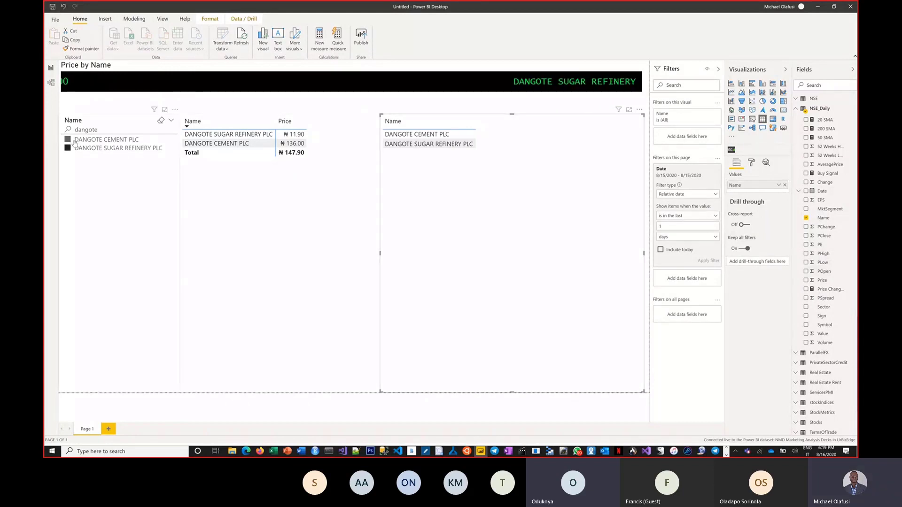
left_click(161, 122)
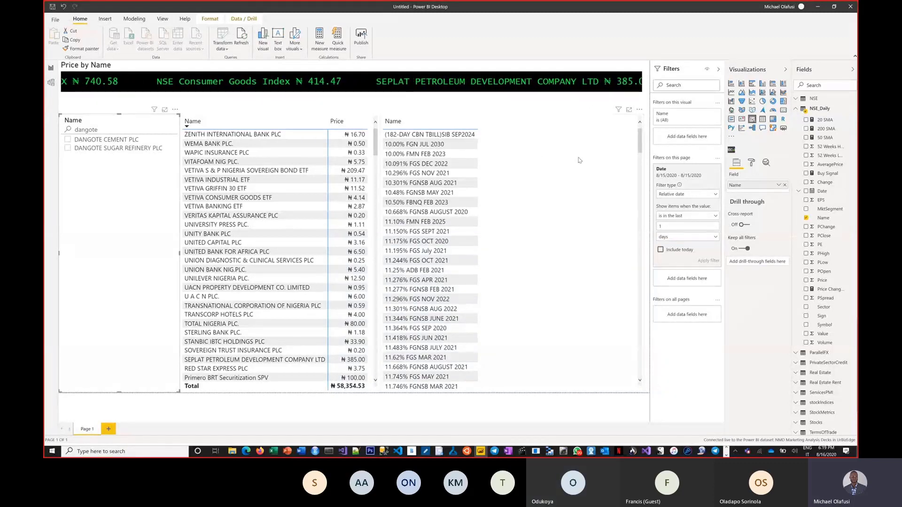
Convert the Name table to a pie chart with Price as its values and clear the slicer's search text
left_click(599, 182)
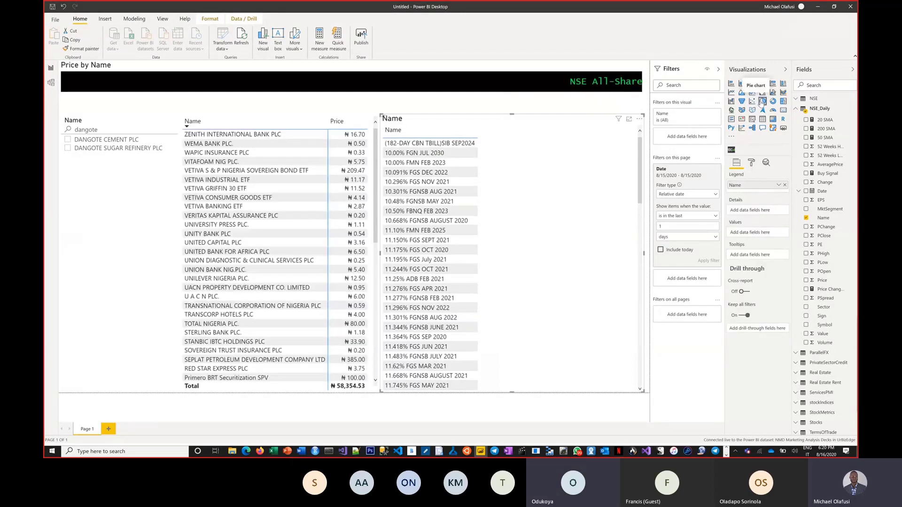
left_click(762, 102)
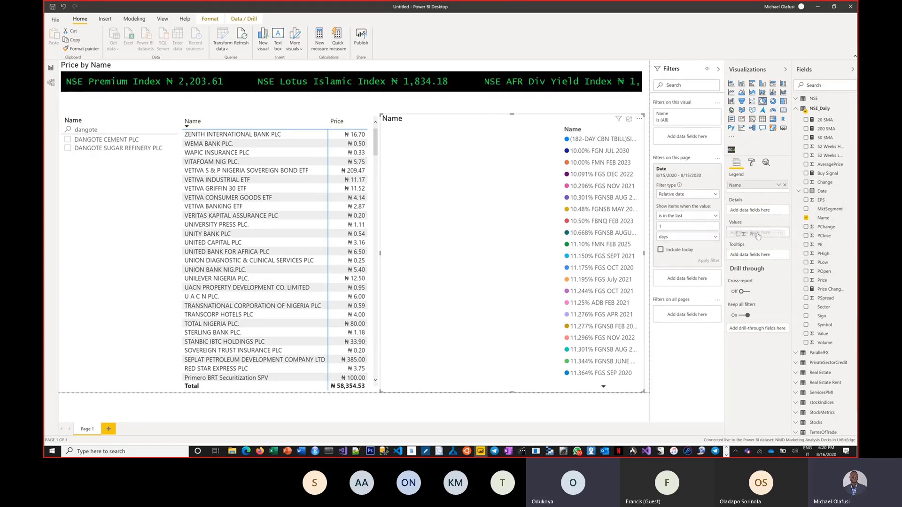
left_click_drag(757, 237, 757, 236)
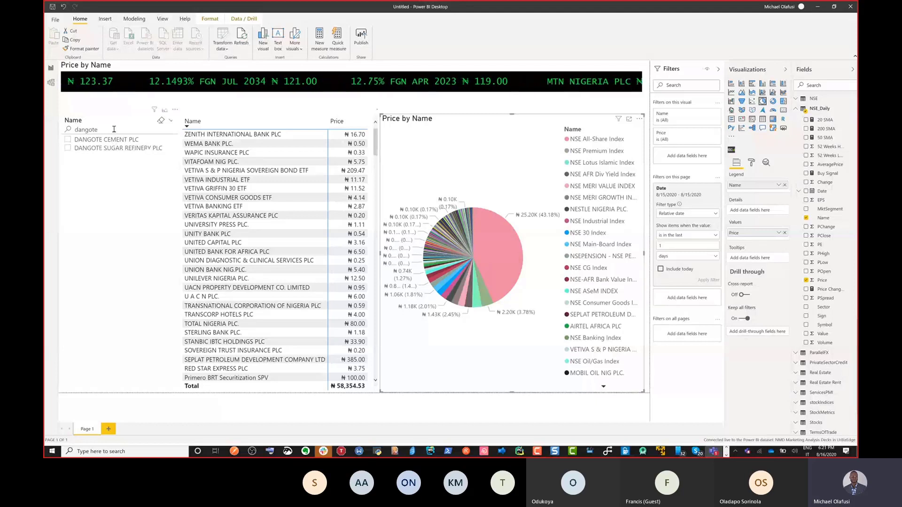
left_click_drag(114, 129, 58, 131)
key("BackSpace")
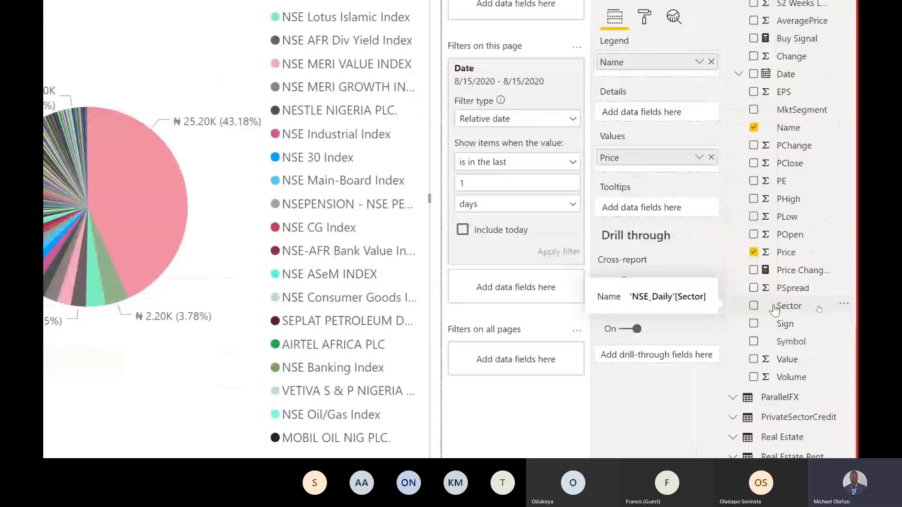
Place Sector above Name in the pie chart's legend and drill down into the INDX sector
left_click_drag(822, 312, 642, 155)
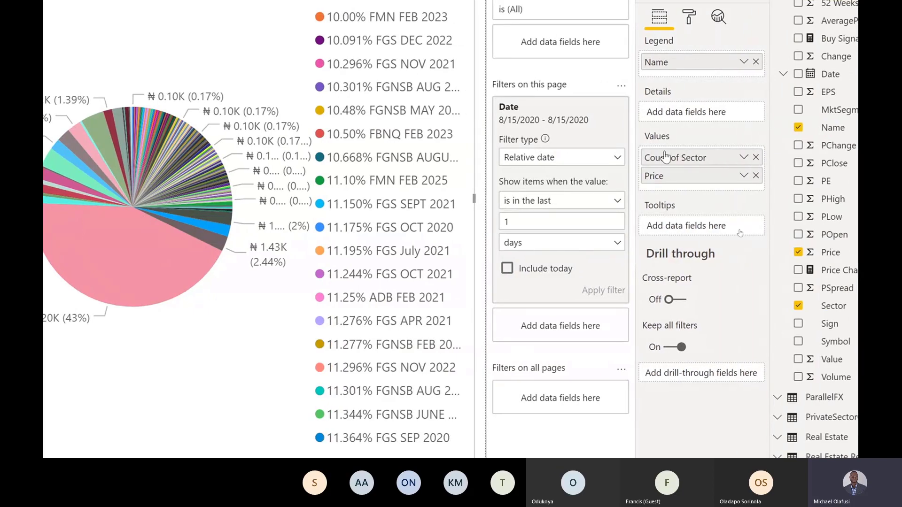
left_click_drag(665, 157, 663, 68)
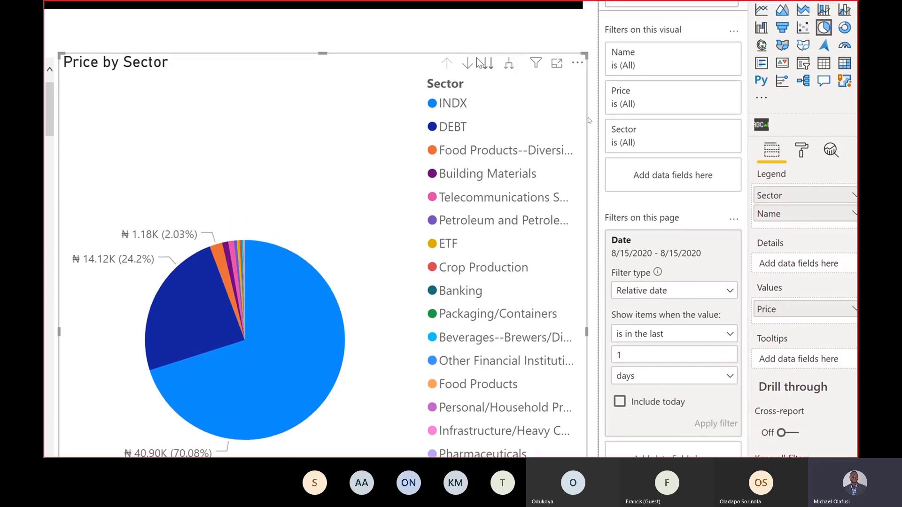
left_click(468, 66)
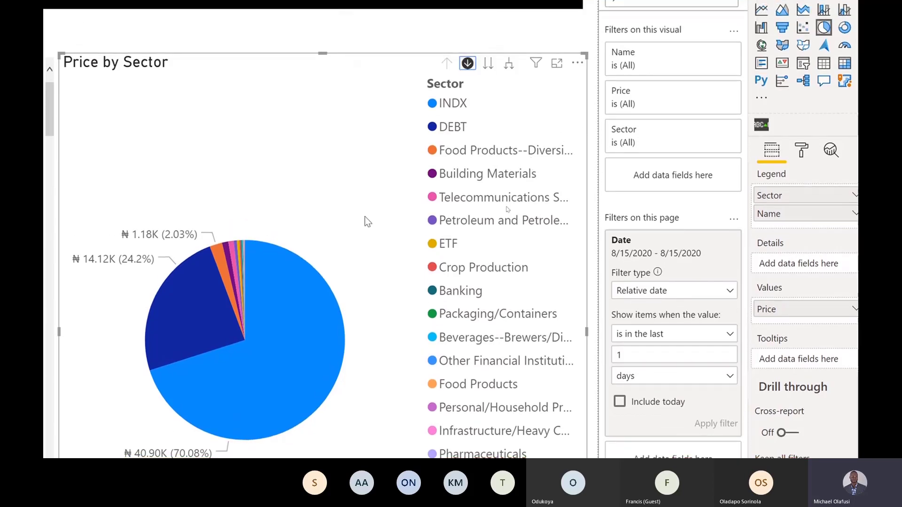
mouse_move(266, 302)
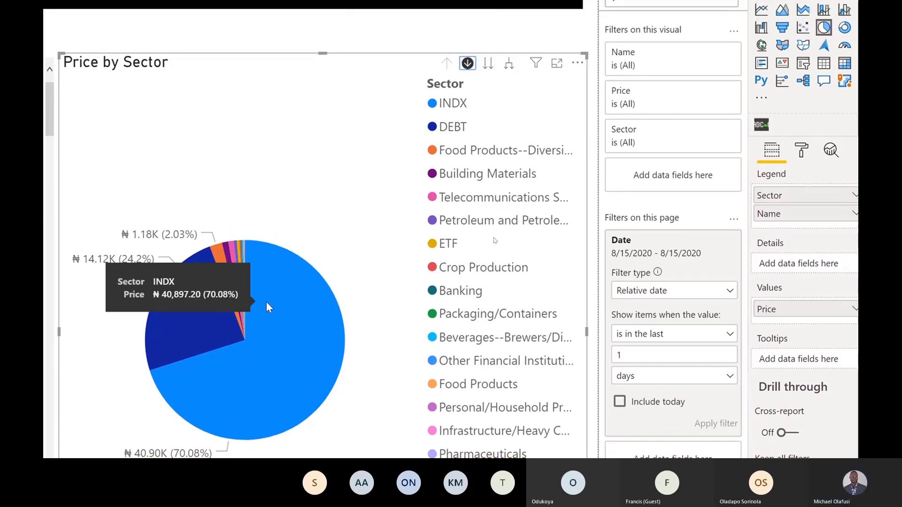
left_click(289, 301)
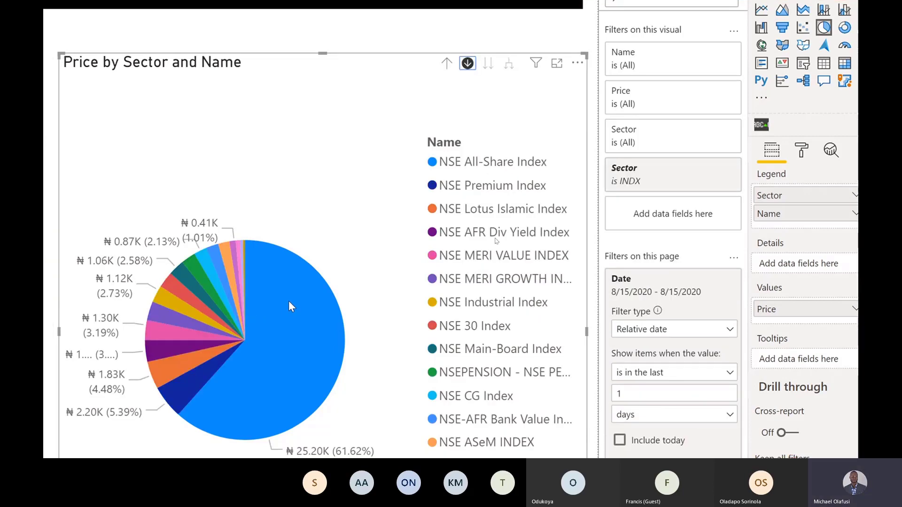
mouse_move(288, 301)
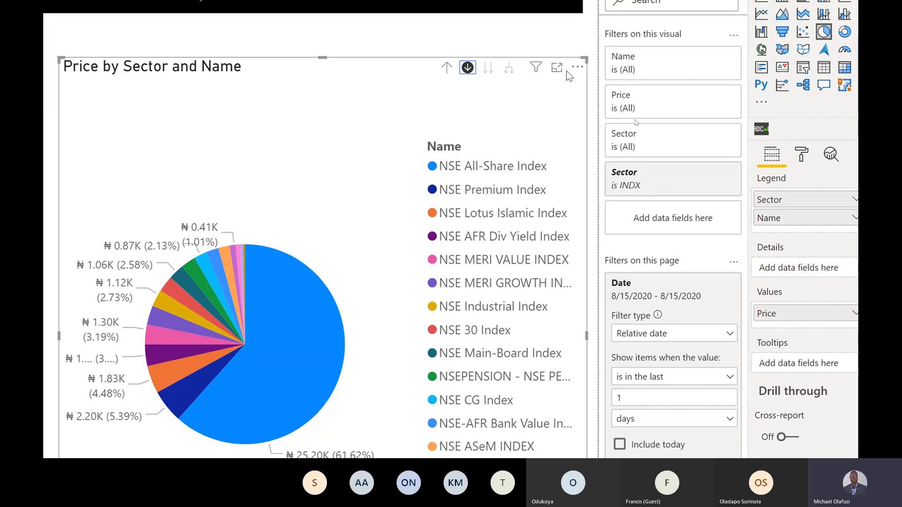
left_click(577, 68)
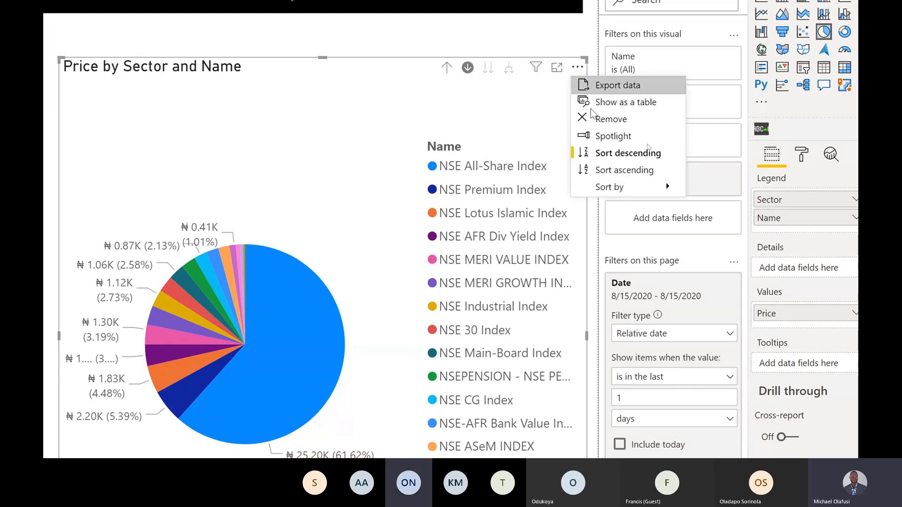
left_click(472, 100)
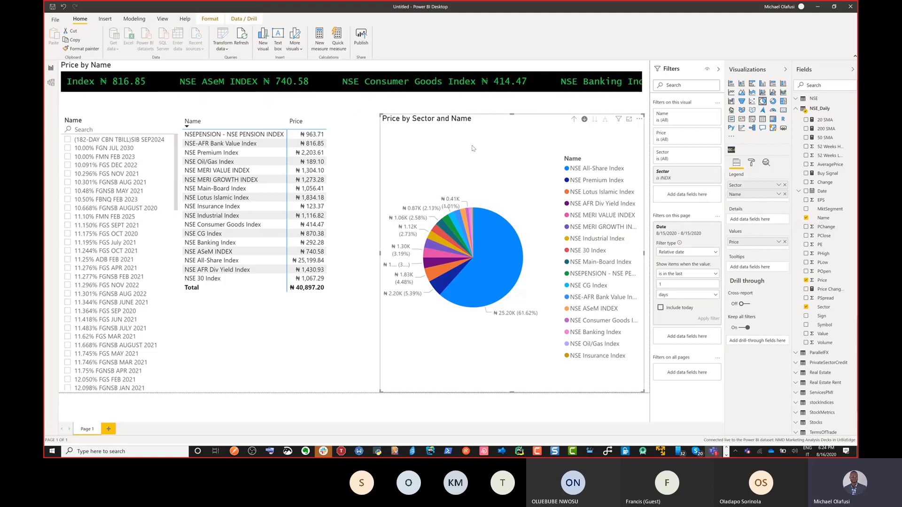
Remove the Scroller visual from the page
left_click(466, 92)
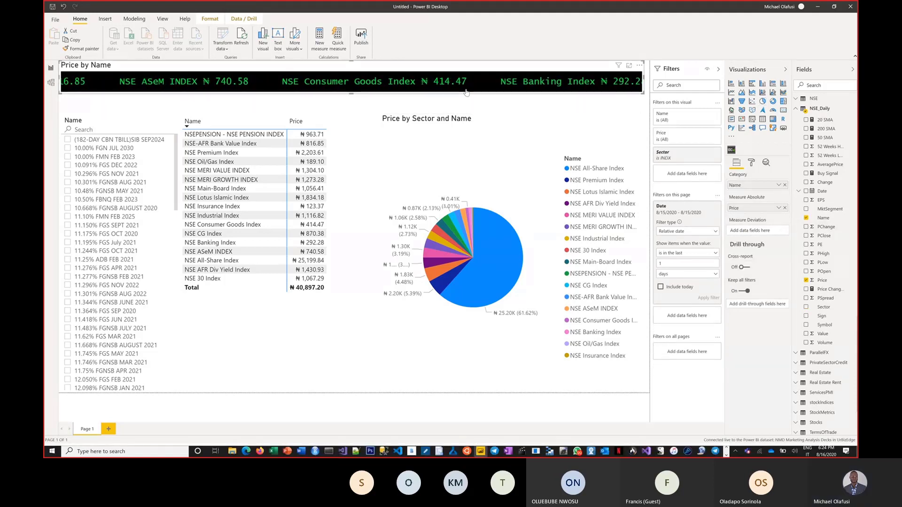
left_click(640, 66)
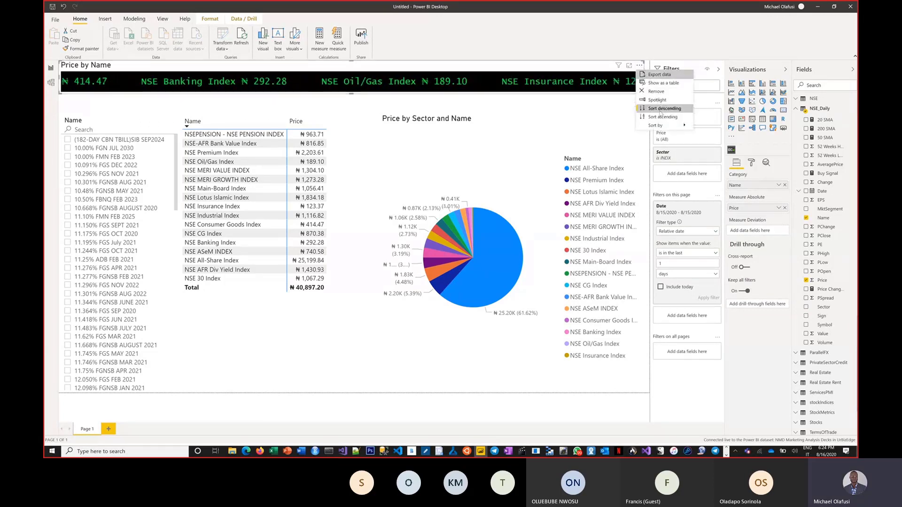
left_click(653, 93)
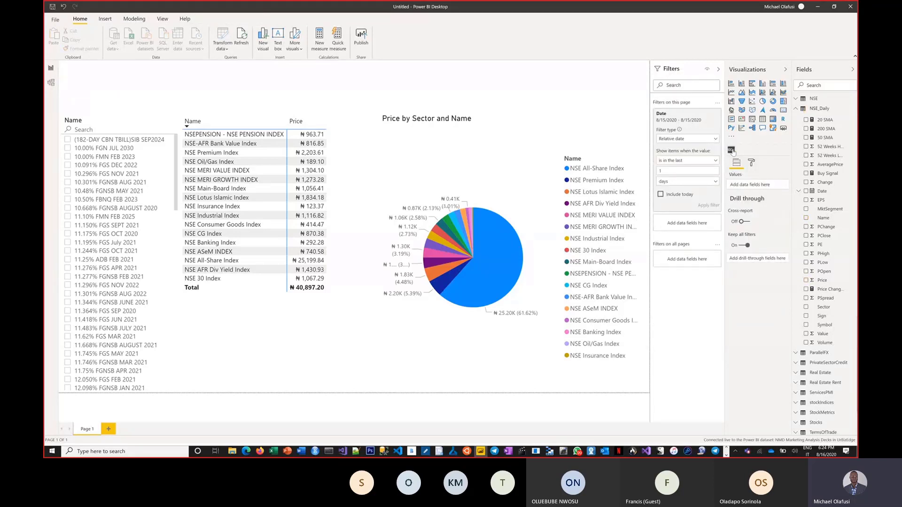
right_click(732, 152)
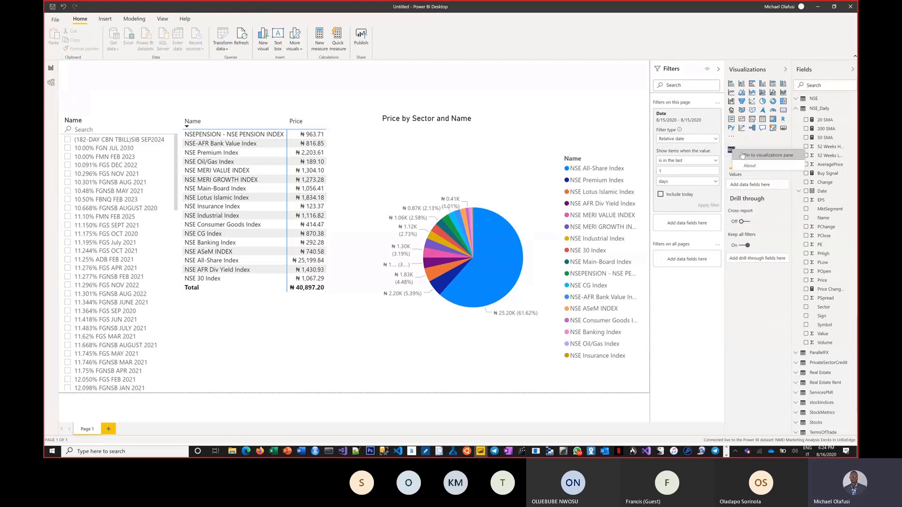
left_click(747, 147)
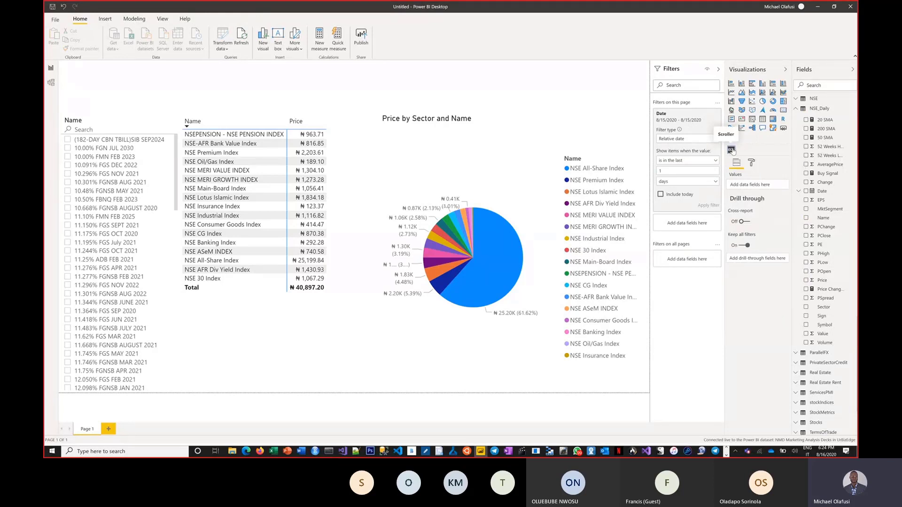
right_click(733, 150)
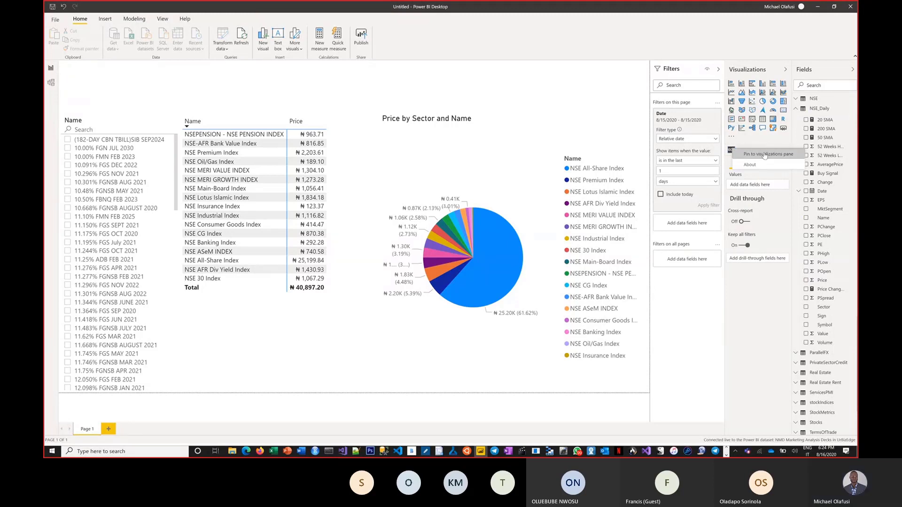
left_click(731, 150)
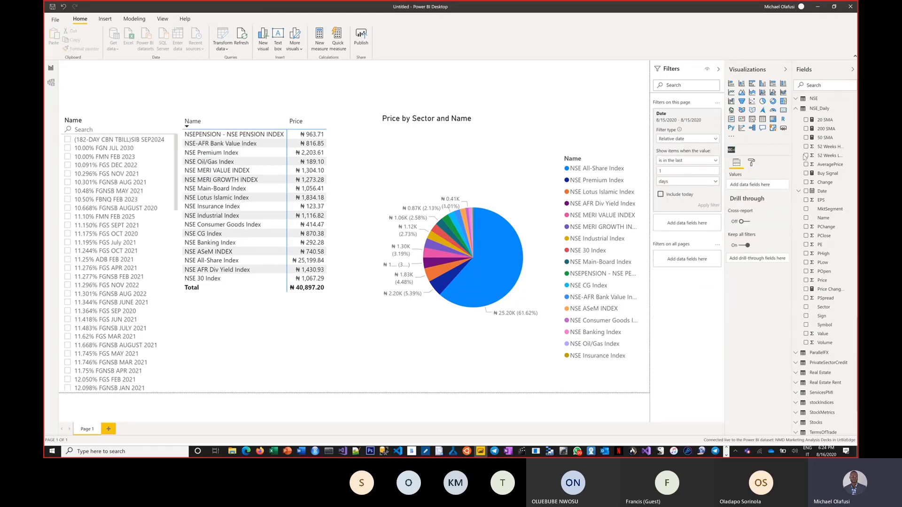
key("Delete")
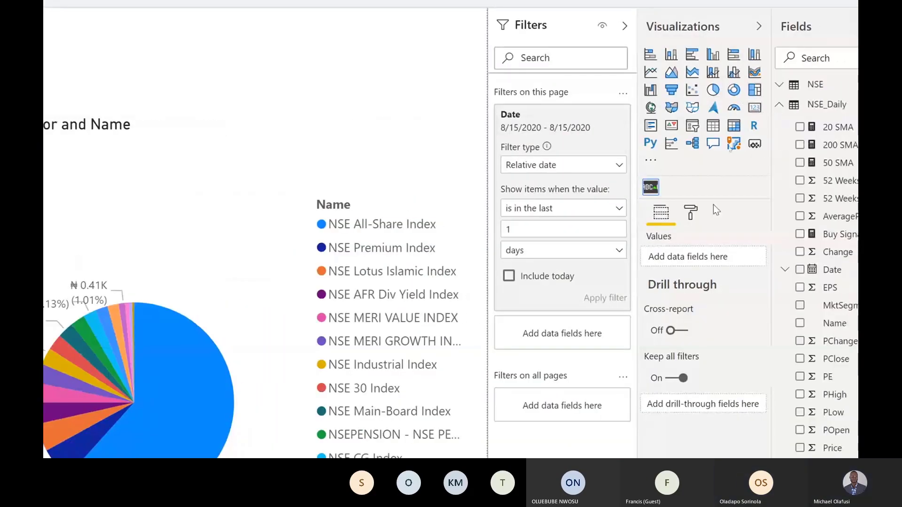
Remove the imported Scroller custom visual from the report
left_click(650, 160)
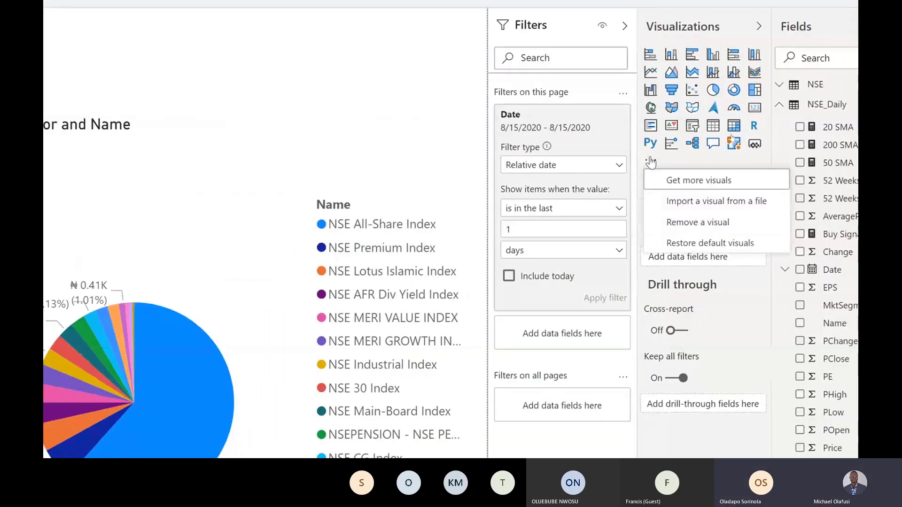
left_click(703, 229)
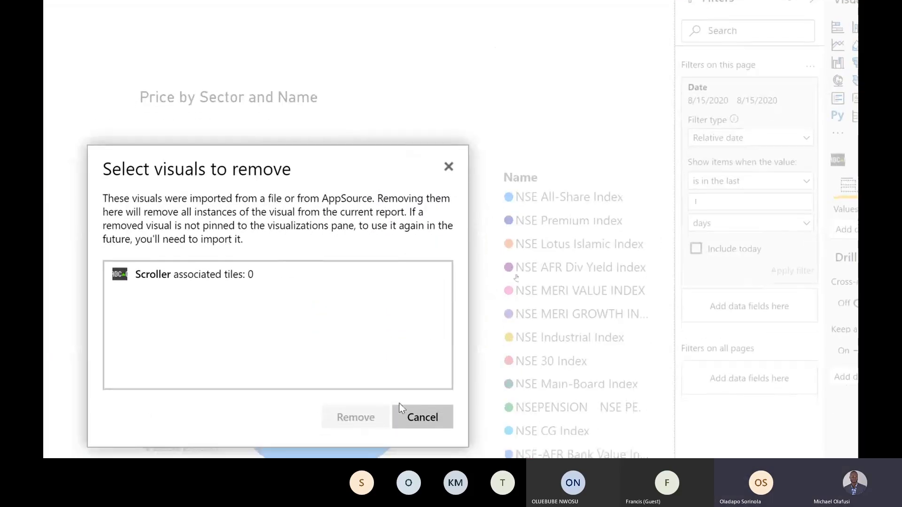
left_click(148, 260)
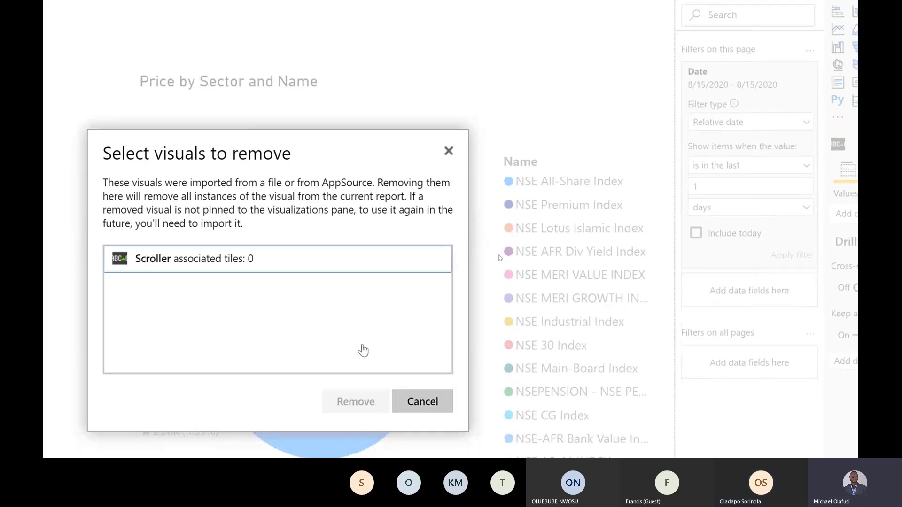
left_click(365, 401)
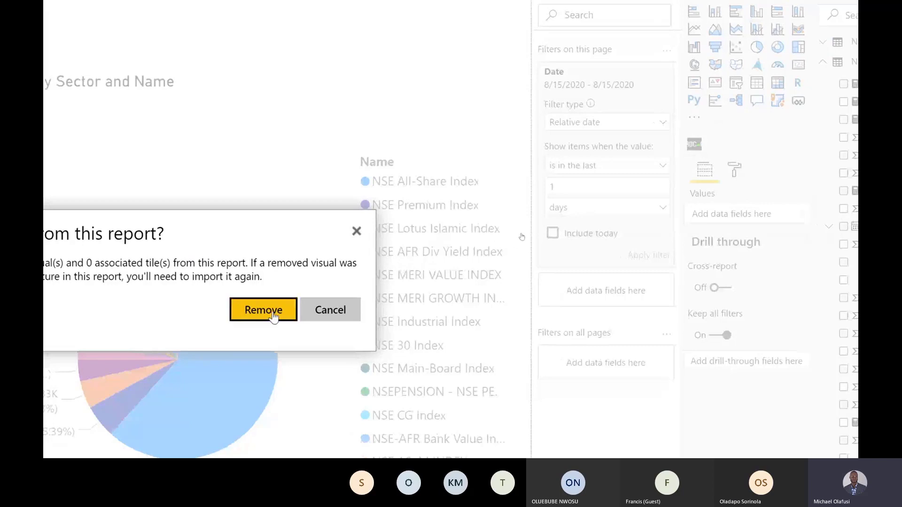
left_click(288, 315)
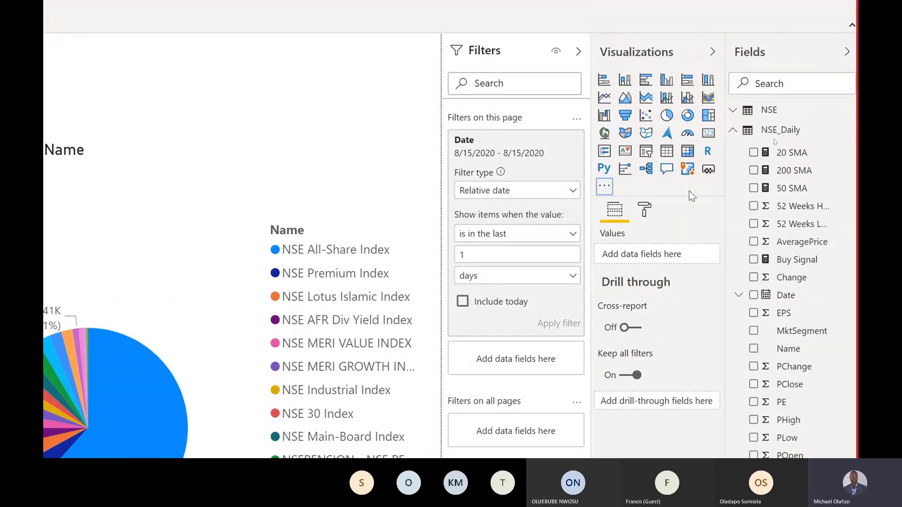
Search AppSource for "scroller" and import the Scroller custom visual into the report
left_click(601, 188)
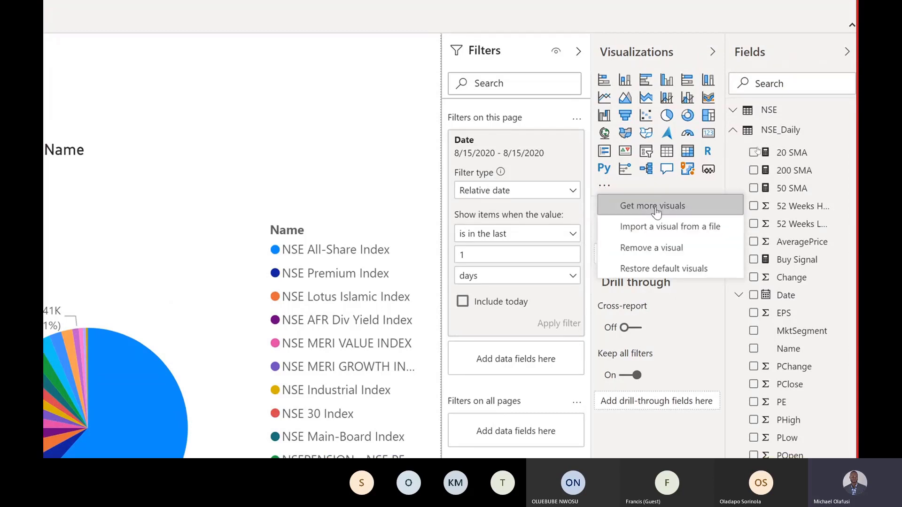
left_click(672, 212)
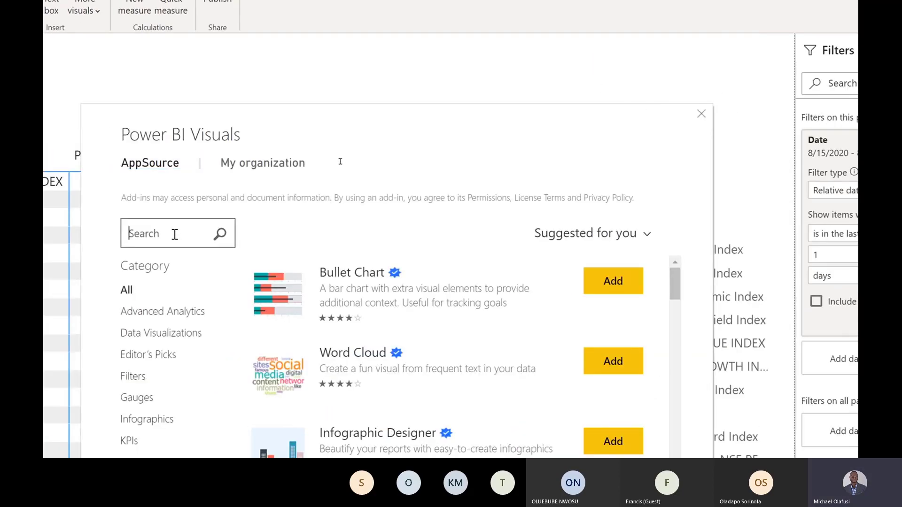
type("scroller")
key("Return")
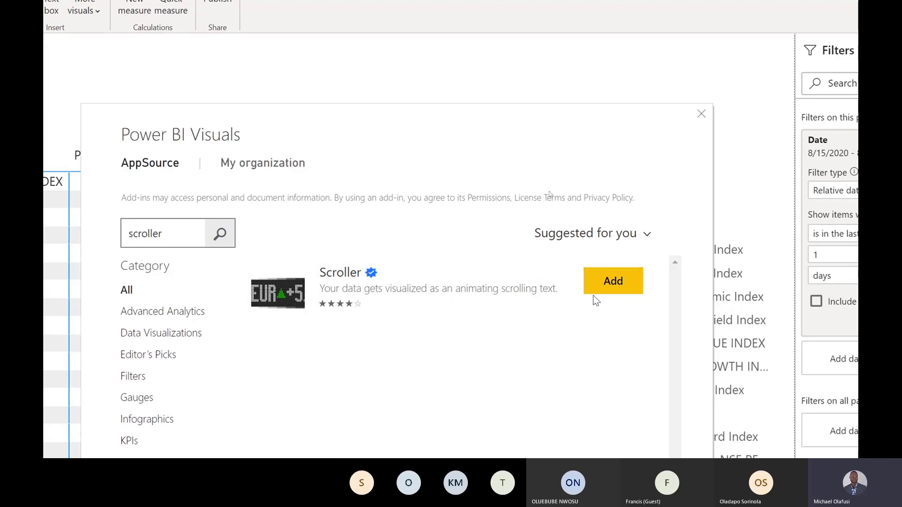
left_click(617, 287)
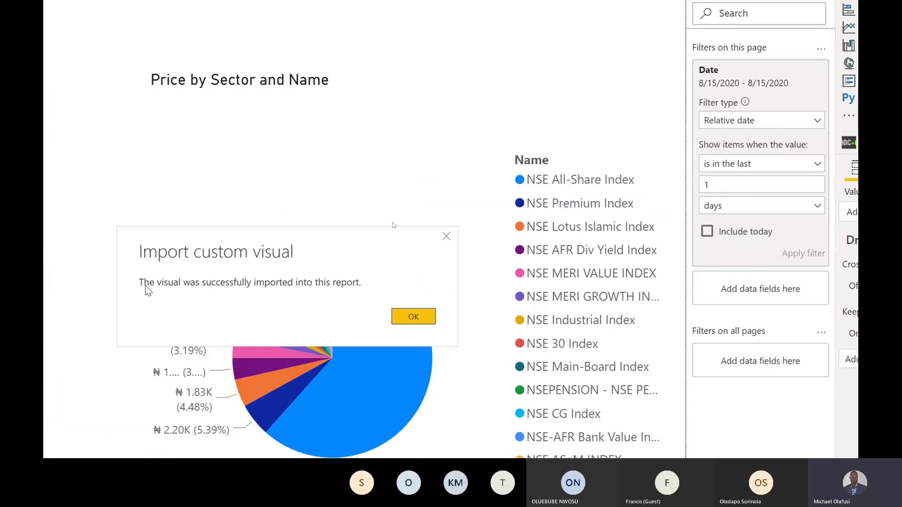
left_click(413, 316)
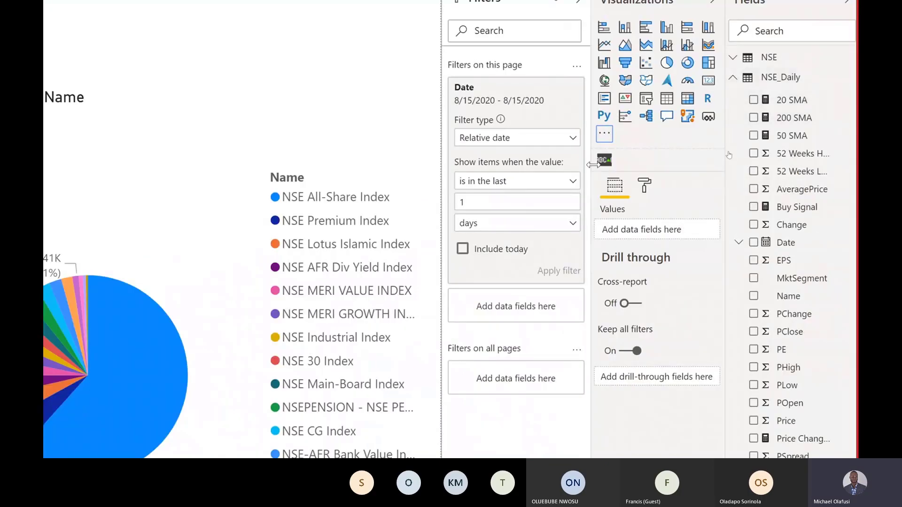
Add a Scroller visual and shape it into a thin strip across the full width of the page's upper edge
left_click(603, 164)
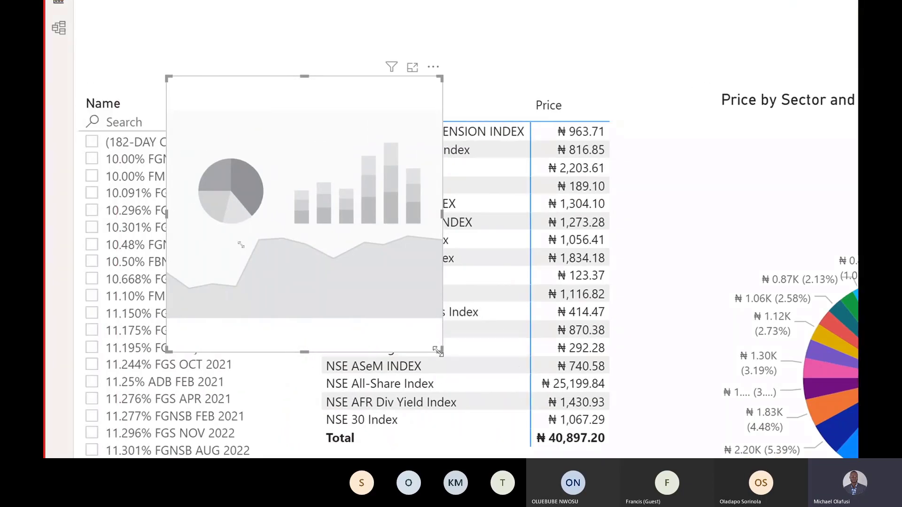
left_click_drag(441, 350, 745, 195)
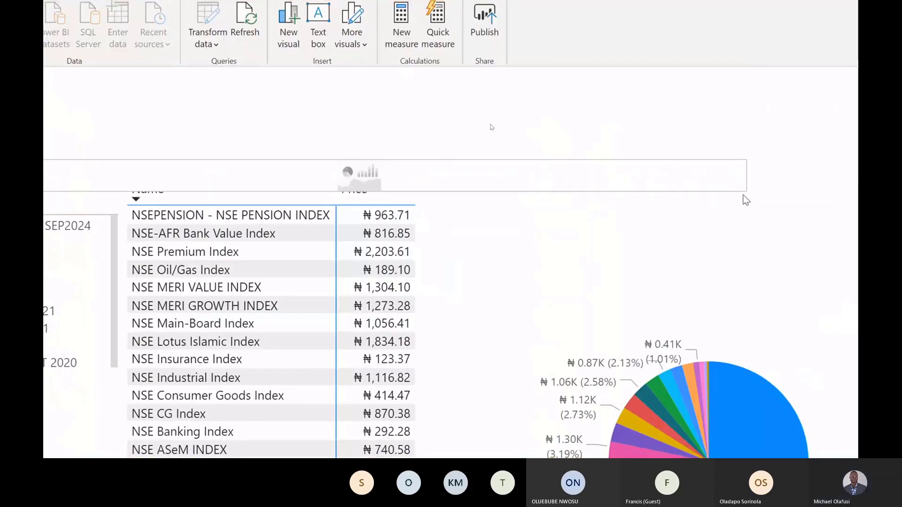
left_click_drag(680, 174, 658, 94)
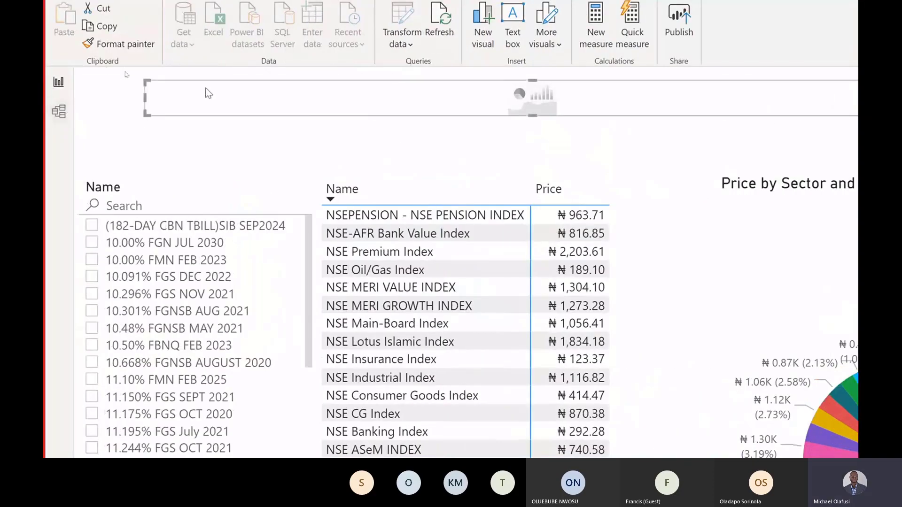
left_click_drag(203, 87, 138, 80)
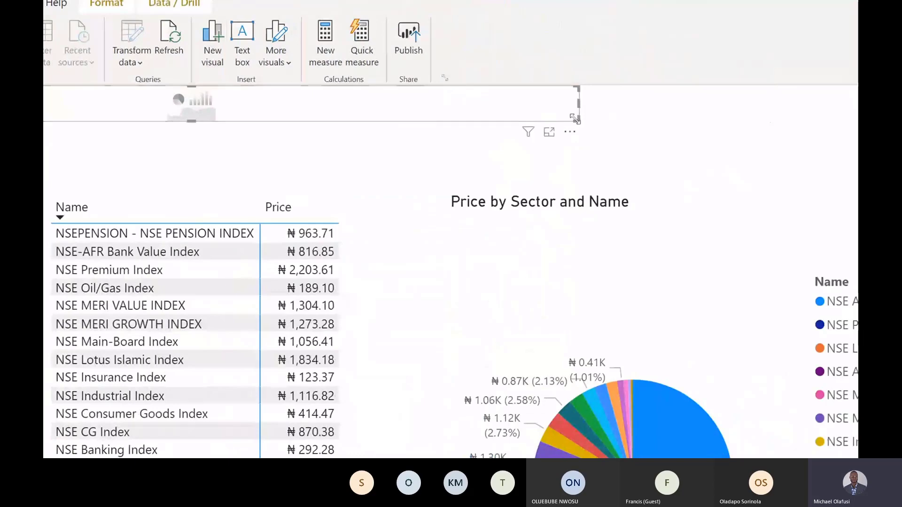
left_click_drag(575, 118, 763, 120)
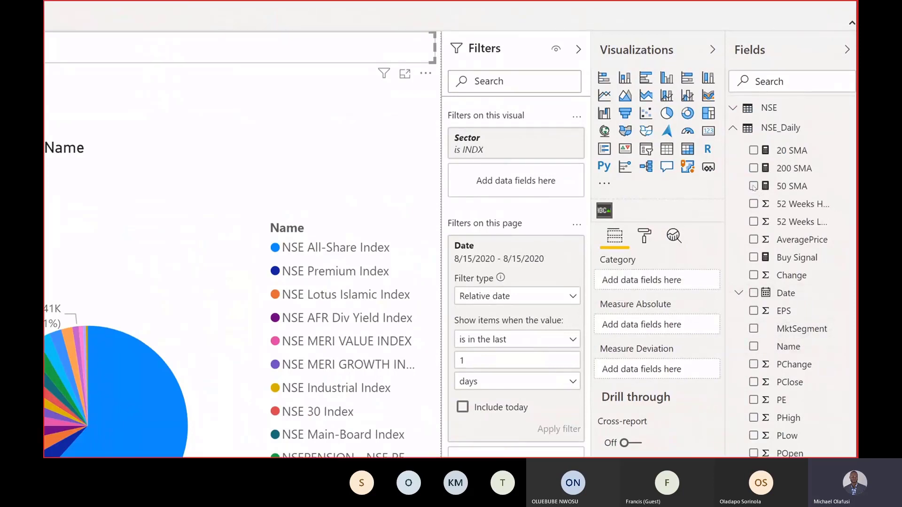
Assign Name as the Scroller's category and Price as its absolute measure
left_click_drag(788, 347, 656, 281)
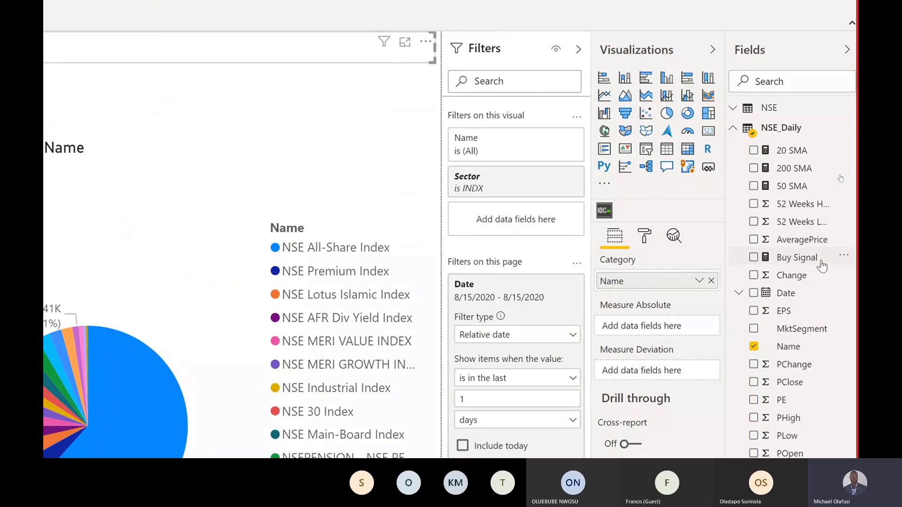
scroll(810, 408, "down", 3)
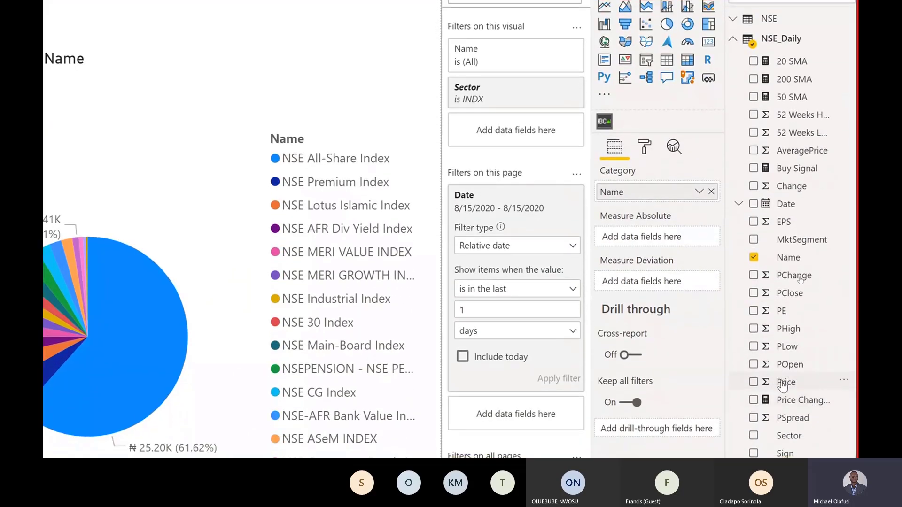
left_click_drag(781, 385, 650, 238)
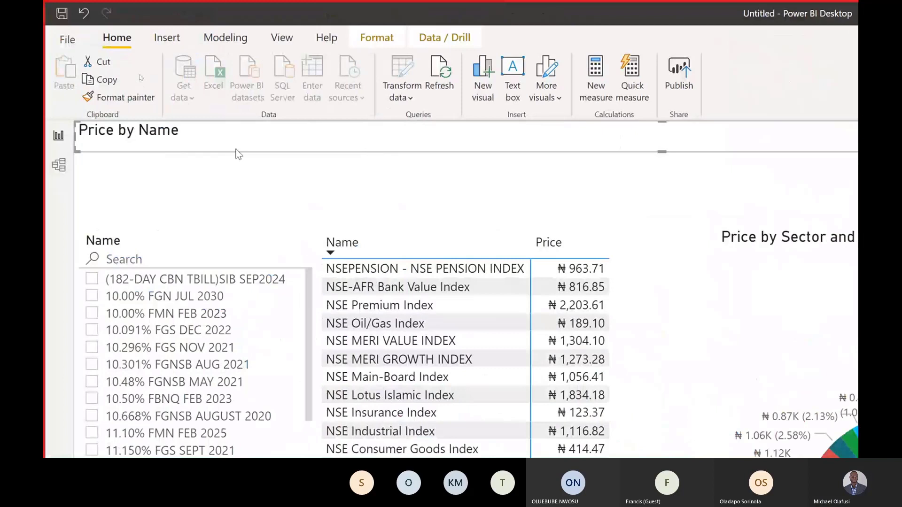
Increase the Scroller's height so its ticker band fits beneath the title
left_click_drag(663, 152, 666, 160)
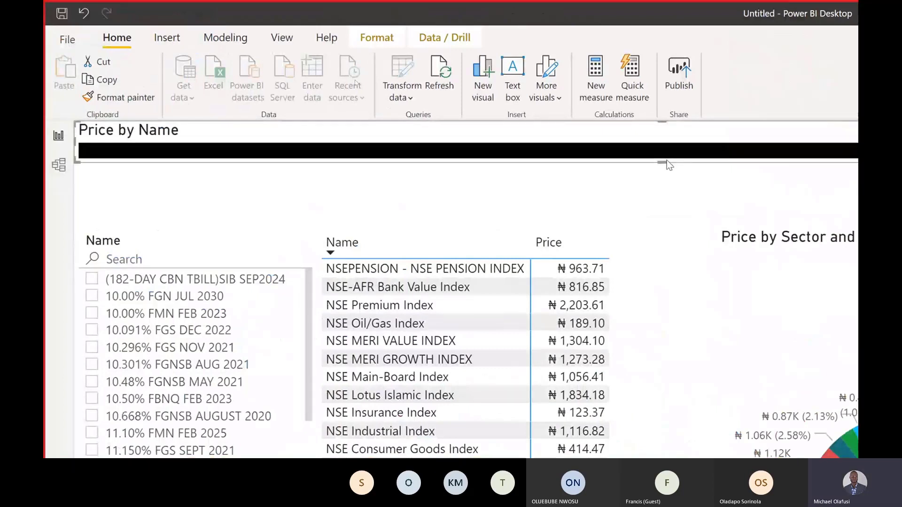
left_click(662, 164)
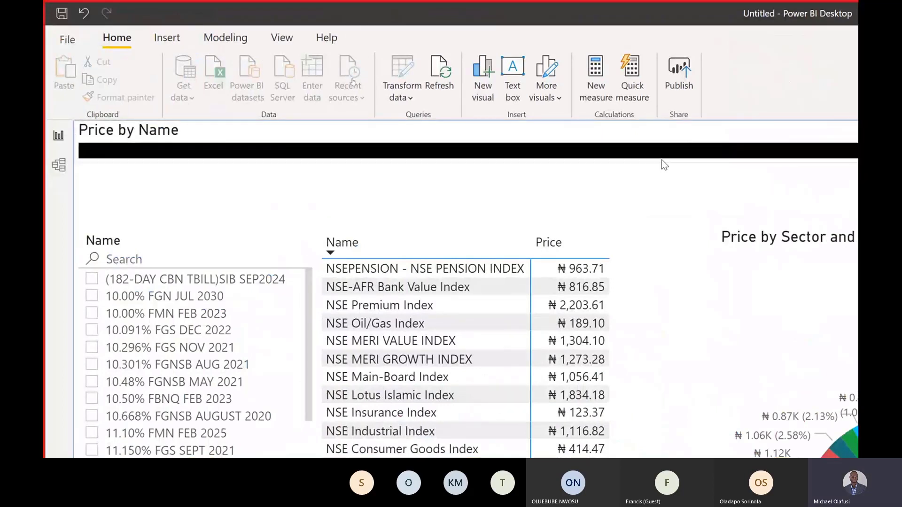
left_click(664, 162)
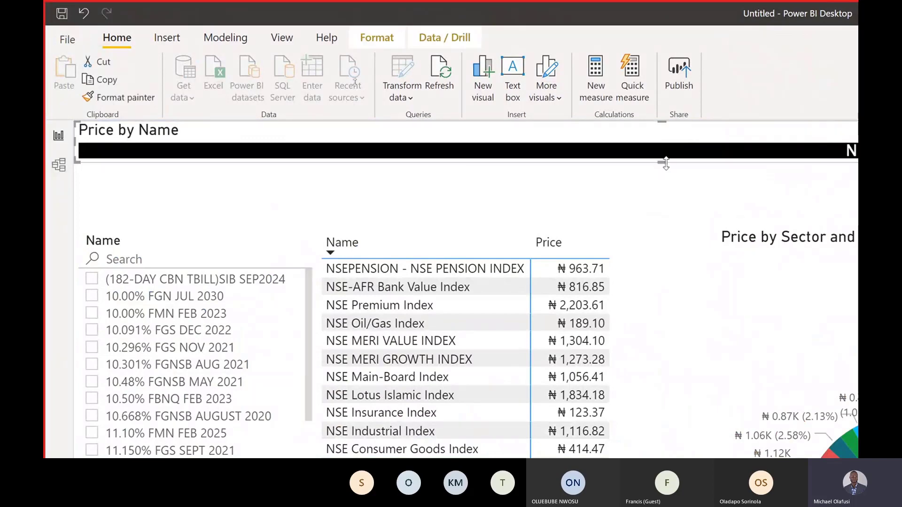
left_click_drag(665, 163, 669, 184)
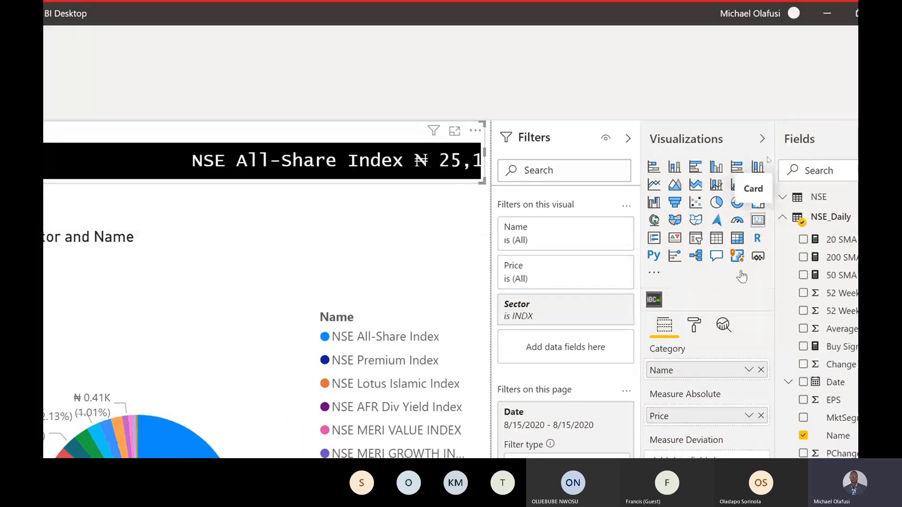
Format the Scroller with green text and a scroll speed of 2.5
left_click(693, 328)
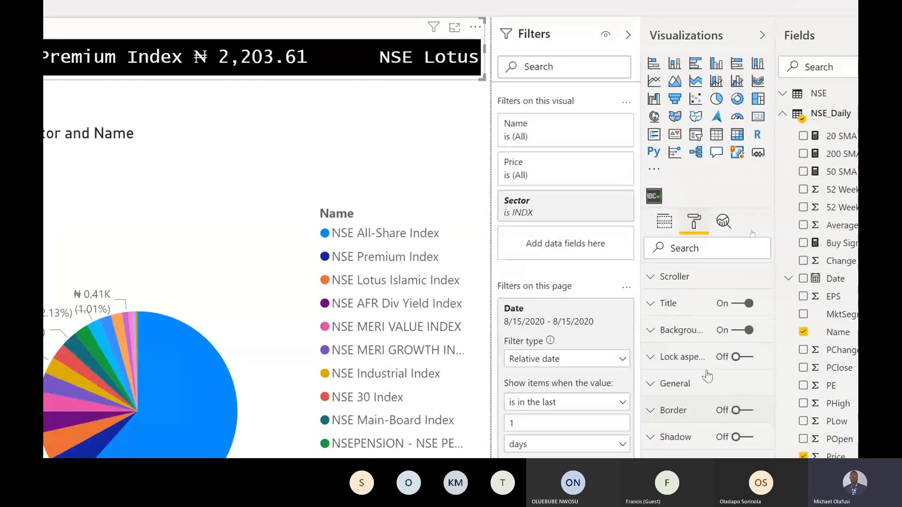
left_click(653, 280)
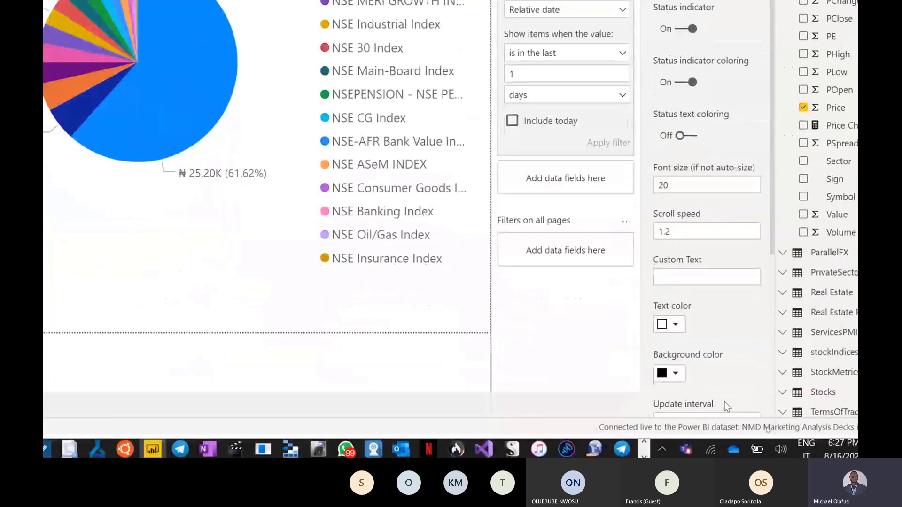
left_click(676, 324)
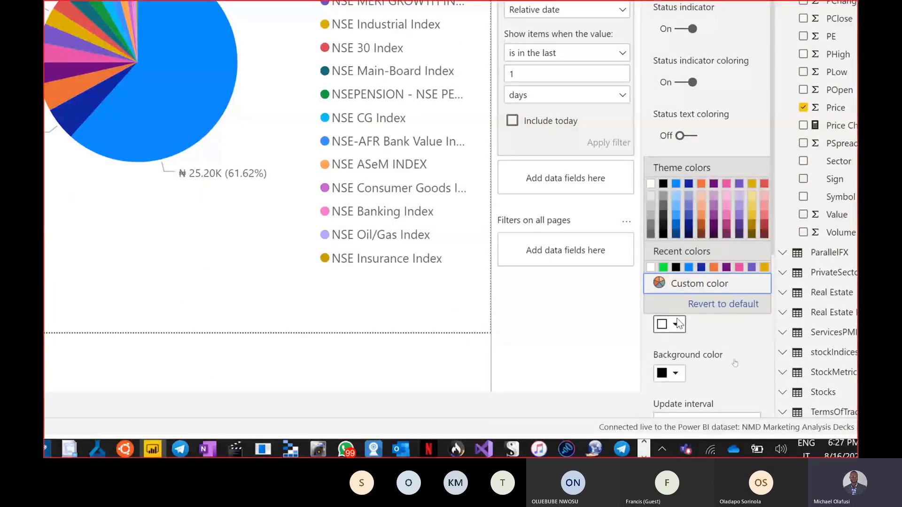
left_click(663, 267)
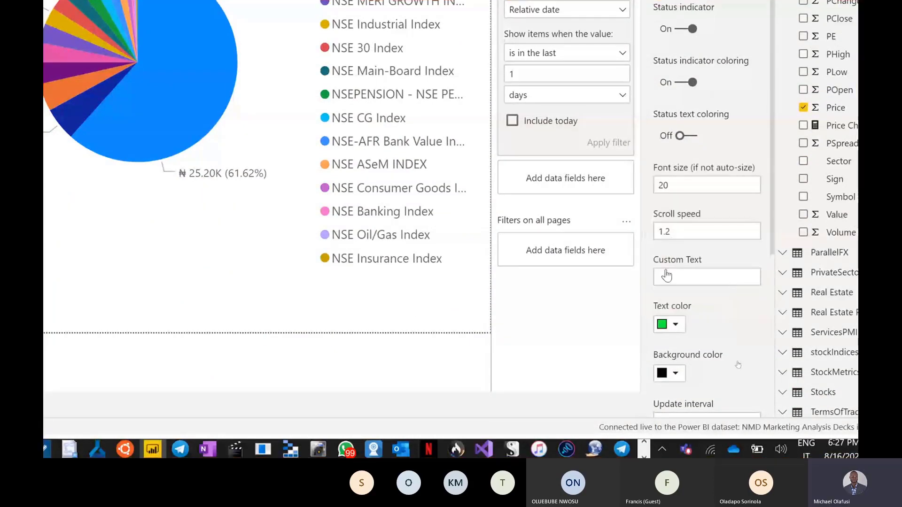
left_click(678, 232)
double_click(678, 232)
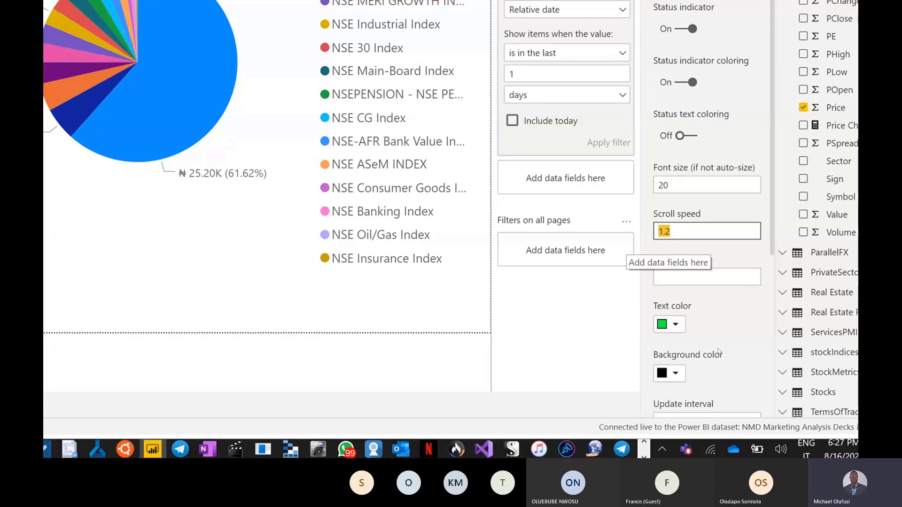
type("2.5")
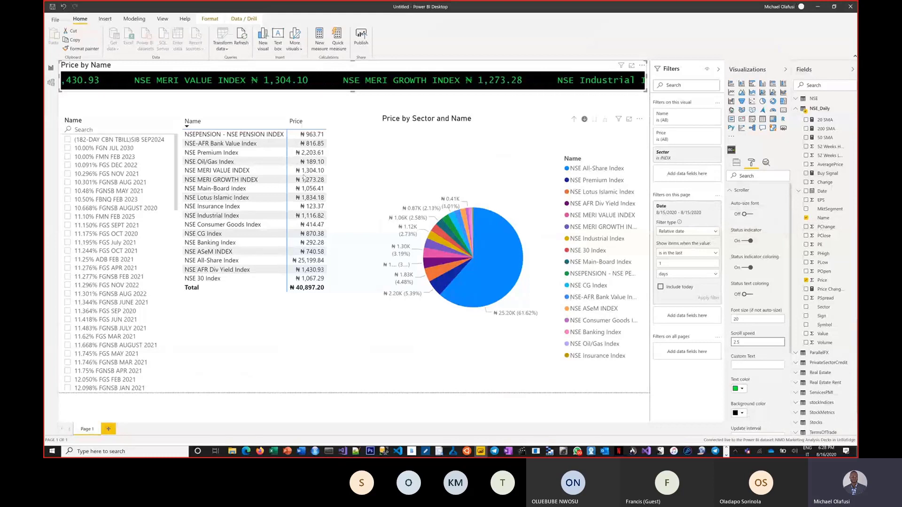
Filter the page to 10.091% FGS DEC 2022 with the Name slicer
left_click(175, 158)
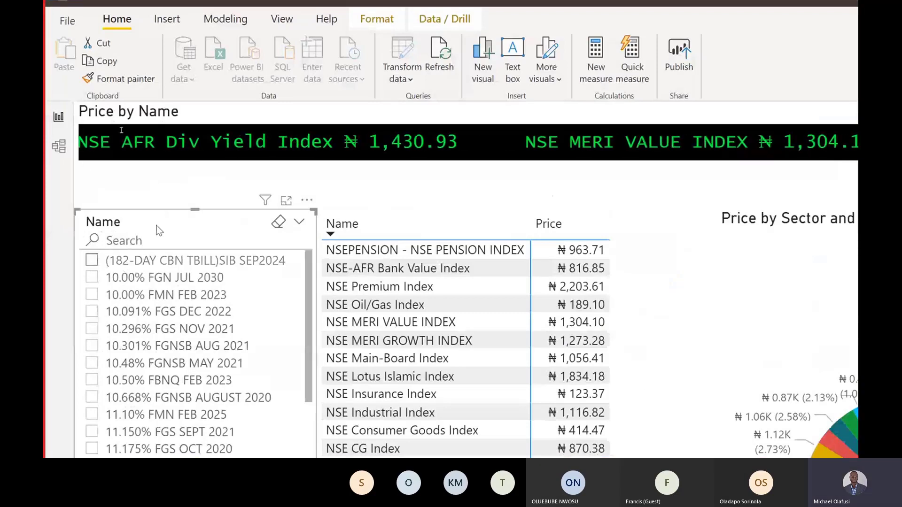
left_click(91, 311)
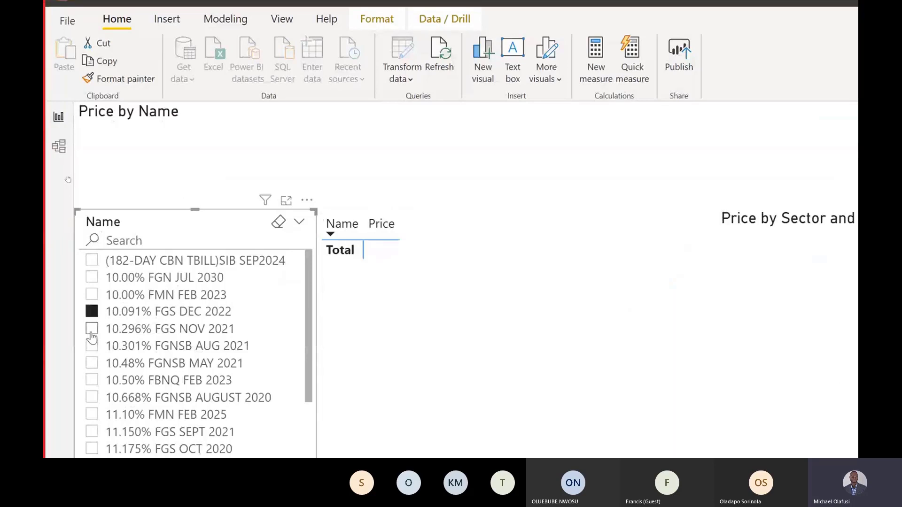
Turn off Multi-select with CTRL in the Name slicer's selection controls
left_click(91, 330)
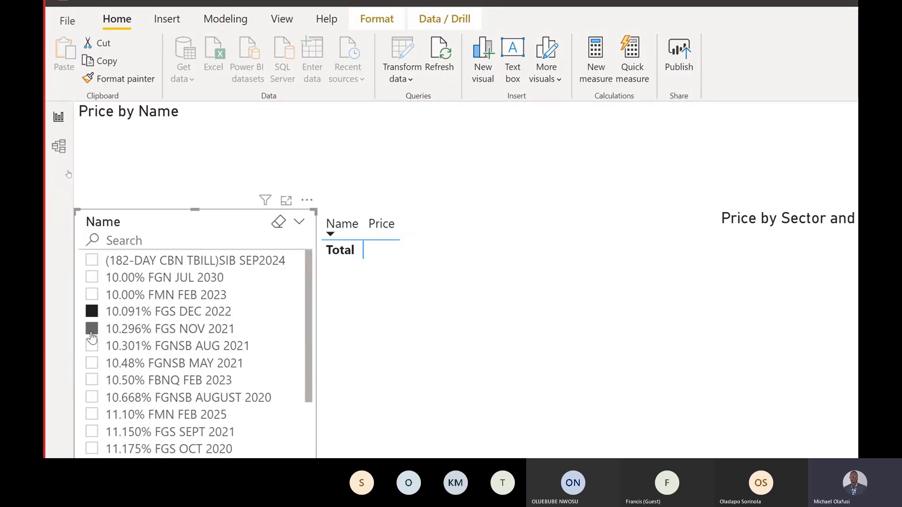
left_click(91, 328)
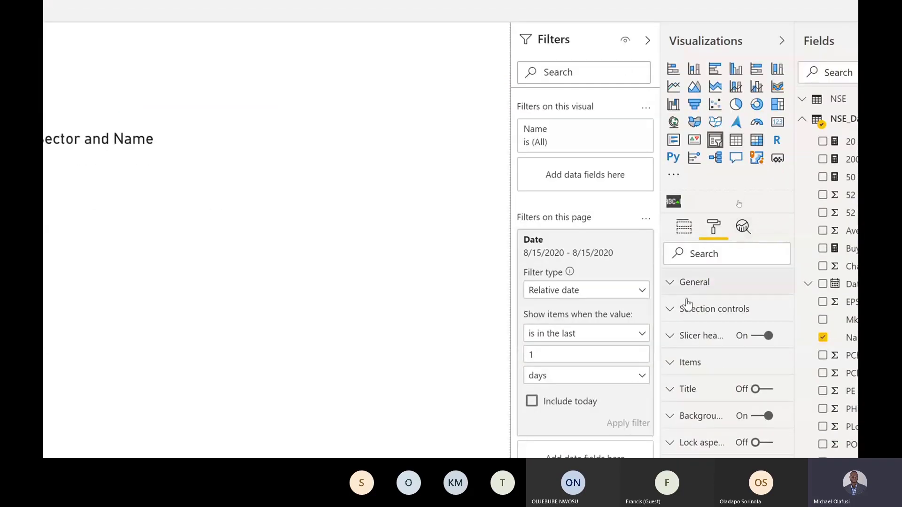
left_click(687, 305)
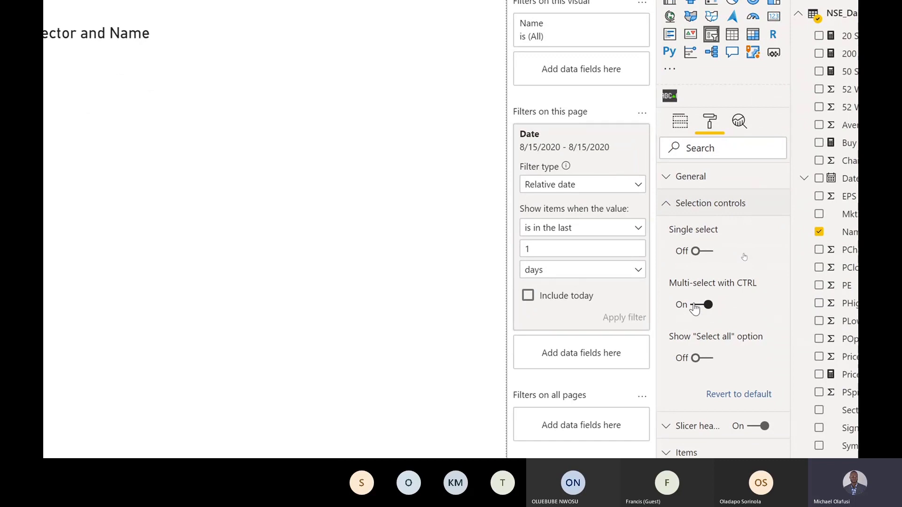
left_click(694, 305)
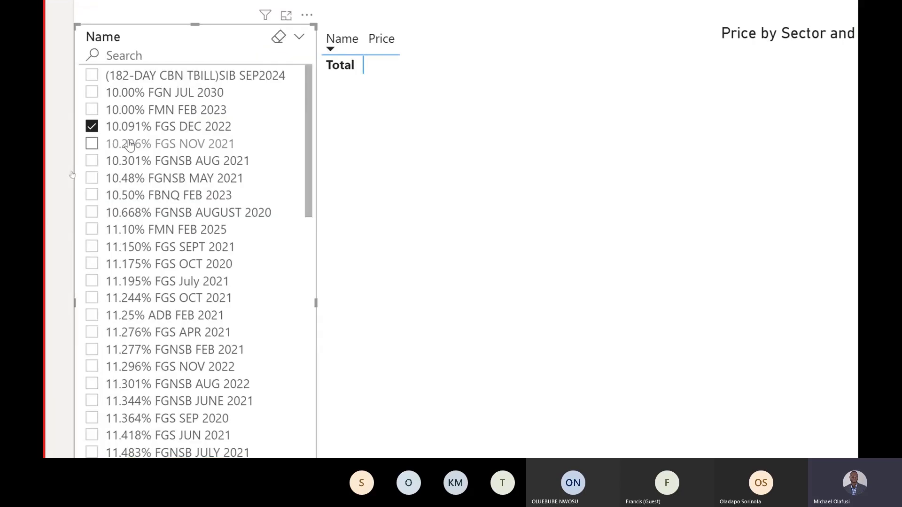
Add 10.296% FGS NOV 2021 and 10.301% FGNSB AUG 2021 to the Name slicer selection
left_click(92, 142)
left_click(91, 162)
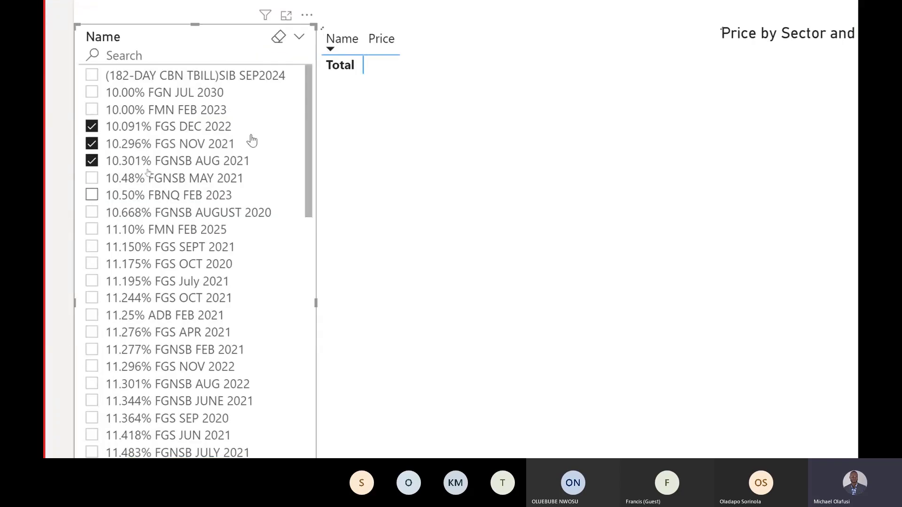
left_click(301, 128)
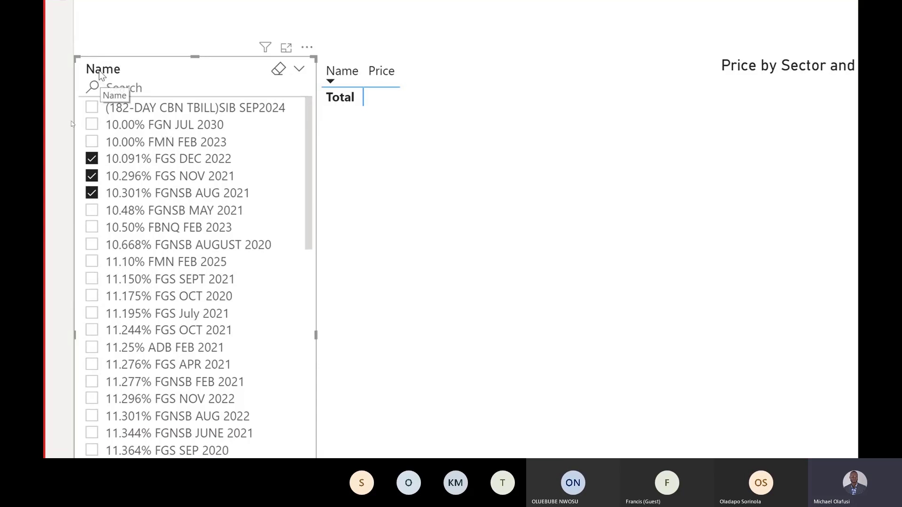
Sort the Name slicer's items in descending order
left_click(299, 72)
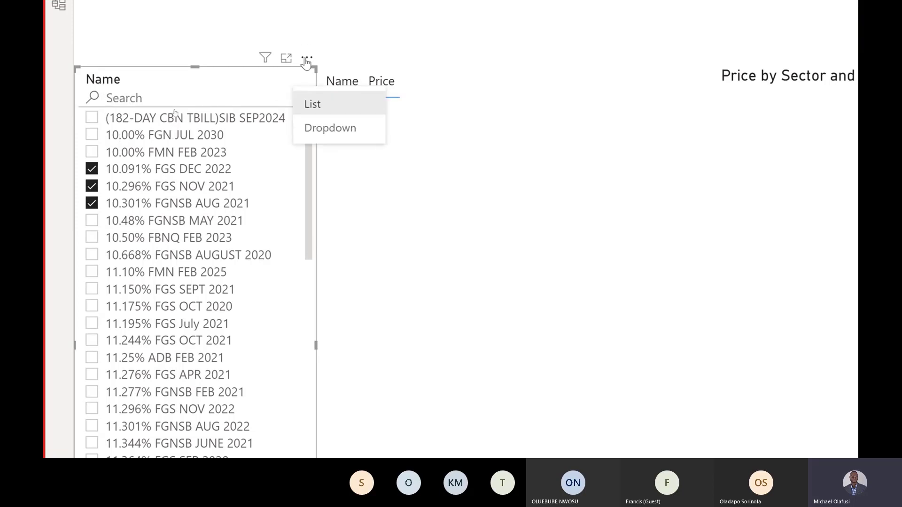
left_click(307, 59)
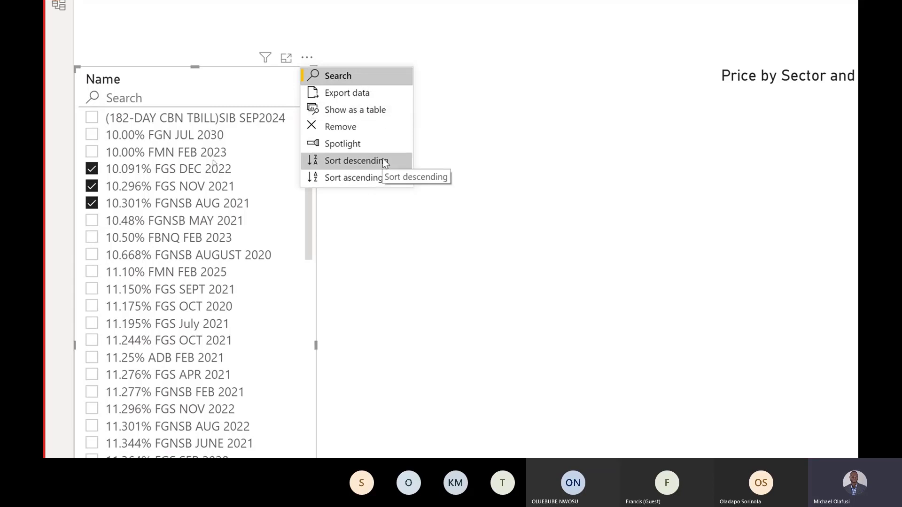
key("Escape")
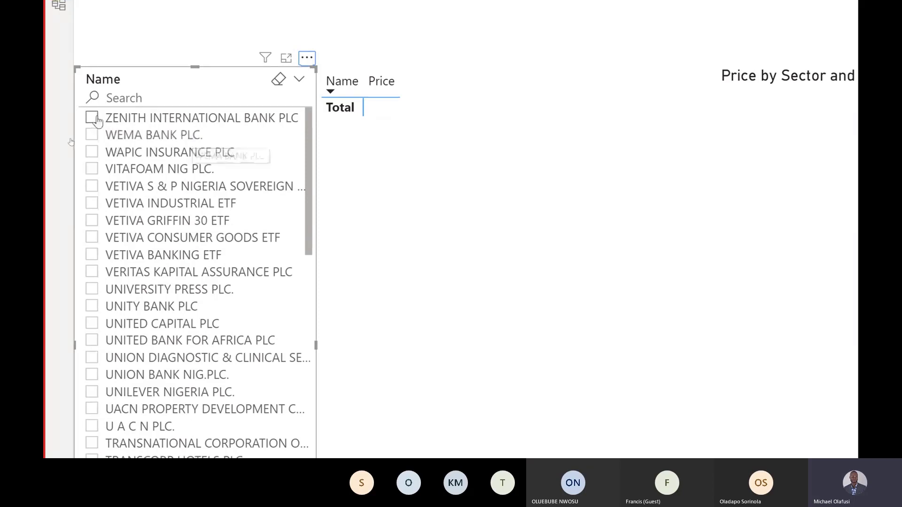
Add ZENITH INTERNATIONAL BANK PLC, WEMA BANK PLC., WAPIC INSURANCE PLC and VITAFOAM NIG PLC. to the Name slicer selection
left_click(96, 126)
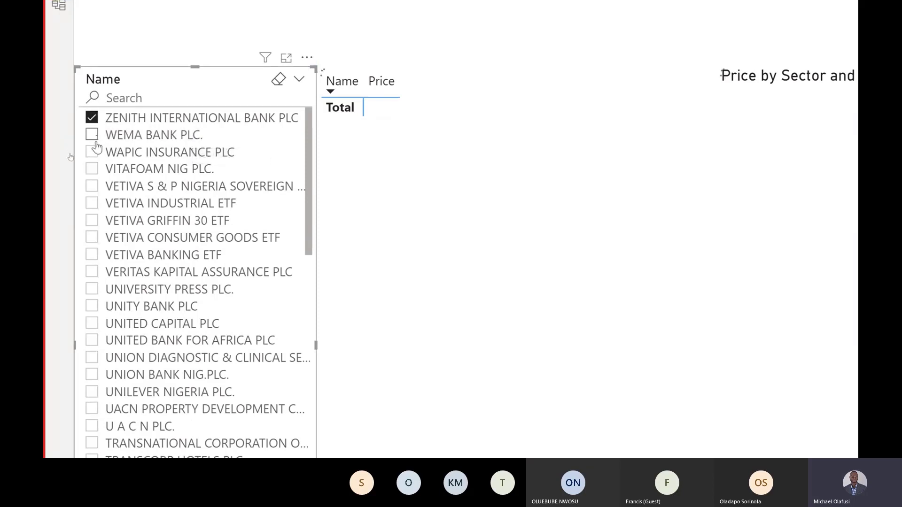
left_click(94, 137)
left_click(94, 153)
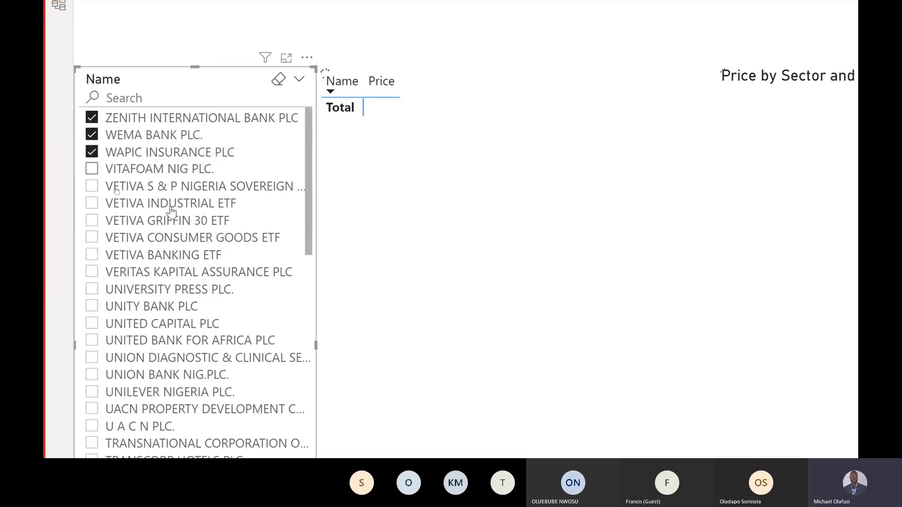
left_click(93, 170)
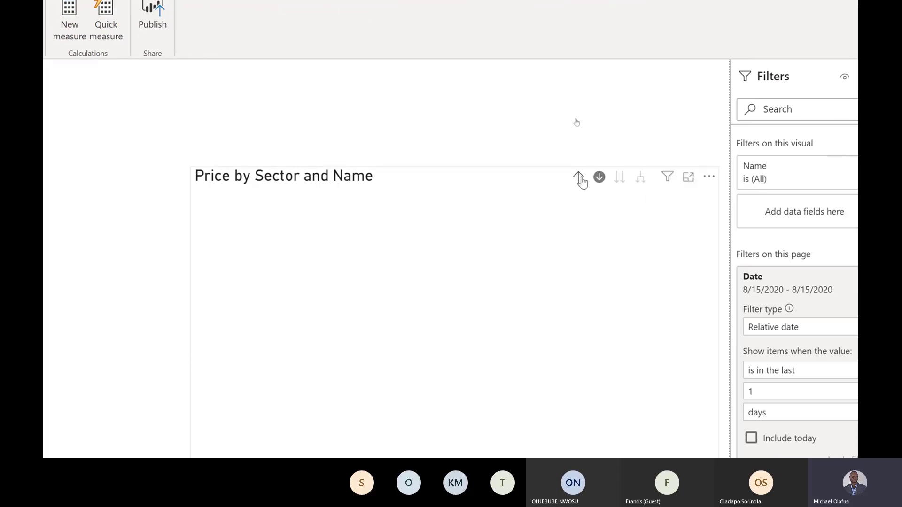
Drill the pie chart up to the Sector level and remove the chart from the page
left_click(579, 178)
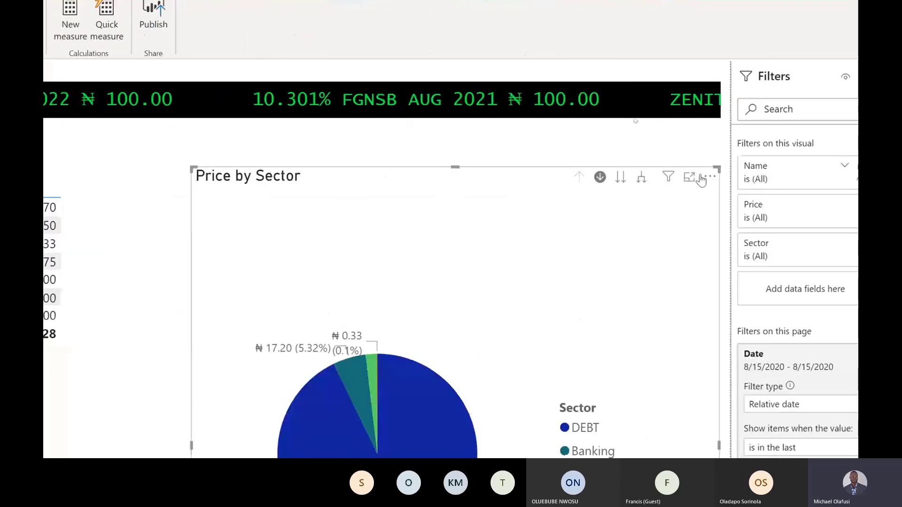
left_click(709, 178)
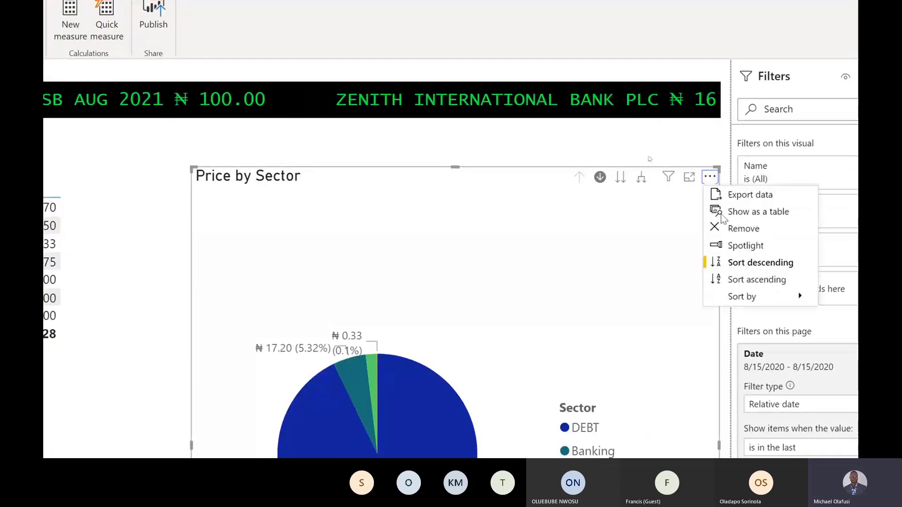
mouse_move(745, 305)
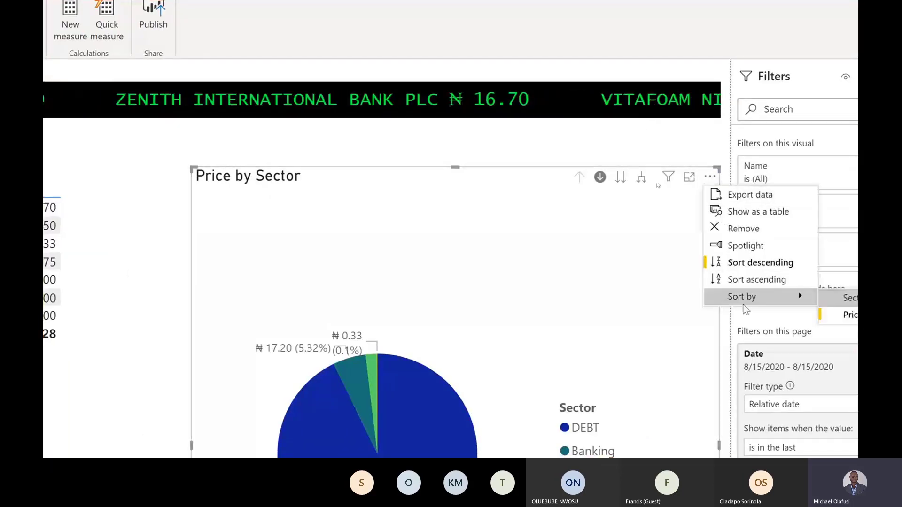
left_click(735, 229)
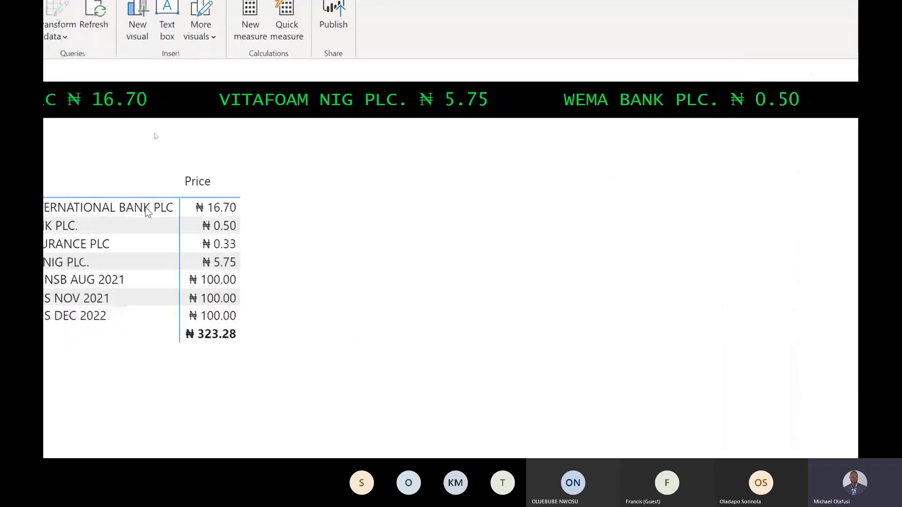
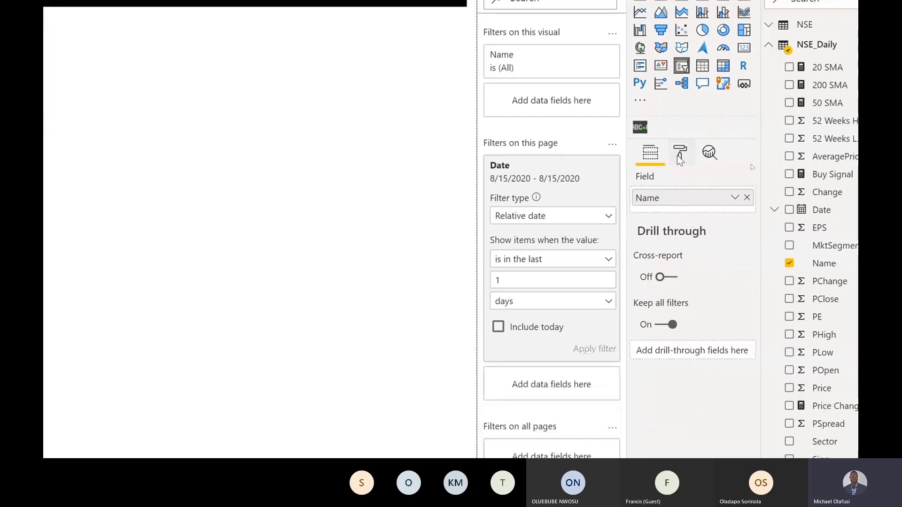
Turn on Single select for the Name slicer and switch the selection to WEMA BANK PLC., then VITAFOAM NIG PLC
left_click(680, 155)
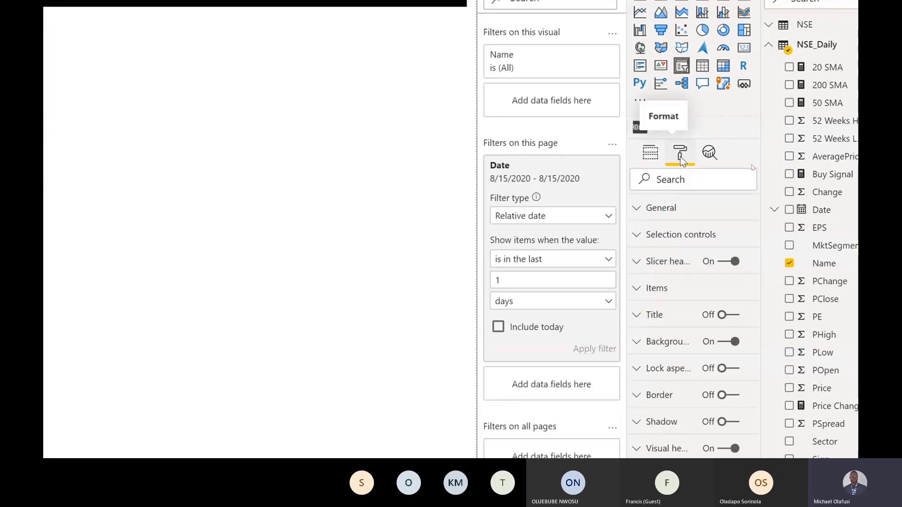
left_click(650, 235)
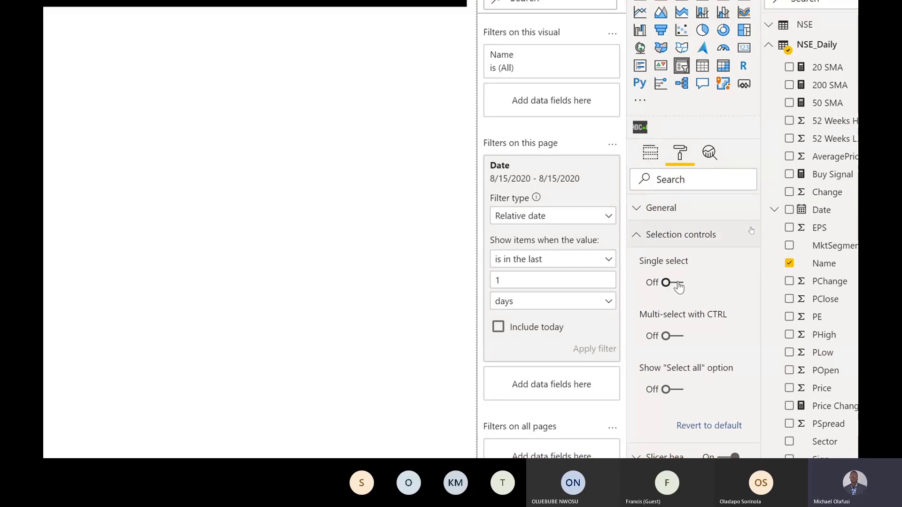
left_click(676, 284)
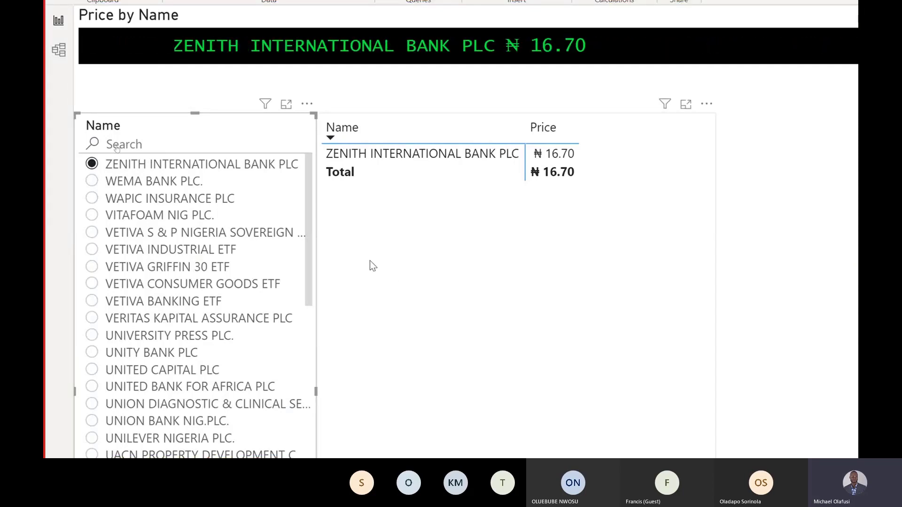
left_click(92, 181)
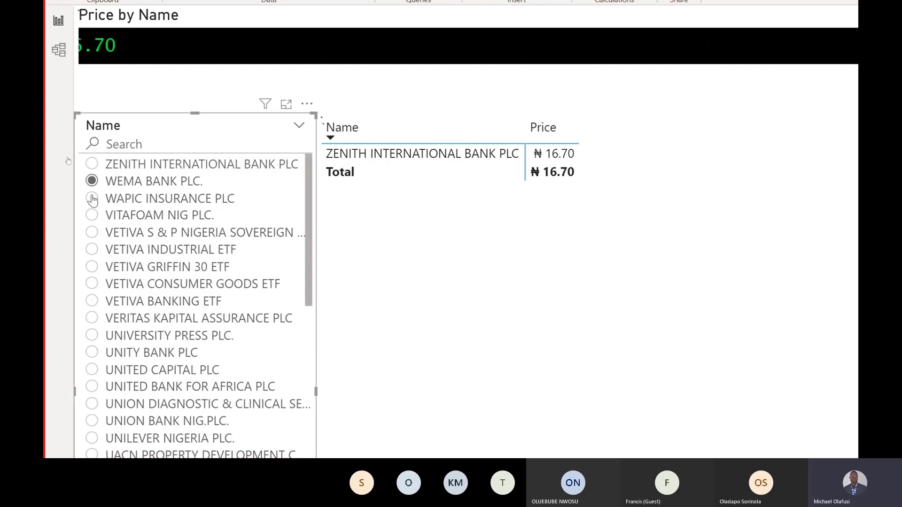
left_click(93, 215)
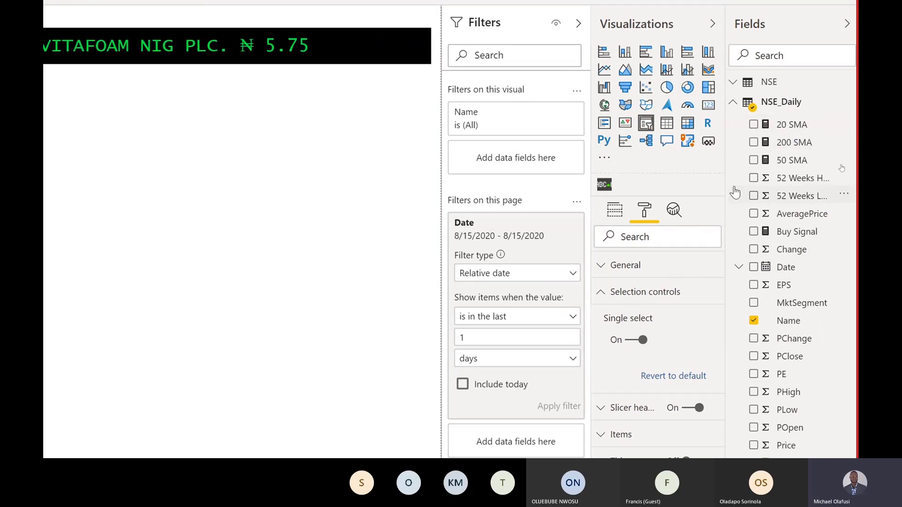
Add Sector above Name in the slicer's field and expand the Banking sector
left_click(612, 211)
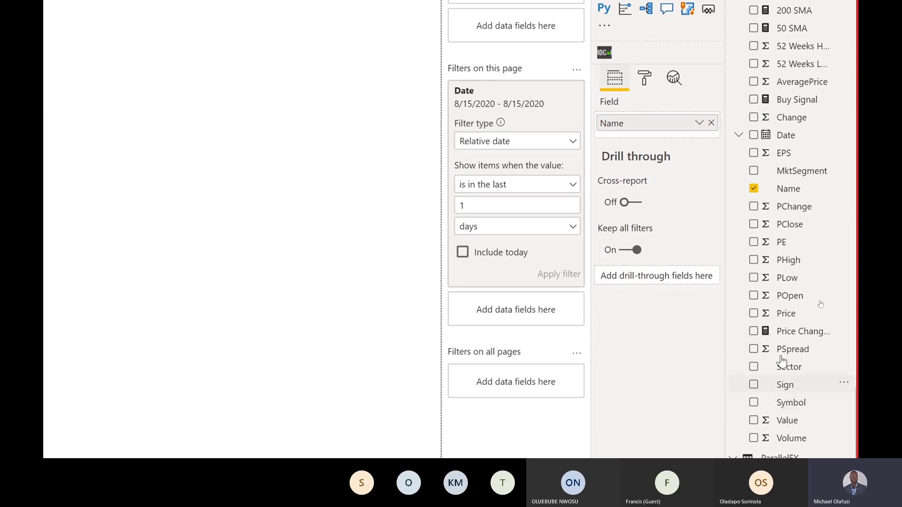
left_click_drag(781, 366, 656, 117)
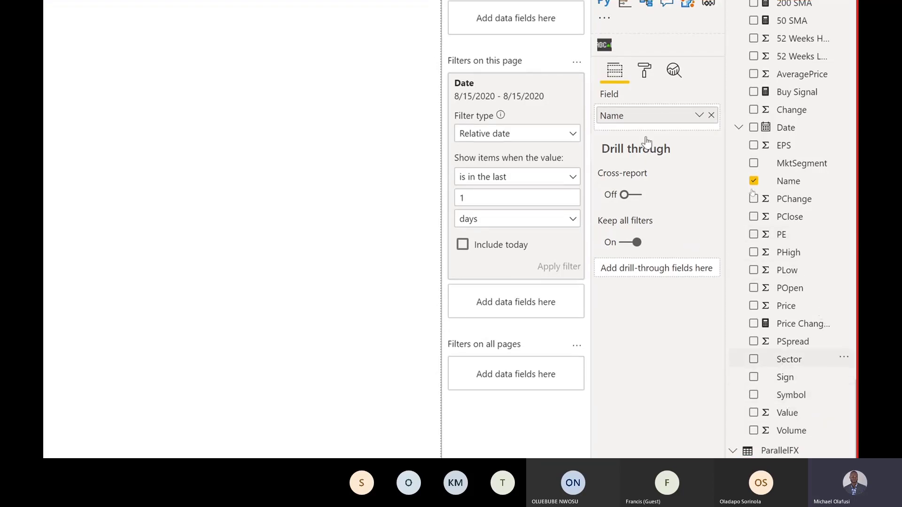
left_click_drag(646, 141, 642, 119)
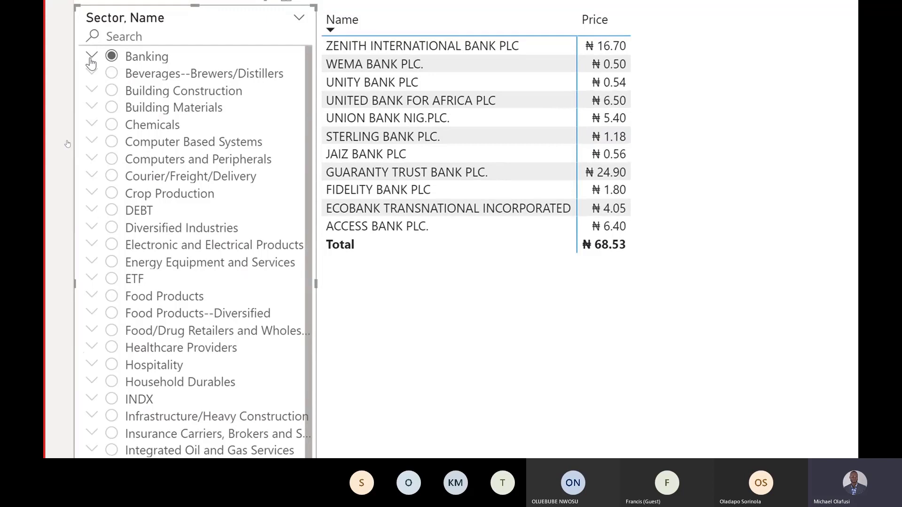
left_click(91, 57)
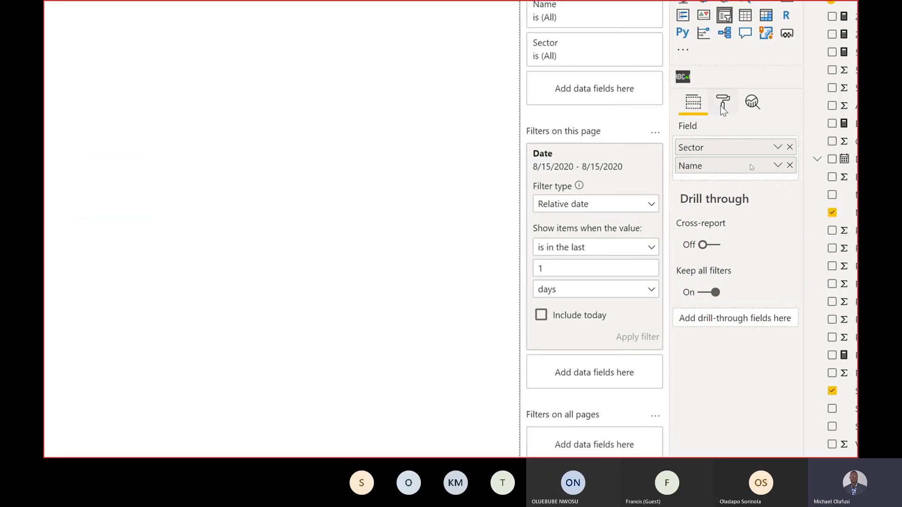
Turn off Single select for the Sector and Name slicer
left_click(722, 105)
left_click(714, 185)
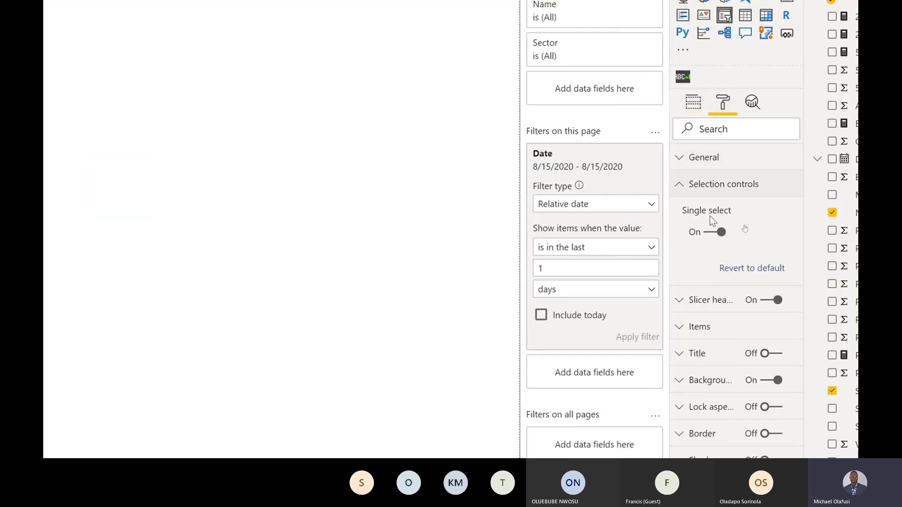
left_click(713, 232)
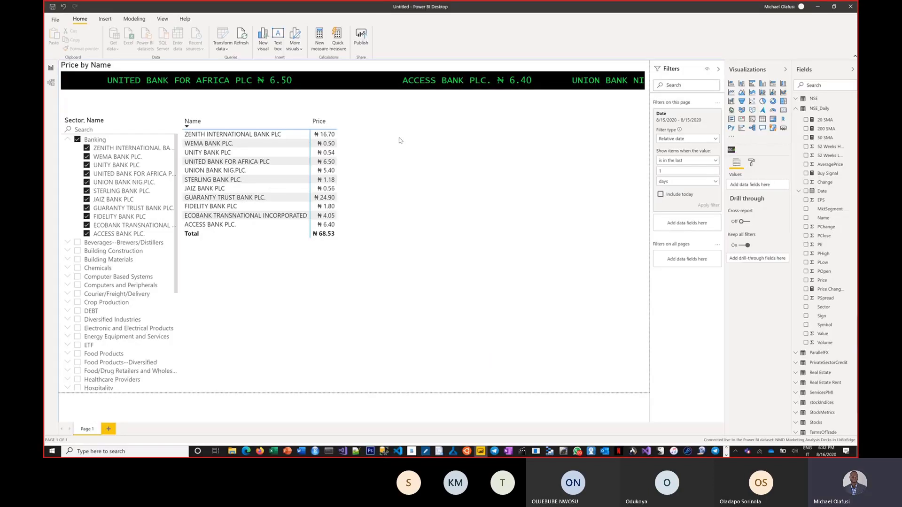
Shrink the price matrix to a narrower, slightly shorter frame that fits its Name and Price columns
left_click(361, 176)
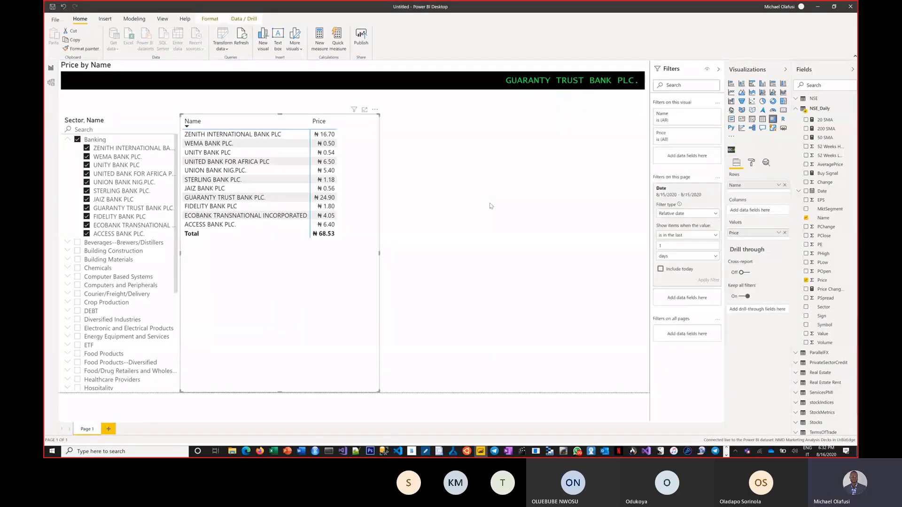
left_click(632, 152)
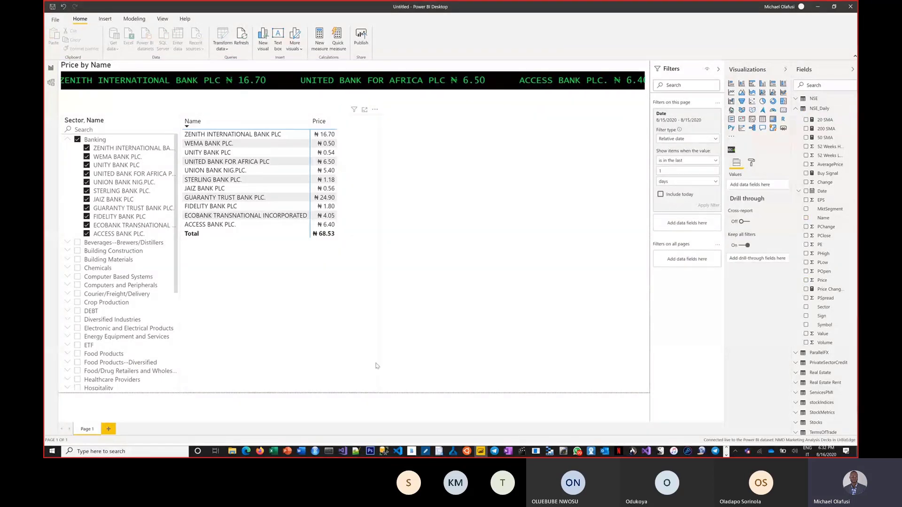
left_click(363, 335)
left_click_drag(379, 391, 348, 383)
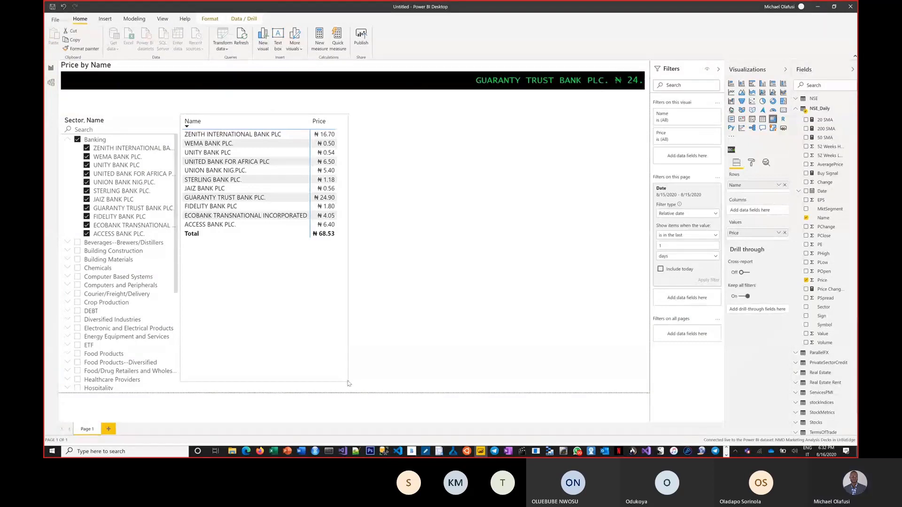
left_click(491, 149)
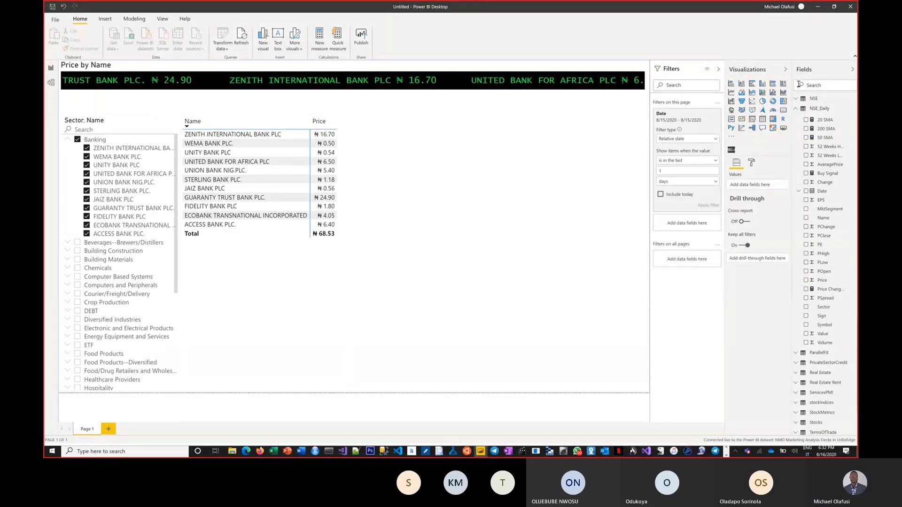
Insert a line chart with Name as its legend and Date on its axis
left_click(733, 93)
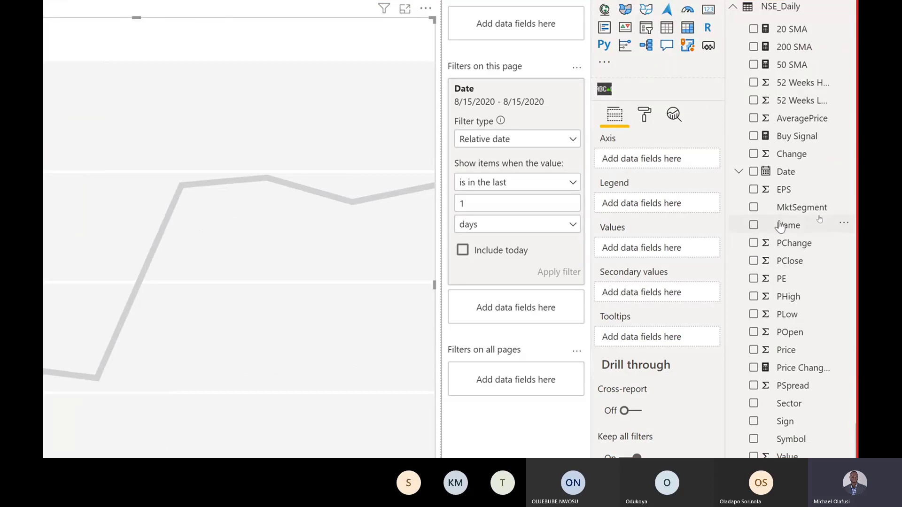
left_click_drag(651, 198, 651, 199)
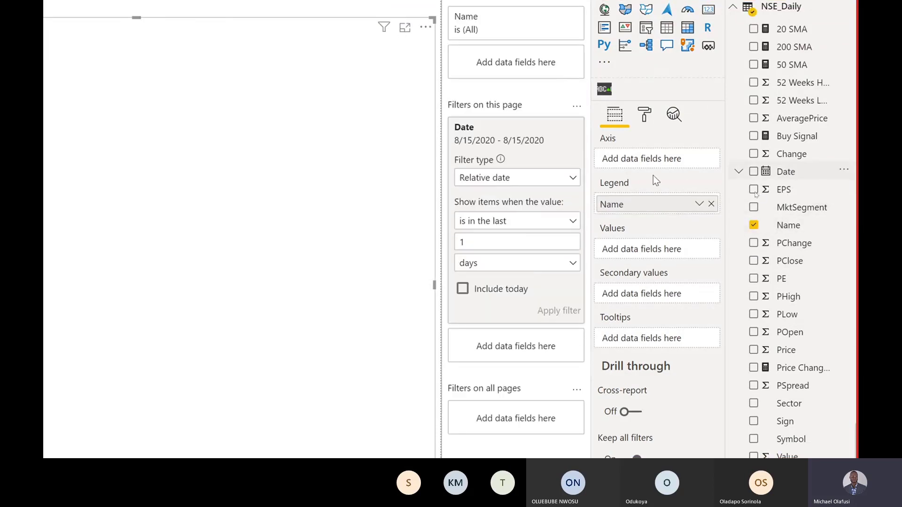
left_click_drag(653, 176, 645, 164)
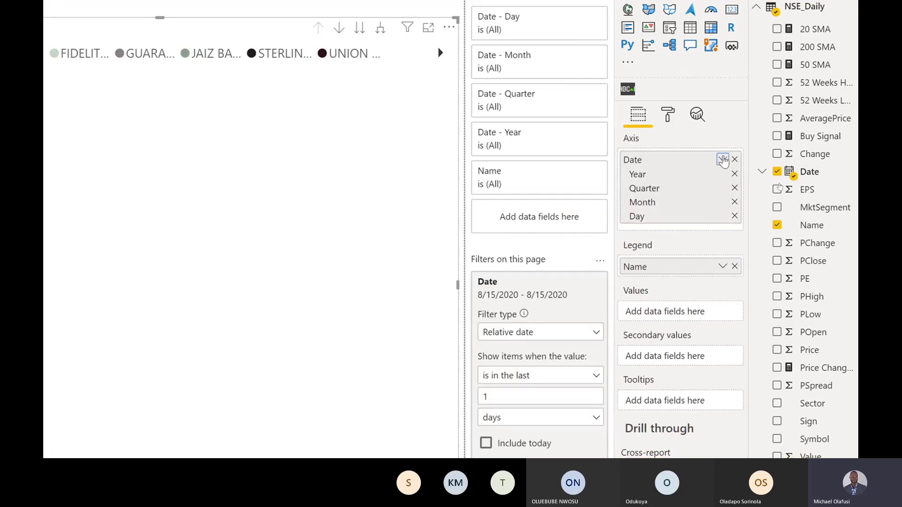
Switch the line chart's axis from the date hierarchy to plain Date and plot Price as its values
left_click(722, 160)
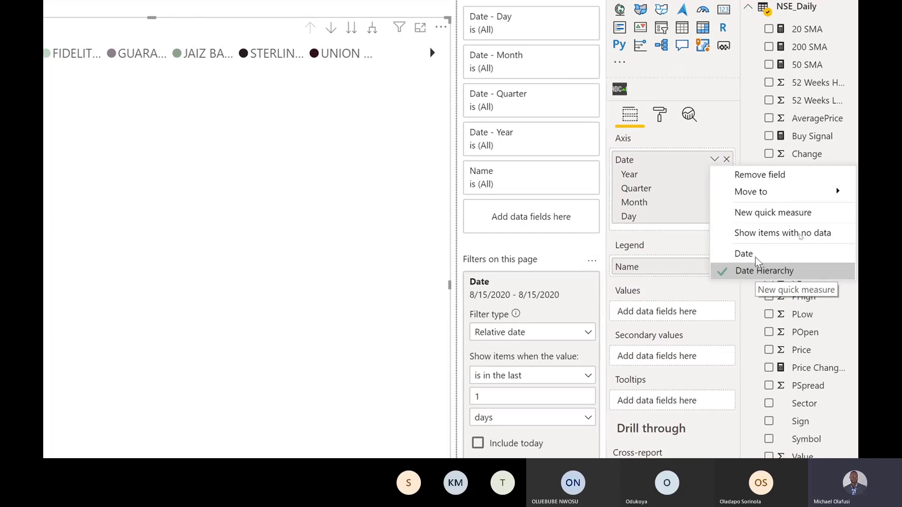
left_click(756, 257)
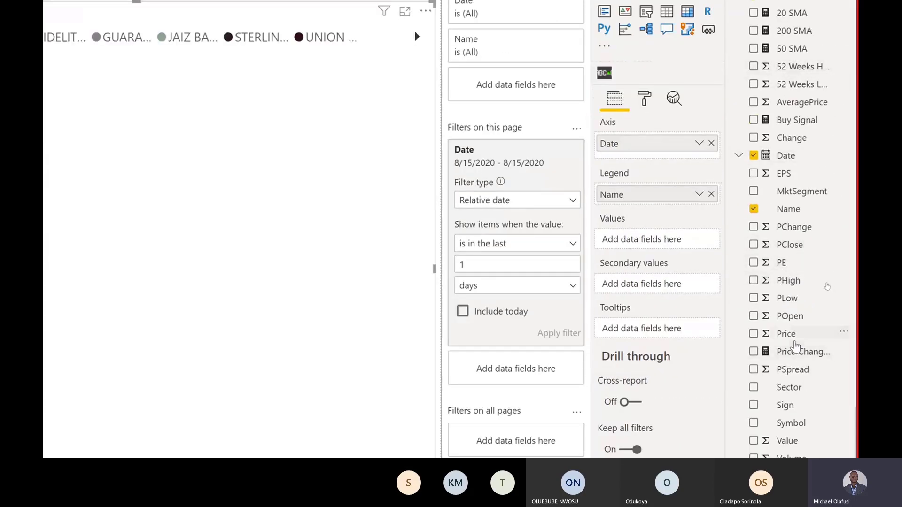
left_click_drag(795, 348, 673, 247)
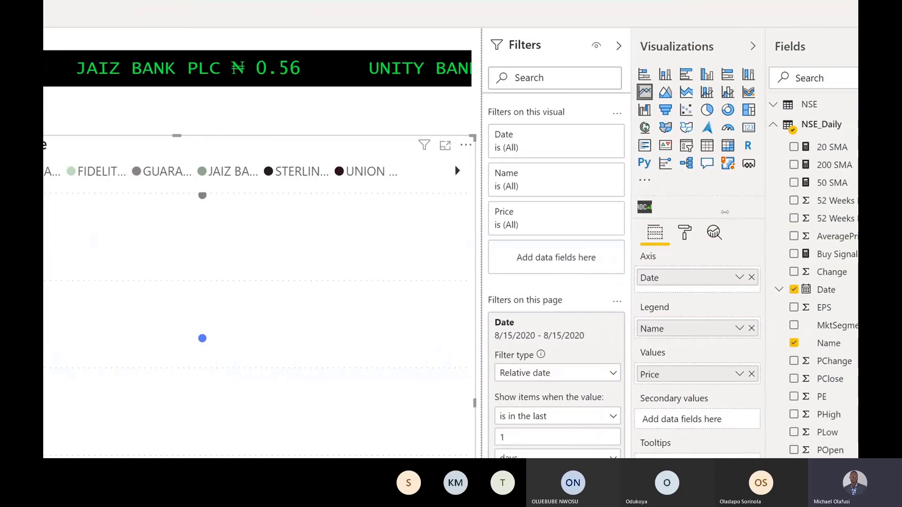
Remove the page-level Date filter and filter the price matrix by relative date to the last 1 days, excluding today
mouse_move(597, 324)
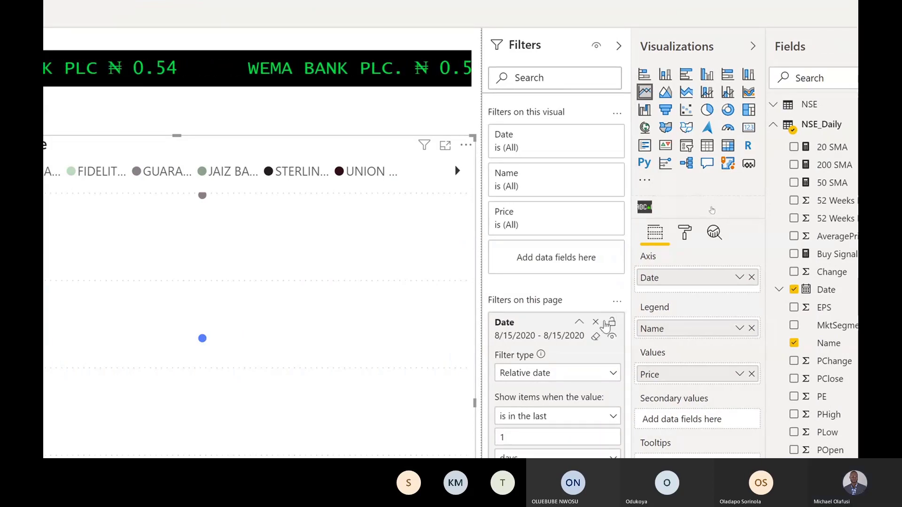
left_click(595, 322)
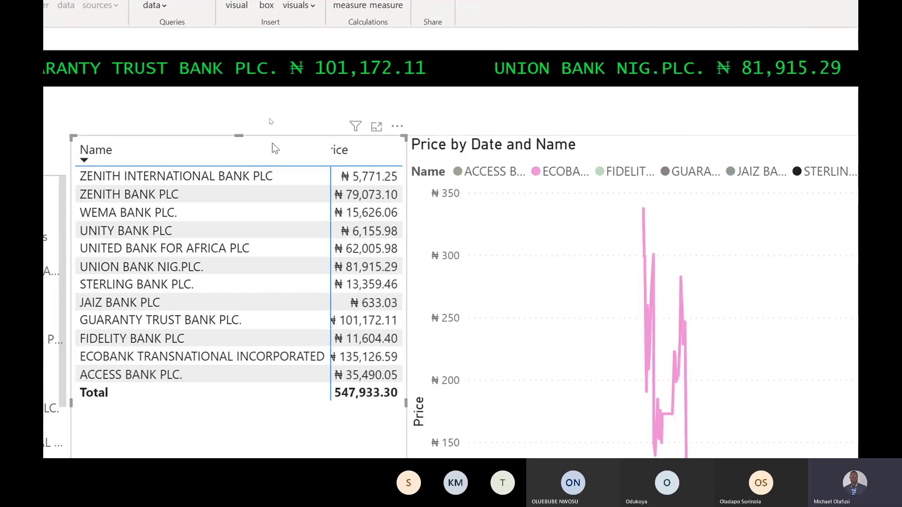
left_click(121, 154)
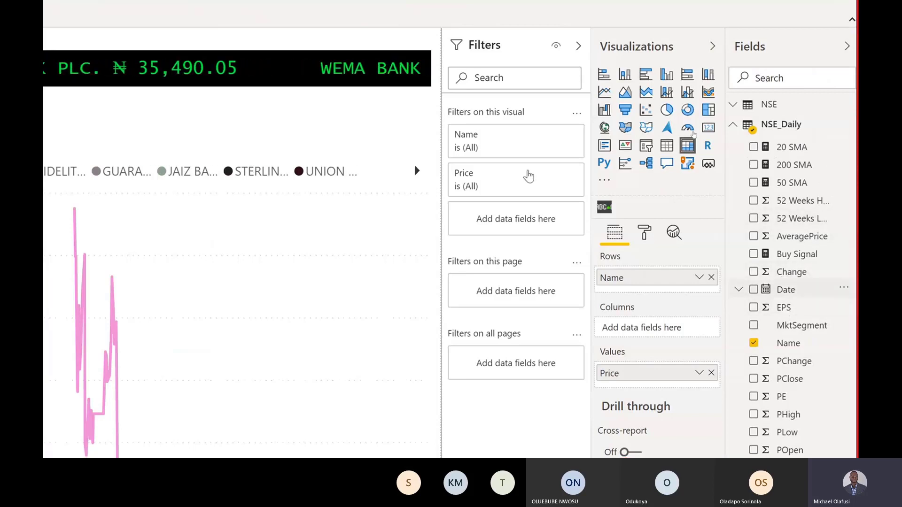
left_click_drag(786, 289, 526, 172)
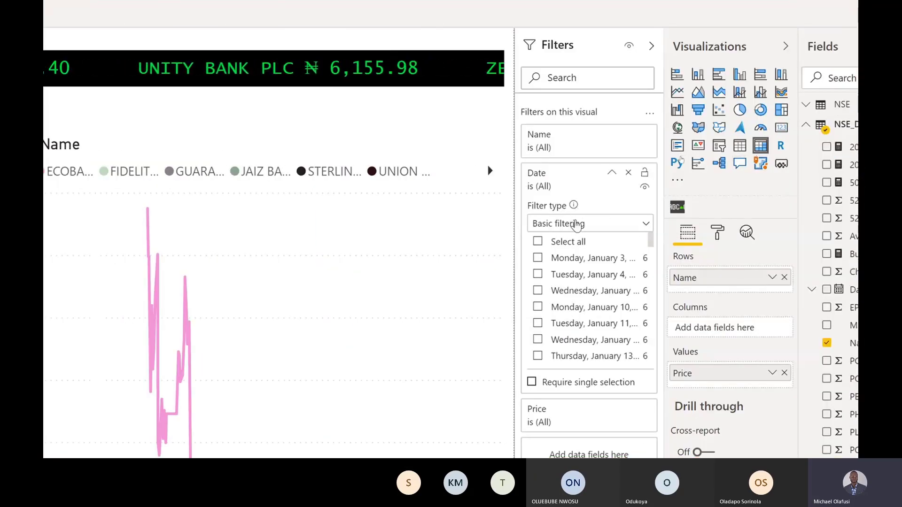
left_click(576, 224)
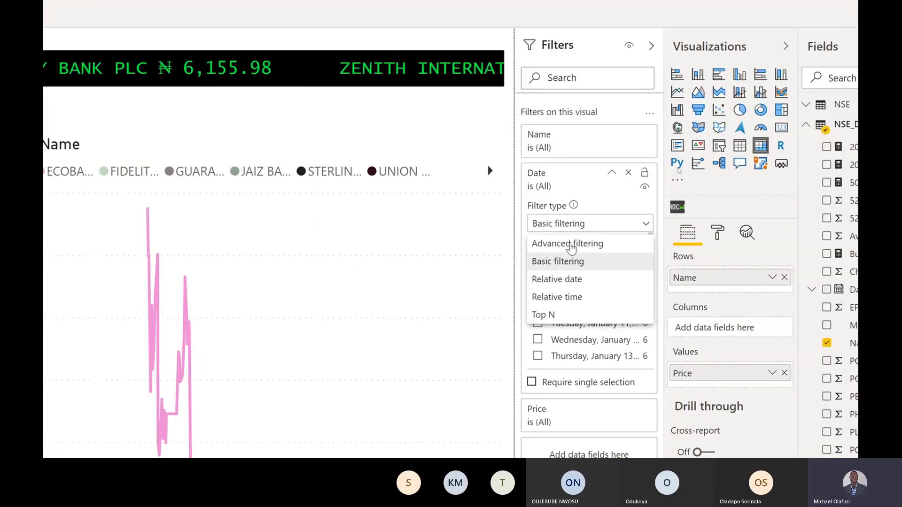
left_click(598, 285)
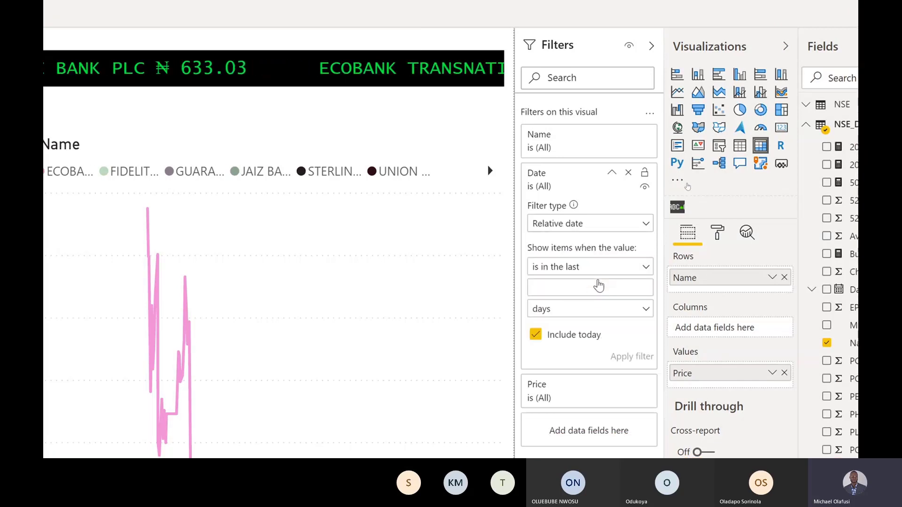
left_click(561, 271)
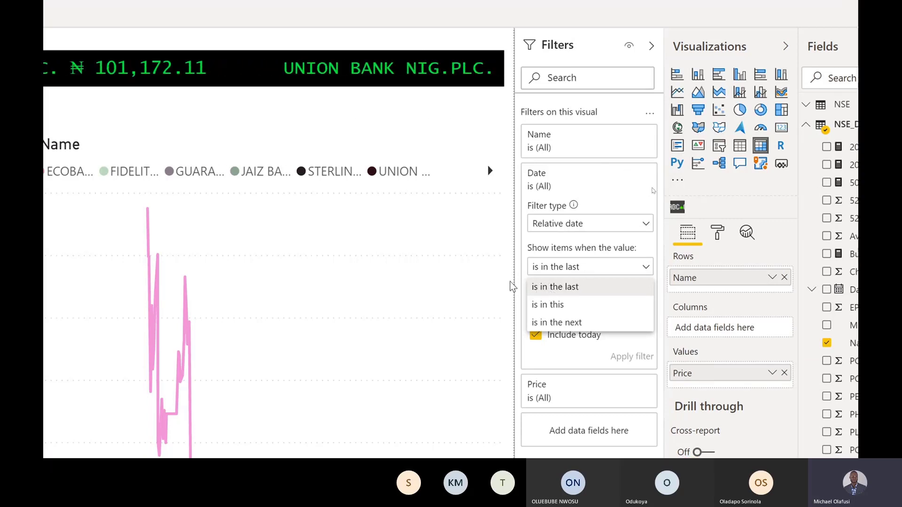
left_click(536, 285)
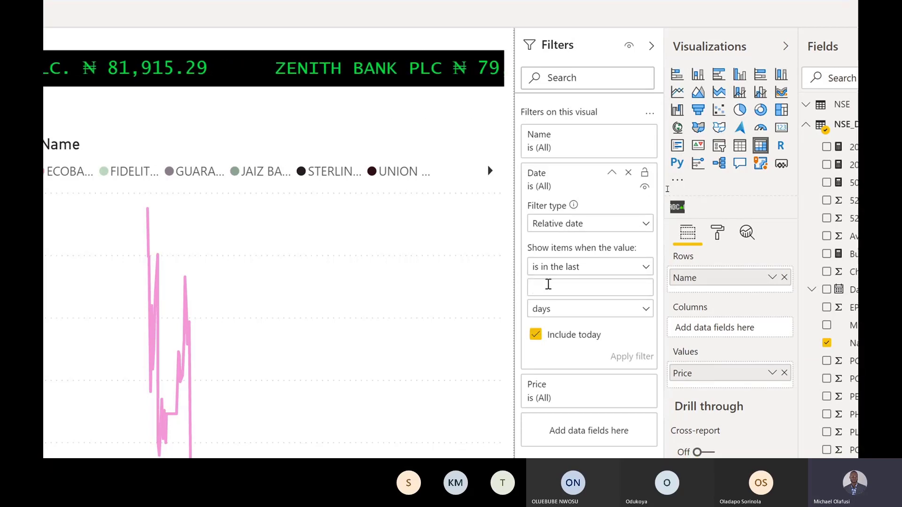
left_click(572, 312)
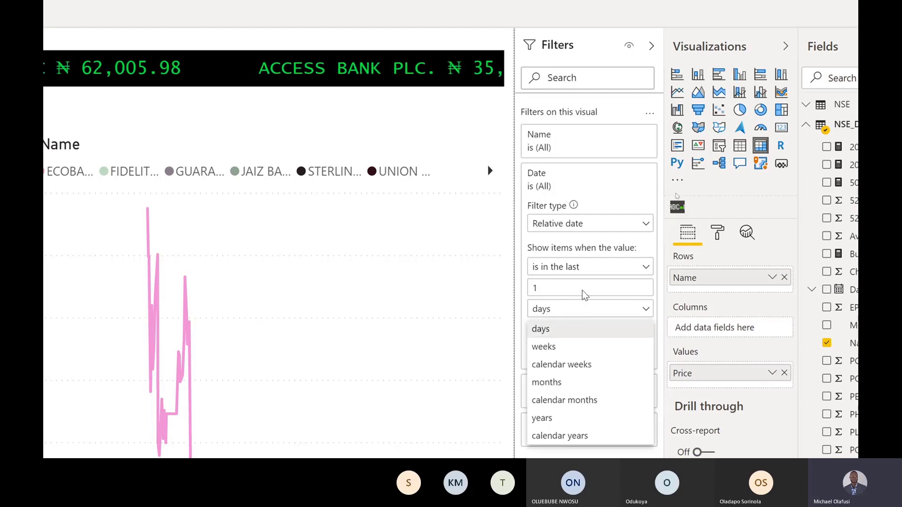
left_click(642, 192)
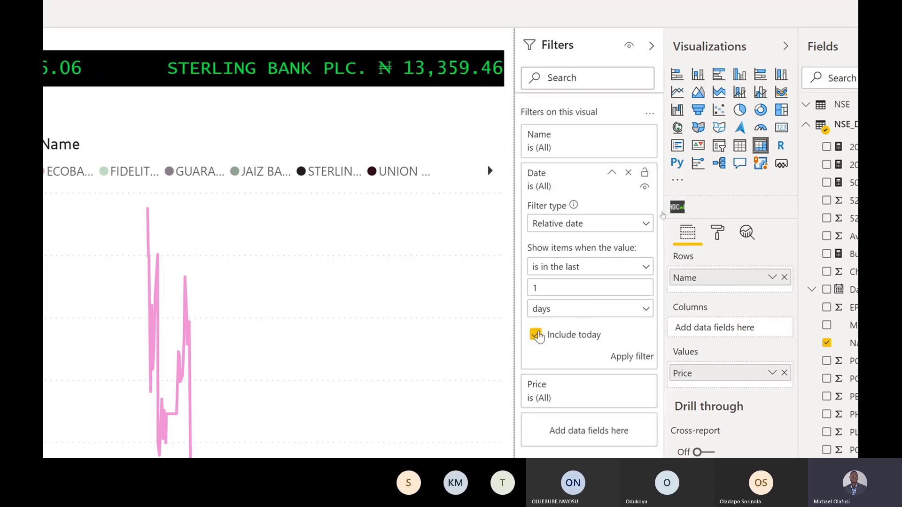
left_click(637, 359)
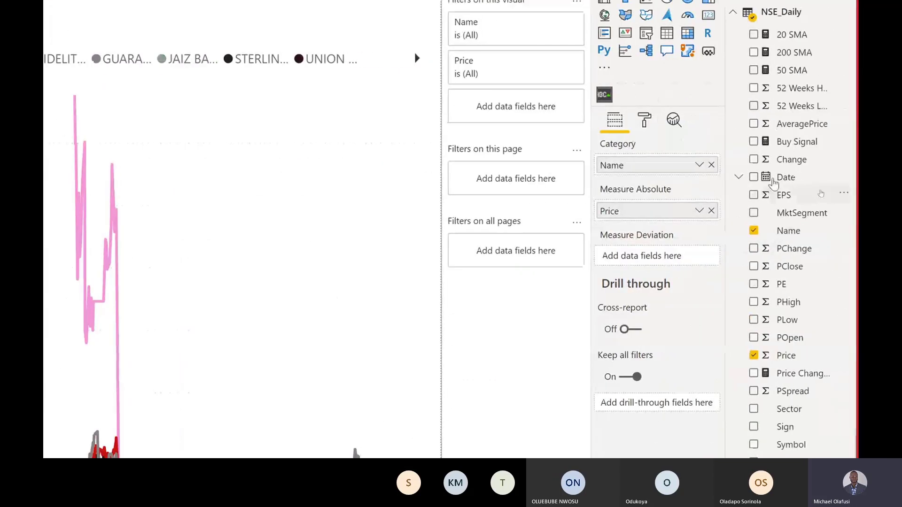
Add a Date filter to the scrolling ticker, using relative date for the last 1 days without today
left_click_drag(787, 177, 527, 63)
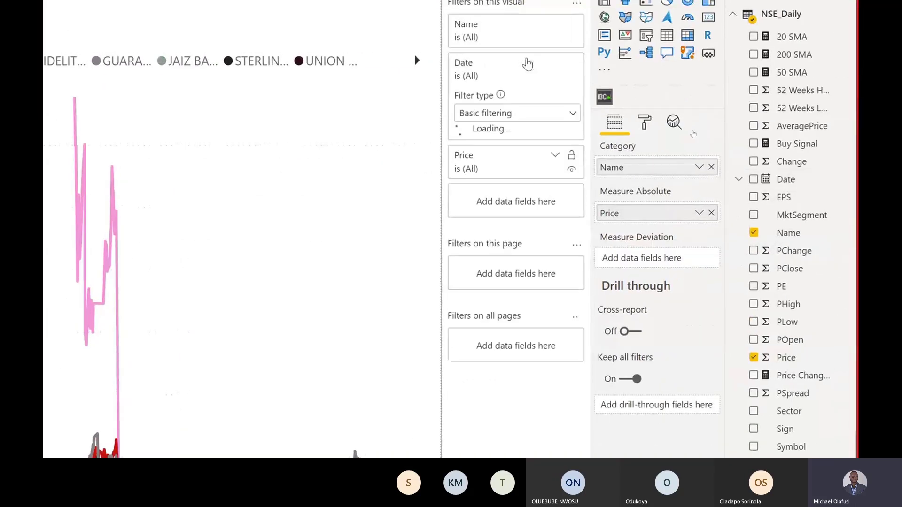
left_click(505, 114)
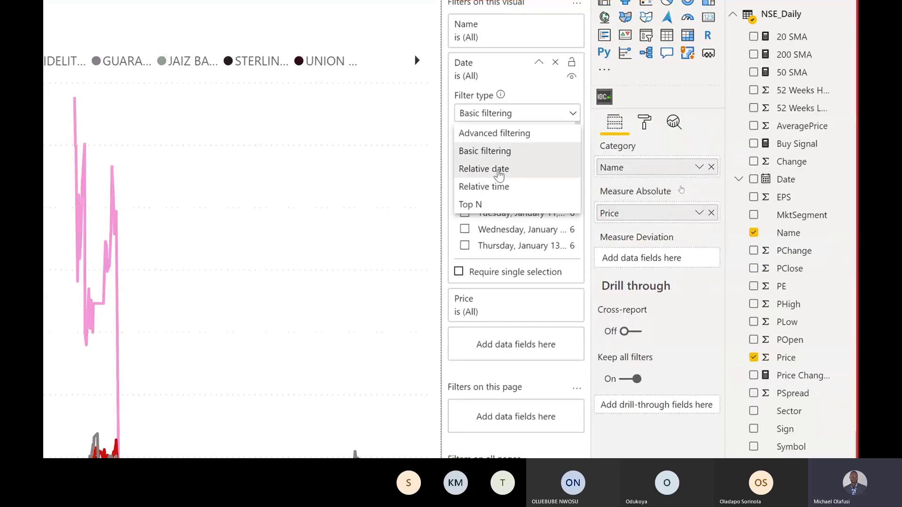
left_click(486, 172)
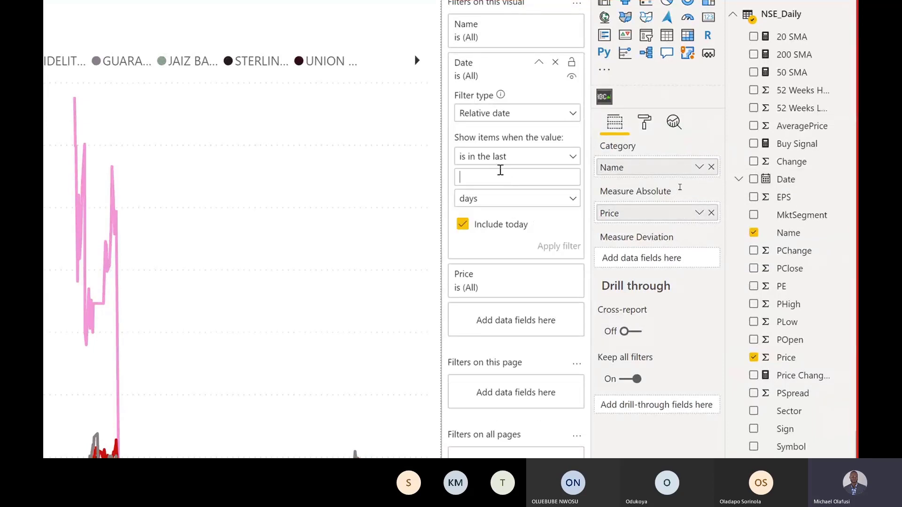
type("1")
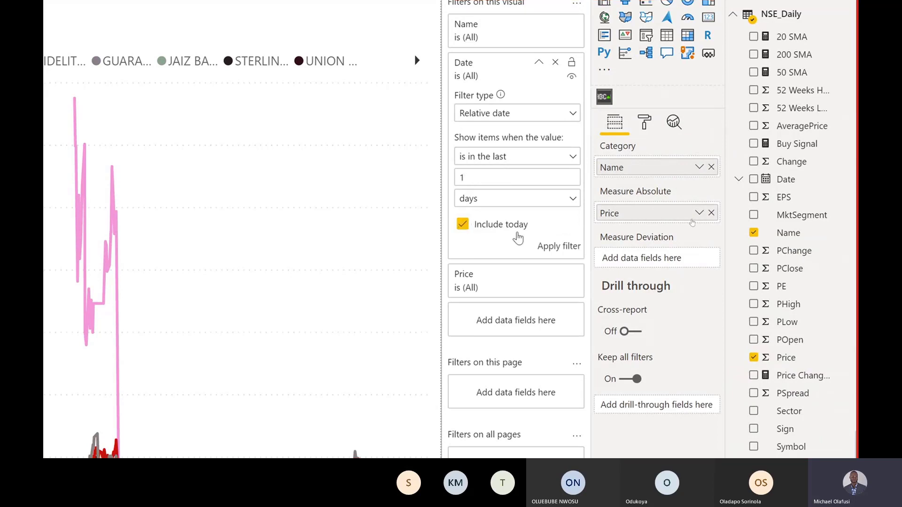
left_click(517, 234)
left_click(559, 246)
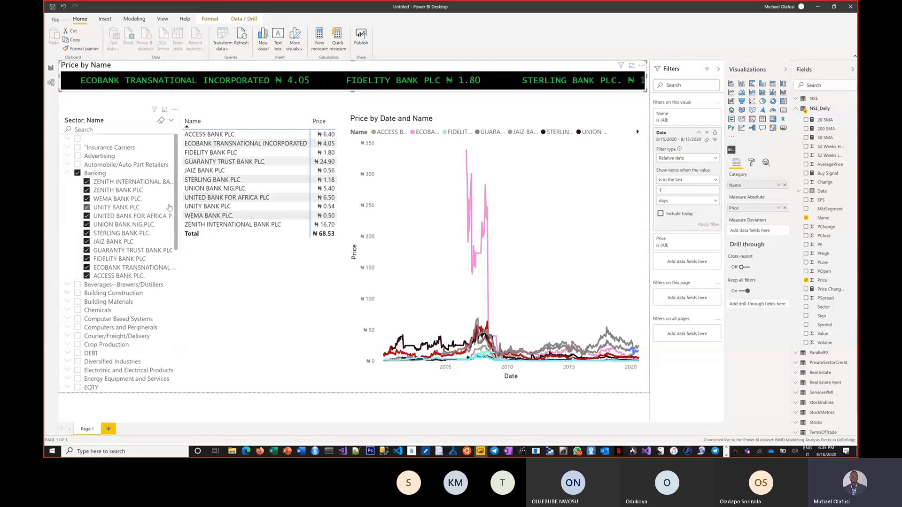
Replace Name with Symbol beneath Sector in the slicer's field
left_click(176, 231)
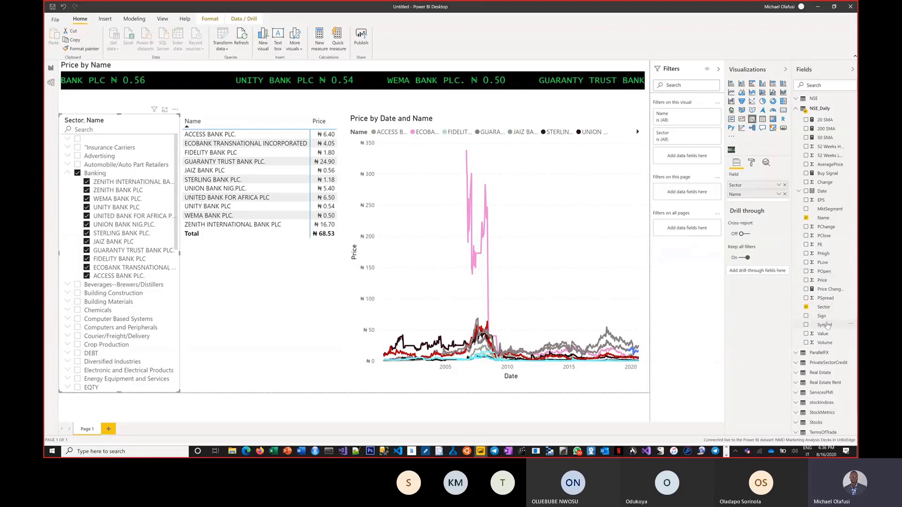
left_click_drag(793, 212, 778, 194)
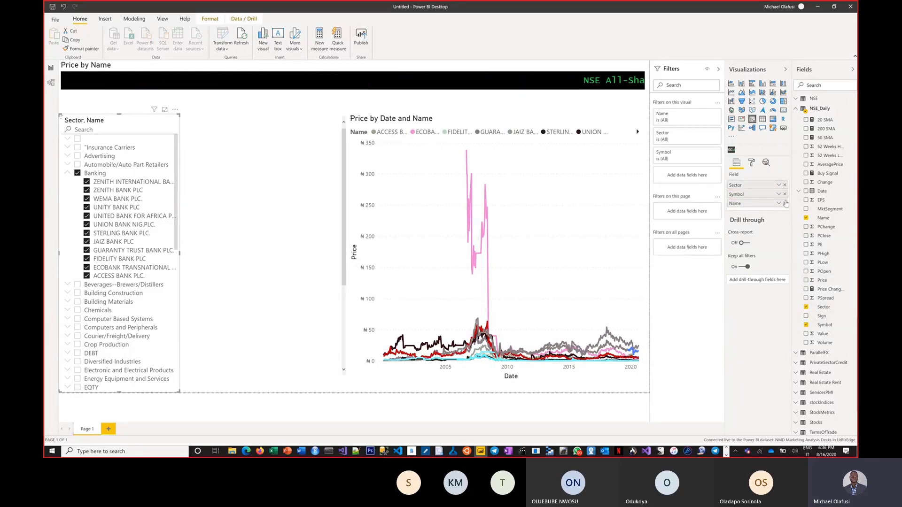
left_click(784, 203)
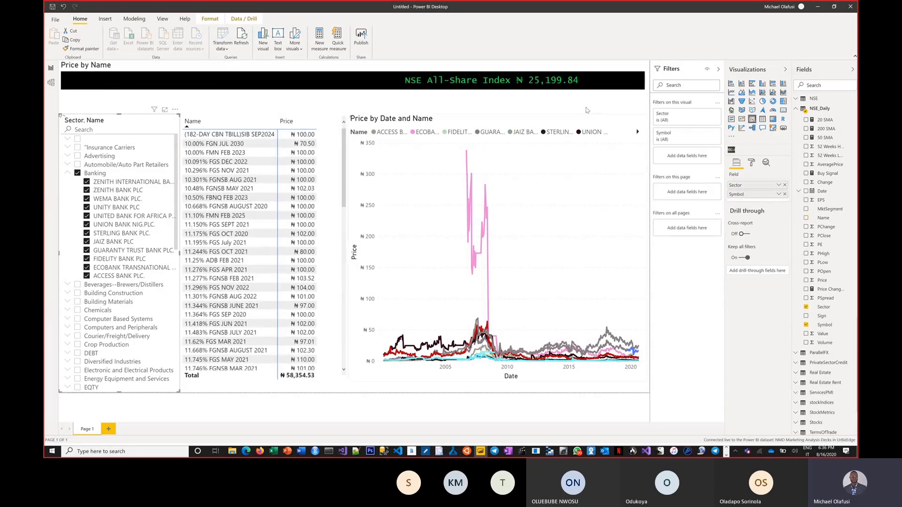
Replace Name with Symbol as the line chart's legend
left_click(645, 133)
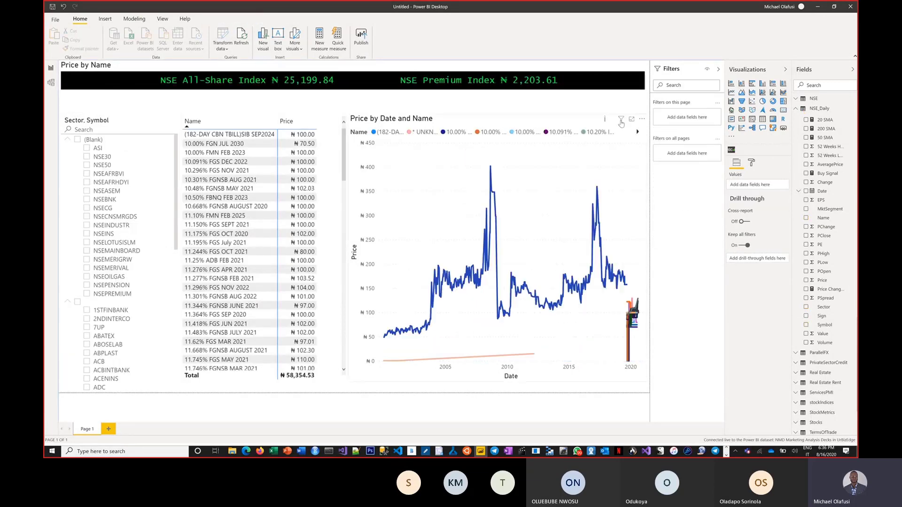
left_click(590, 121)
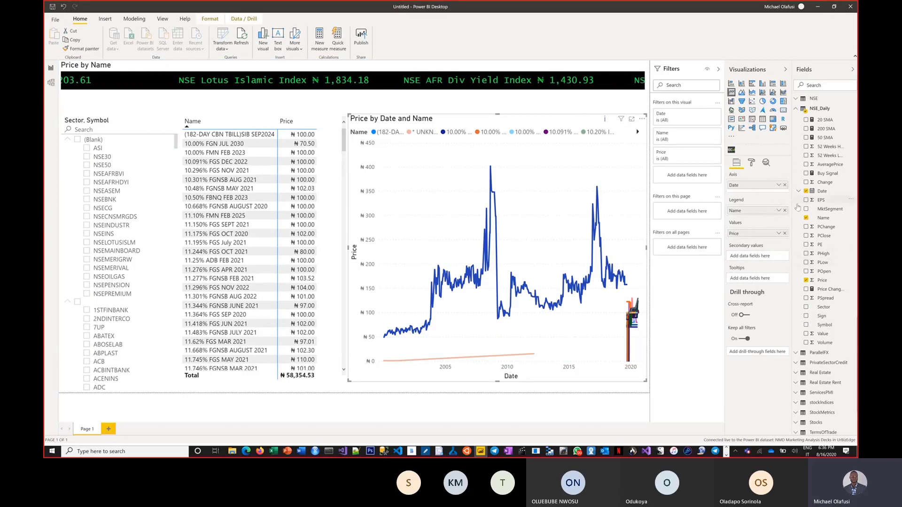
left_click(784, 211)
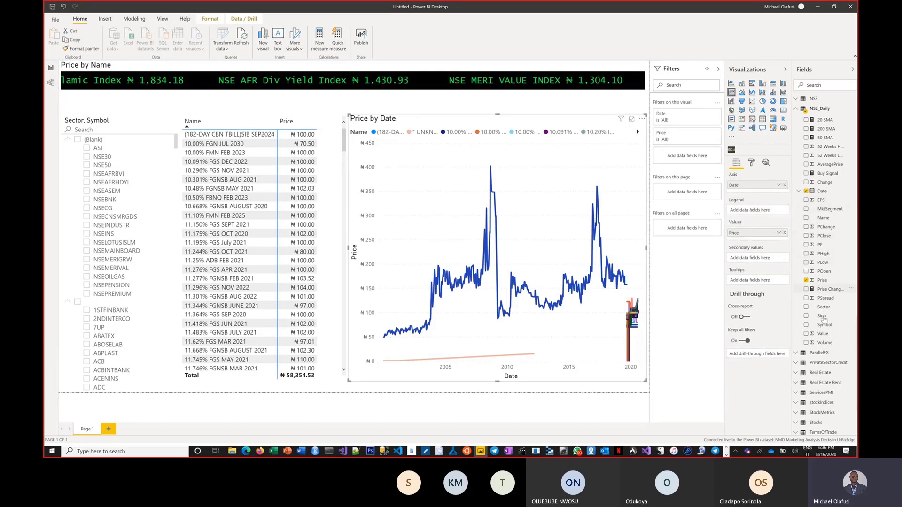
left_click_drag(777, 240, 757, 214)
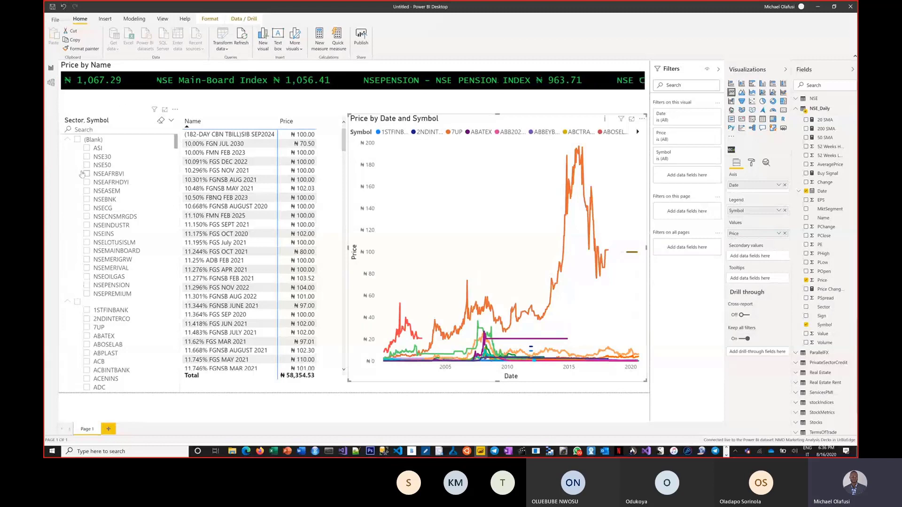
Collapse the blank and Insurance Carriers groups in the slicer, and select ZENITHBANK and GUARANTY under Banking
left_click(67, 140)
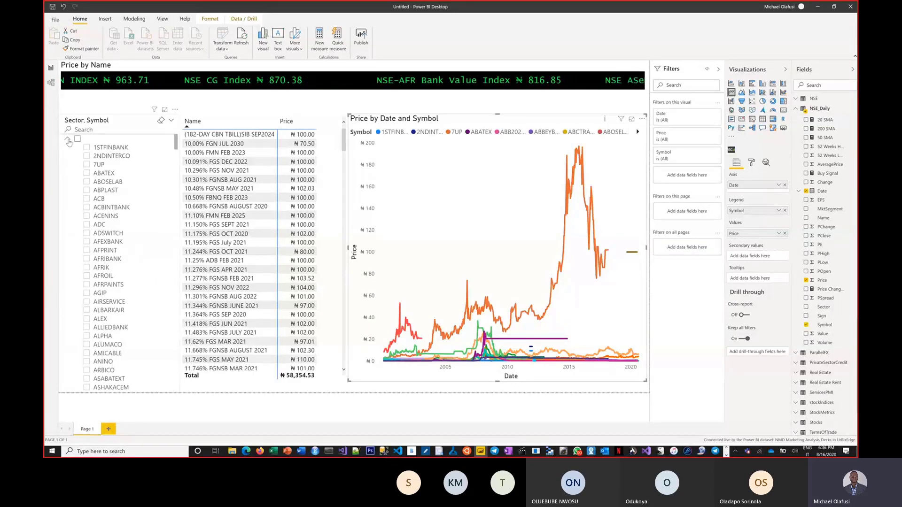
left_click(68, 140)
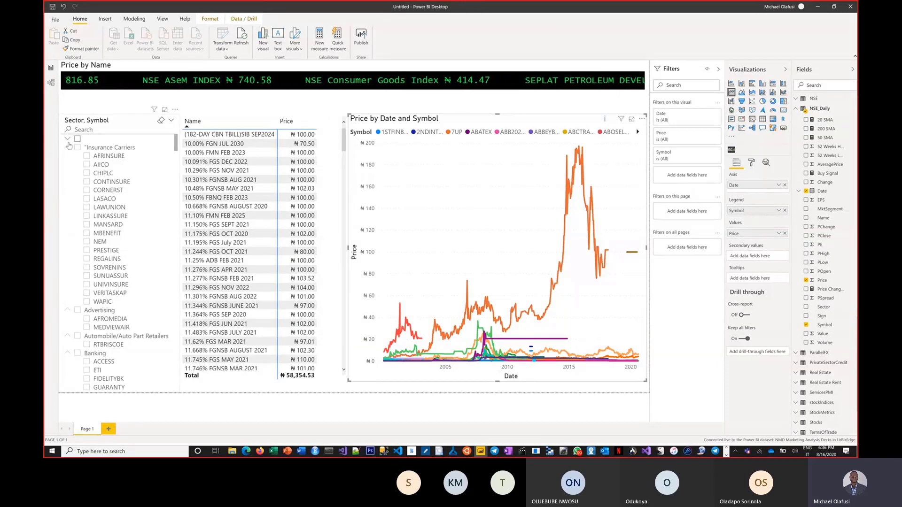
left_click(69, 146)
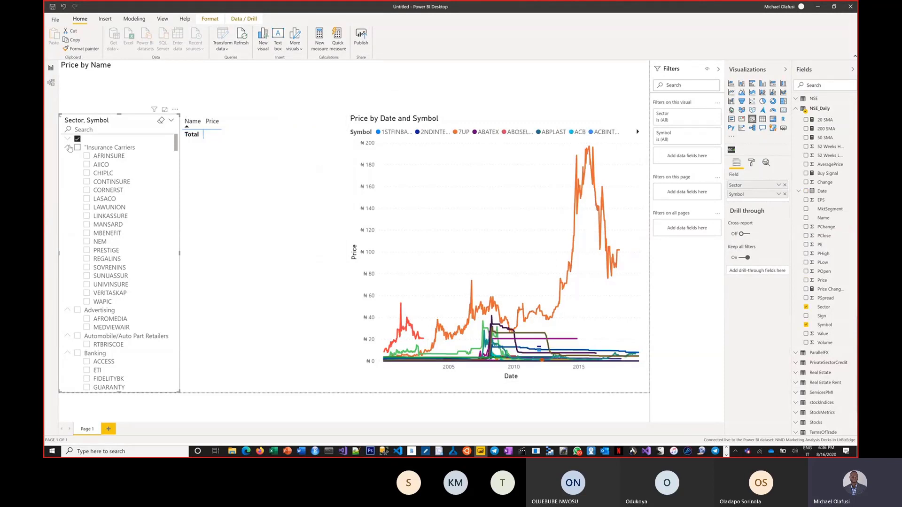
left_click(68, 147)
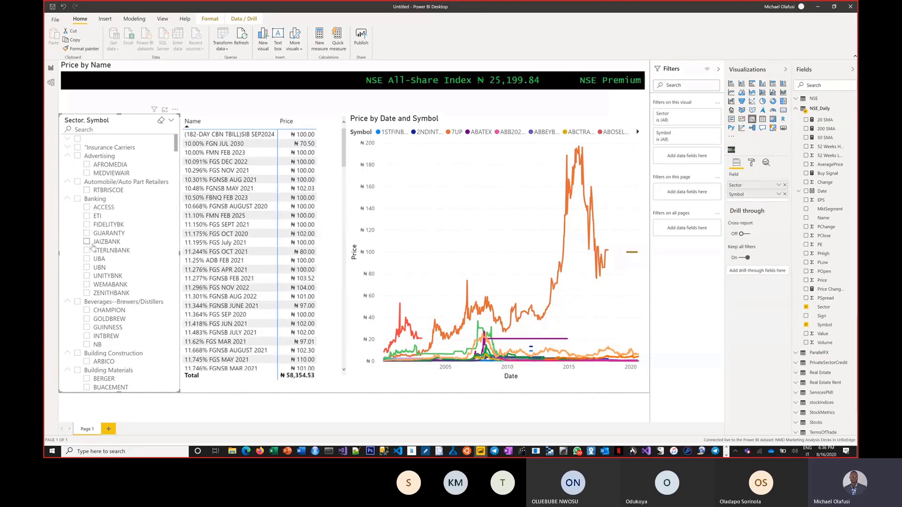
left_click(87, 293)
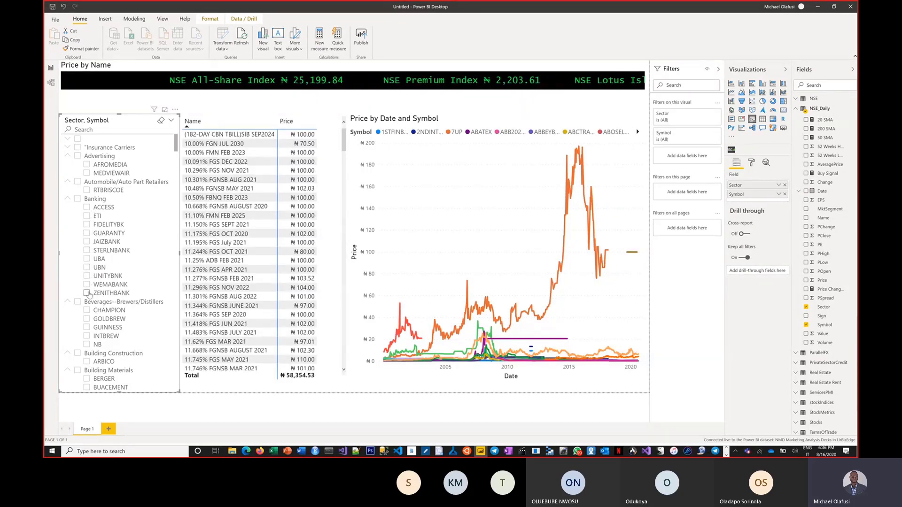
left_click(87, 233)
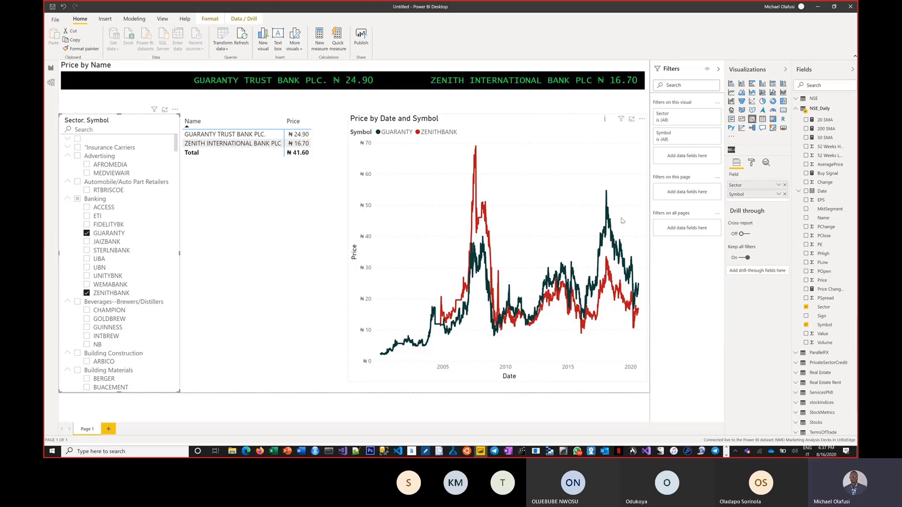
Turn on data labels for the line chart of price by date and symbol
key("super+plus")
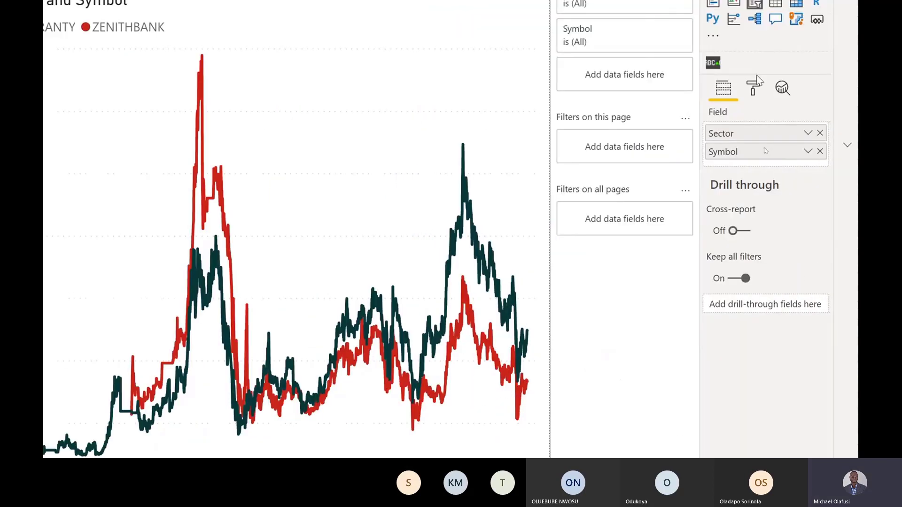
left_click(725, 90)
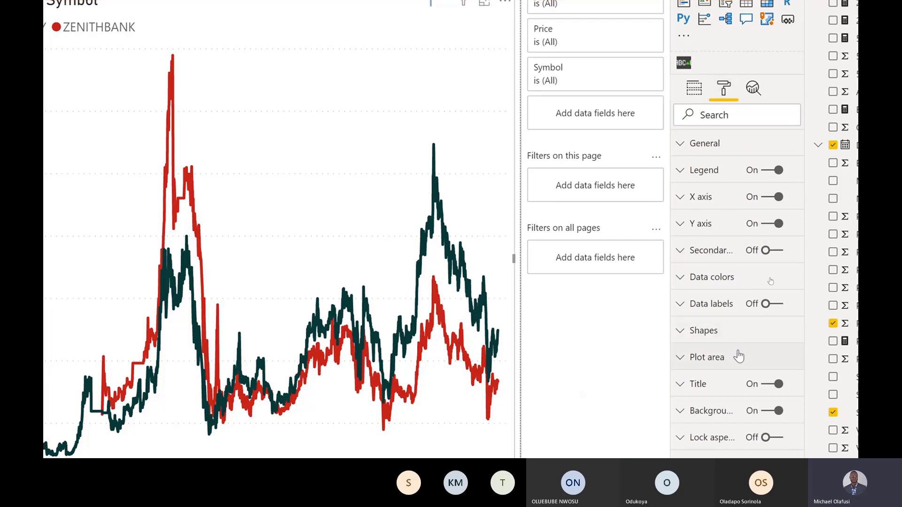
left_click(756, 306)
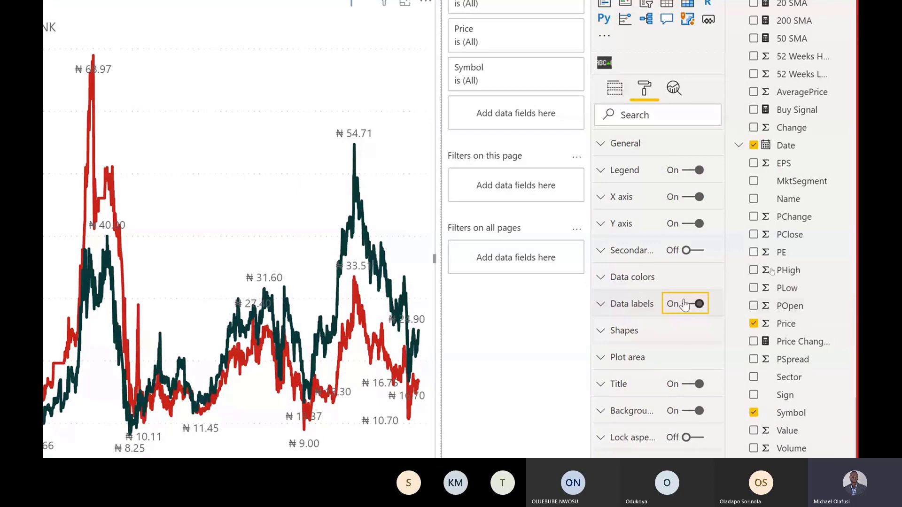
Turn off the line chart's data labels and set its title text to "Stock Price"
left_click(685, 305)
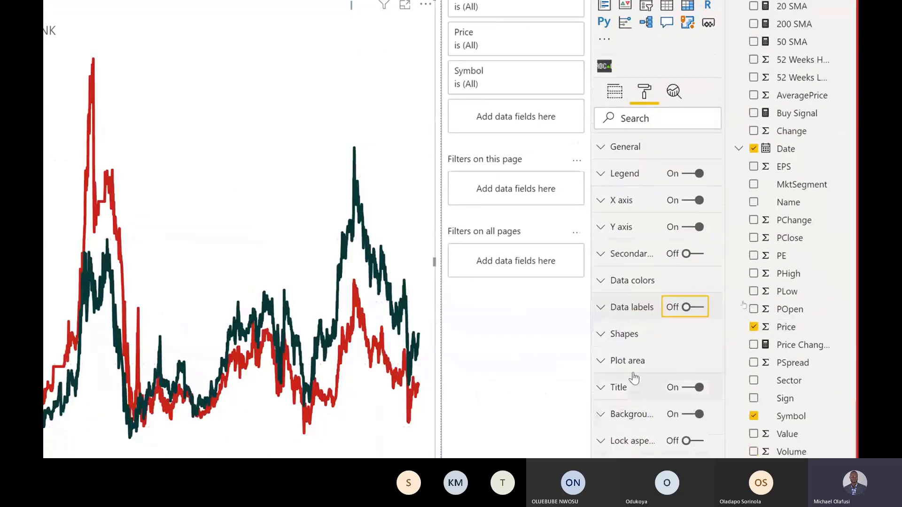
left_click(615, 386)
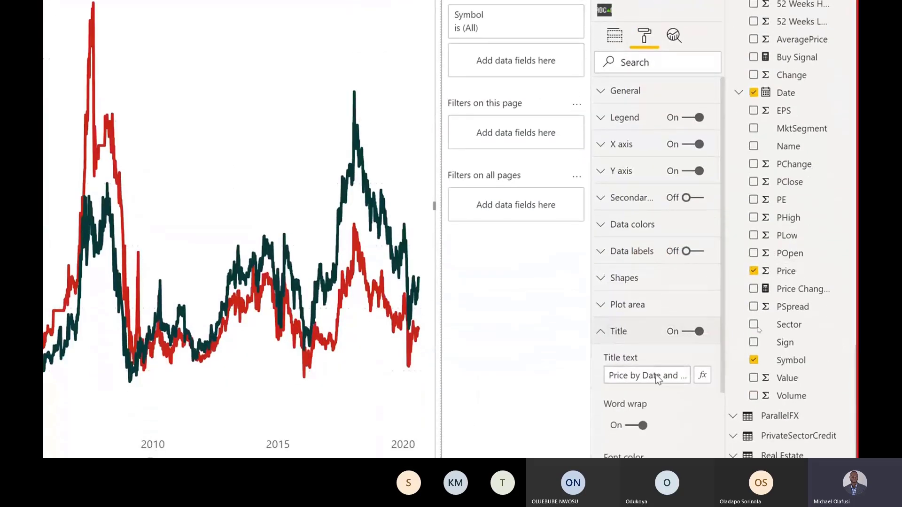
left_click(663, 375)
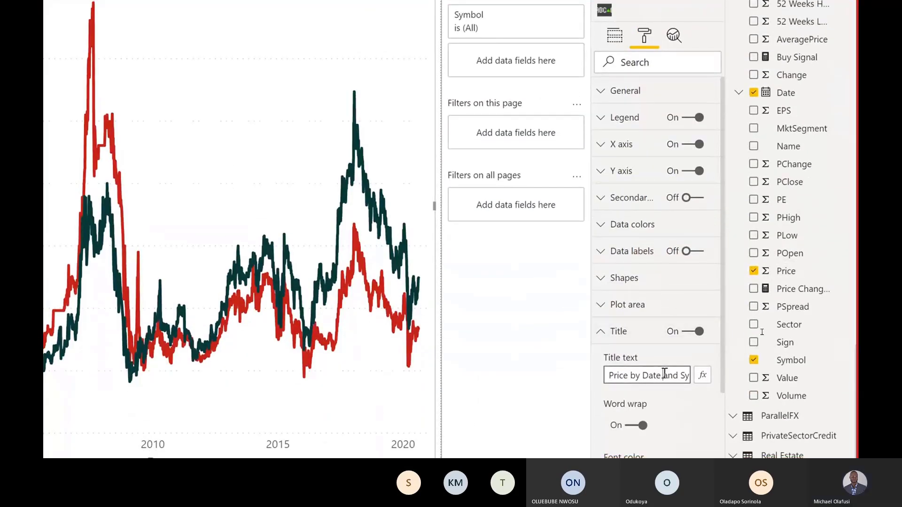
key("ctrl+a")
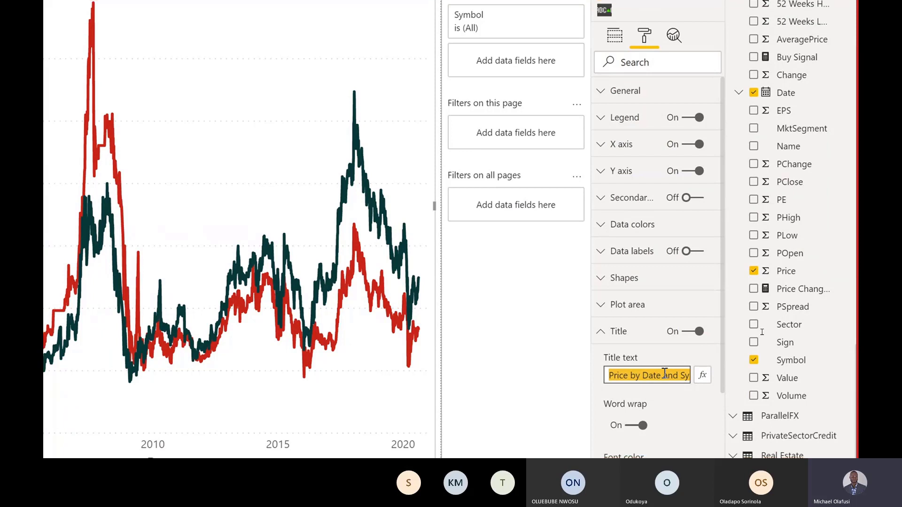
type("STock")
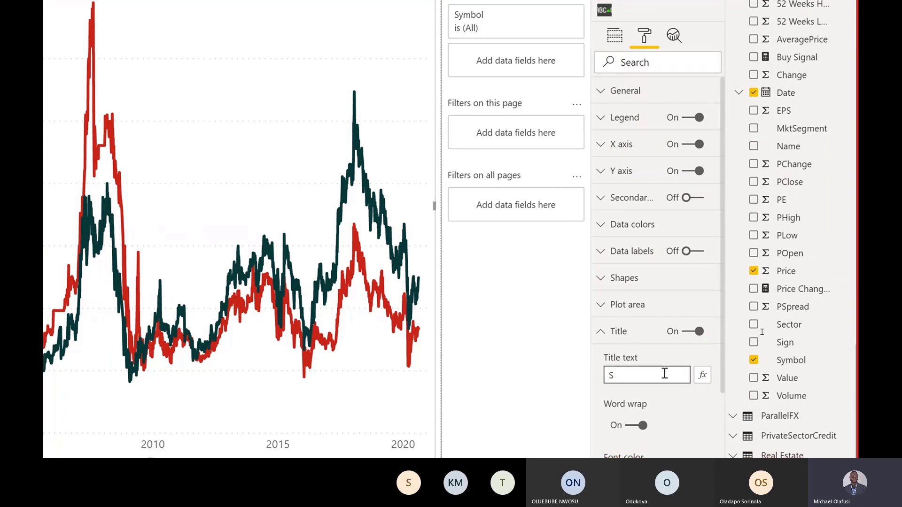
key("BackSpace")
type("Stock")
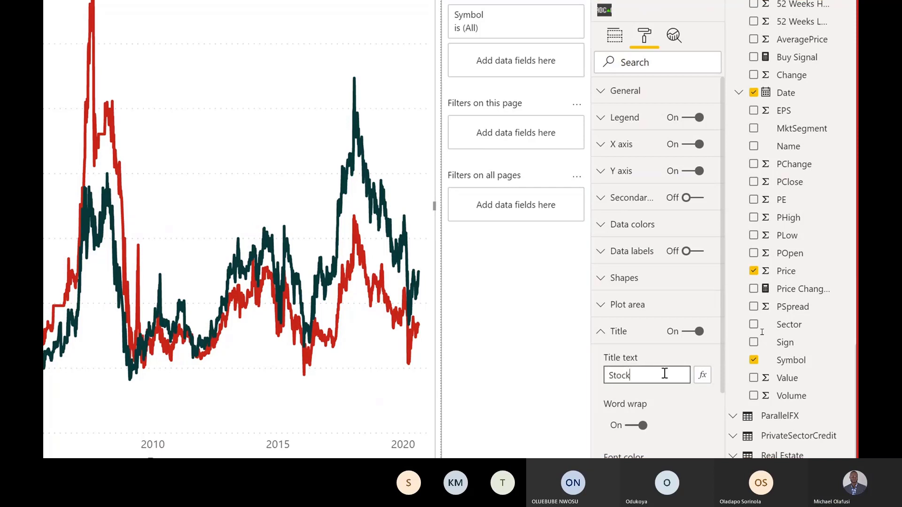
type(" Price")
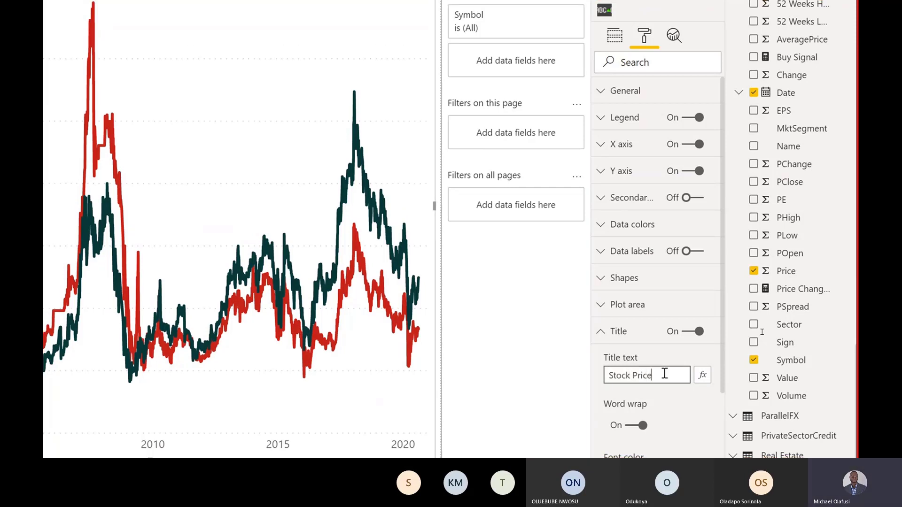
type(" for")
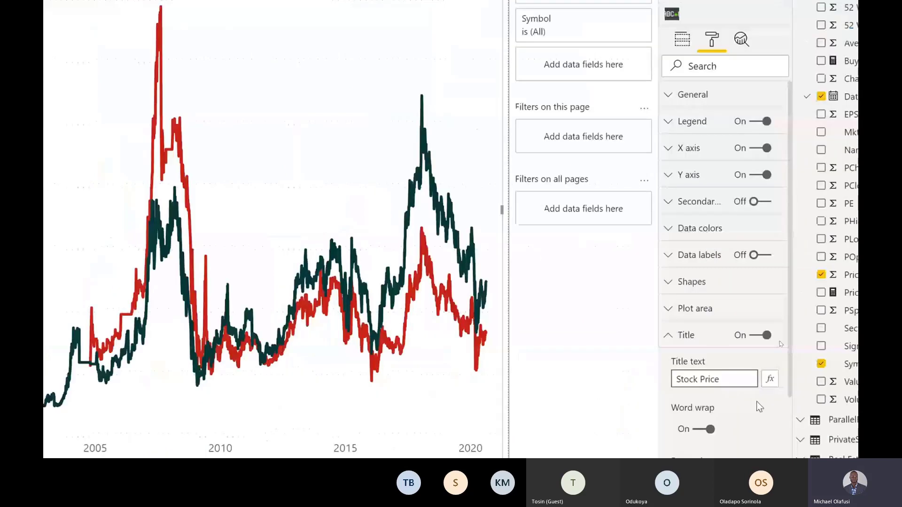
Try to base the chart's title text on a field value, searching the available fields for "price"
left_click(766, 383)
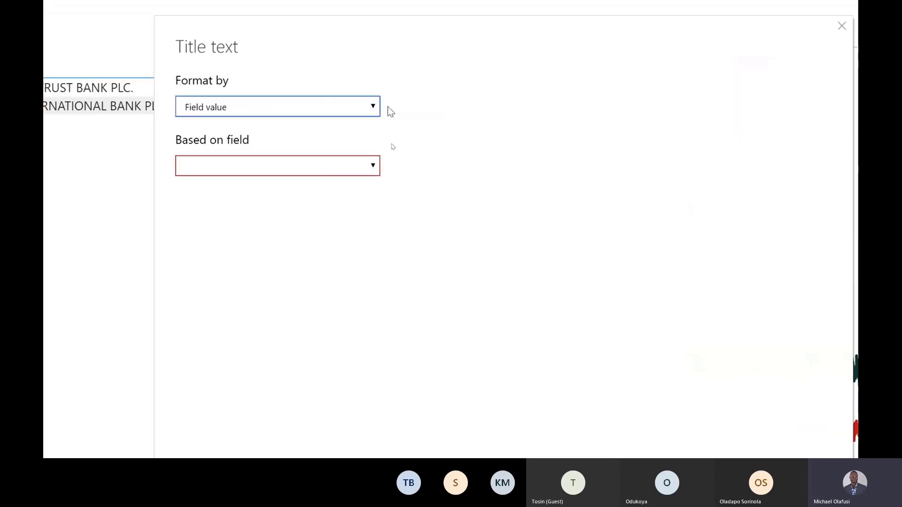
left_click(374, 108)
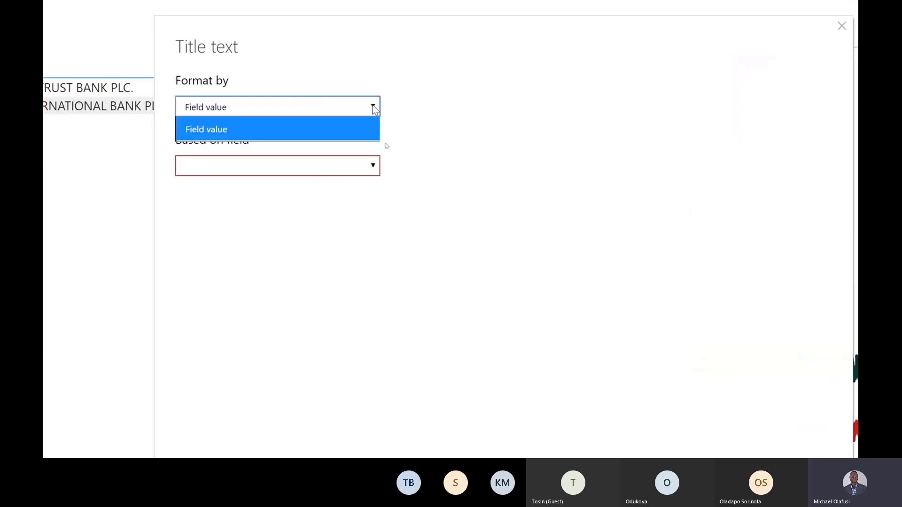
left_click(292, 127)
left_click(348, 171)
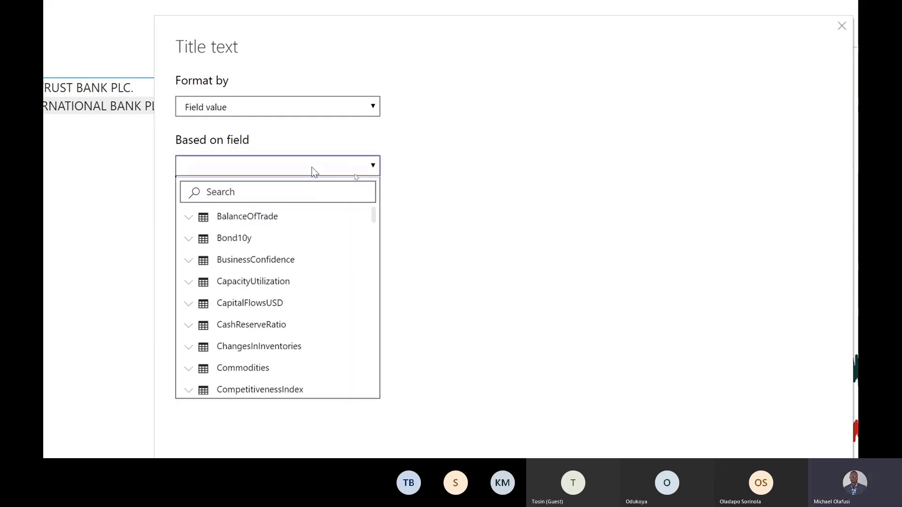
left_click(312, 195)
type("price")
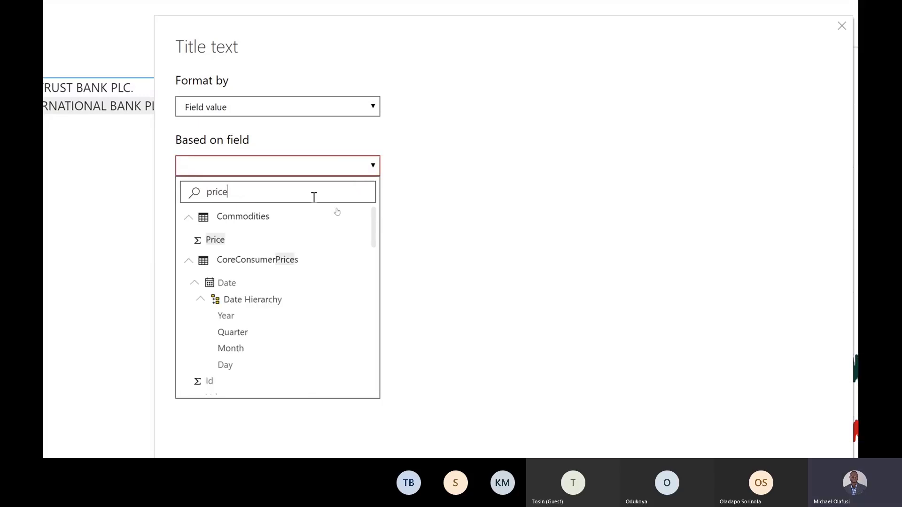
scroll(241, 317, "down", 8)
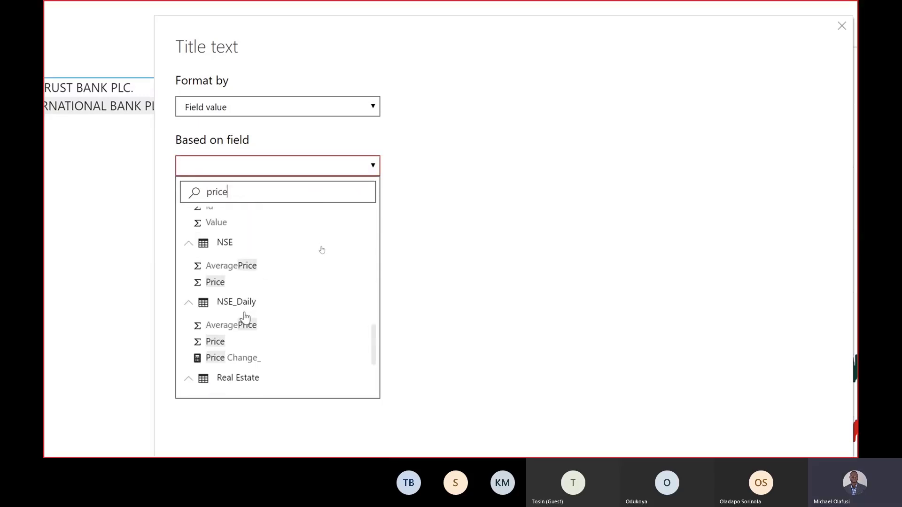
scroll(245, 318, "down", 4)
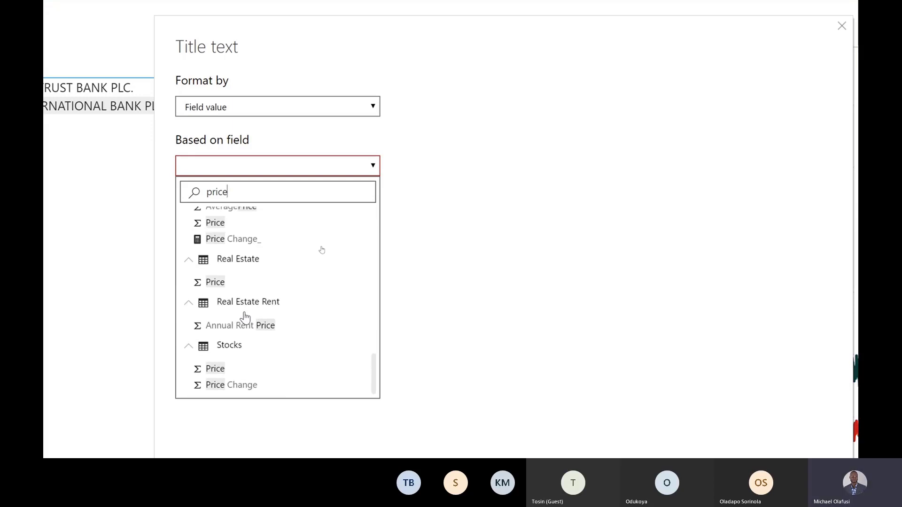
scroll(244, 318, "up", 3)
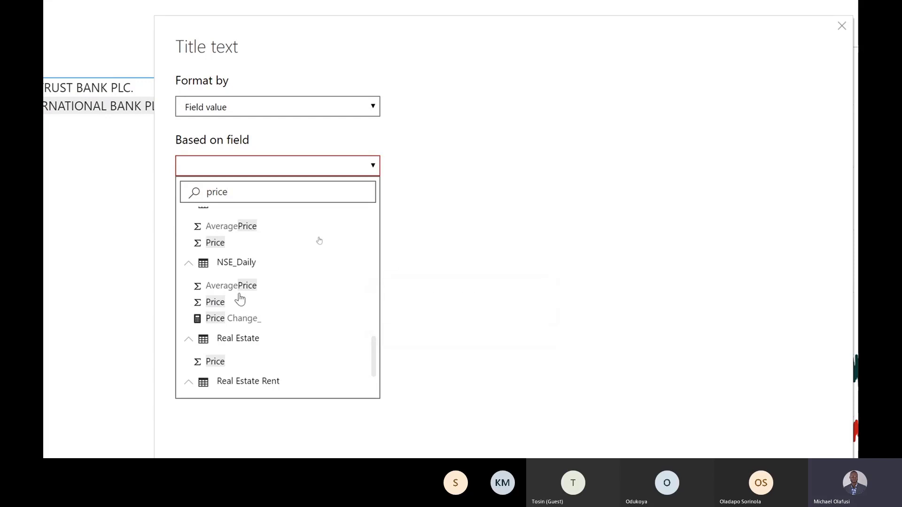
Search the title's source fields for "pcha" and again for "price", and examine the price fields under NSE and NSE_Daily
key("BackSpace")
key("BackSpace")
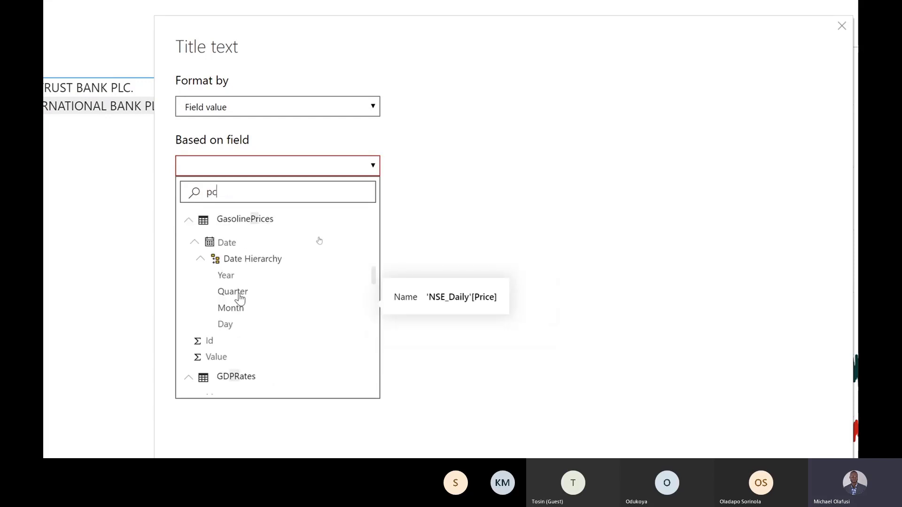
type("cha")
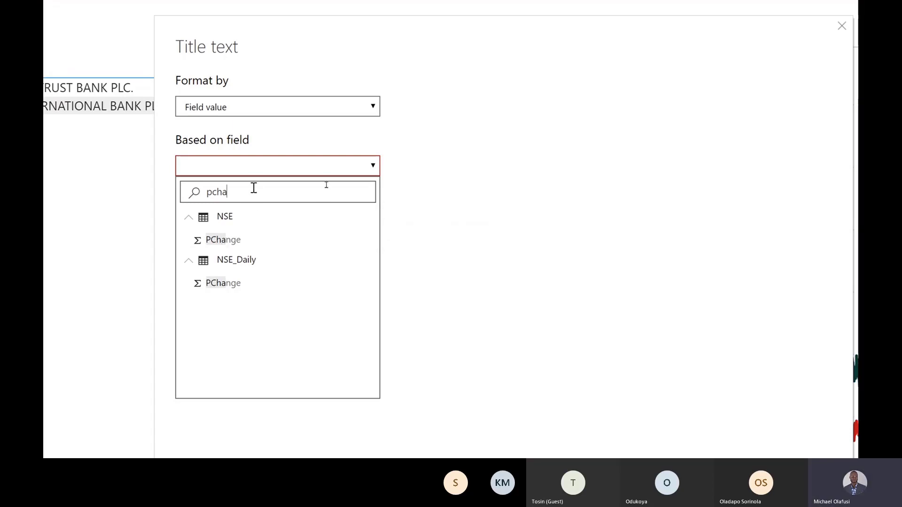
key("BackSpace")
key("BackSpace")
type("rice")
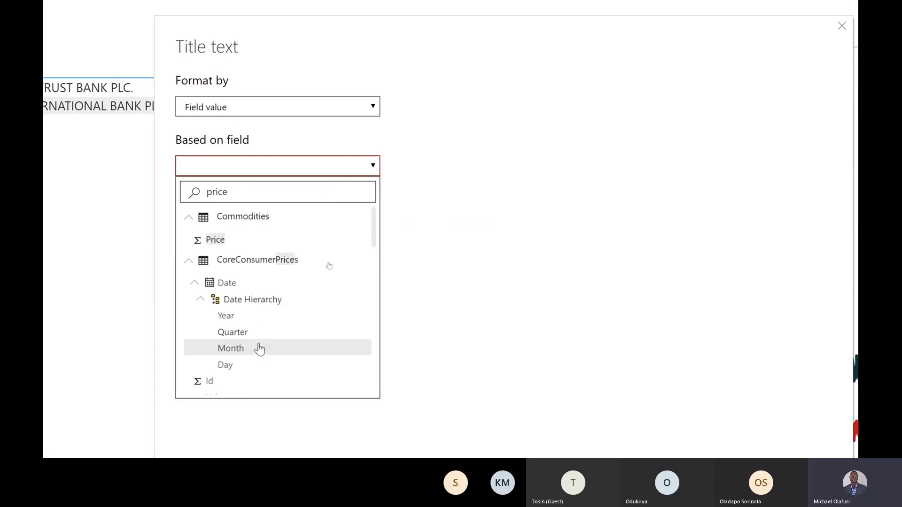
scroll(259, 348, "down", 5)
scroll(259, 349, "down", 8)
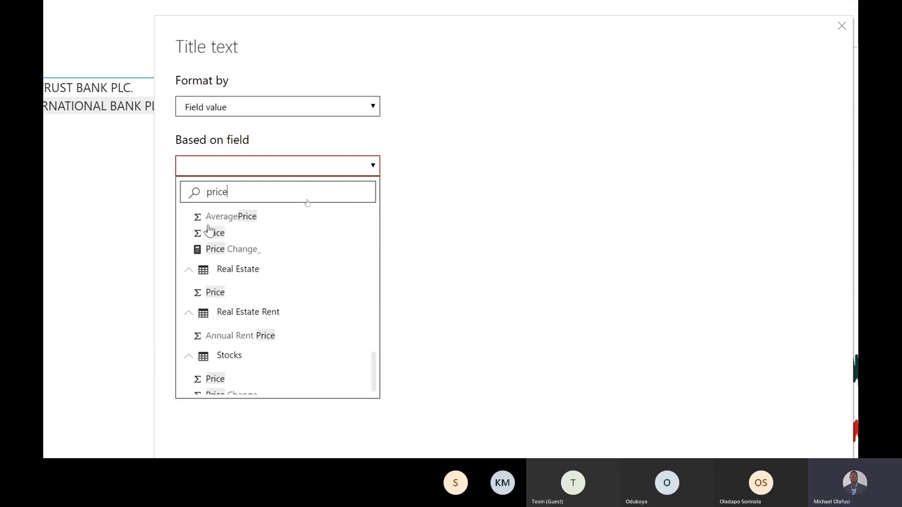
scroll(246, 234, "up", 1)
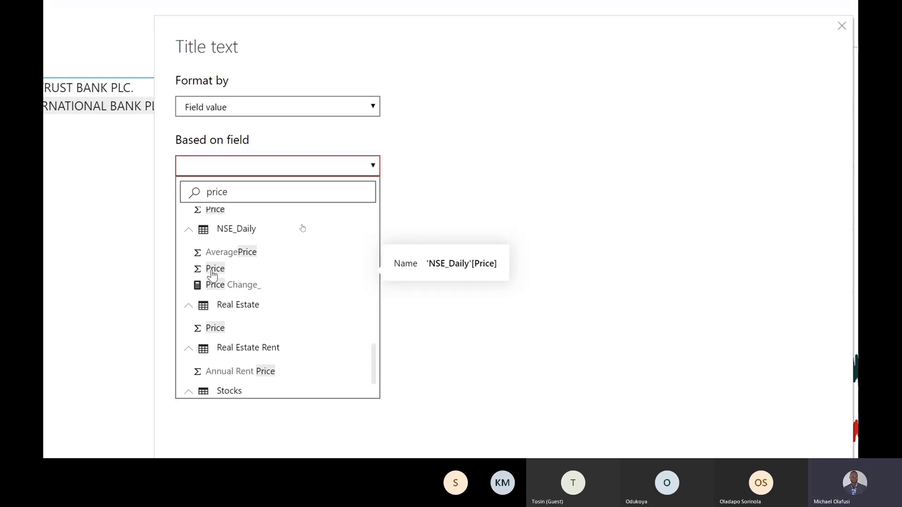
scroll(201, 272, "up", 3)
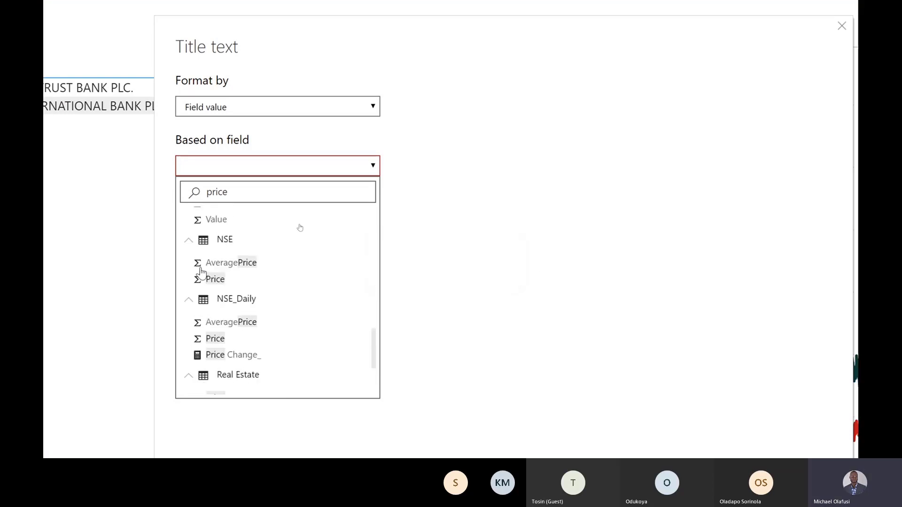
scroll(201, 272, "down", 3)
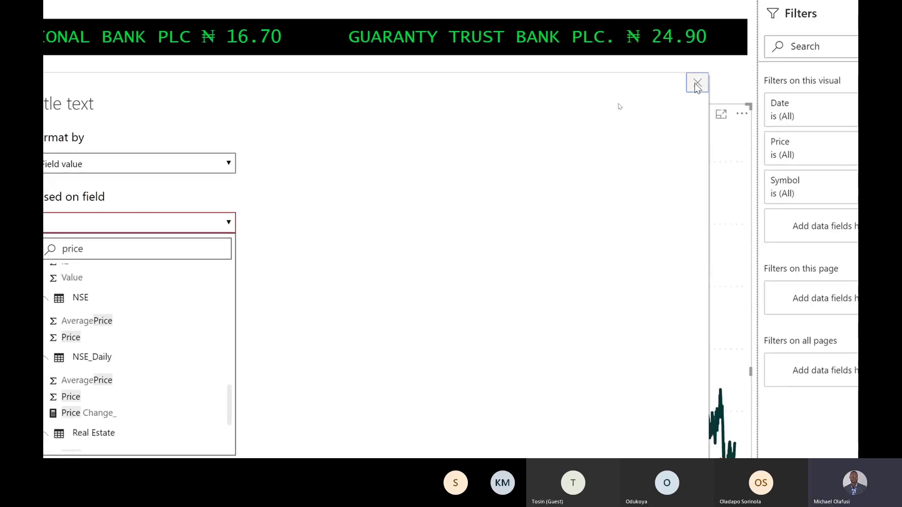
Dismiss the title text conditional formatting dialog and open the recent report NMD Marketing Analysis Decks.pbix
left_click(697, 84)
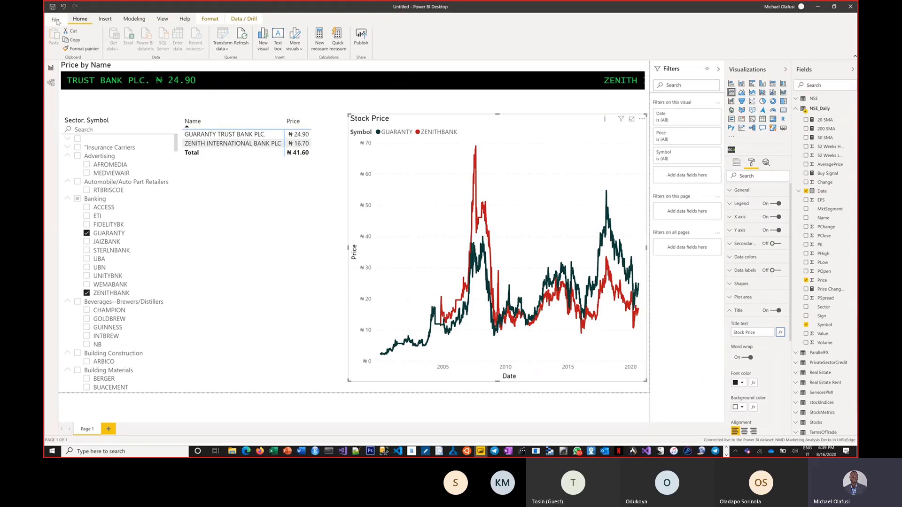
left_click(55, 22)
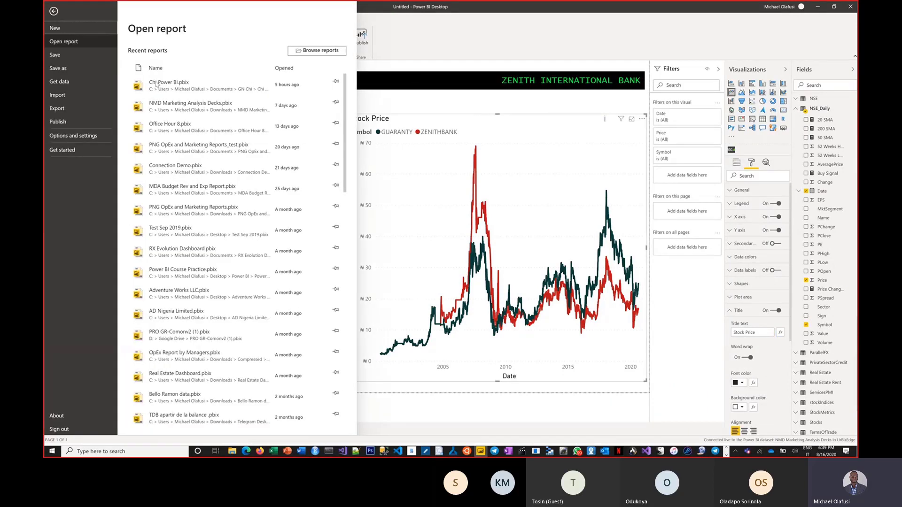
left_click(185, 108)
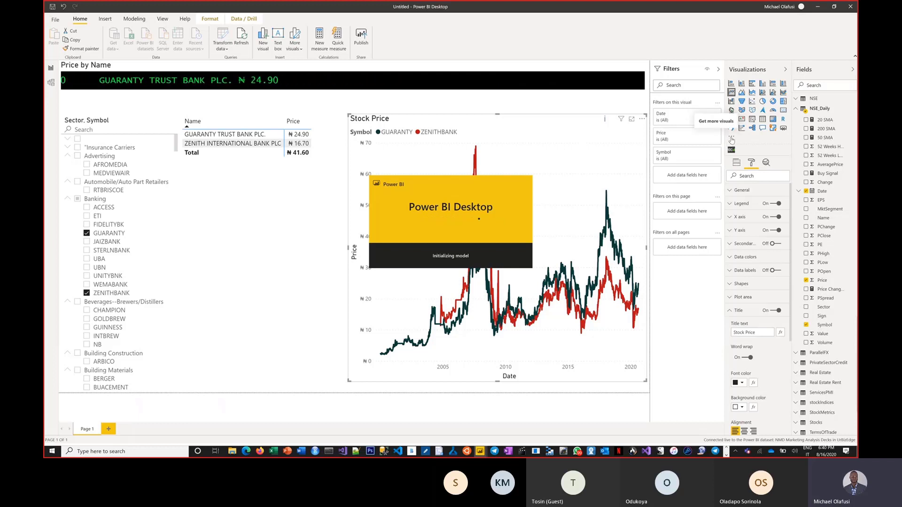
Search AppSource for "chic" and import the Chiclet Slicer custom visual into the untitled report
left_click(732, 140)
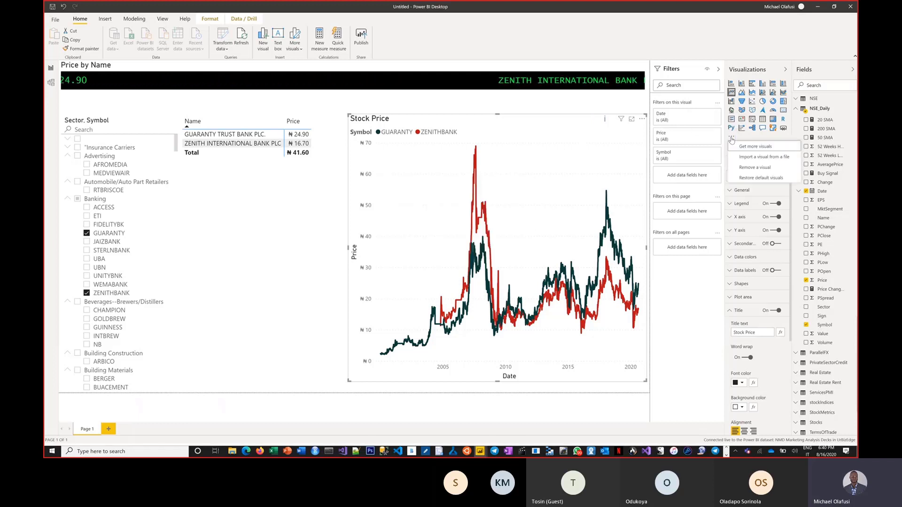
left_click(756, 147)
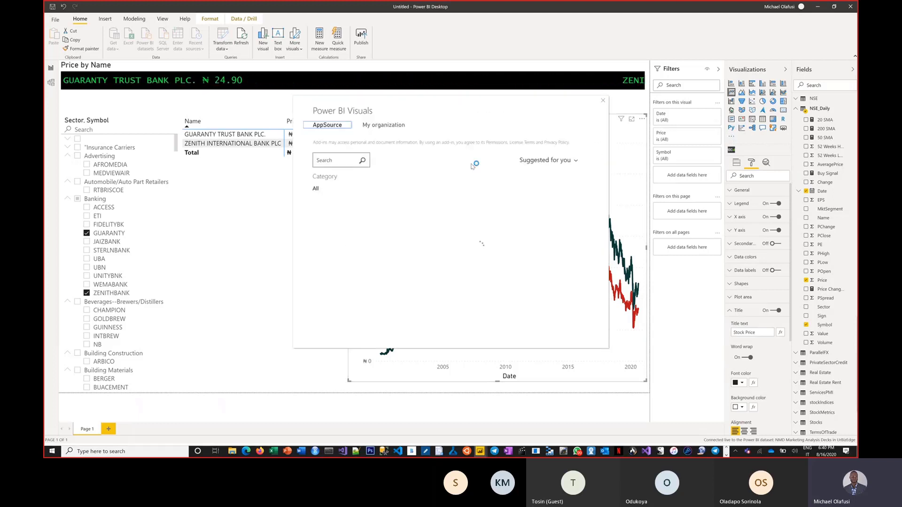
left_click(329, 160)
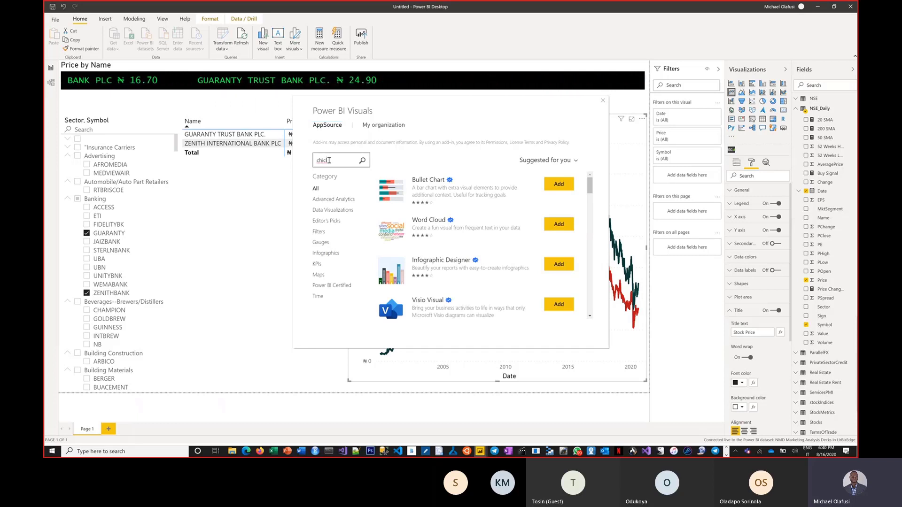
key("Return")
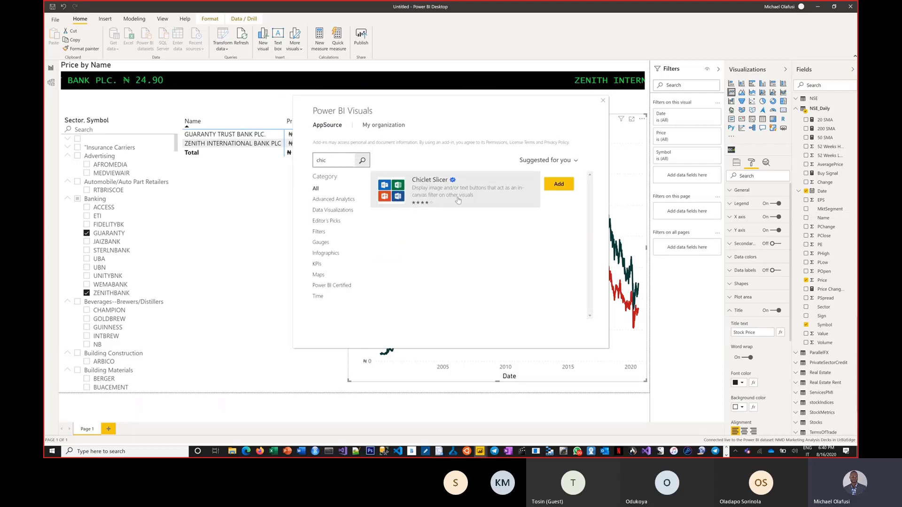
left_click(557, 185)
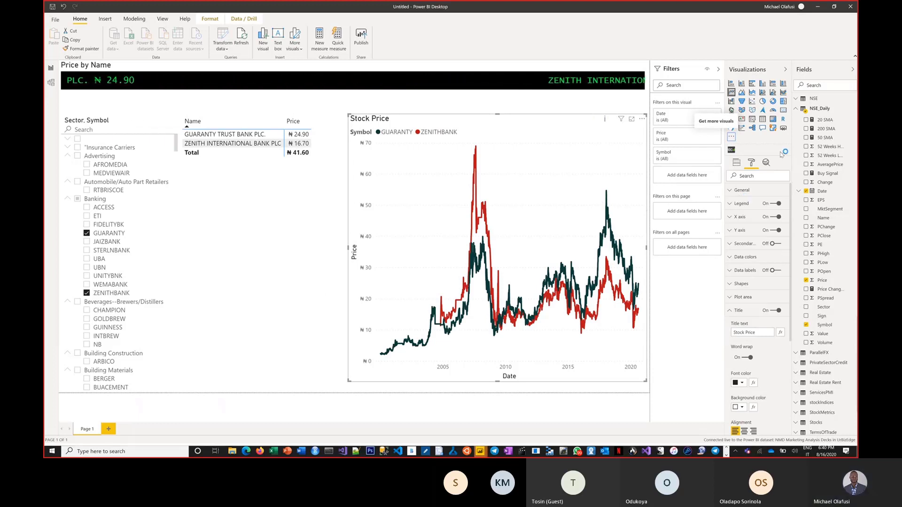
left_click(514, 237)
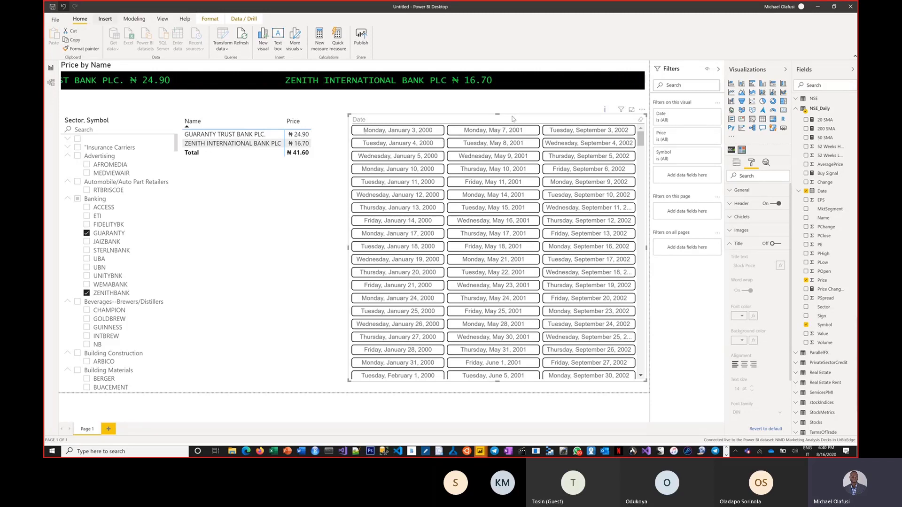
Undo the Stock Price chart's conversion to a chiclet slicer and shrink the Name and Price table to free space below it
key("ctrl+z")
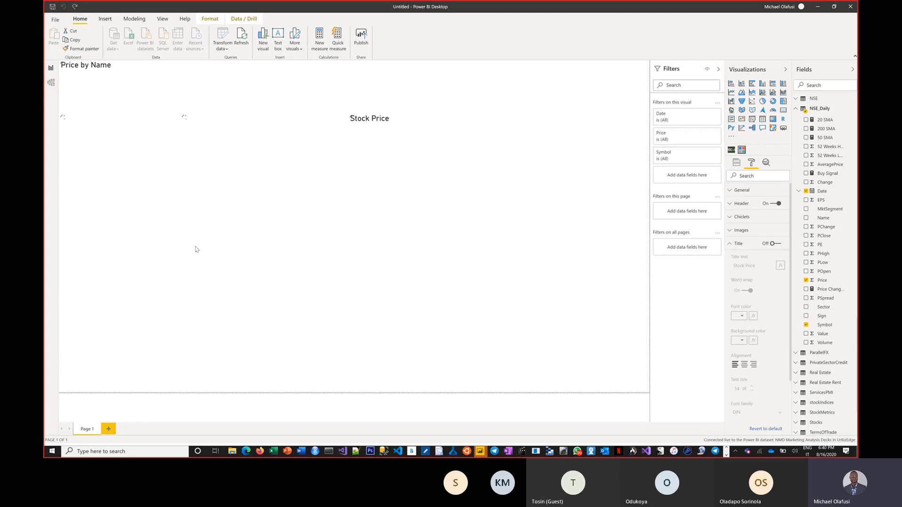
left_click(269, 233)
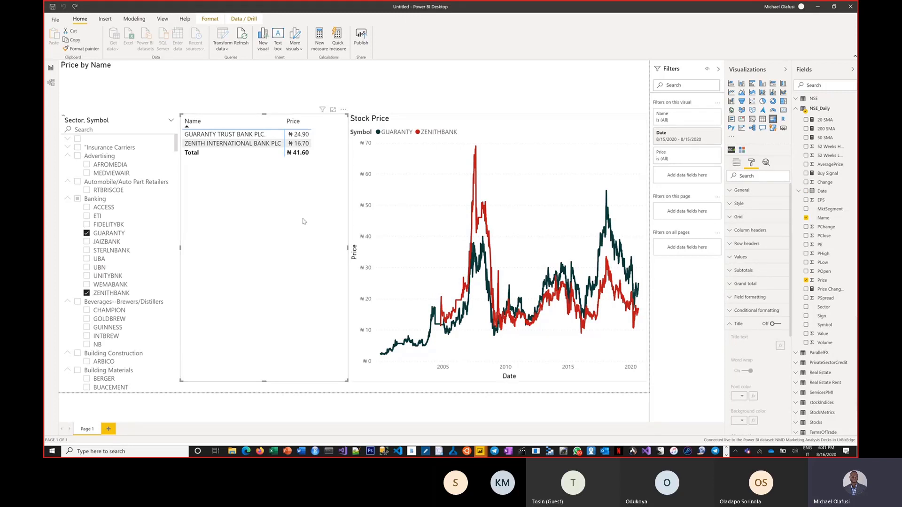
left_click_drag(304, 179, 305, 179)
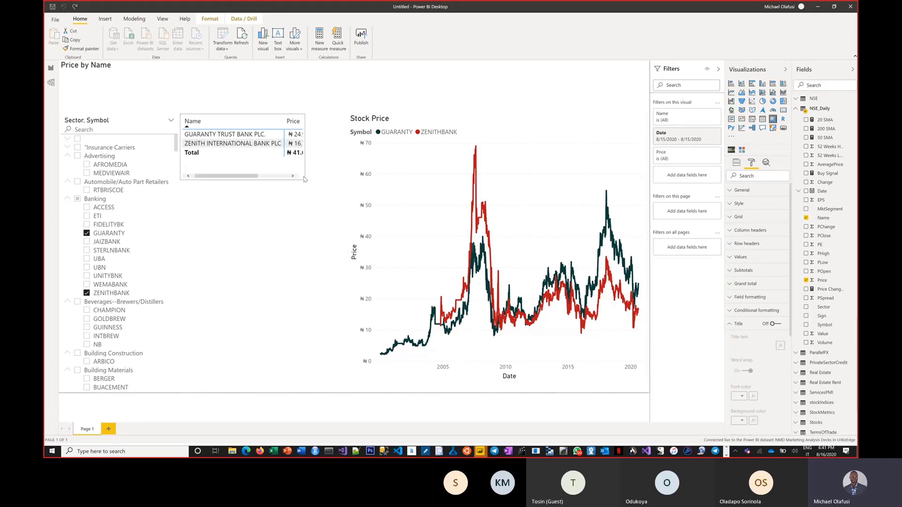
left_click(294, 203)
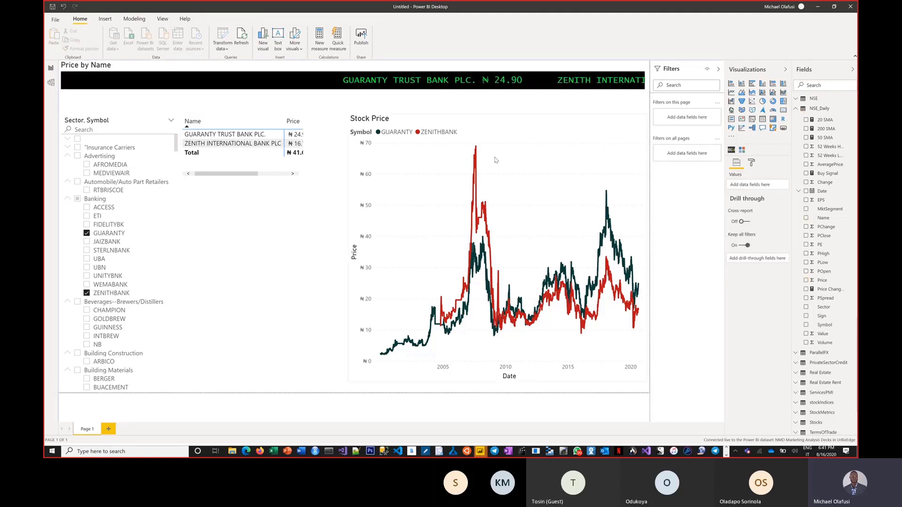
Add an empty Chiclet Slicer visual to the page below the Name and Price table
left_click(742, 151)
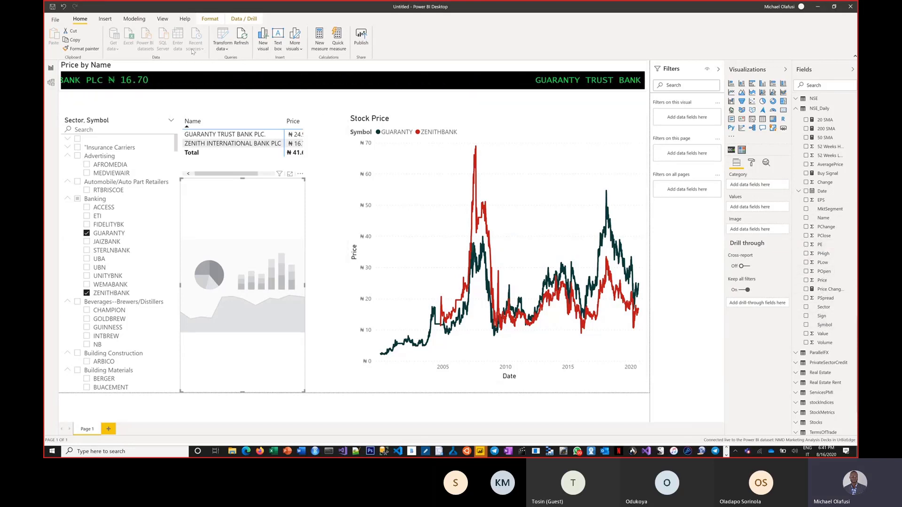
left_click(104, 20)
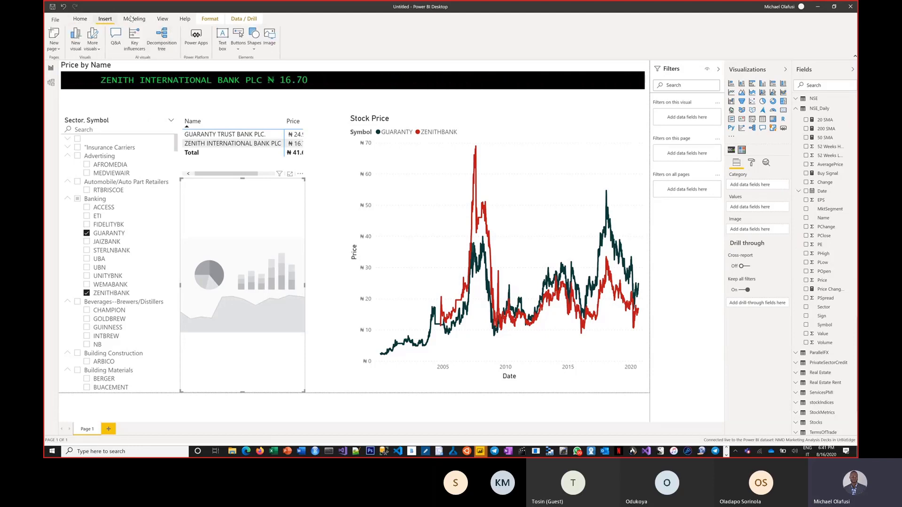
left_click(89, 20)
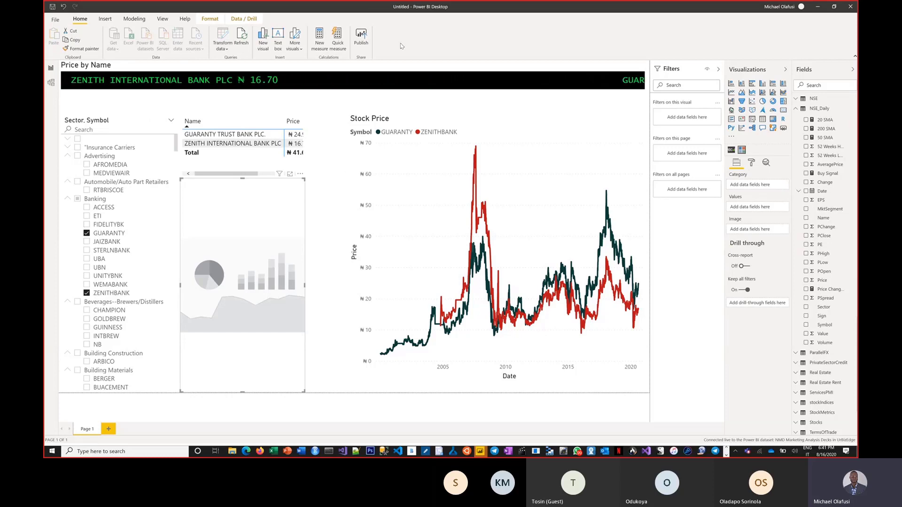
Switch to the Power BI Desktop window containing the NMD Marketing Analysis Decks report
key("alt+Tab")
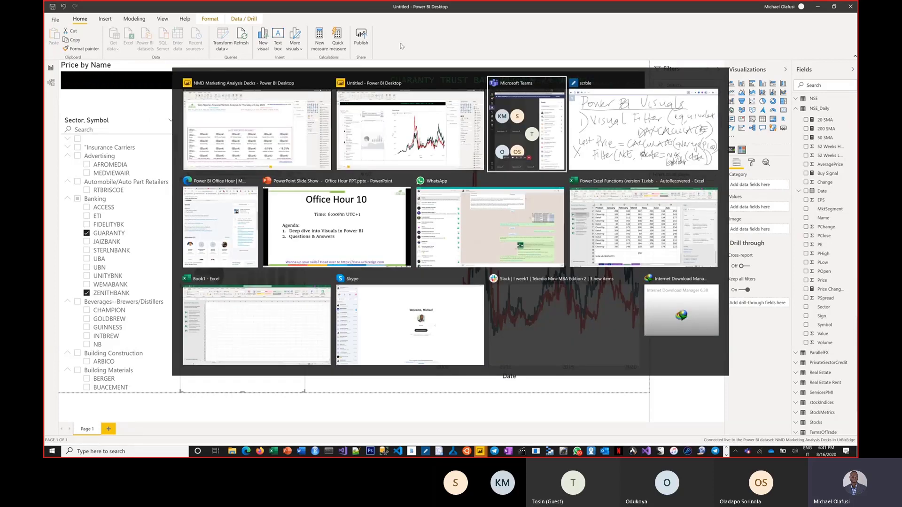
key("alt+shift+Tab")
key("alt+shift+Tab")
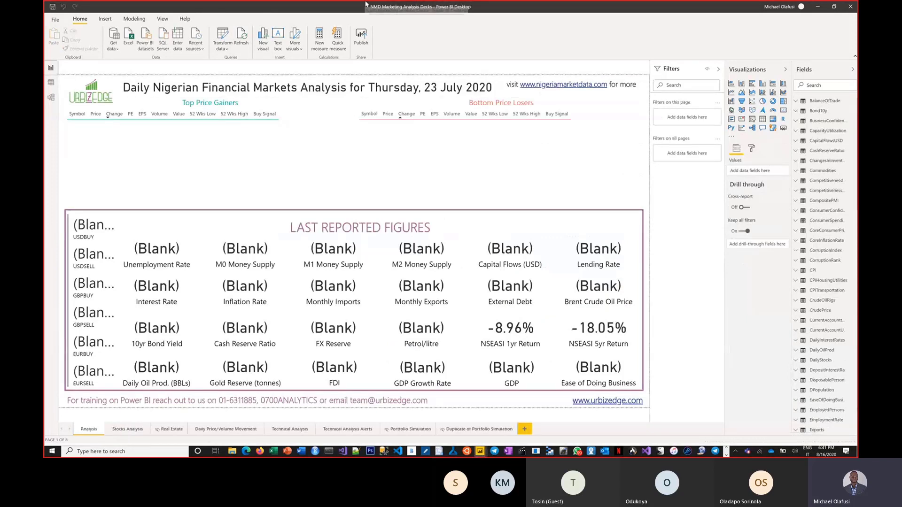
Save a copy of the report in Downloads as "NMD Marketing Analysis Decks demo"
left_click(55, 22)
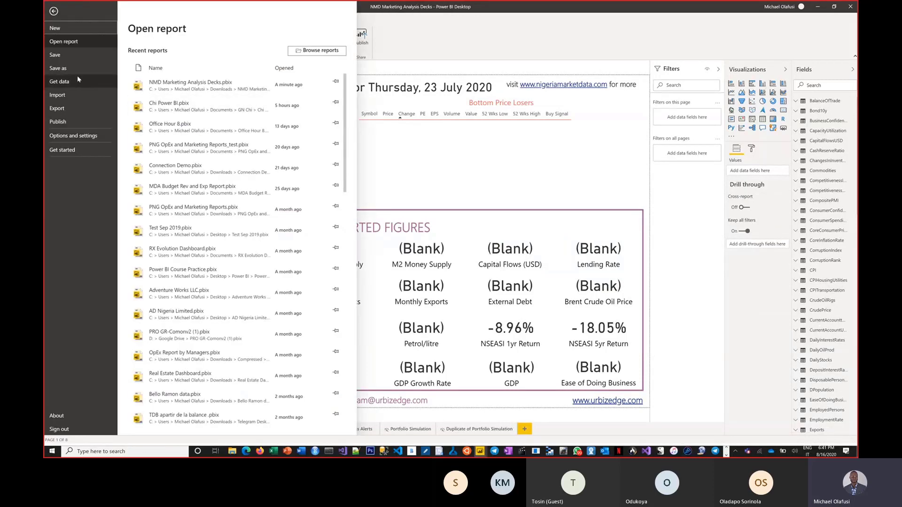
left_click(58, 69)
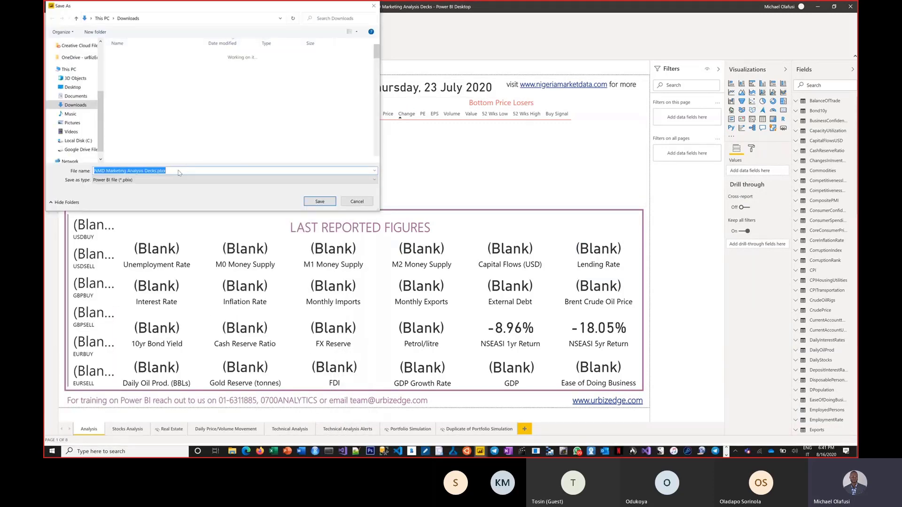
left_click(179, 171)
key("BackSpace")
key("BackSpace")
key("BackSpace")
key("BackSpace")
key("BackSpace")
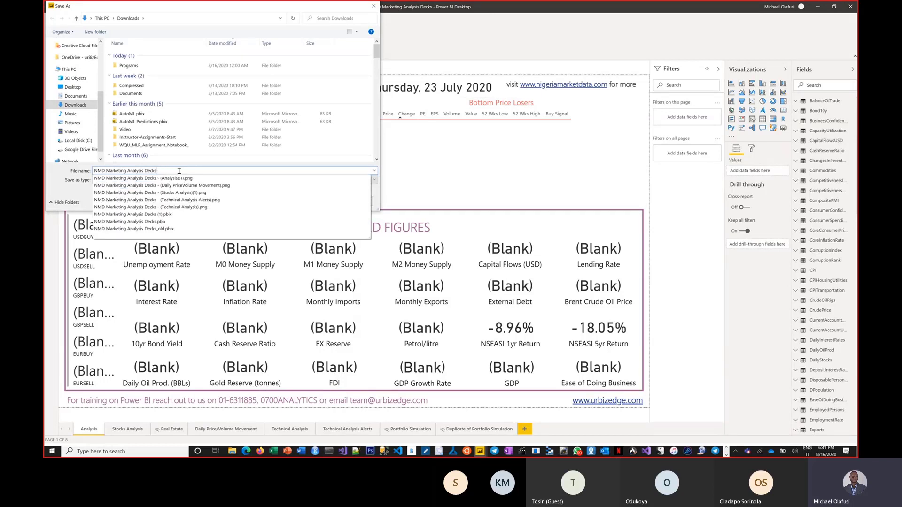
type("d")
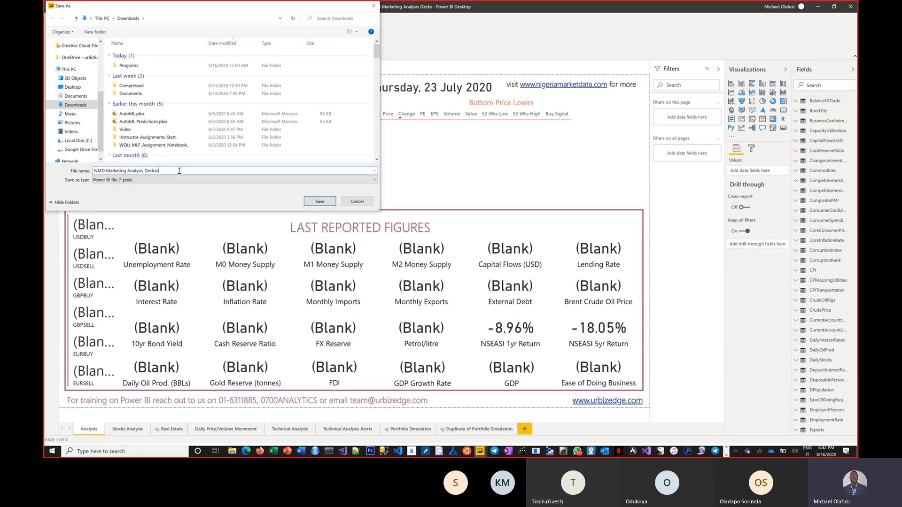
key("BackSpace")
type("demo")
left_click(313, 202)
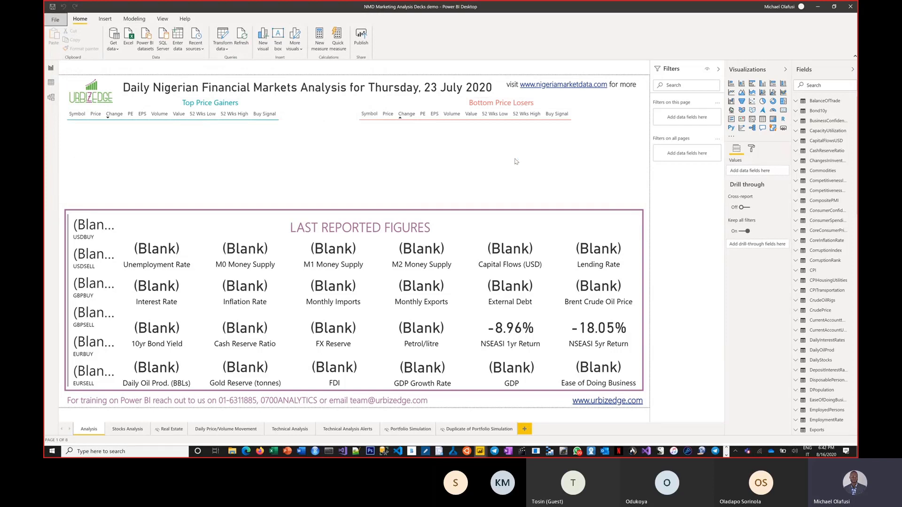
Add a new report page with an empty line chart, enlarged and moved to the middle of the canvas
left_click(525, 429)
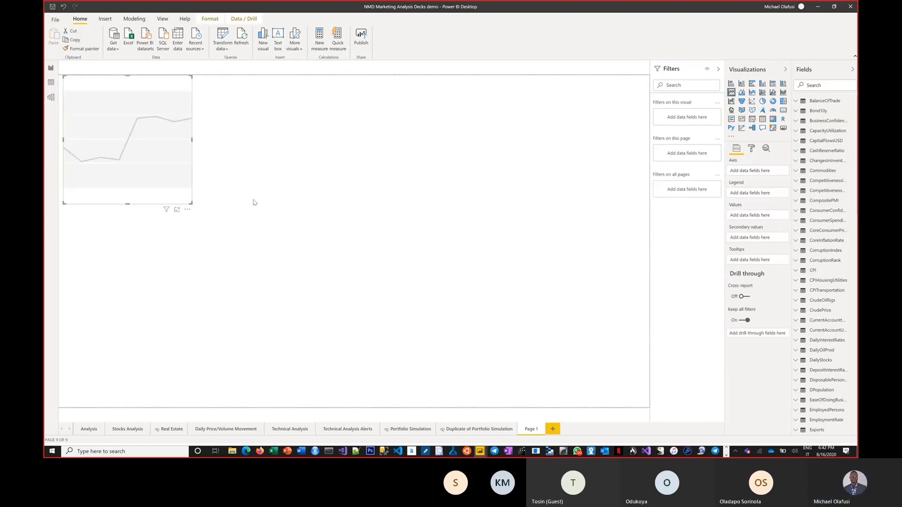
left_click_drag(191, 203, 436, 319)
left_click_drag(382, 279, 532, 334)
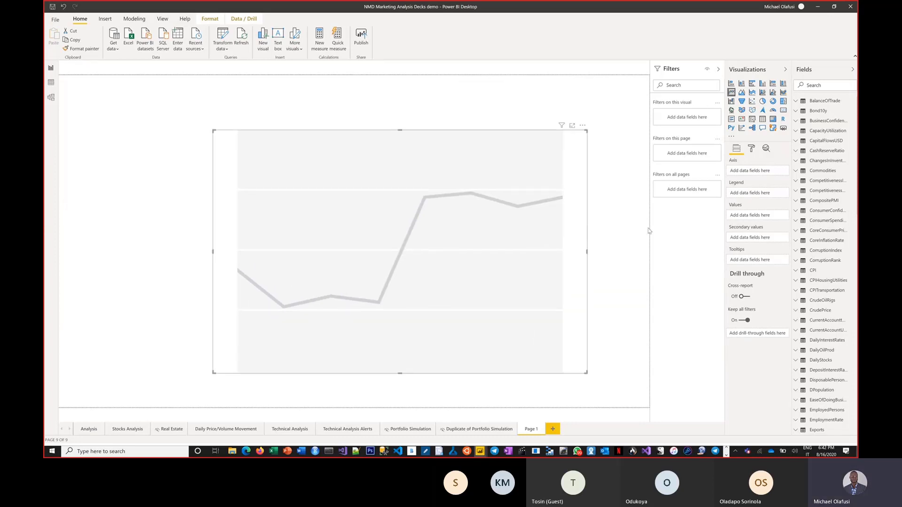
Add a slicer to the new page, narrow it and place it in the canvas's upper-left corner
left_click(752, 118)
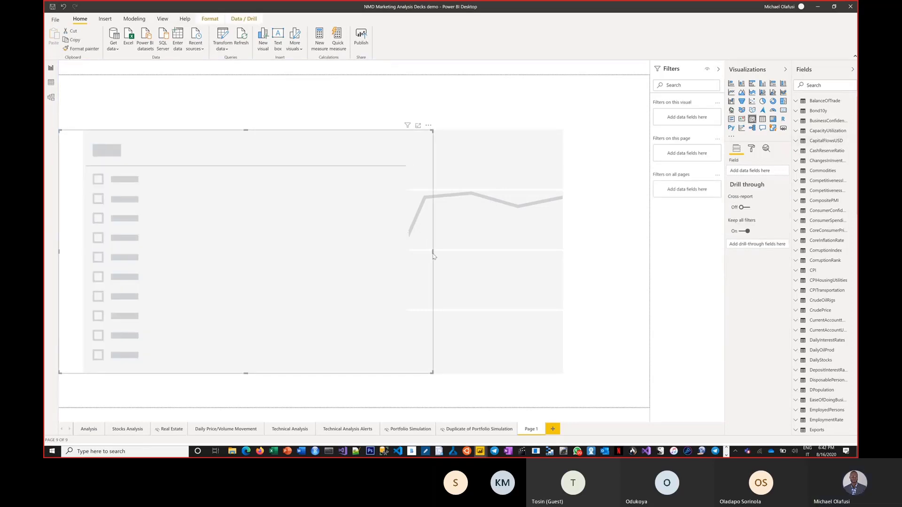
left_click_drag(432, 252, 129, 262)
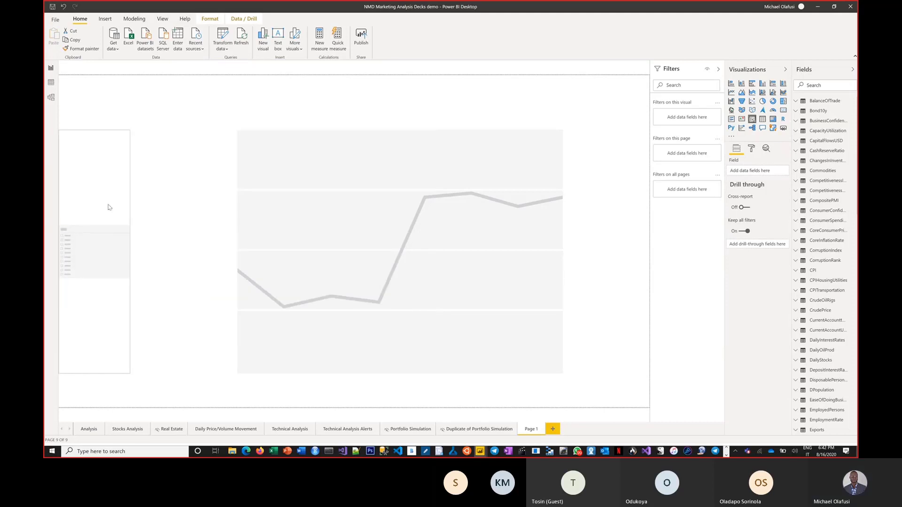
left_click_drag(108, 143, 113, 94)
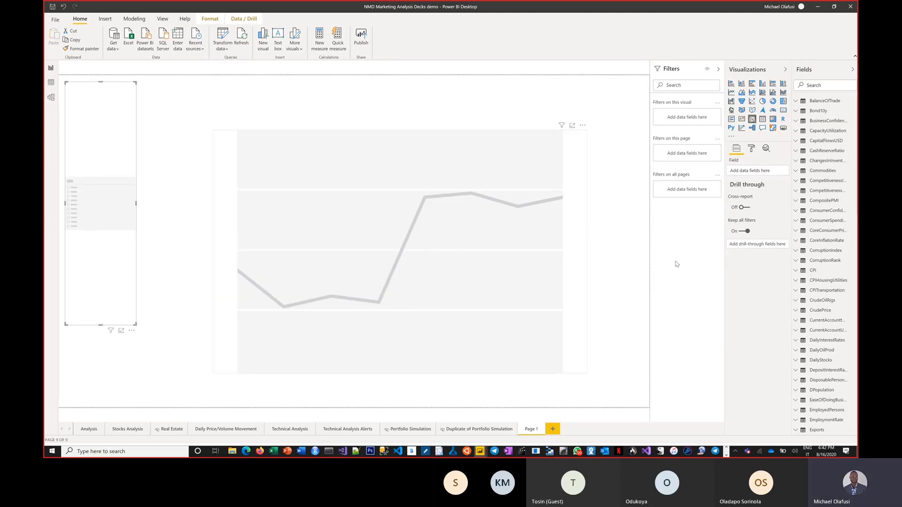
Assign the Symbol field from the NSE_Daily table to the slicer and extend the slicer down to near the canvas's lower edge
scroll(806, 304, "down", 10)
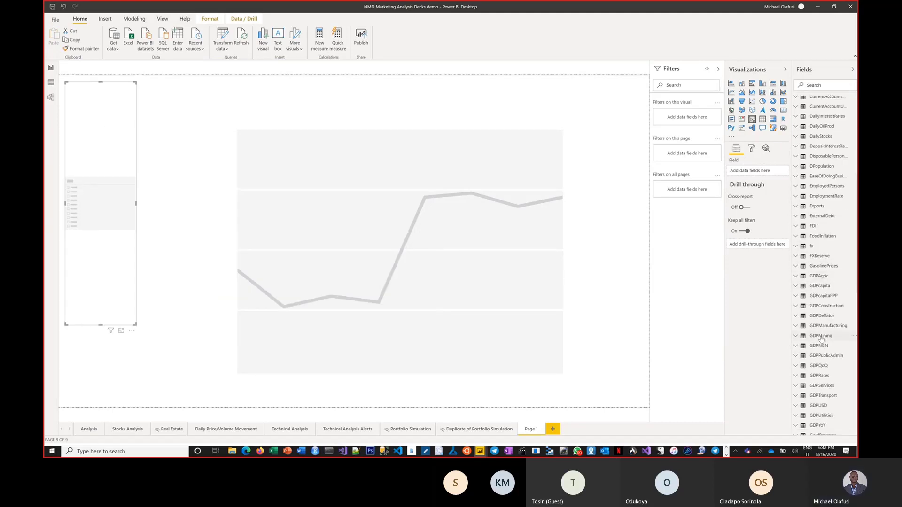
scroll(821, 338, "down", 6)
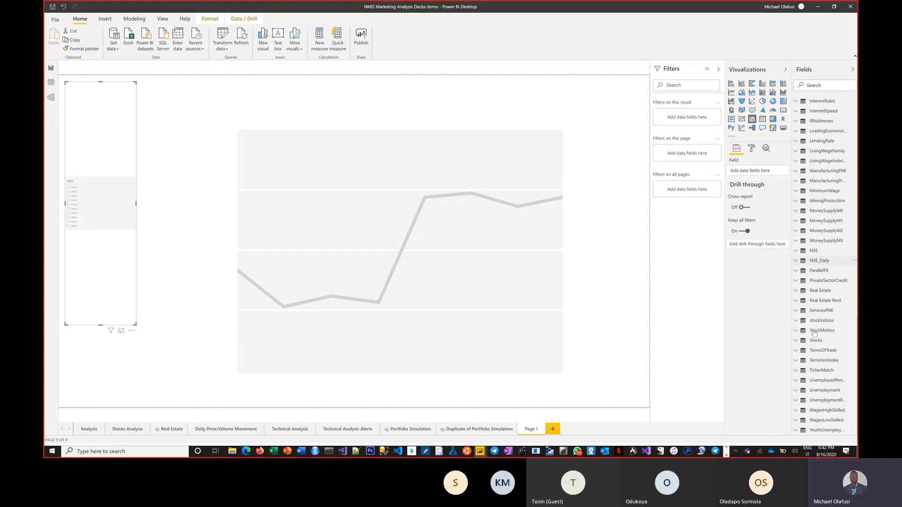
left_click(820, 261)
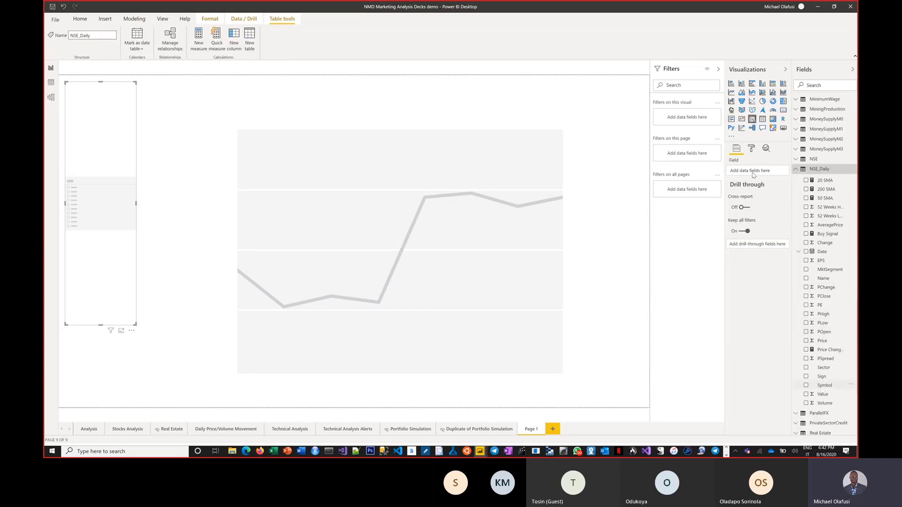
left_click_drag(753, 175, 752, 175)
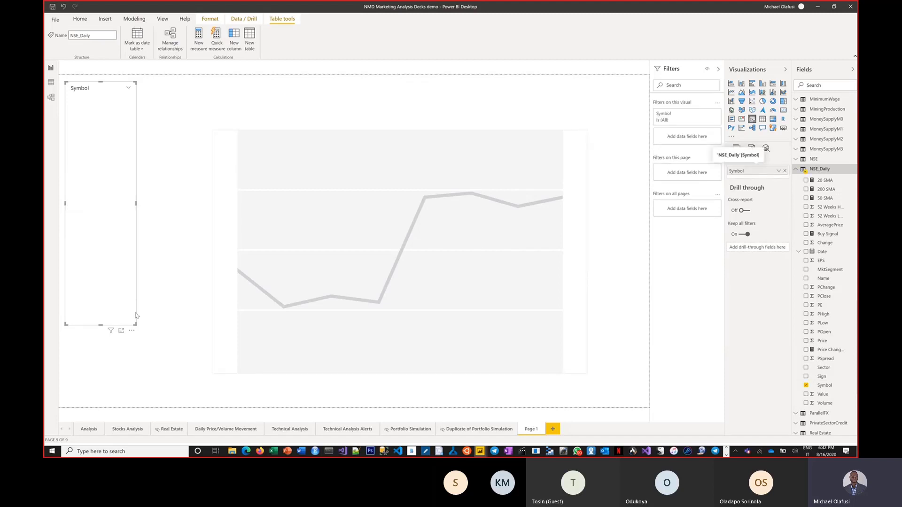
left_click_drag(135, 323, 143, 395)
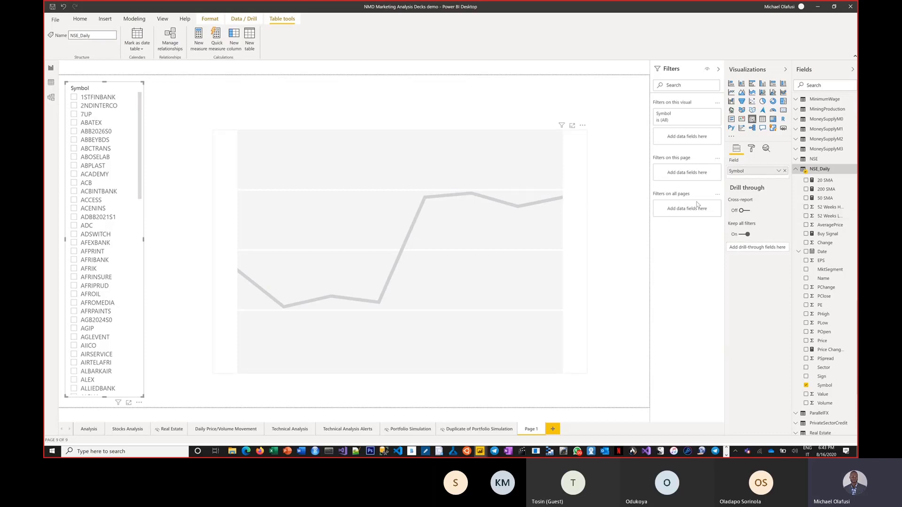
Plot Price as the line chart's values with Date on the axis, using the plain date instead of the date hierarchy
left_click(423, 252)
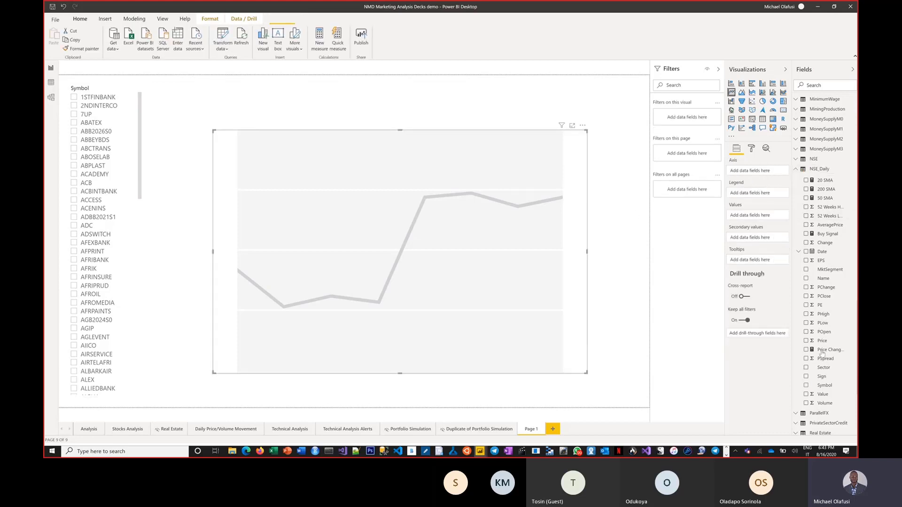
left_click_drag(825, 346, 757, 217)
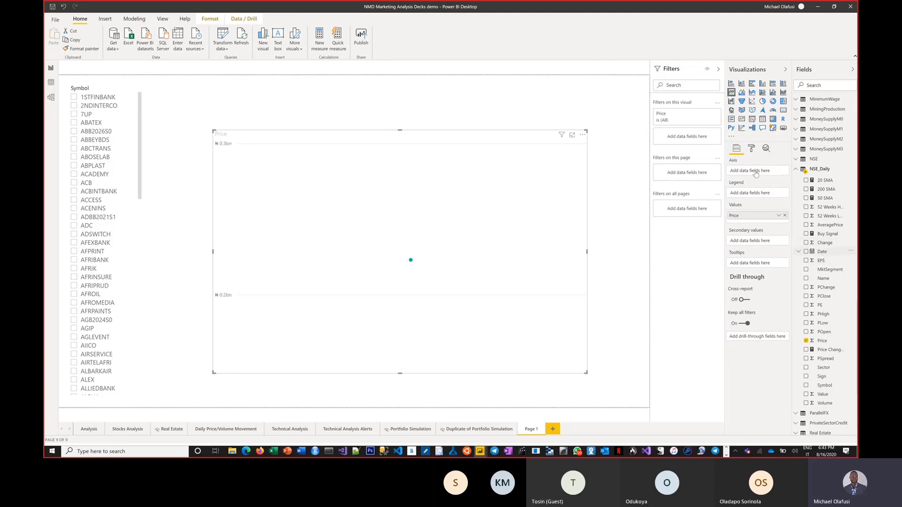
left_click_drag(756, 174, 755, 174)
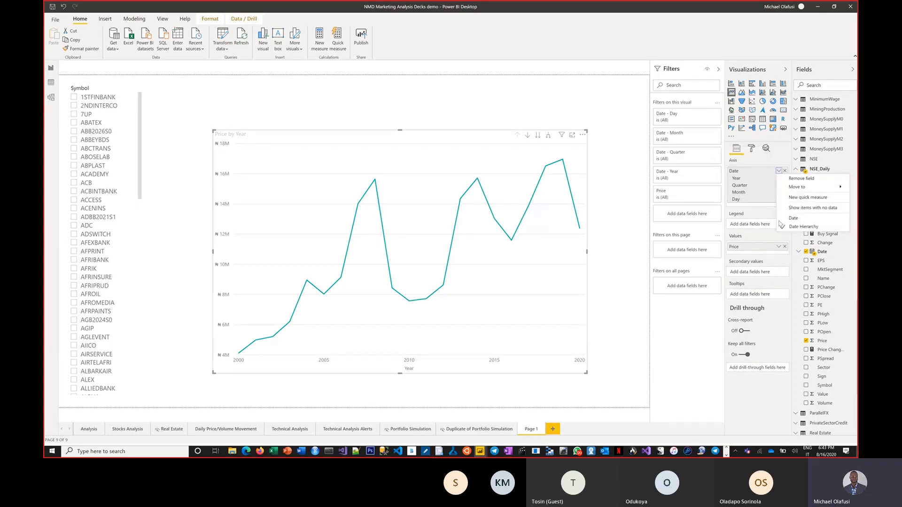
left_click(795, 220)
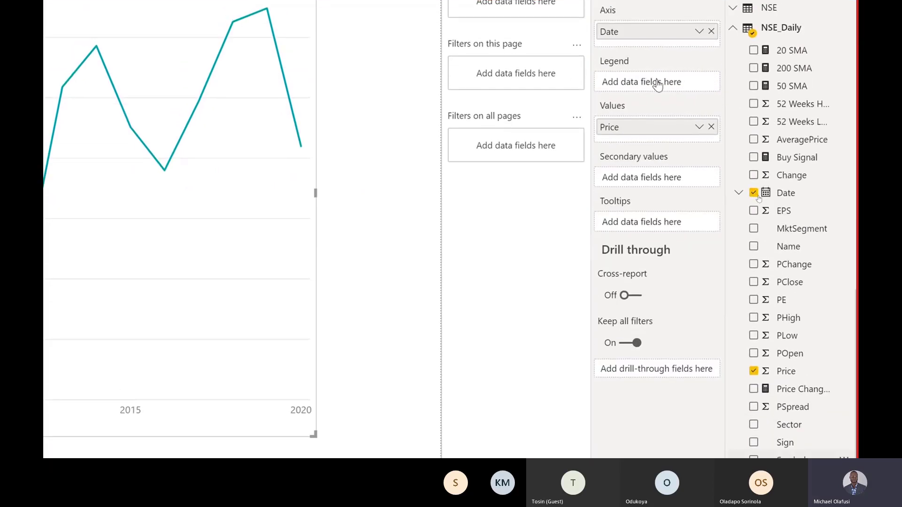
Add Symbol as the line chart's legend and filter the page to ACCESS with the Symbol slicer
left_click_drag(656, 81, 659, 82)
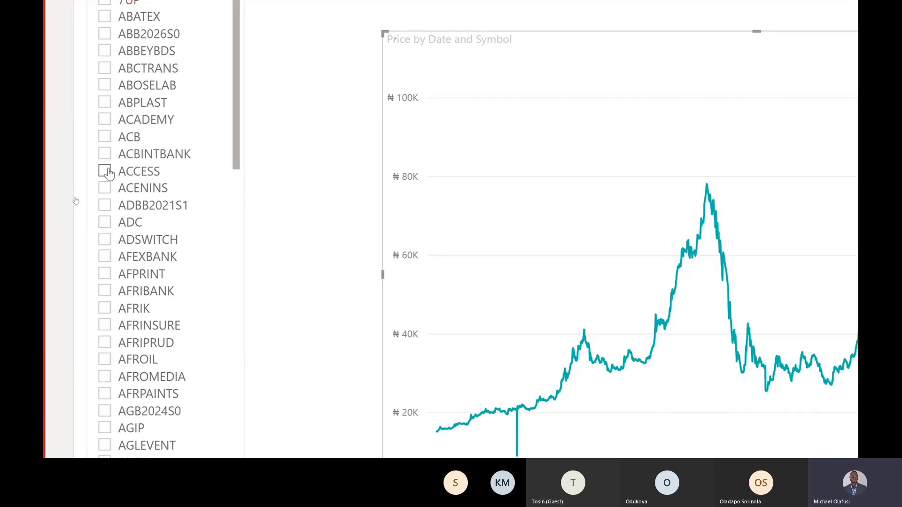
left_click(105, 171)
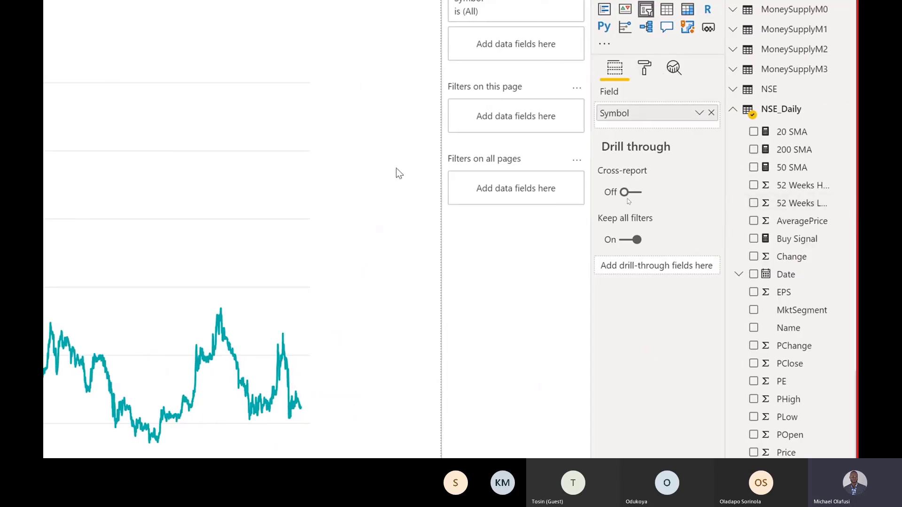
key("Delete")
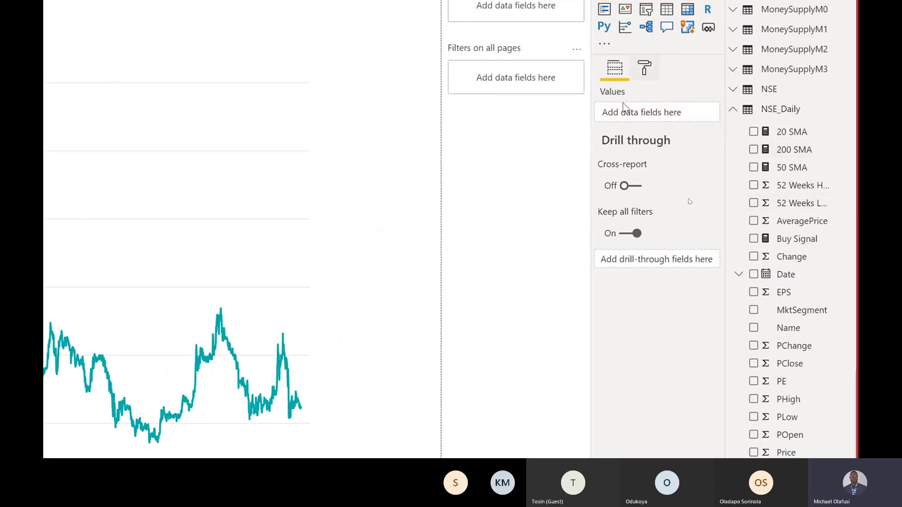
Change the line chart's title text to "Stock Chart"
left_click(308, 168)
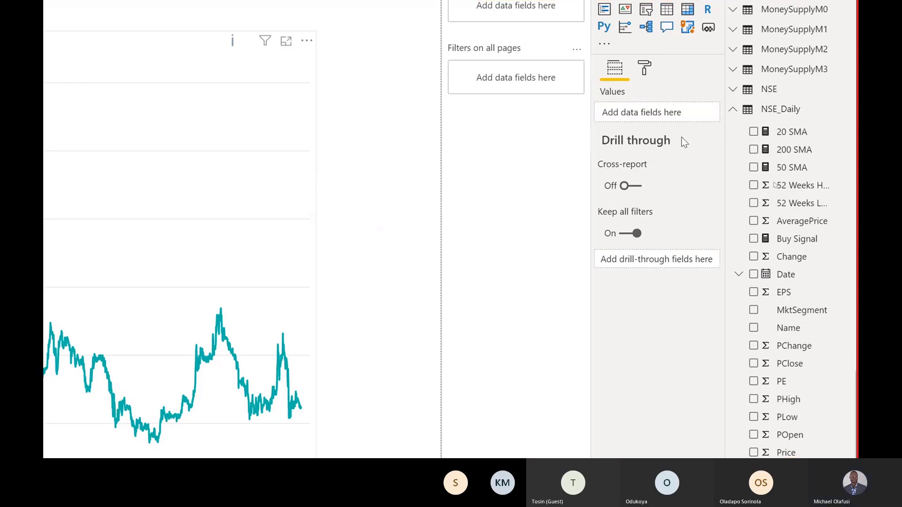
left_click(644, 70)
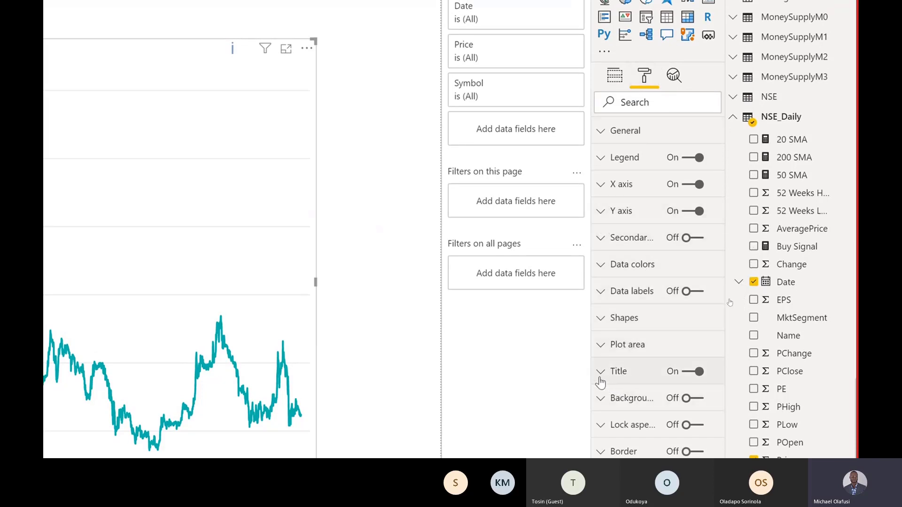
left_click(643, 371)
scroll(639, 301, "down", 3)
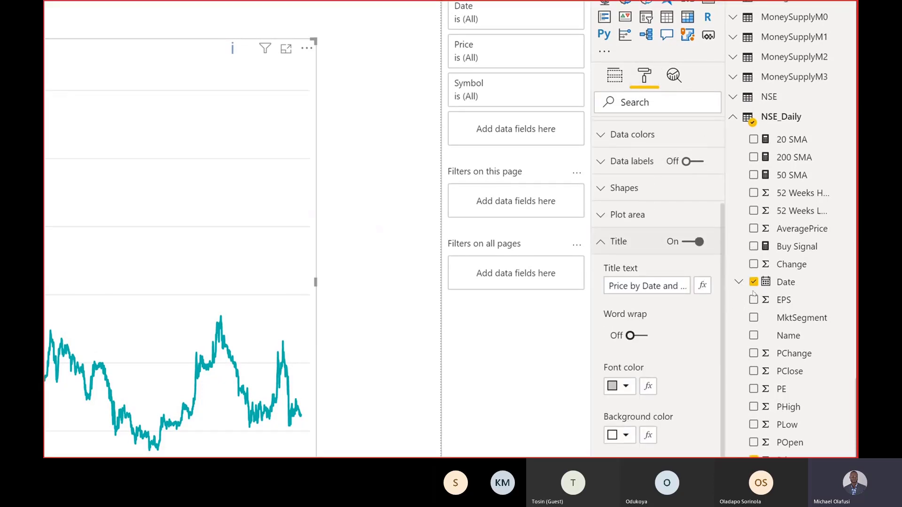
left_click(621, 273)
key("ctrl+a")
type("Stock")
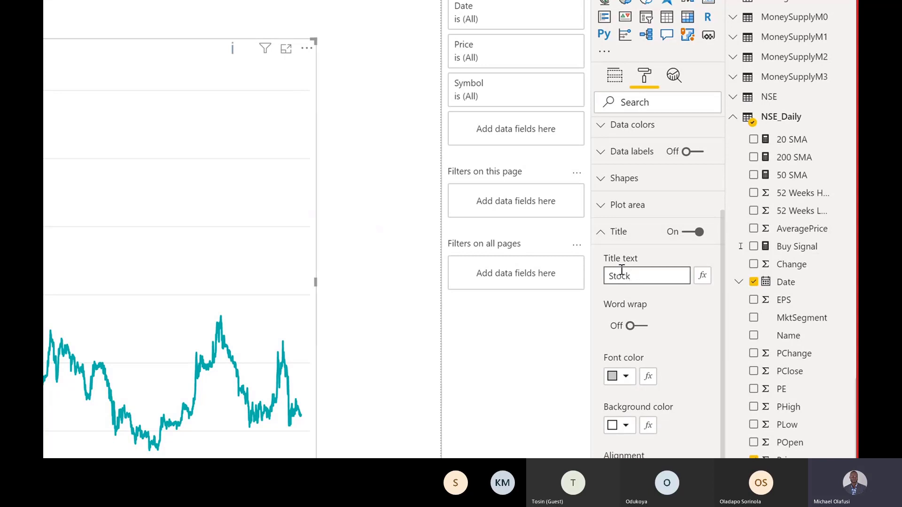
type("Chart")
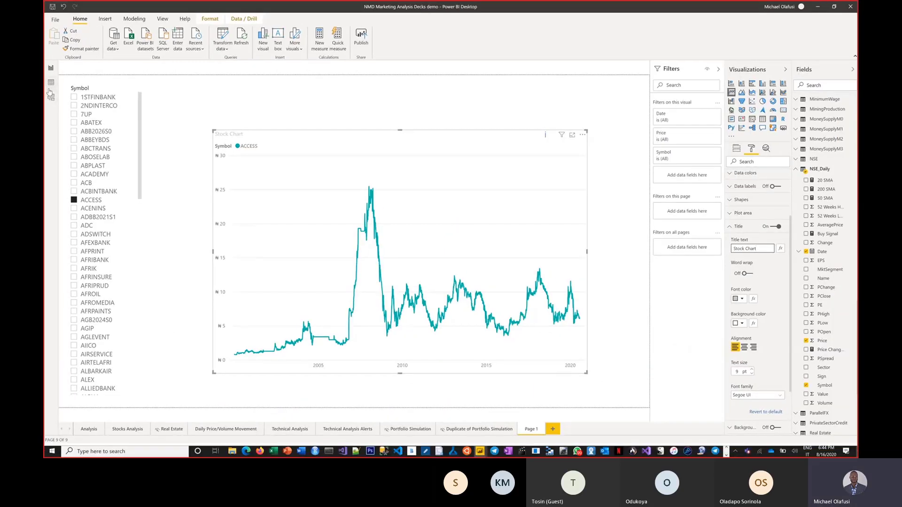
Switch to the data view and show the rows of the NSE_Daily table
left_click(51, 84)
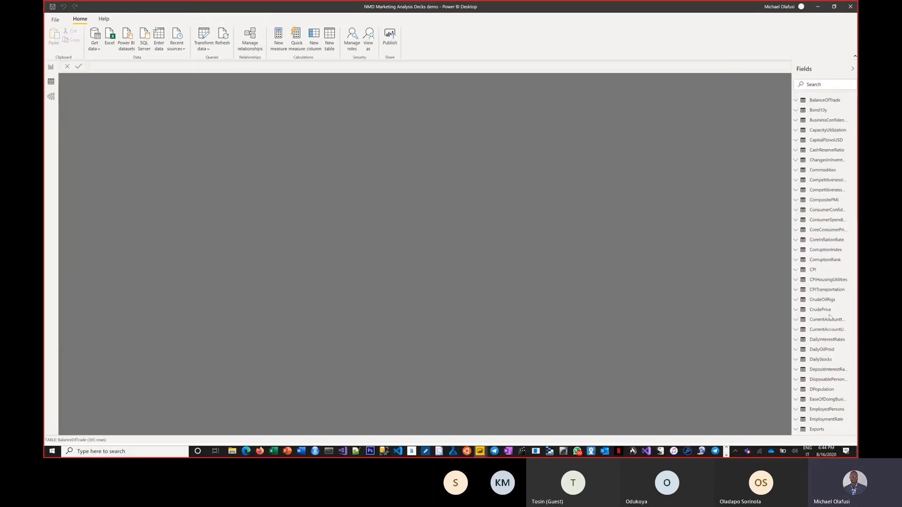
scroll(830, 318, "down", 5)
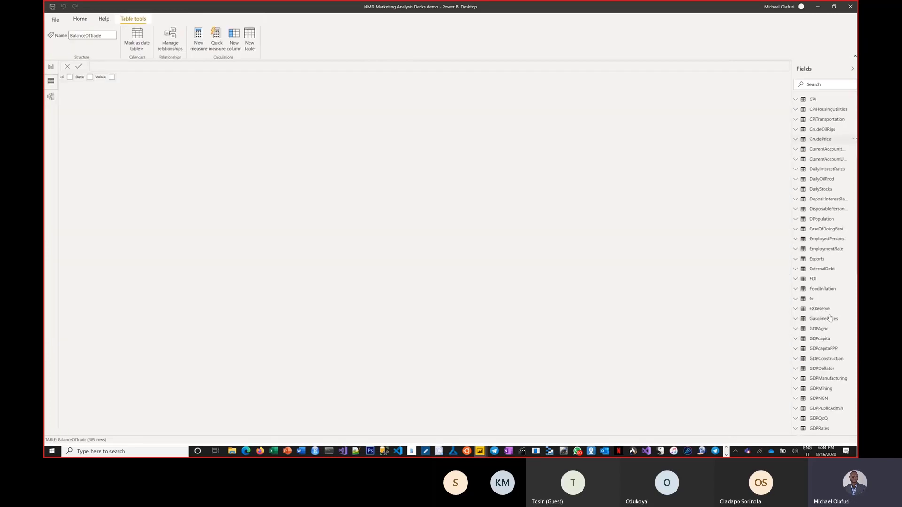
scroll(828, 306, "down", 10)
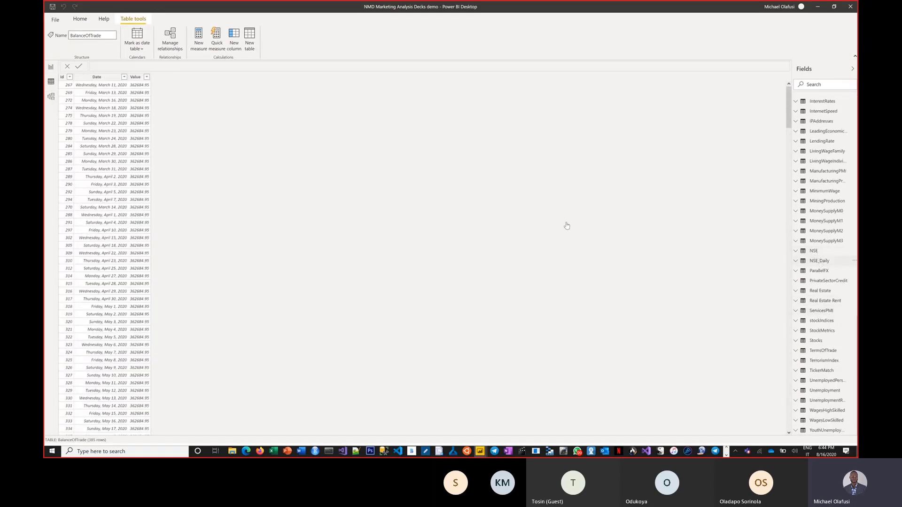
left_click(842, 259)
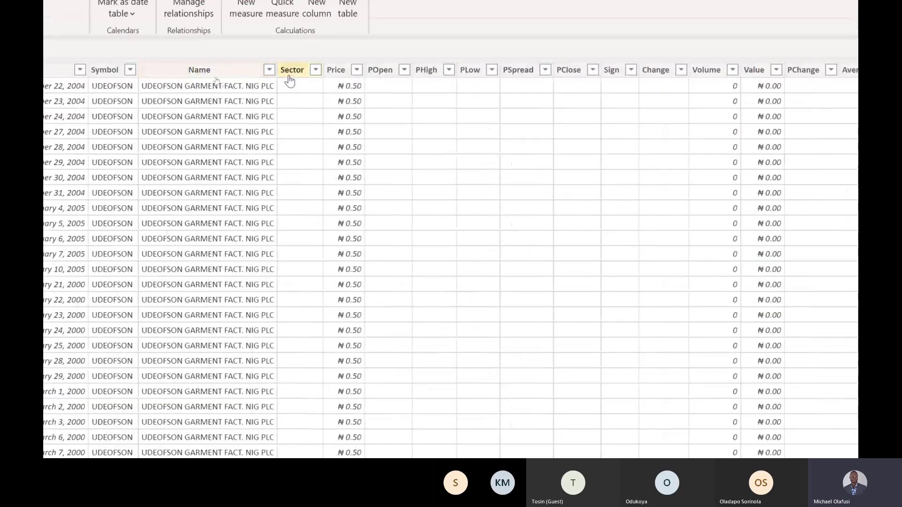
Filter the NSE_Daily table's Name column for "access", keeping only ACCESS BANK PLC
left_click_drag(273, 69, 272, 75)
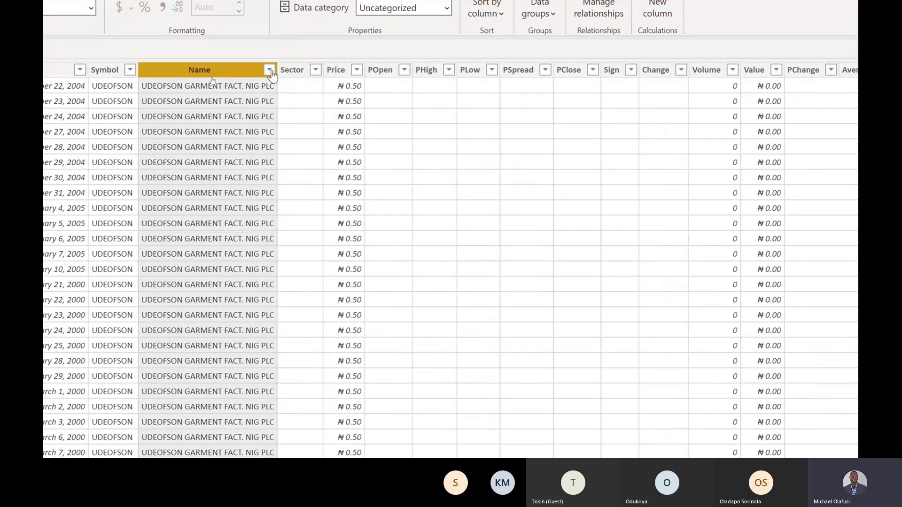
left_click(270, 70)
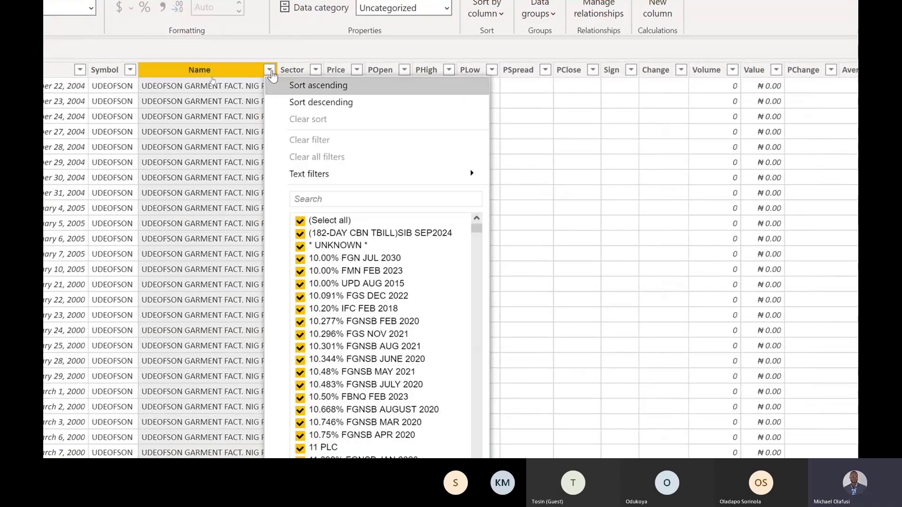
left_click(390, 201)
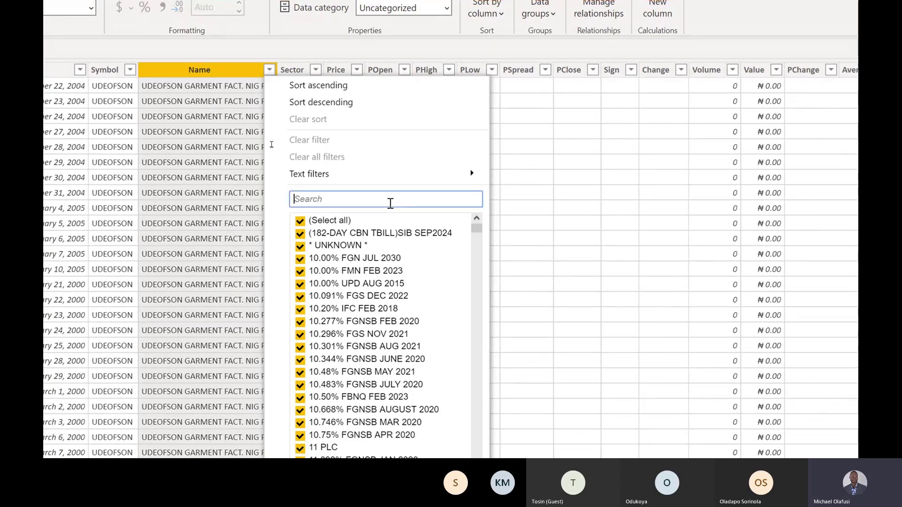
type("access")
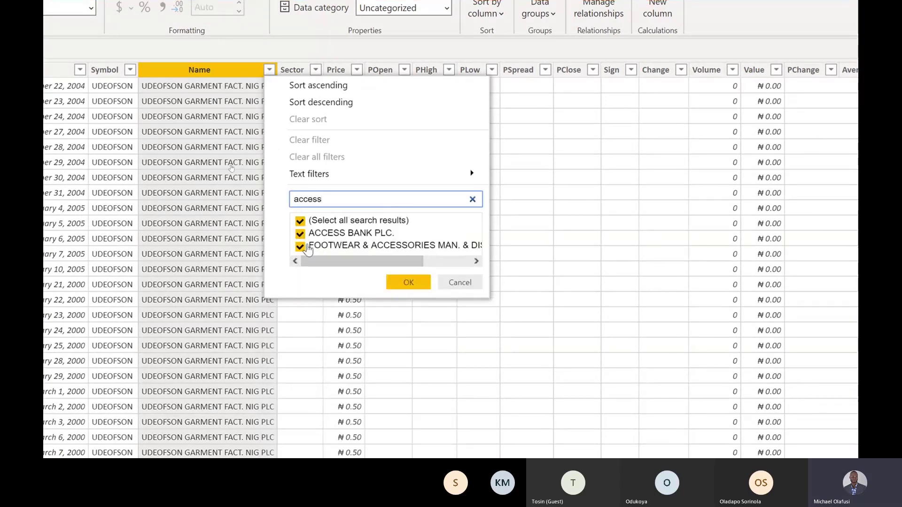
left_click(300, 246)
left_click(408, 283)
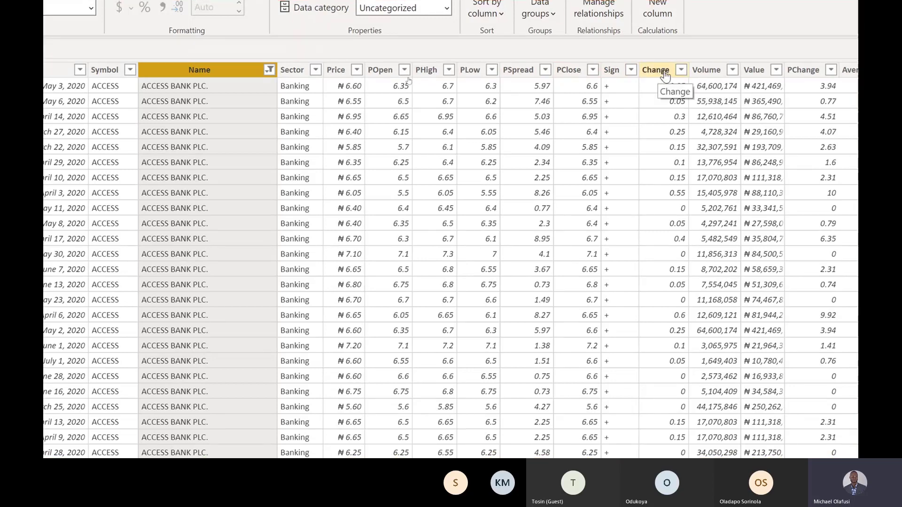
Examine the values of the PChange column in its filter list, leaving the column unfiltered
scroll(758, 82, "right", 3)
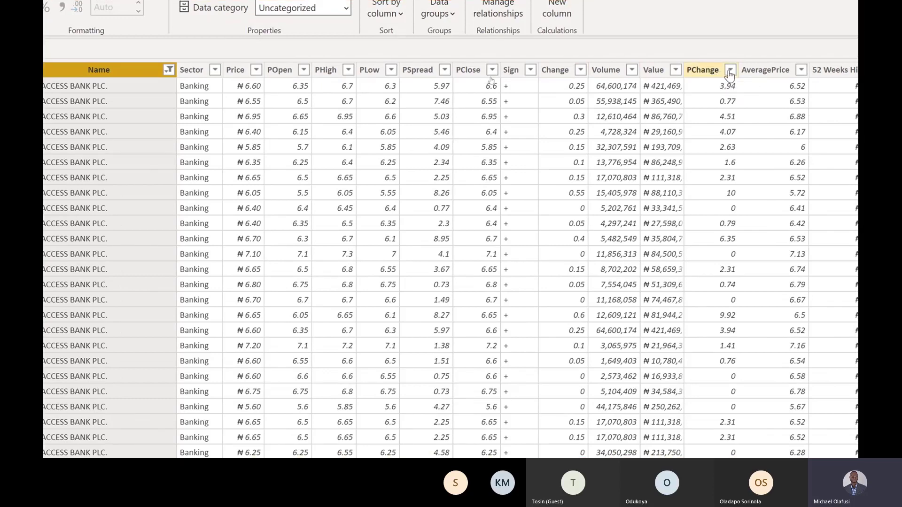
left_click(729, 74)
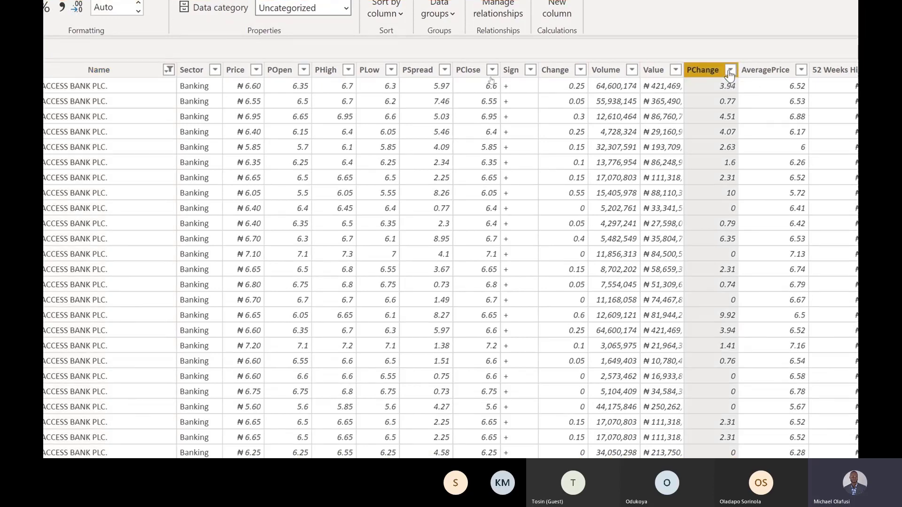
left_click(729, 74)
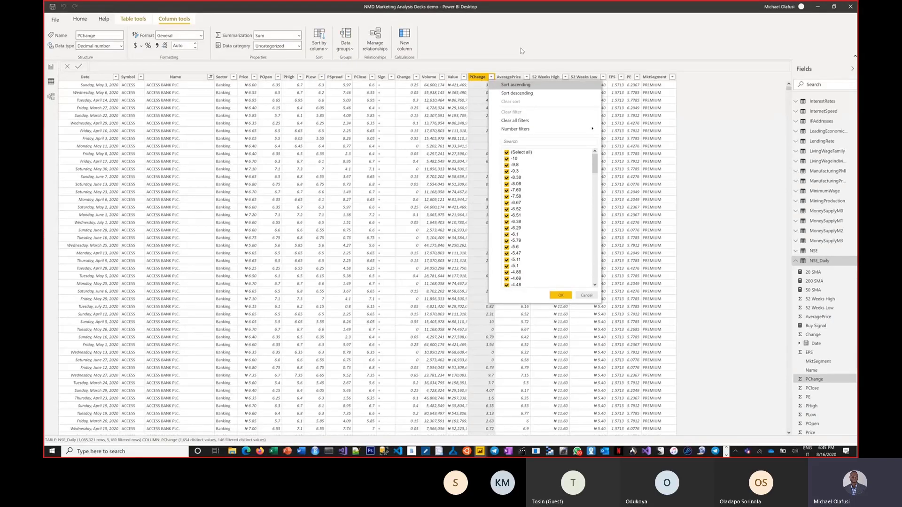
left_click(520, 49)
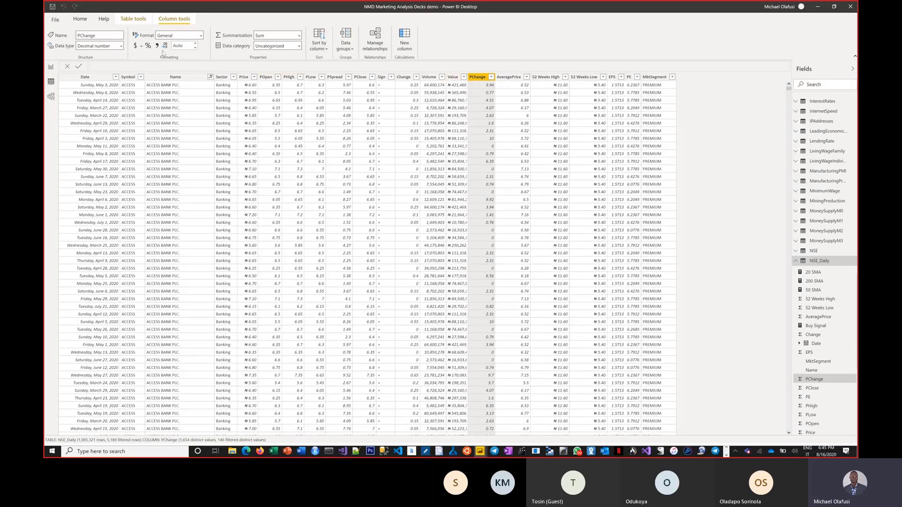
Return to the report page and open the chart title's conditional formatting by field value with its list of fields
left_click(55, 68)
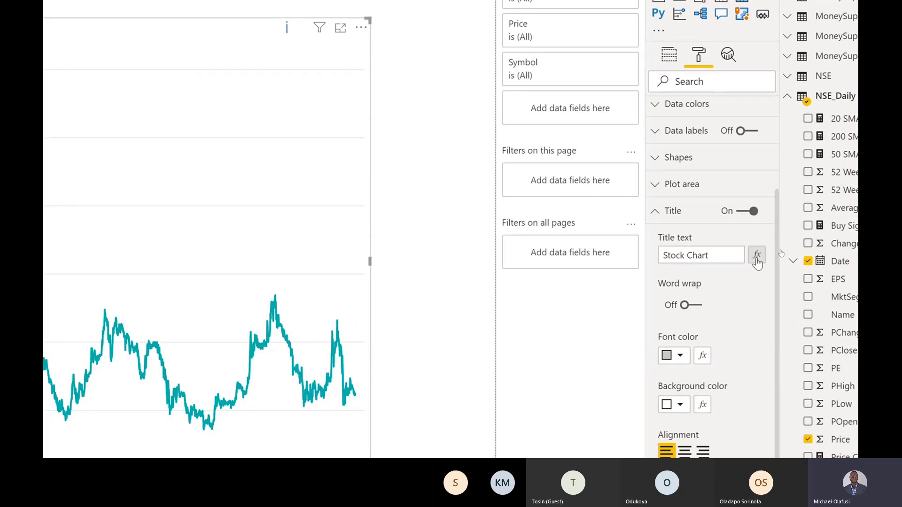
left_click(757, 258)
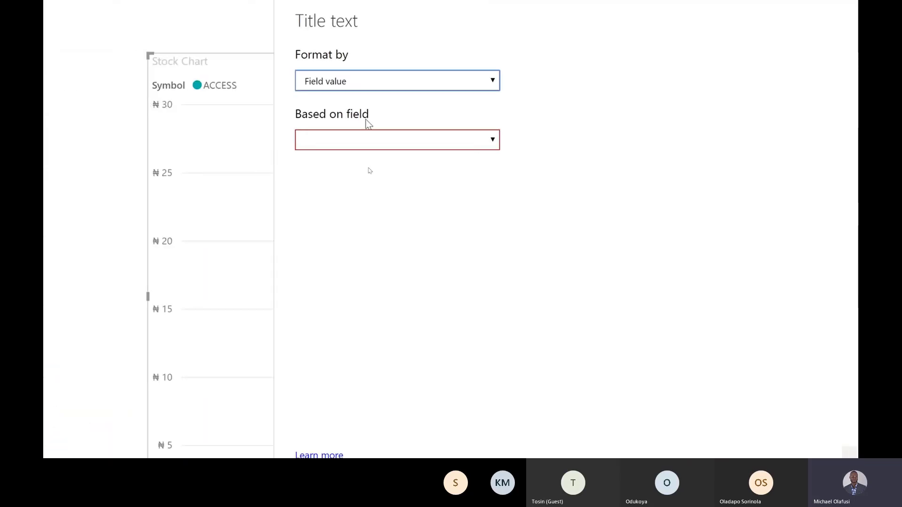
left_click(493, 147)
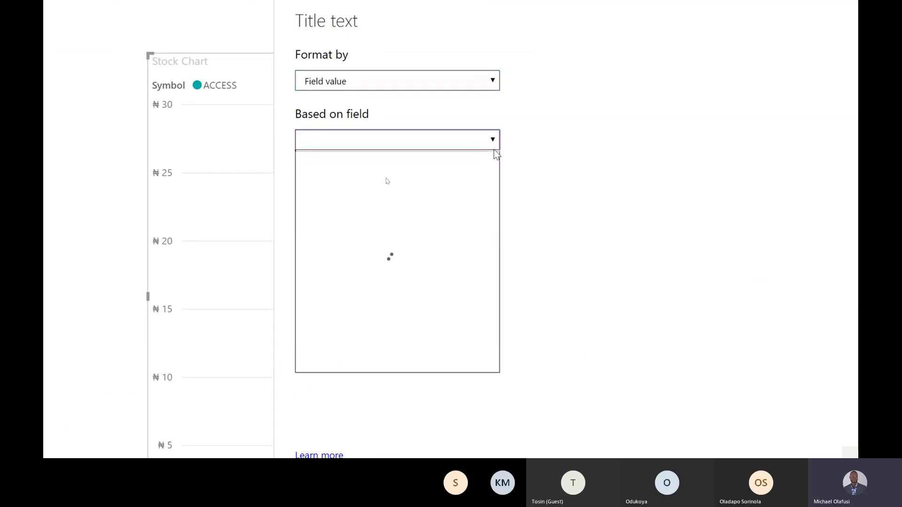
left_click(413, 138)
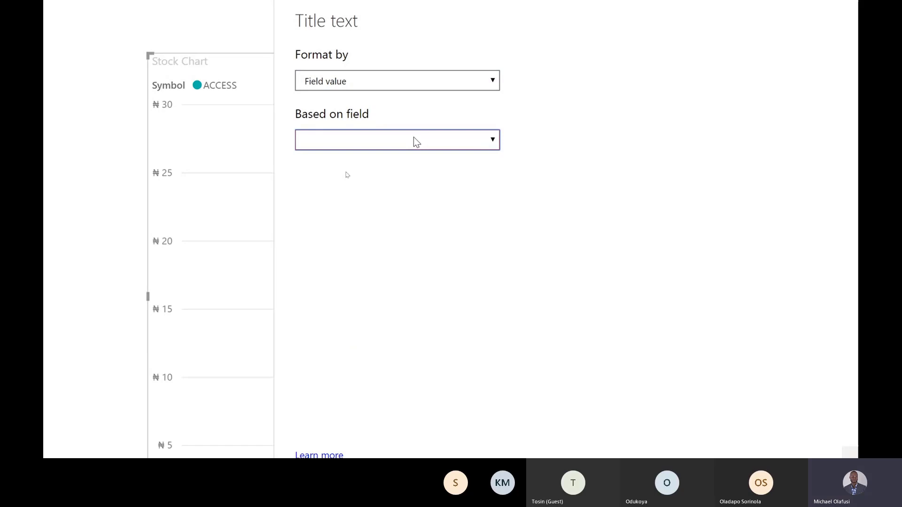
left_click(464, 138)
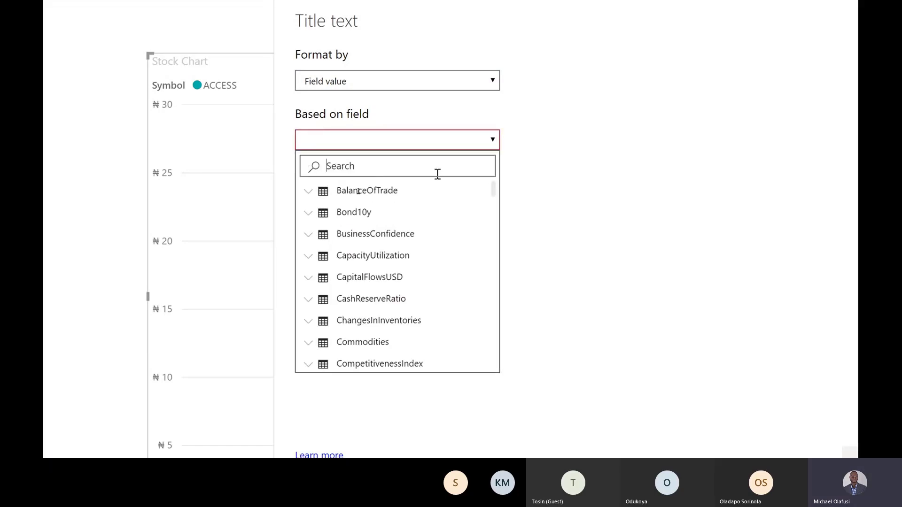
Search the title's field list for "pchange" and try to base the title on PChange from NSE_Daily
type("price")
key("BackSpace")
key("BackSpace")
key("BackSpace")
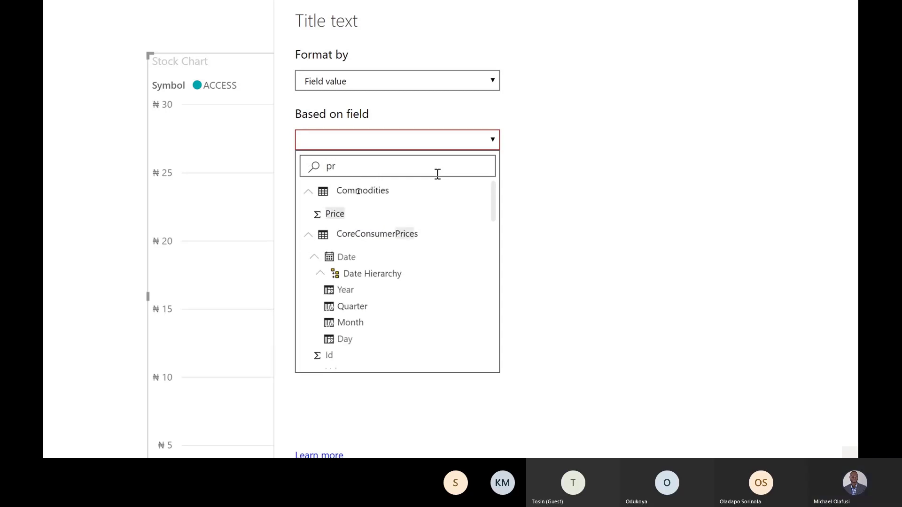
key("BackSpace")
type("change")
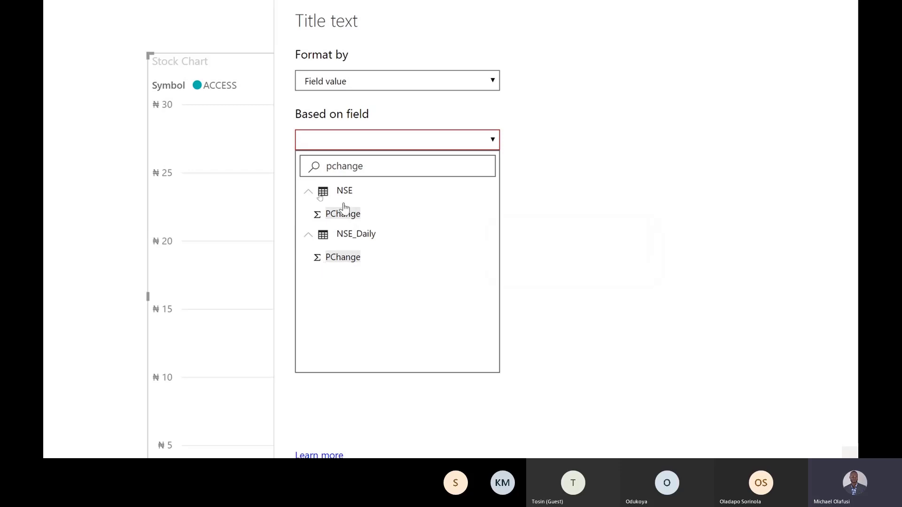
left_click(492, 83)
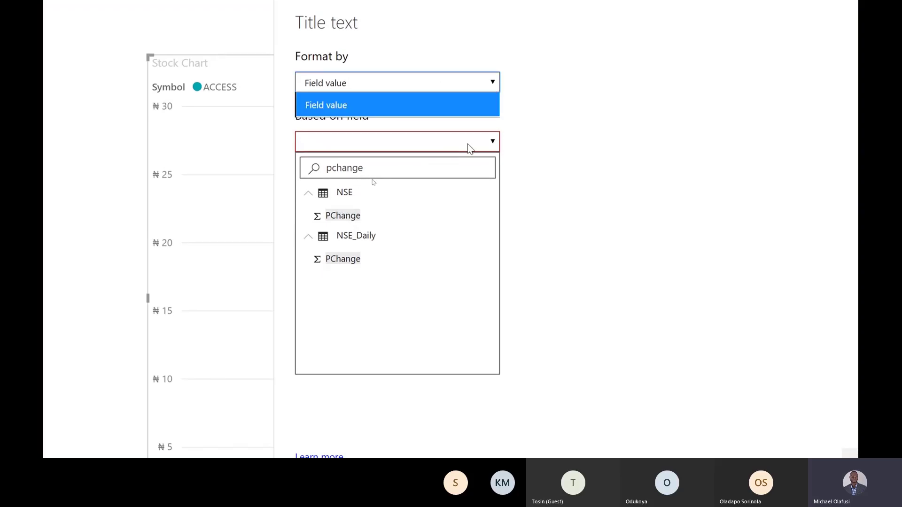
left_click(342, 259)
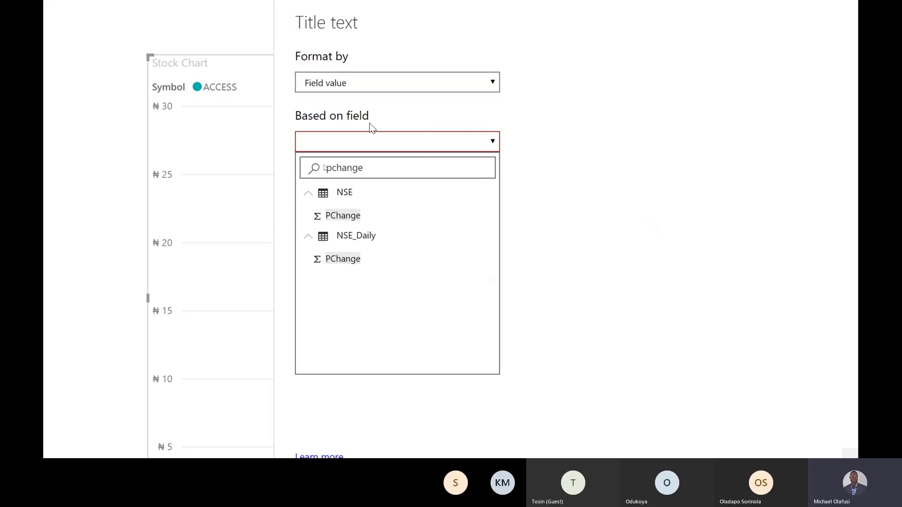
Clear the search text in the title's field list to show all tables again
key("BackSpace")
key("BackSpace")
key("BackSpace")
key("BackSpace")
key("BackSpace")
key("BackSpace")
key("BackSpace")
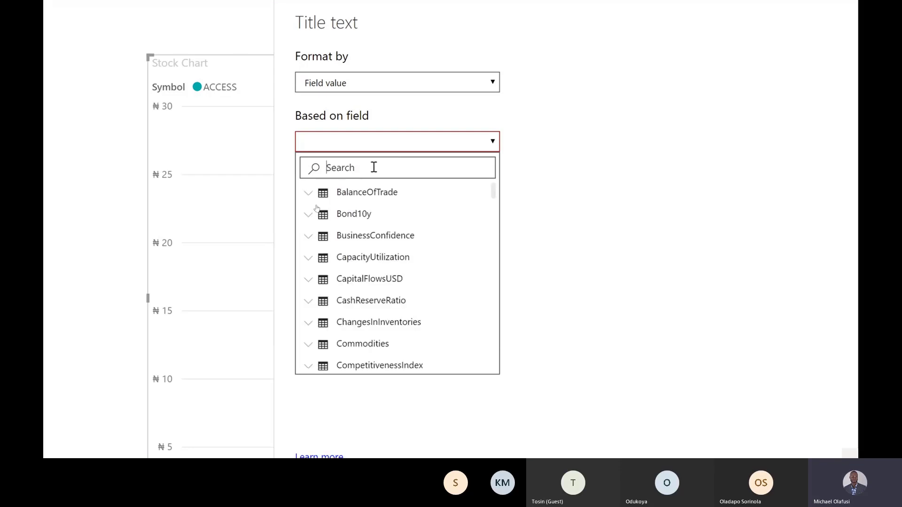
Try basing the chart title on the Name field from the NSE_Daily table
scroll(360, 263, "down", 5)
scroll(360, 267, "down", 15)
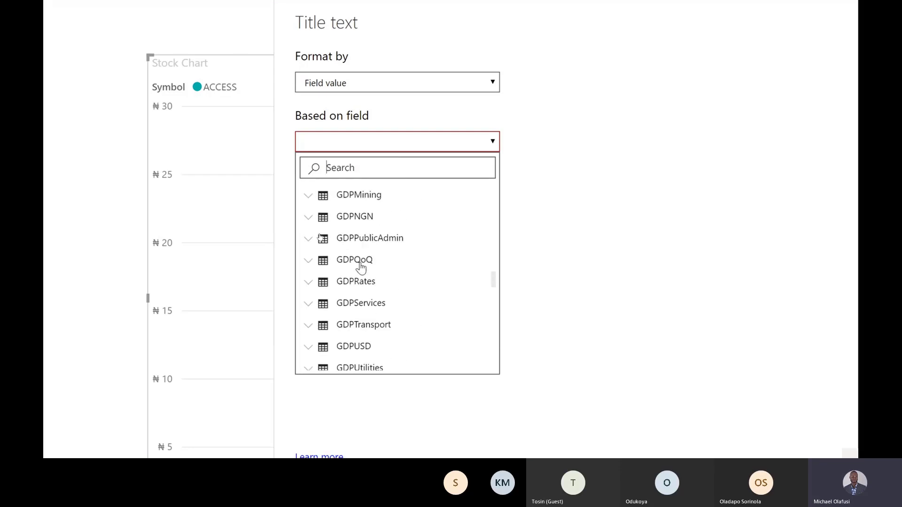
scroll(360, 268, "up", 5)
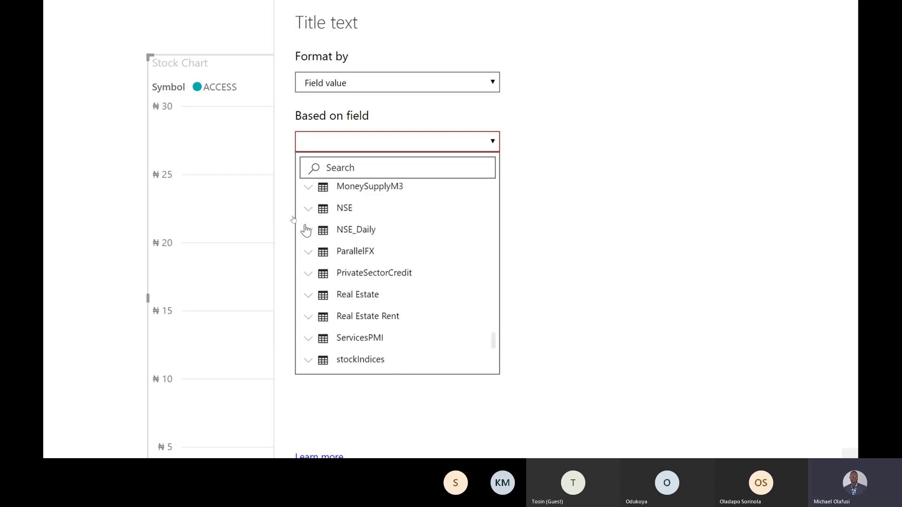
left_click(307, 230)
scroll(365, 260, "down", 10)
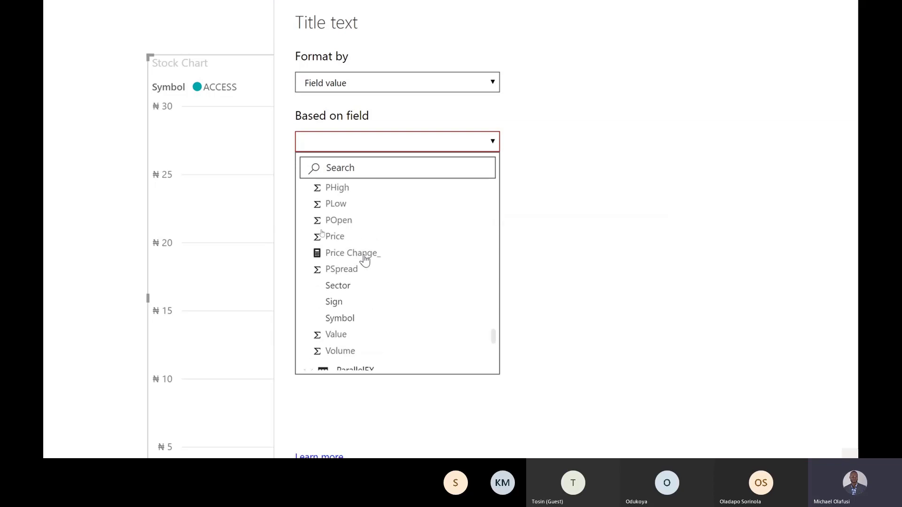
scroll(364, 261, "up", 5)
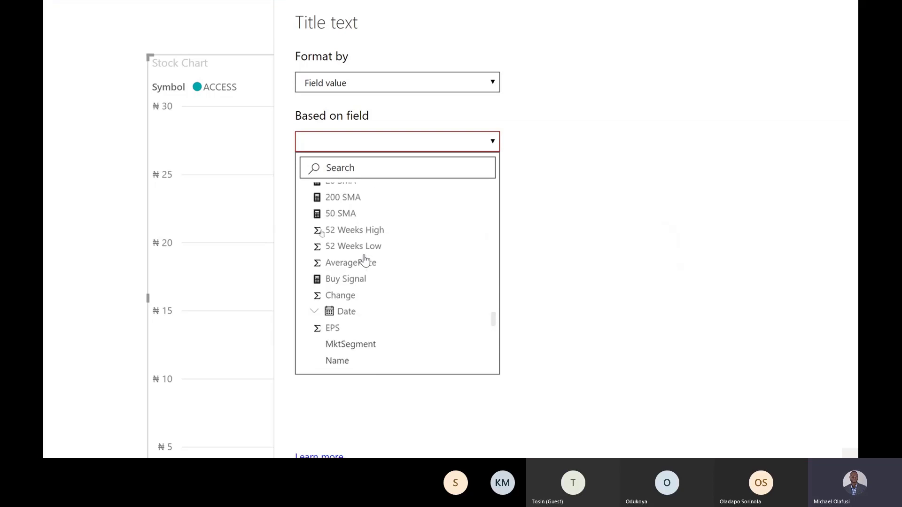
scroll(365, 260, "up", 2)
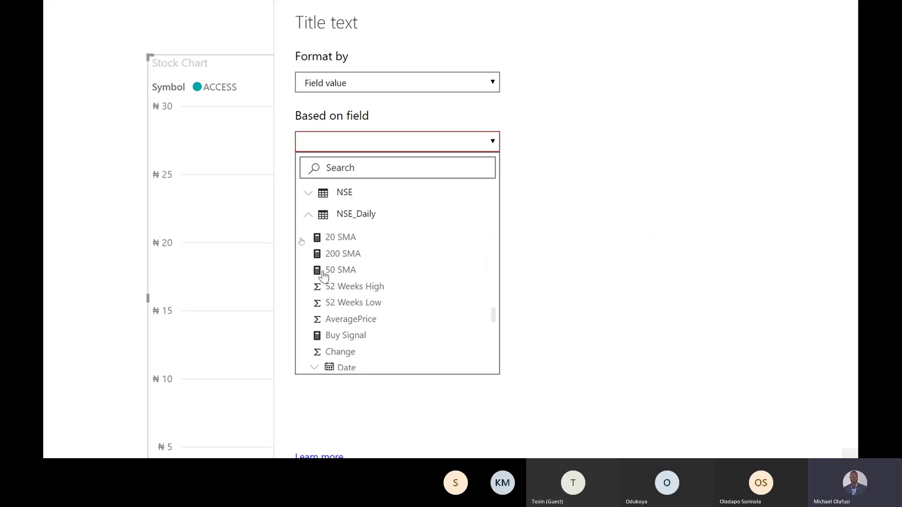
scroll(323, 276, "down", 5)
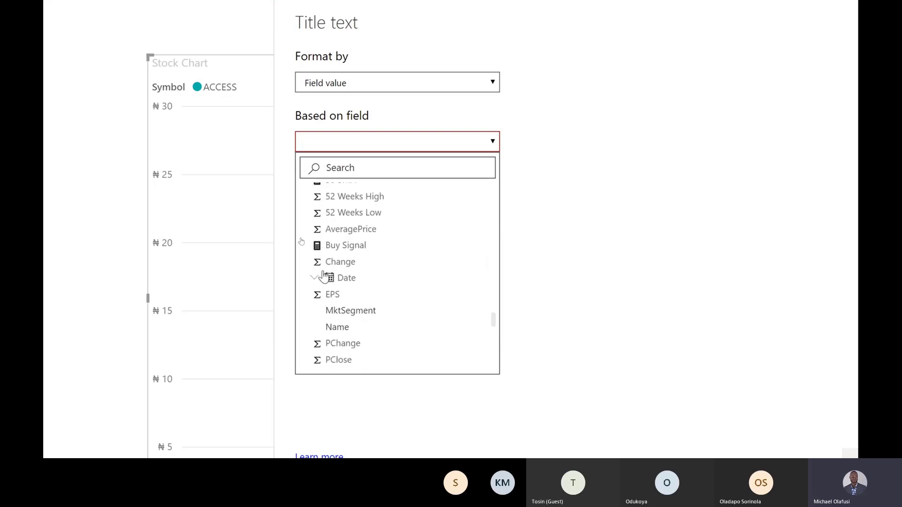
scroll(362, 282, "down", 2)
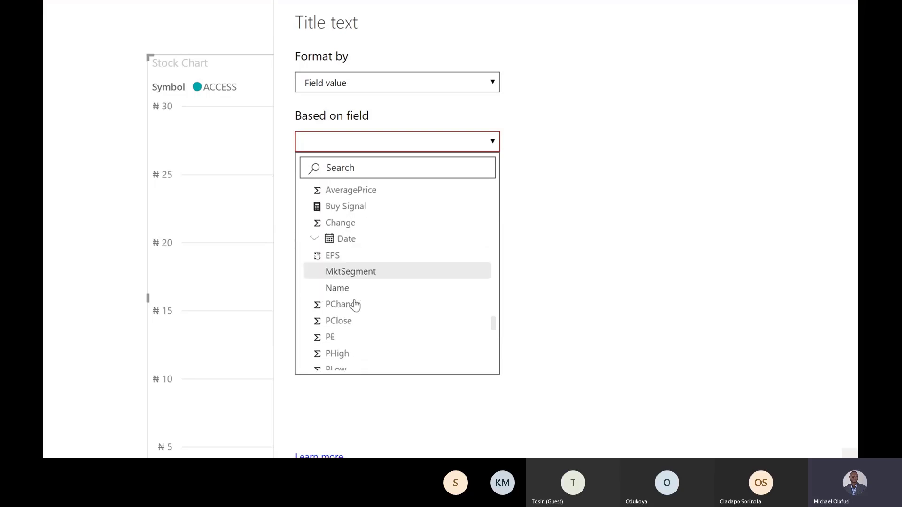
left_click(336, 281)
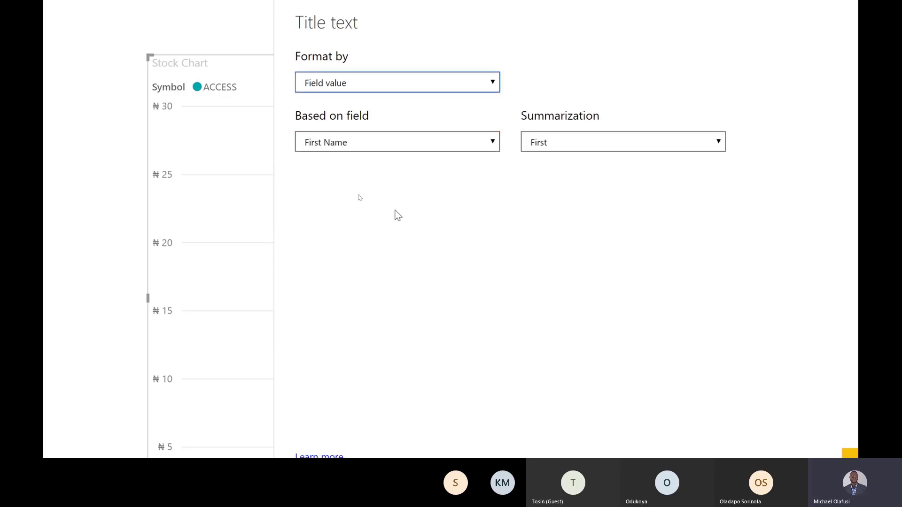
Examine the field, summarization and format-by choices for the title text, and cancel the title formatting
left_click(493, 145)
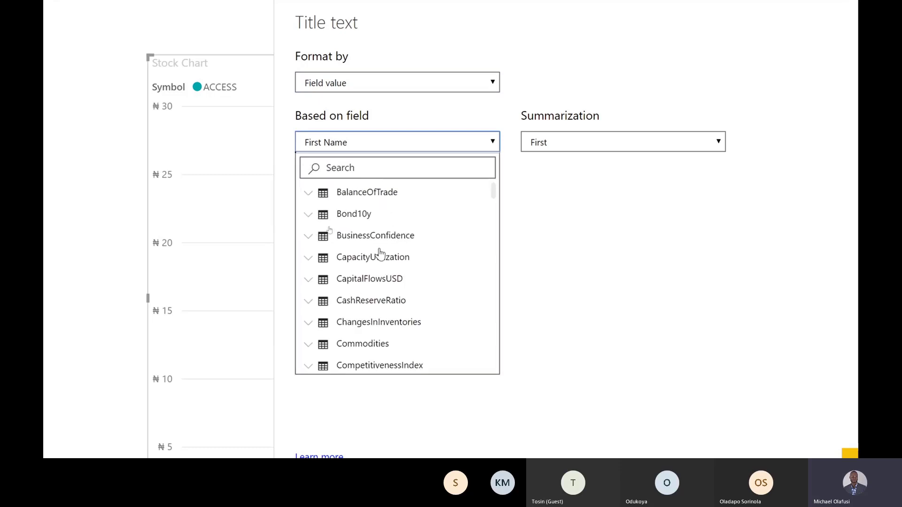
scroll(379, 253, "down", 20)
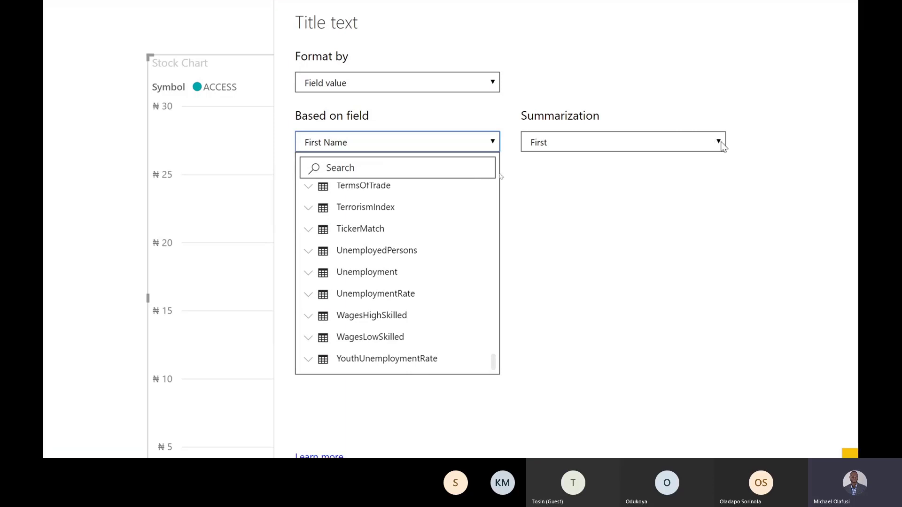
left_click(723, 146)
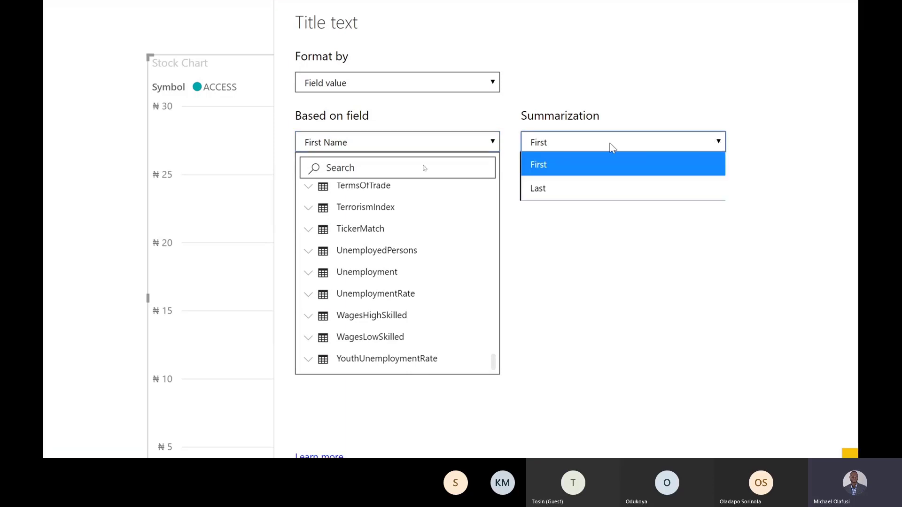
left_click(496, 142)
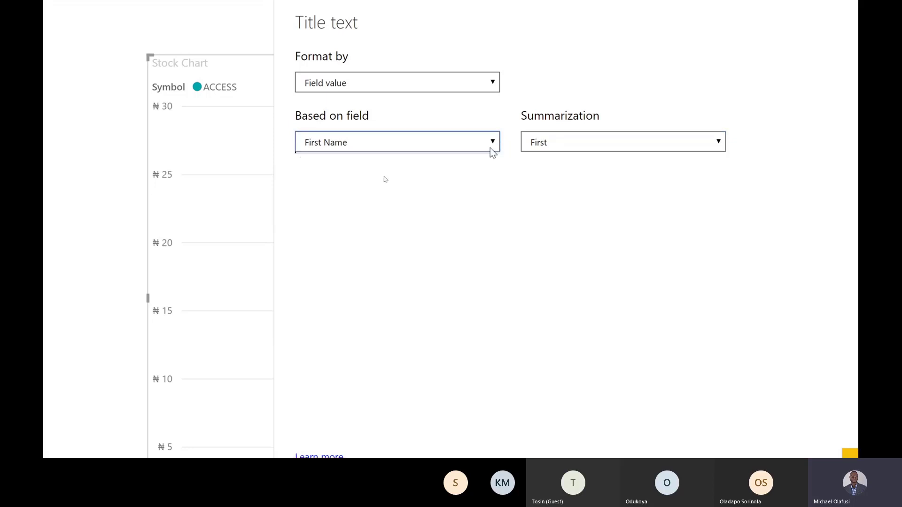
left_click(675, 141)
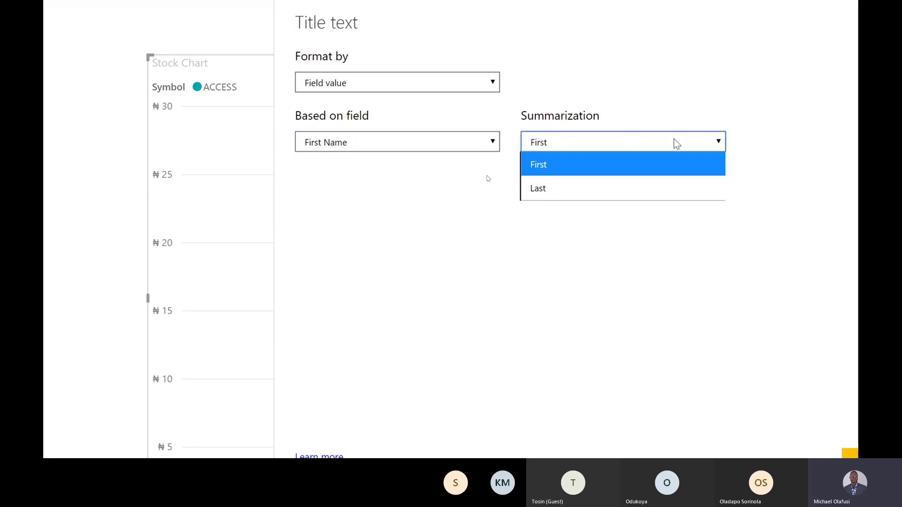
left_click(688, 164)
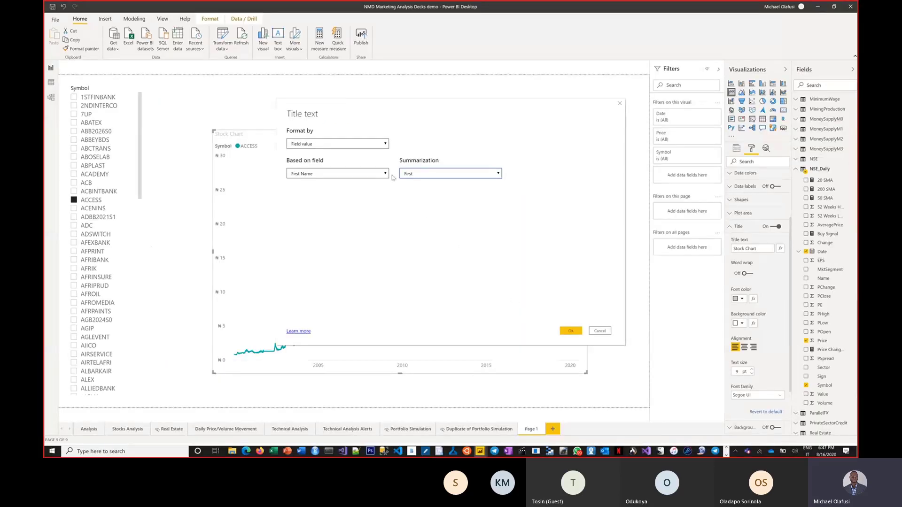
left_click(374, 149)
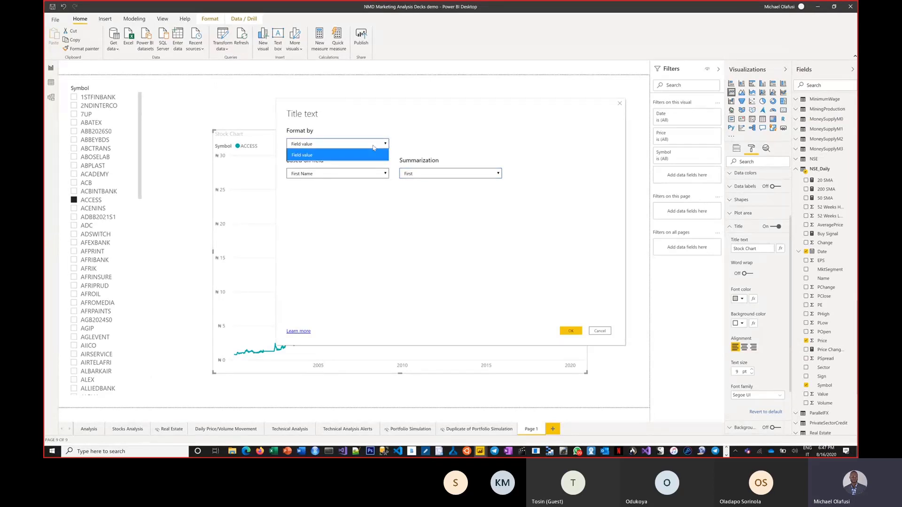
left_click(377, 154)
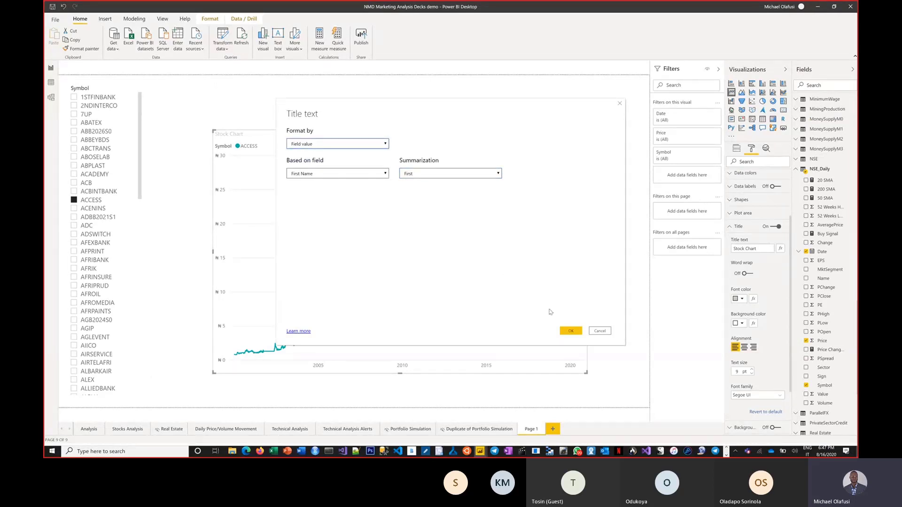
left_click(599, 331)
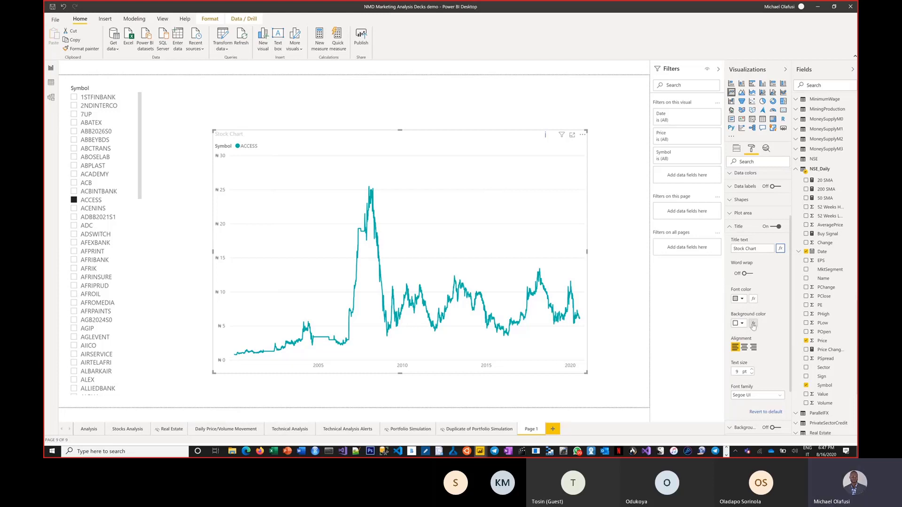
Open conditional formatting for the title's font color and base its color scale on PChange from NSE_Daily
left_click(753, 299)
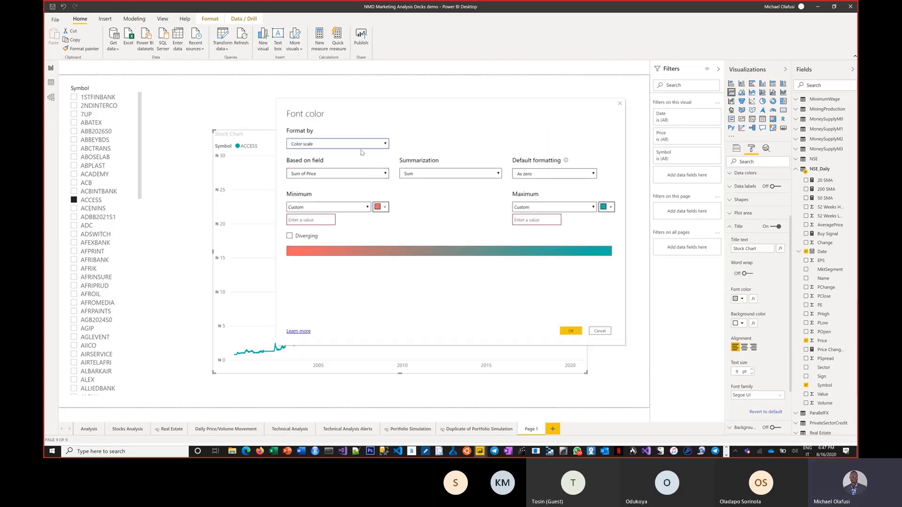
left_click(384, 174)
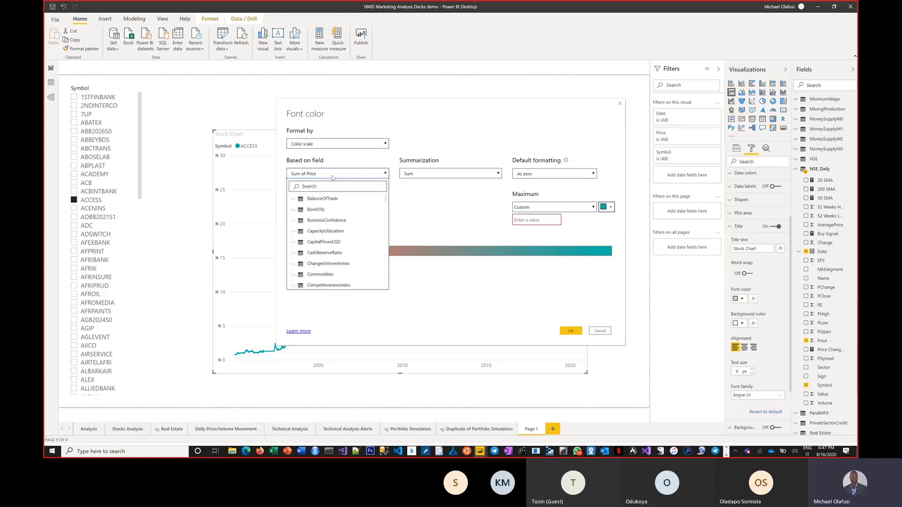
left_click(333, 183)
type("pcha")
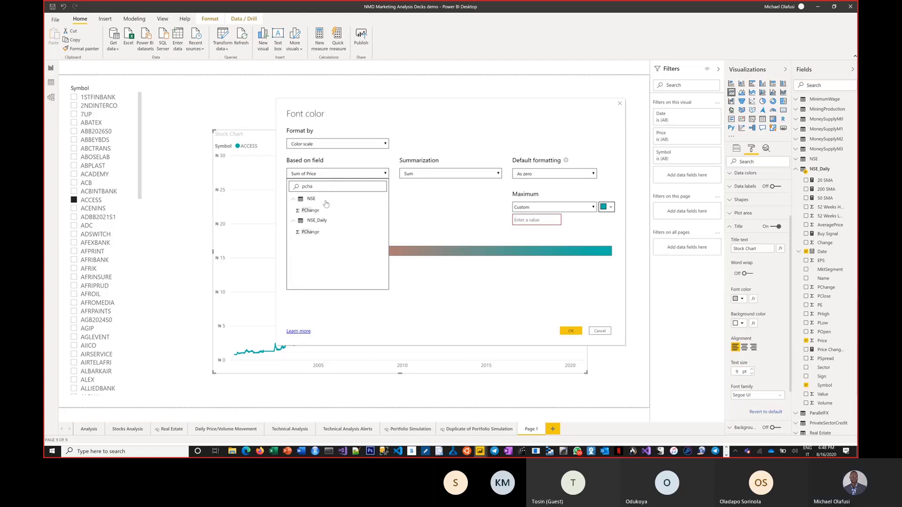
left_click(309, 232)
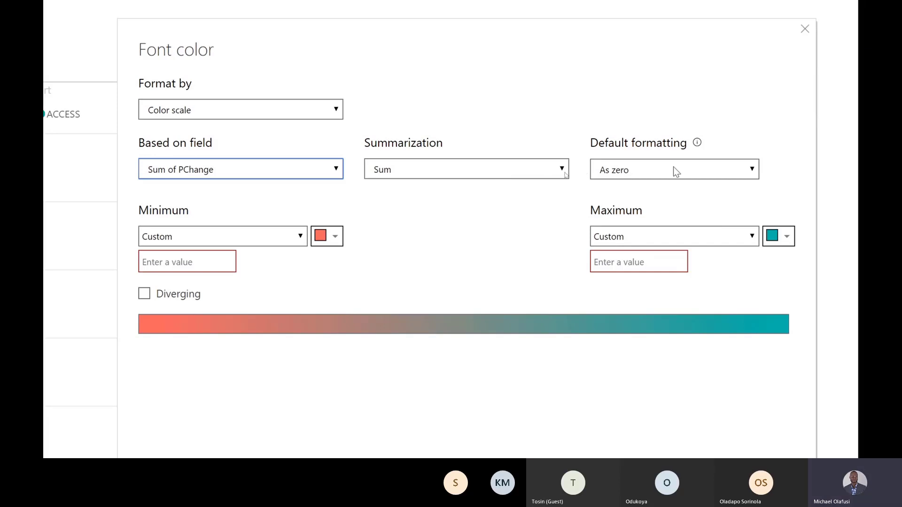
Set the font color scale's custom minimum to -10 and maximum to +10, and apply the formatting
left_click(701, 171)
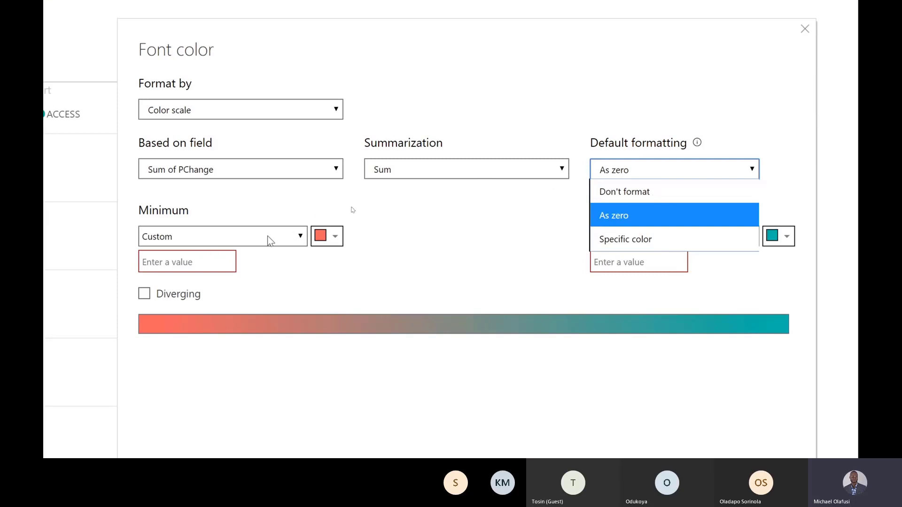
key("Escape")
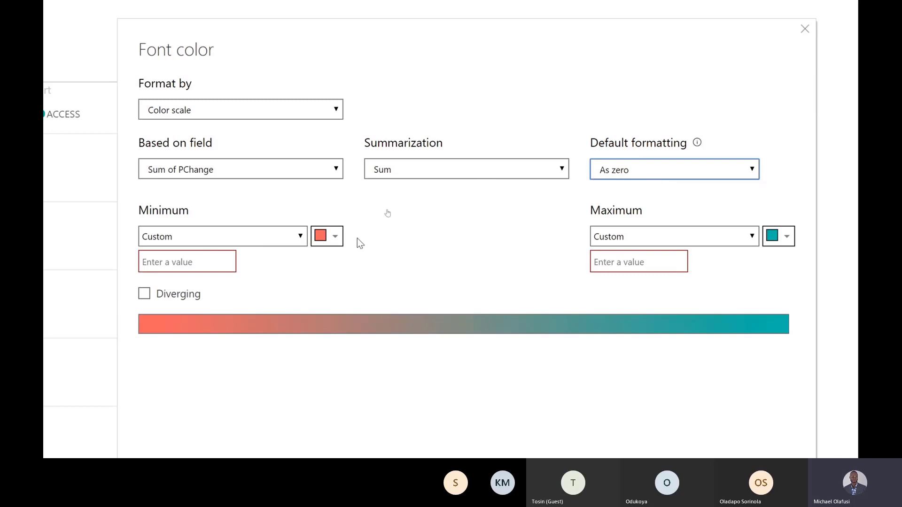
left_click(209, 263)
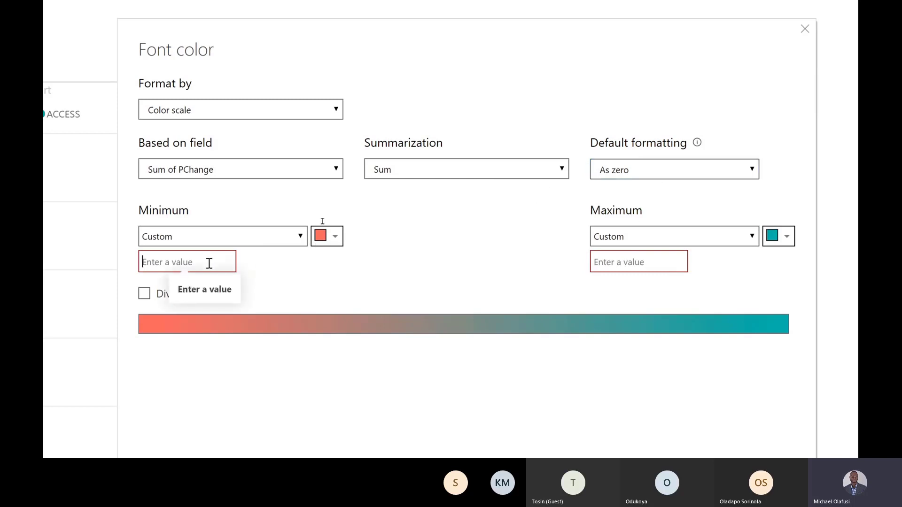
type("-10")
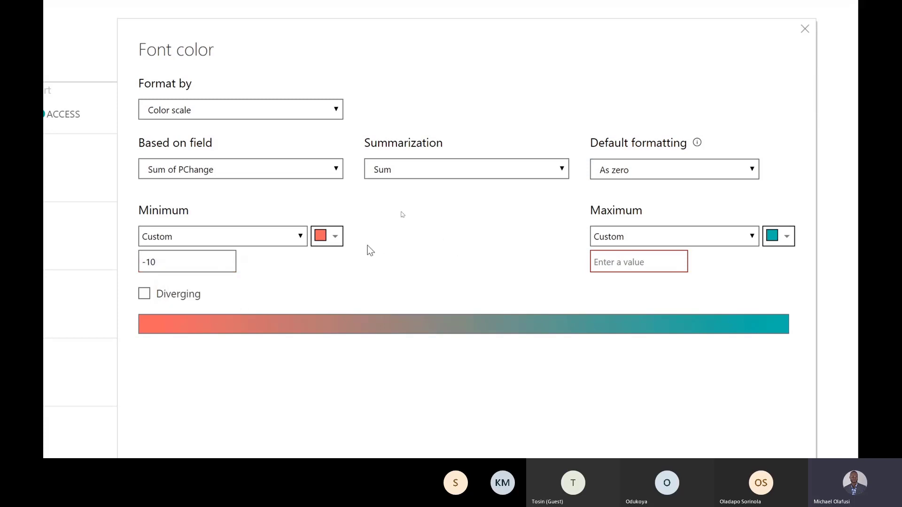
type("00")
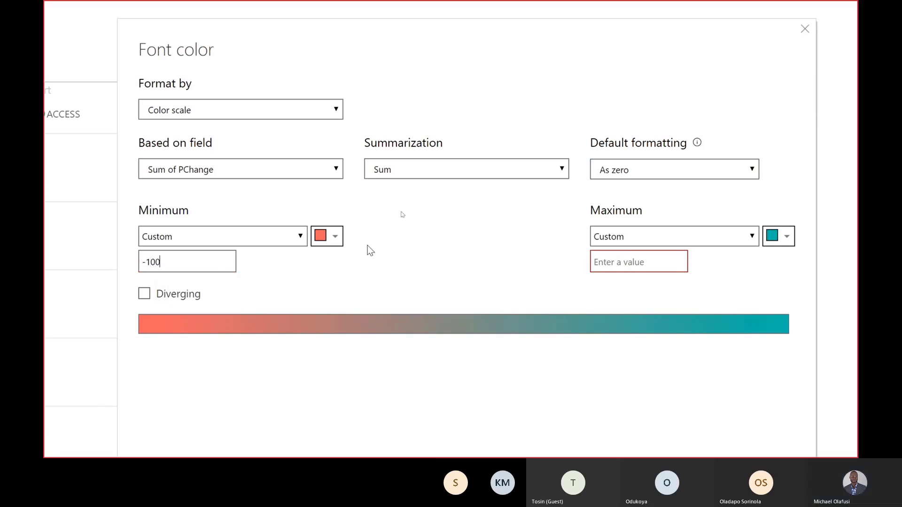
key("BackSpace")
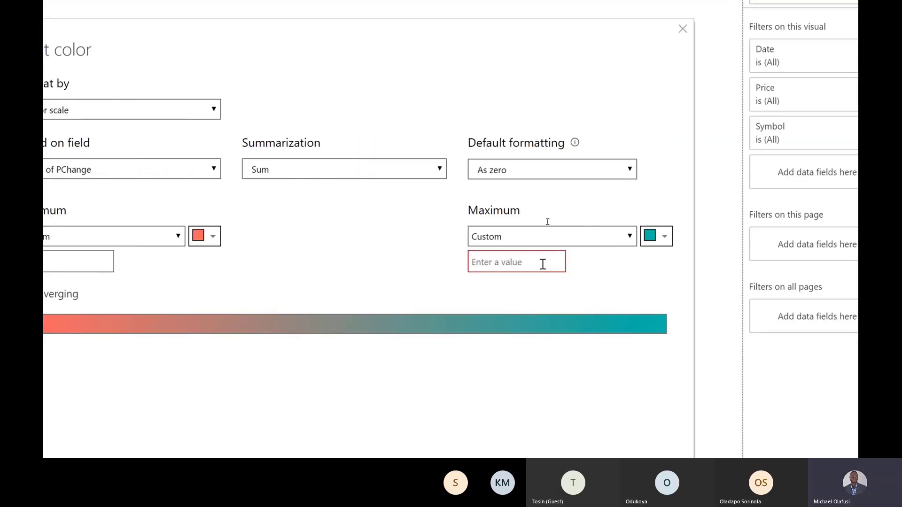
left_click(536, 263)
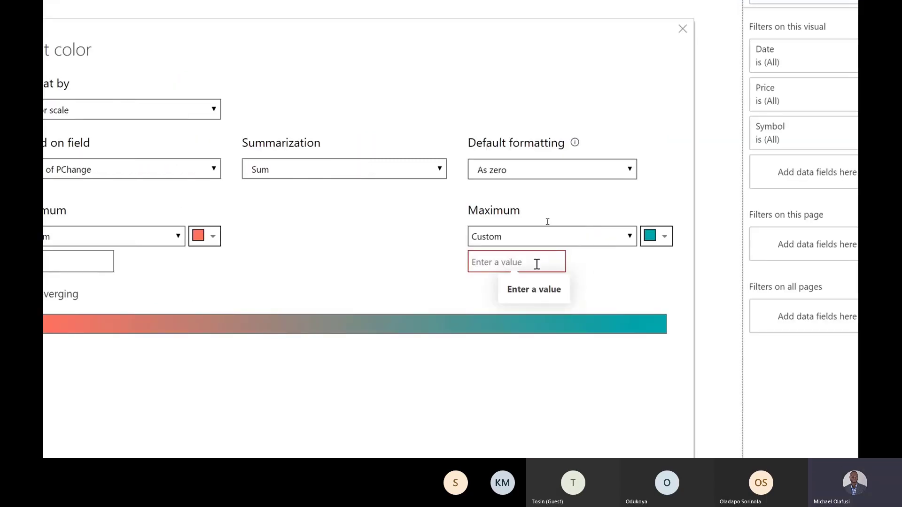
type("+10")
left_click(395, 263)
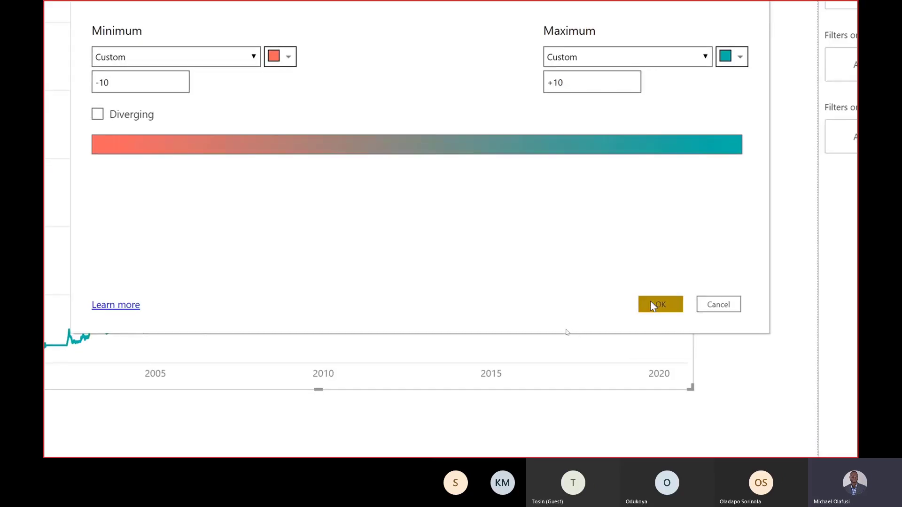
left_click(651, 302)
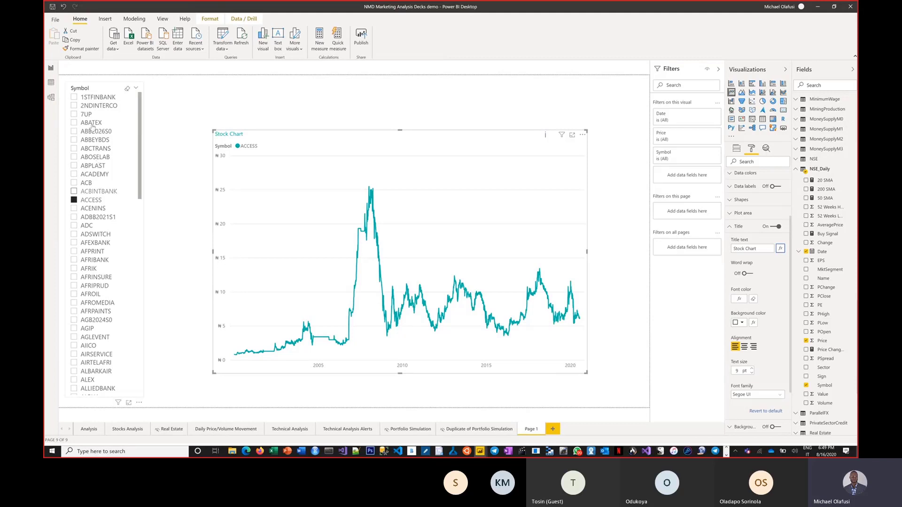
Lower the Symbol slicer's upper edge slightly, and enable its search box to look for "unileve"
left_click(142, 90)
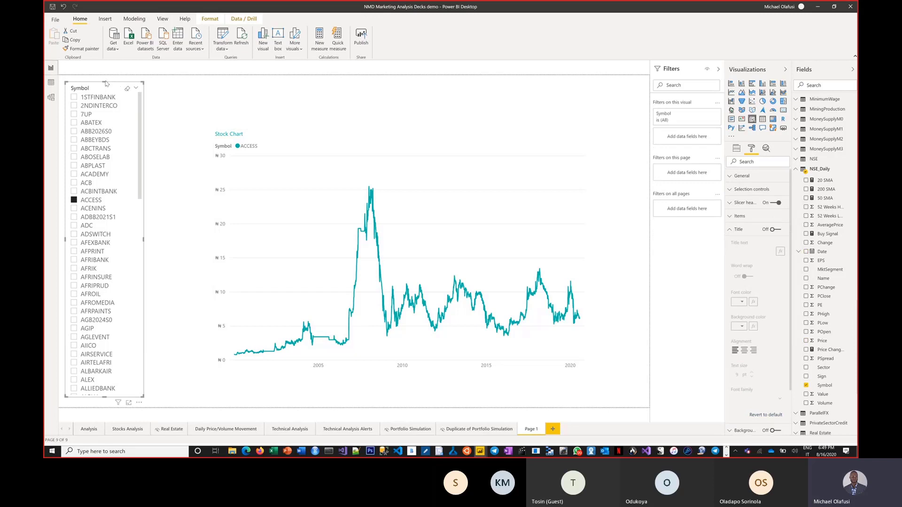
left_click_drag(104, 83, 106, 90)
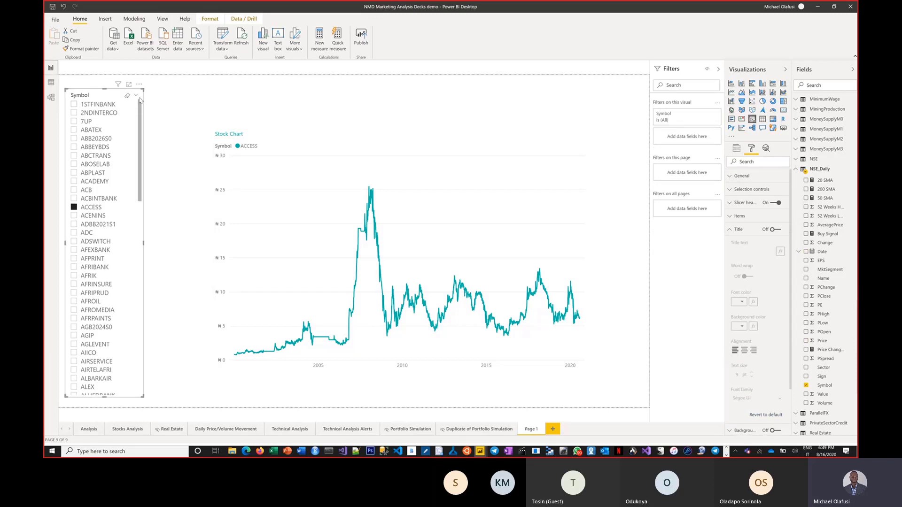
left_click(139, 85)
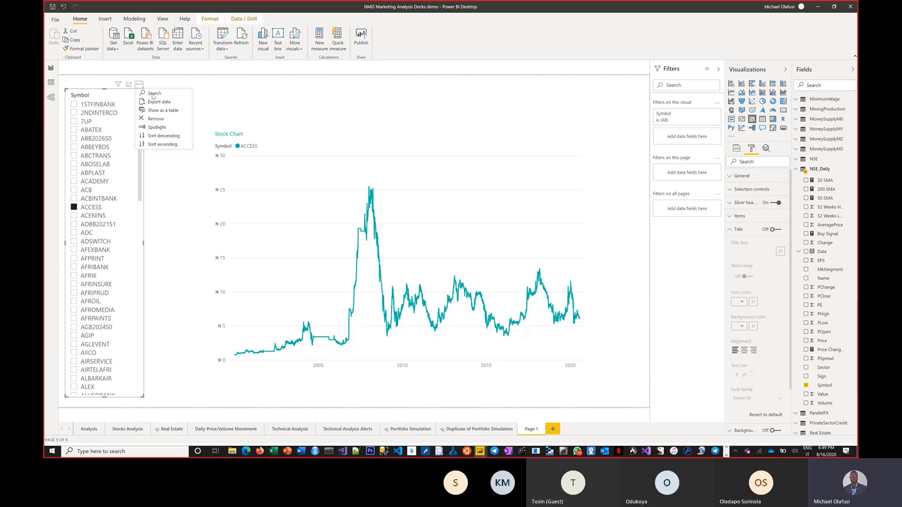
left_click(153, 95)
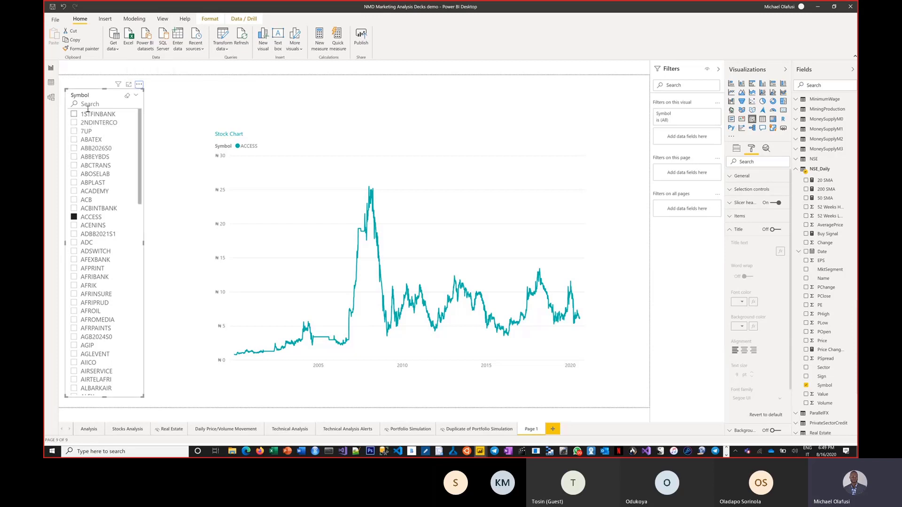
type("univ")
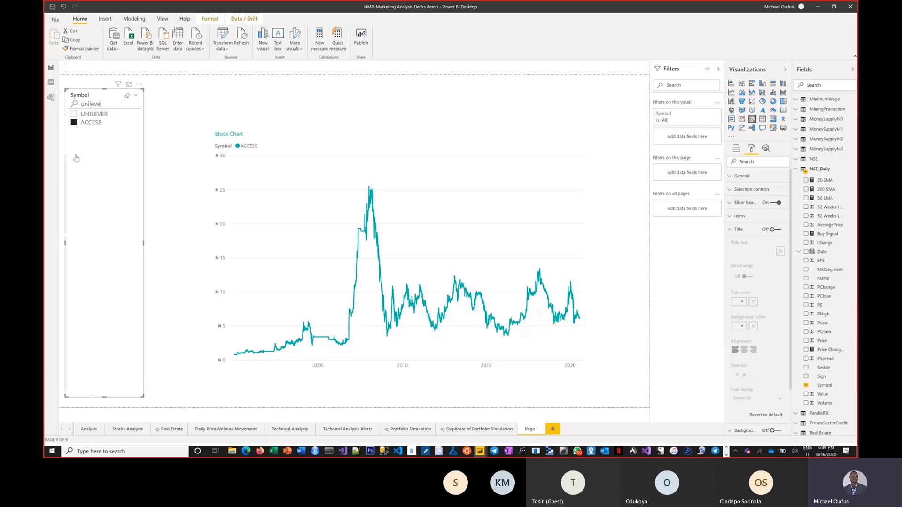
Filter the page to UNILEVER in the Symbol slicer, and bring up the analytics options for the Stock Chart
left_click(96, 117)
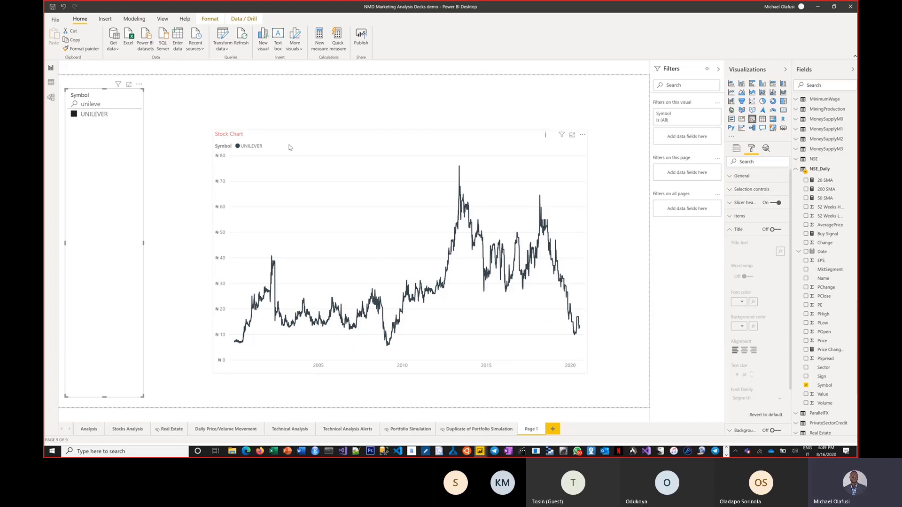
key("ctrl+1")
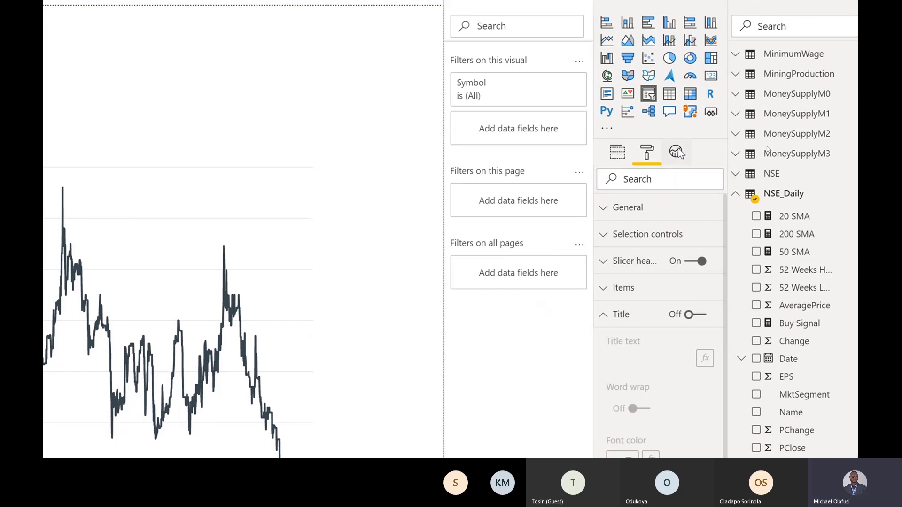
left_click(676, 152)
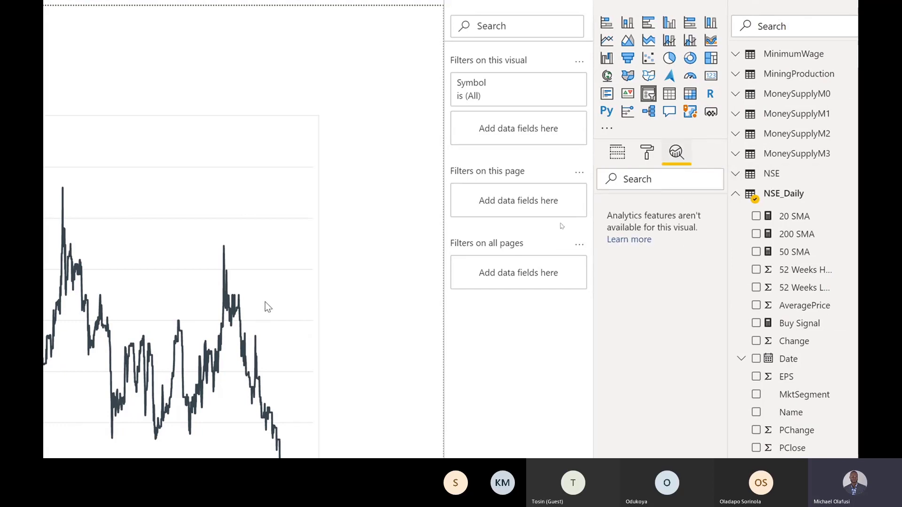
left_click(296, 294)
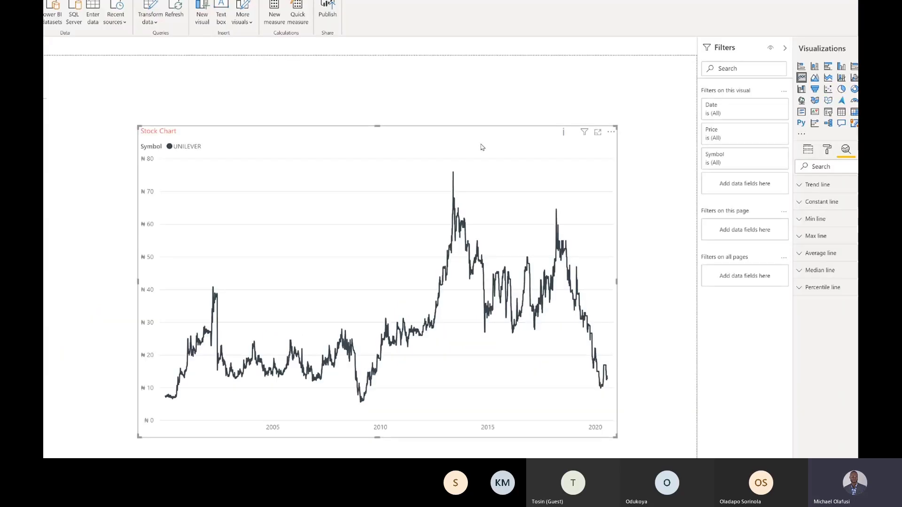
left_click_drag(374, 121, 417, 114)
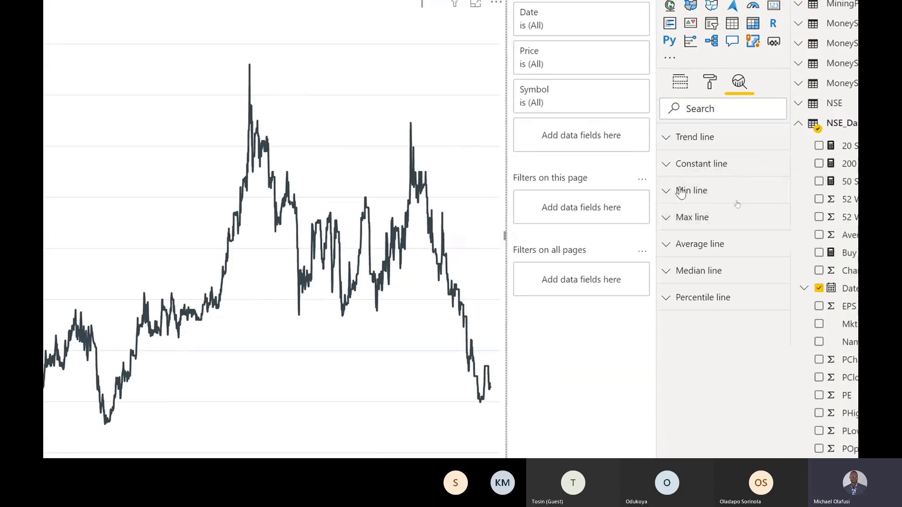
Add an average line based on Price to the Stock Chart
left_click(666, 218)
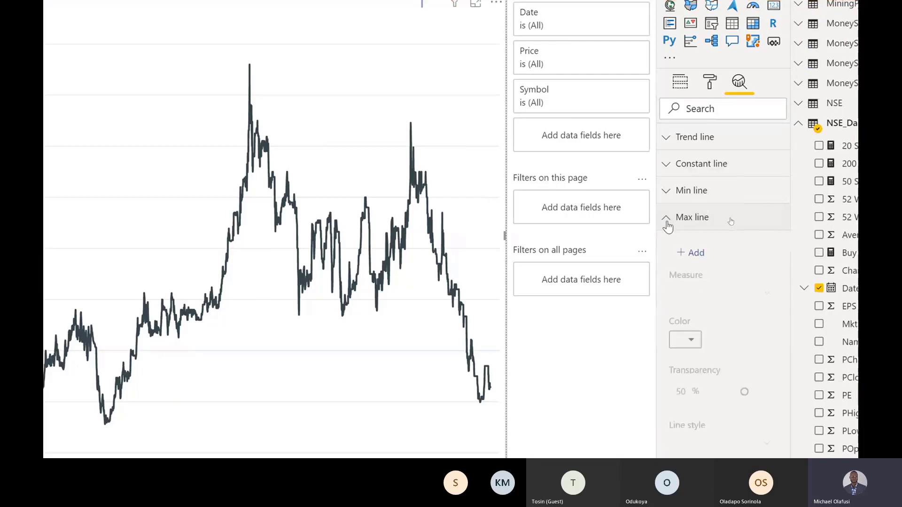
left_click(666, 218)
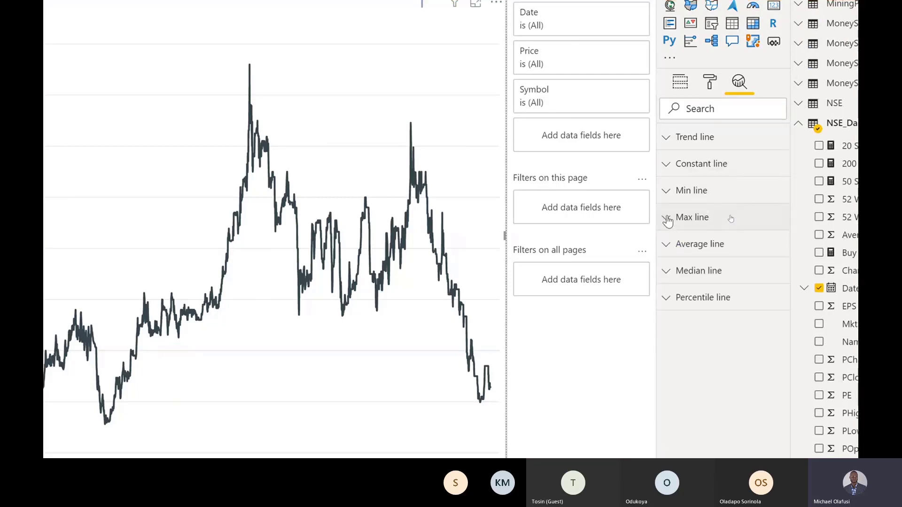
left_click(667, 246)
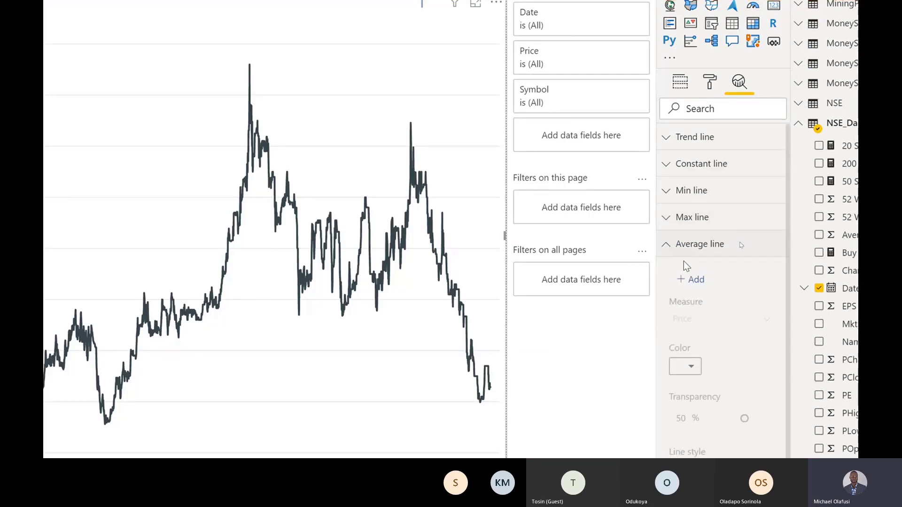
left_click(692, 280)
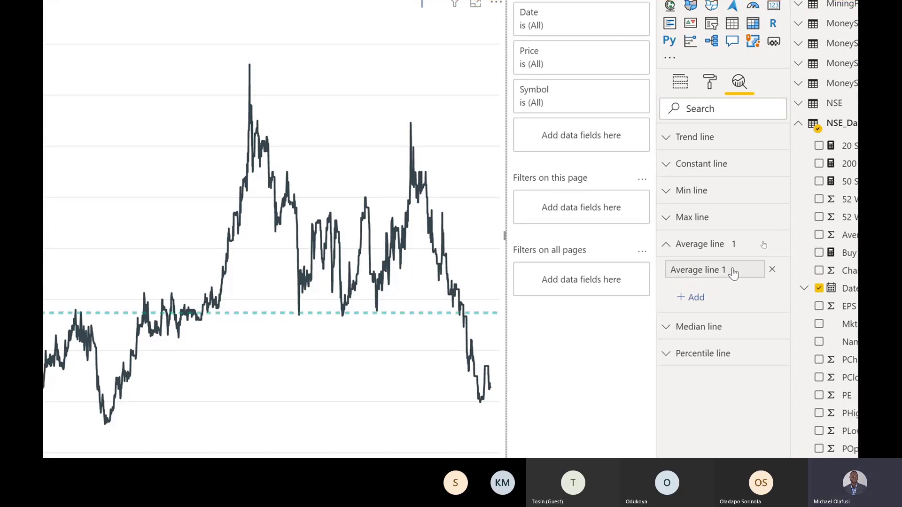
Rename the new average line as "Average Price"
left_click(704, 265)
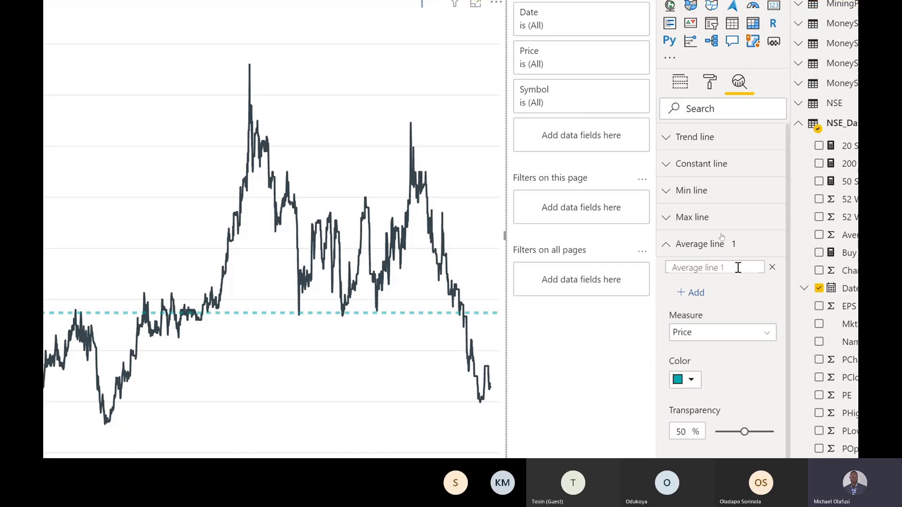
left_click_drag(737, 267, 648, 258)
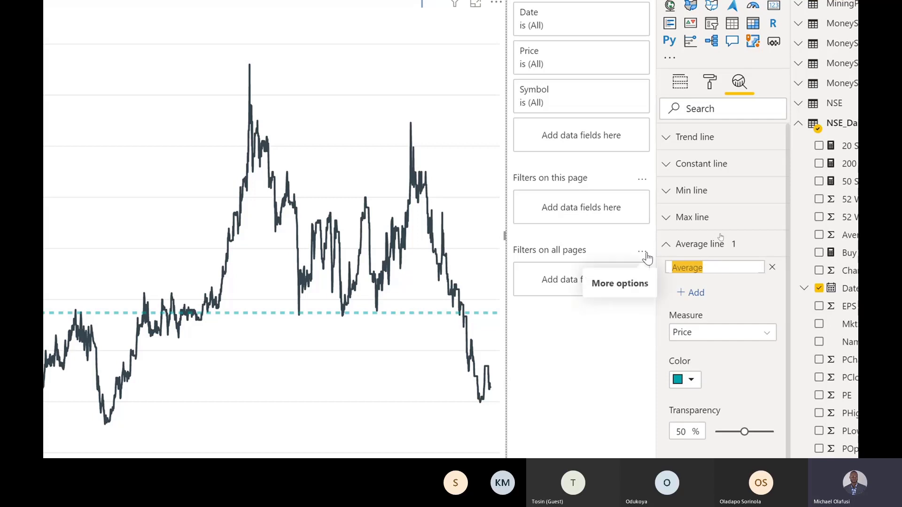
key("BackSpace")
type("p")
key("BackSpace")
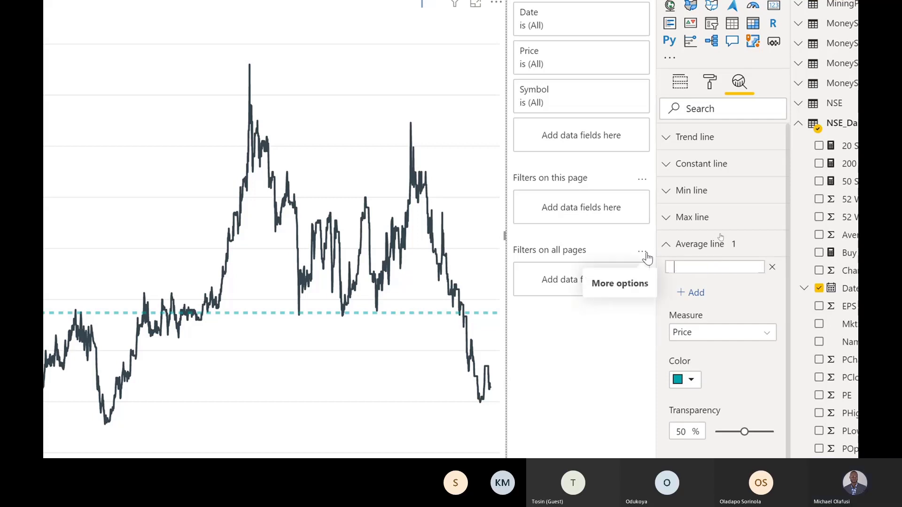
type("A")
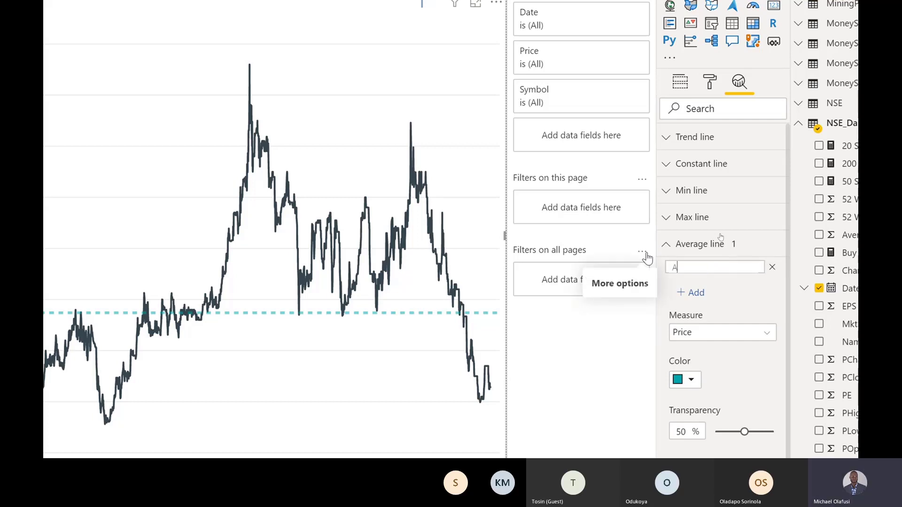
type("verage Price")
left_click(756, 357)
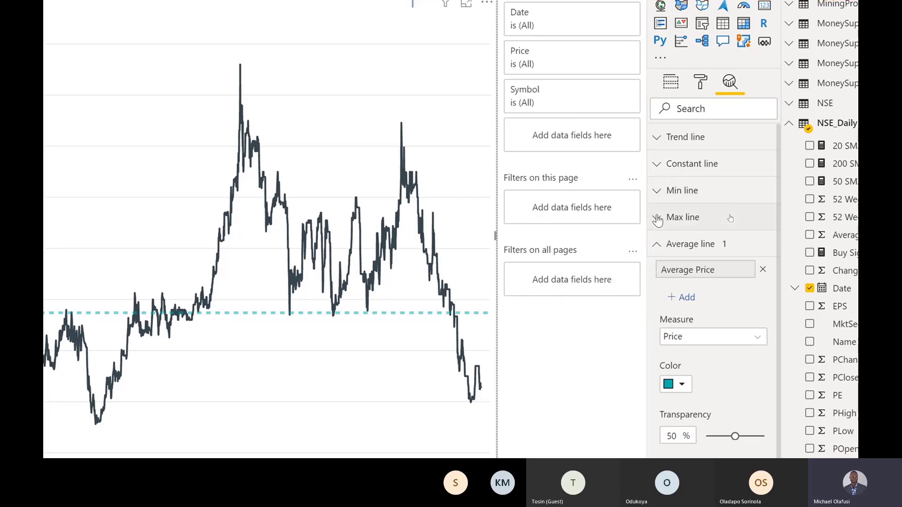
Add a max line to the Stock Chart and set its color to the purple theme color #A66999
left_click(657, 218)
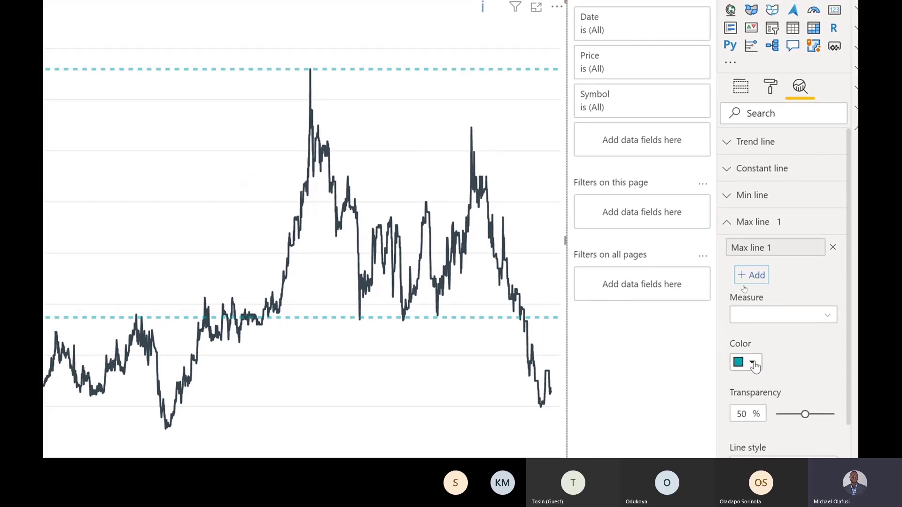
left_click(752, 364)
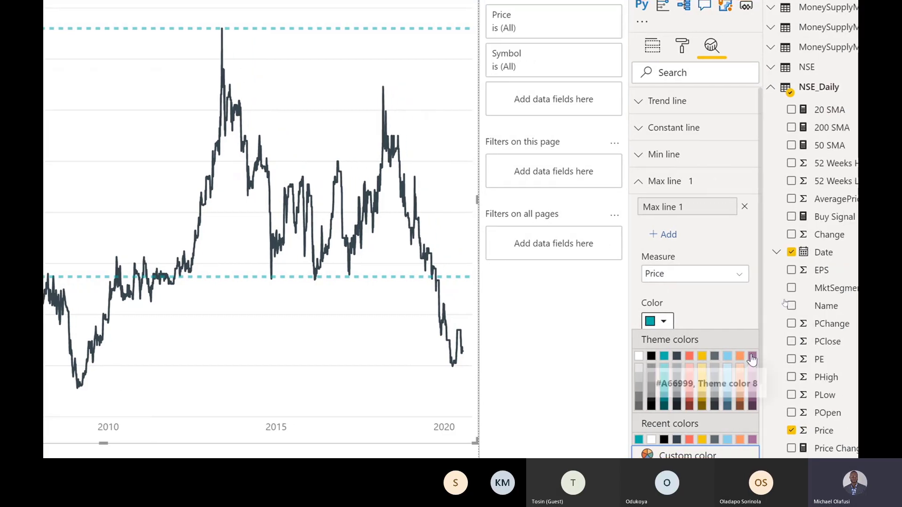
left_click(752, 357)
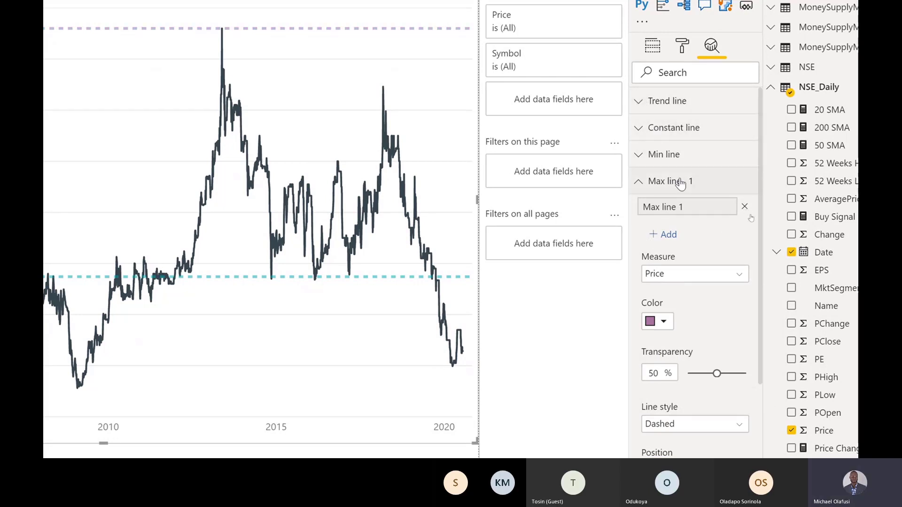
scroll(680, 238, "down", 8)
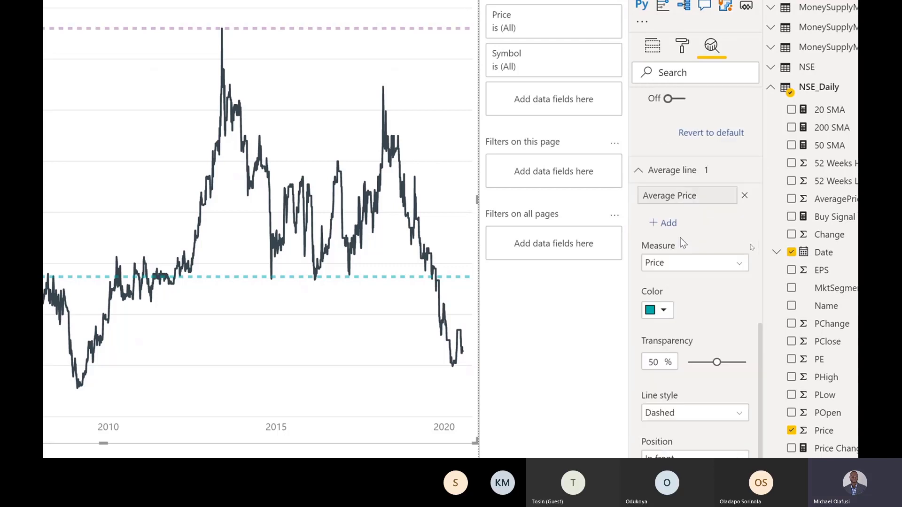
scroll(680, 237, "up", 8)
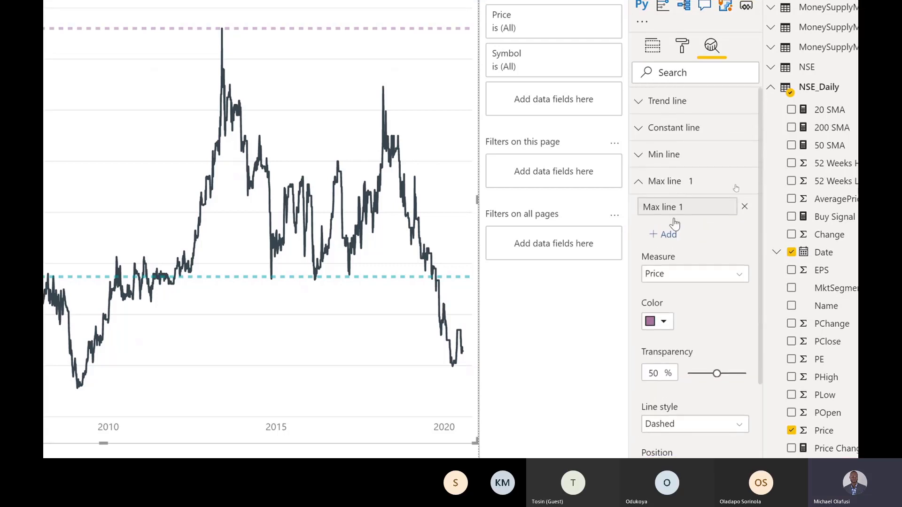
left_click(638, 181)
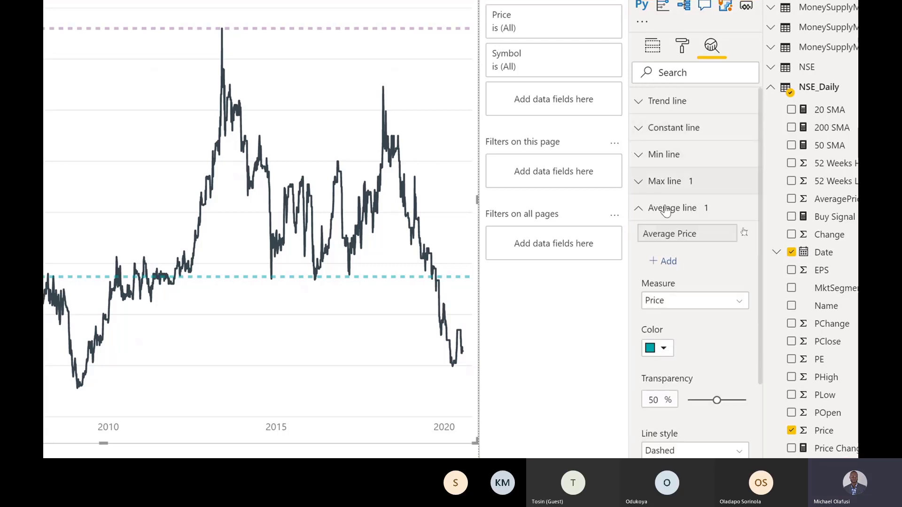
left_click(638, 208)
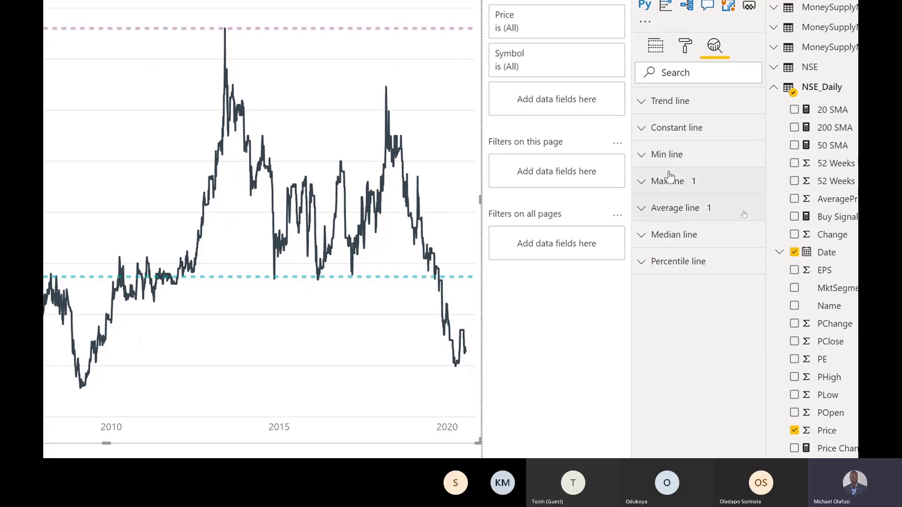
Delete the max line and the Average Price line from the Stock Chart
left_click(641, 183)
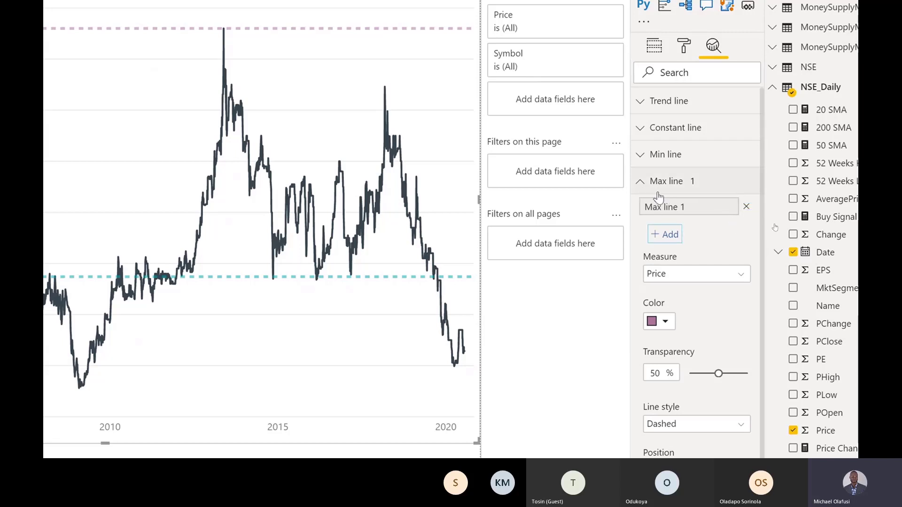
left_click(746, 206)
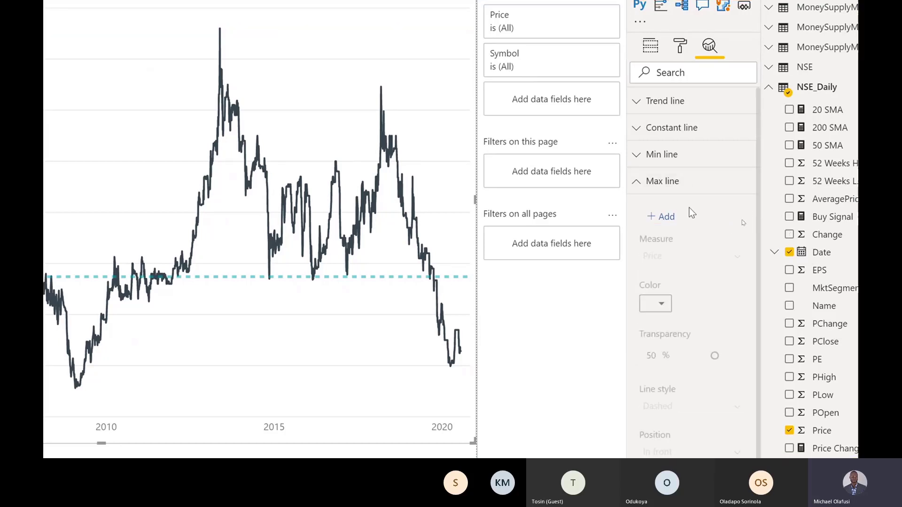
left_click(637, 183)
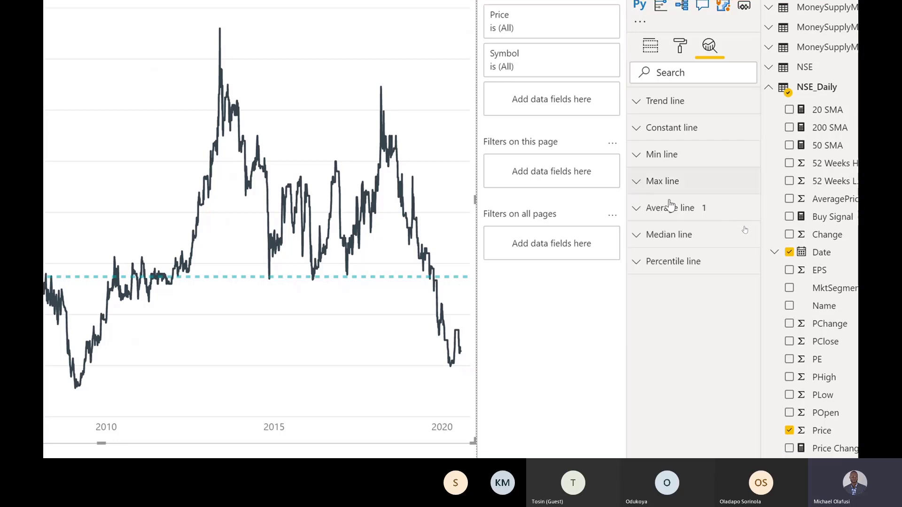
left_click(642, 209)
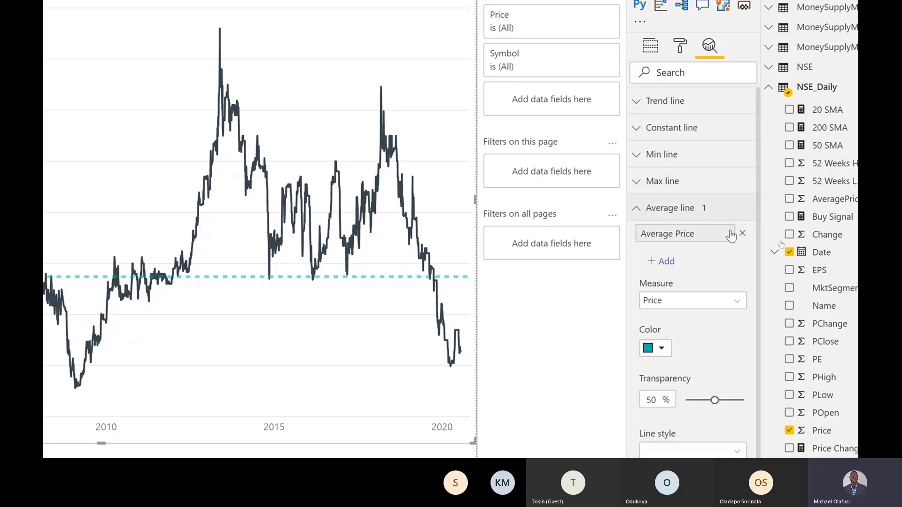
key("Tab")
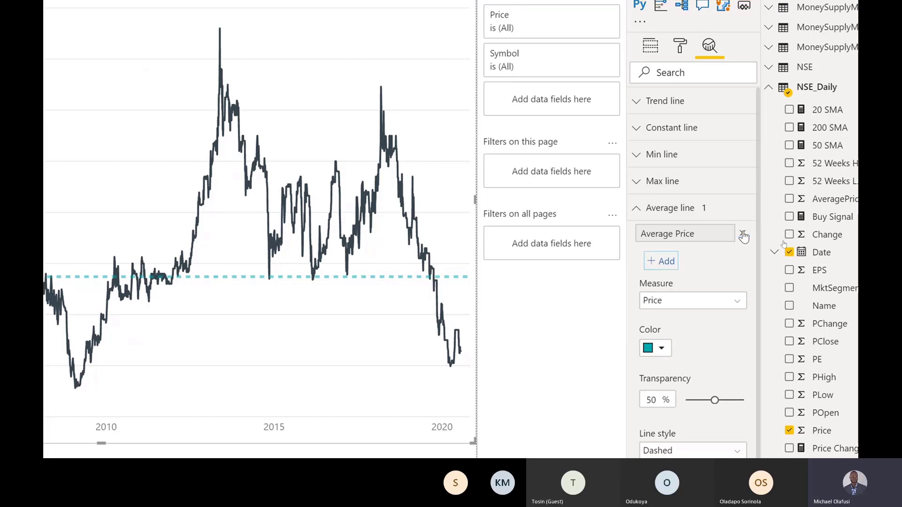
left_click(743, 234)
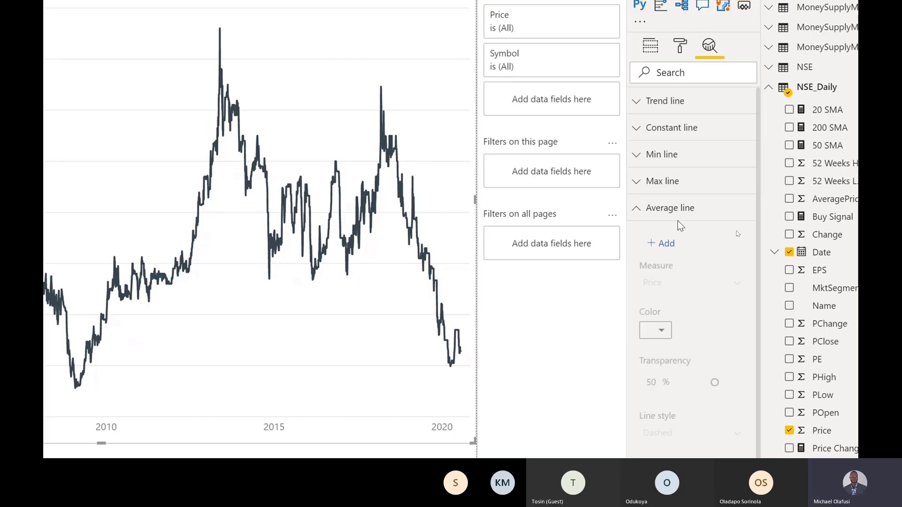
left_click(637, 209)
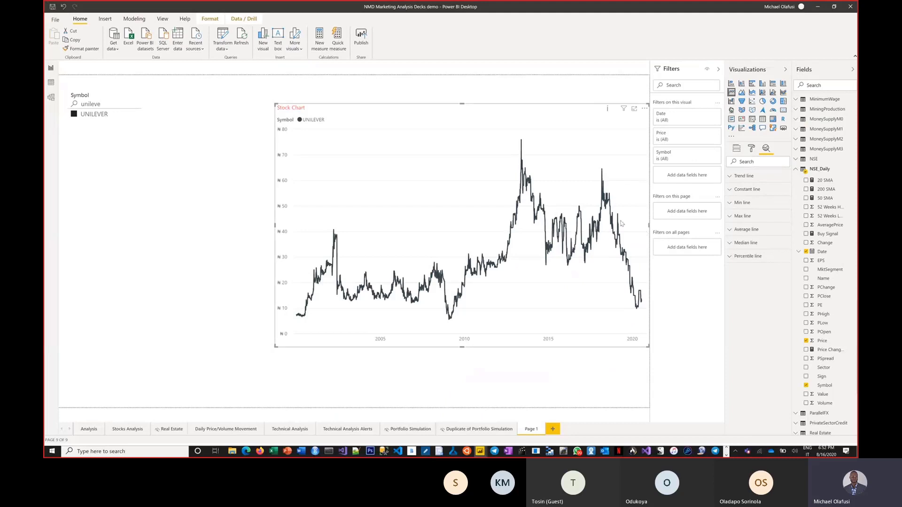
Move the Stock Chart closer to the Symbol slicer, and remove Symbol from its legend
left_click_drag(421, 127, 349, 131)
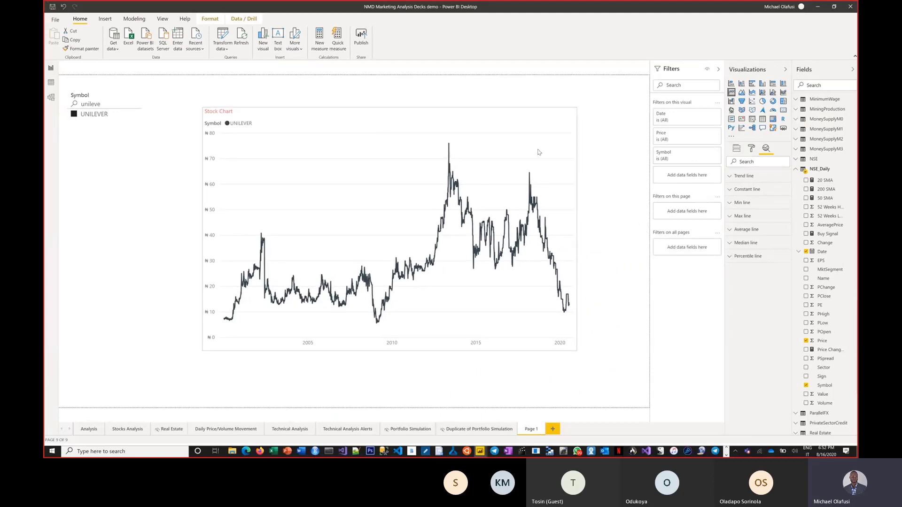
left_click(736, 148)
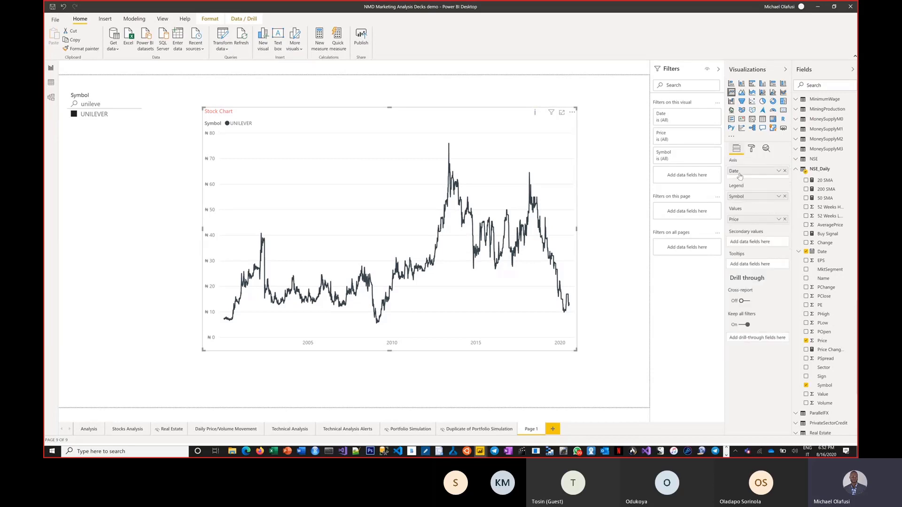
left_click(784, 197)
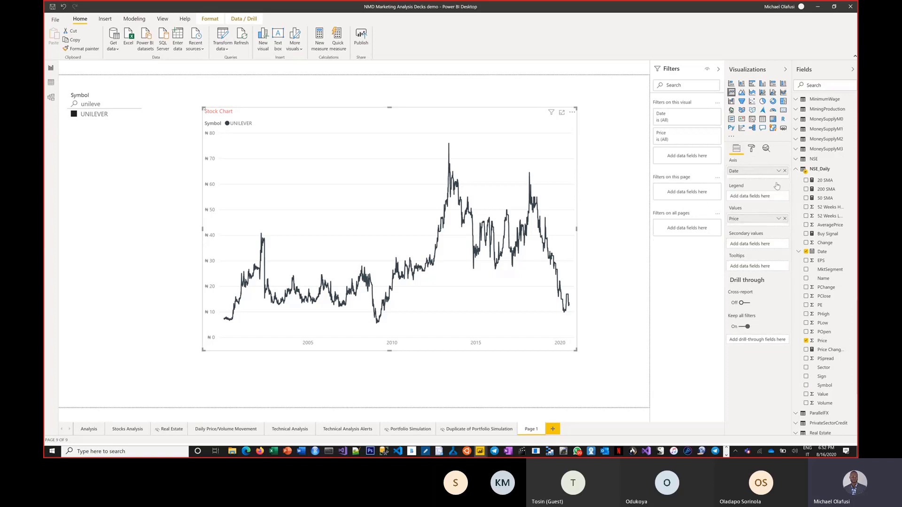
Compare the Stock Chart's field assignments with the analytics options available without a legend, including Forecast
left_click(766, 150)
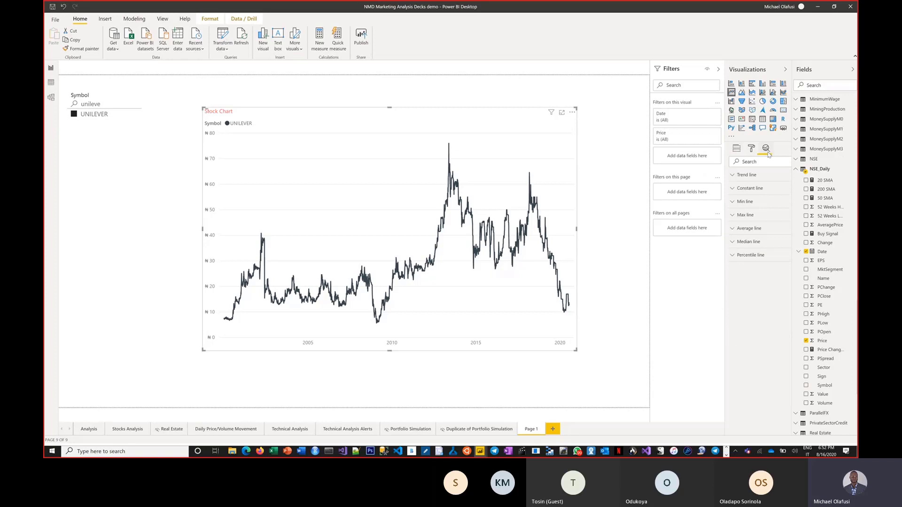
left_click(736, 149)
left_click(765, 149)
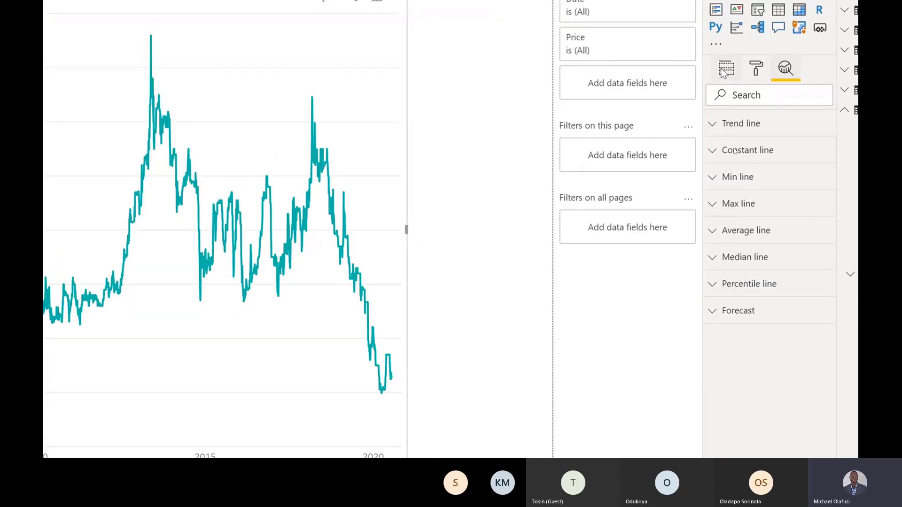
left_click(723, 70)
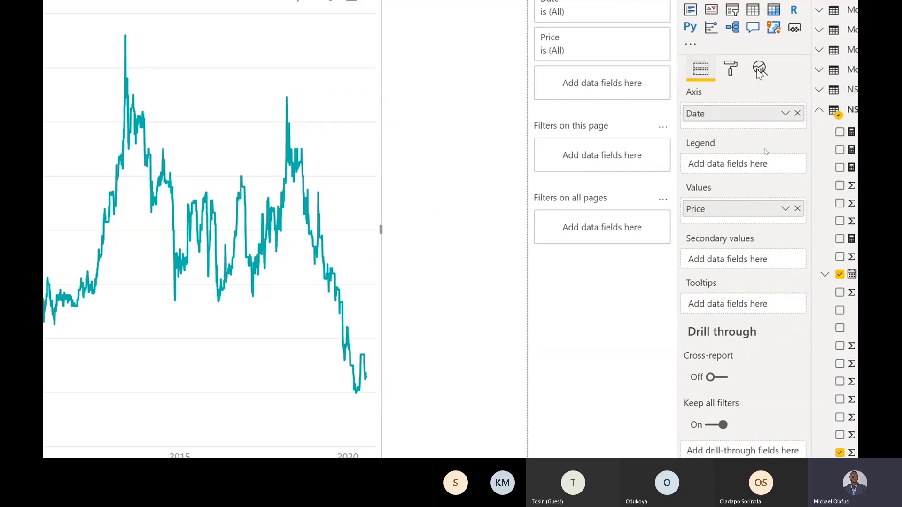
left_click(759, 70)
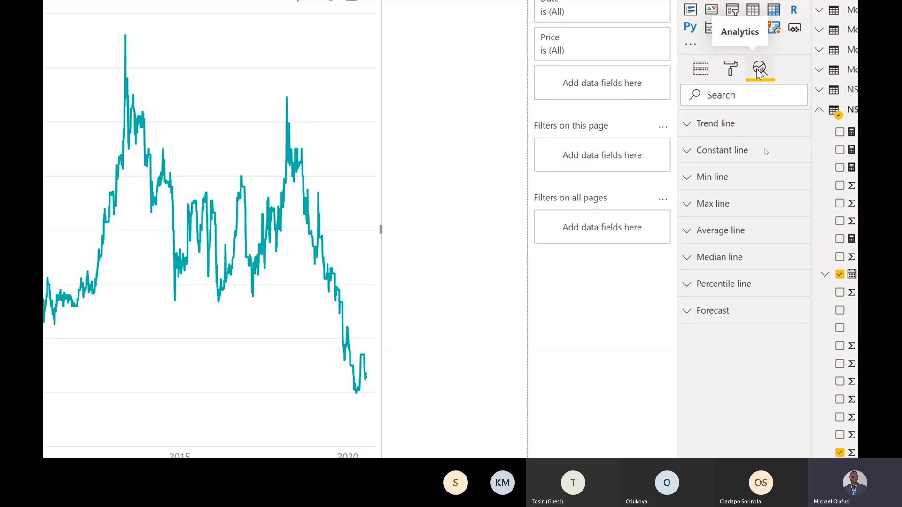
Add a forecast to the Stock Chart with a forecast length of 10 days and apply it
left_click(697, 312)
scroll(751, 366, "down", 3)
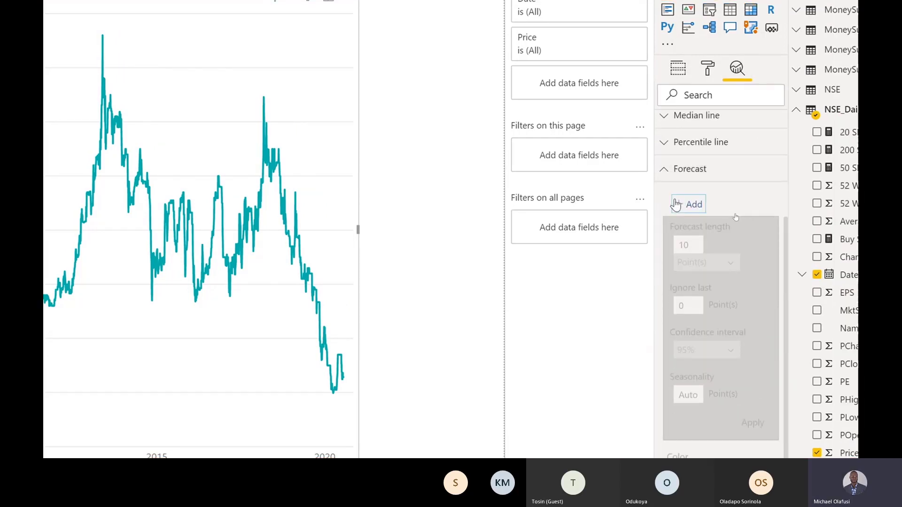
left_click(690, 204)
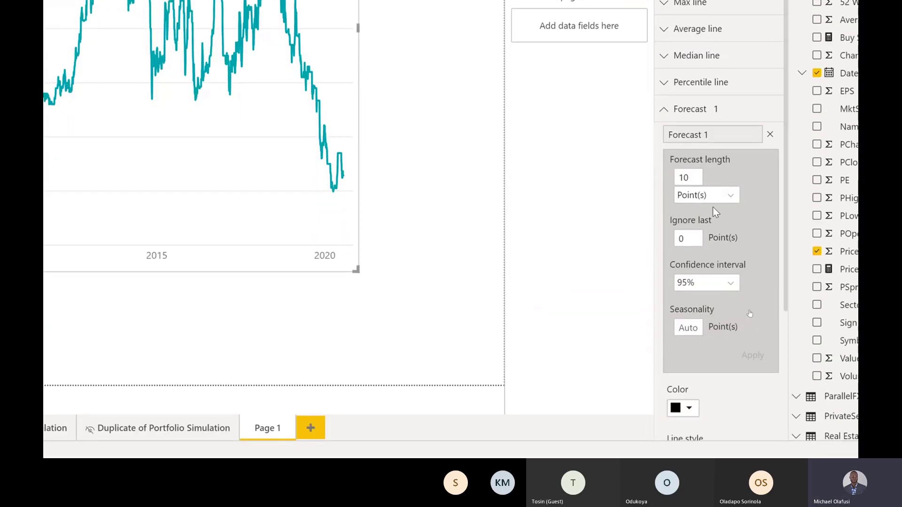
left_click(694, 177)
left_click(732, 196)
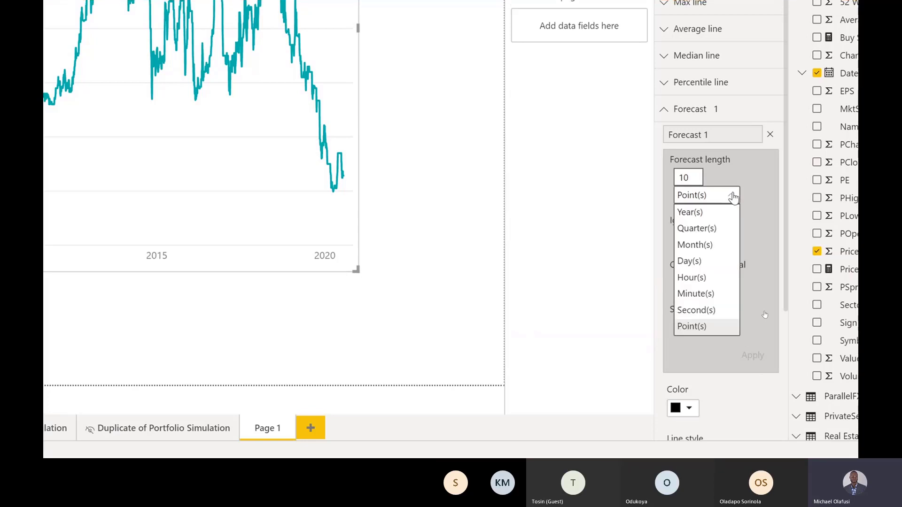
left_click(696, 262)
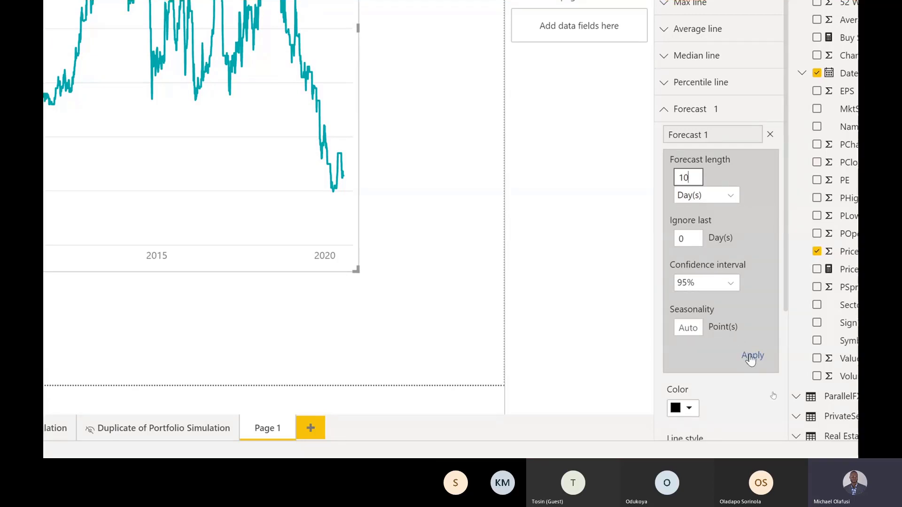
left_click(751, 357)
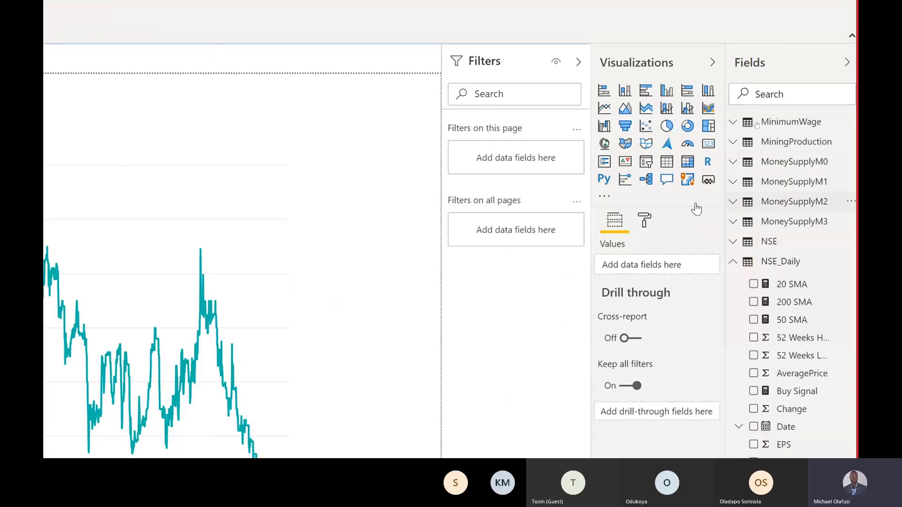
Add a slicer on the Date field from NSE_Daily above the Stock Chart and widen it to the page's right edge
left_click(647, 162)
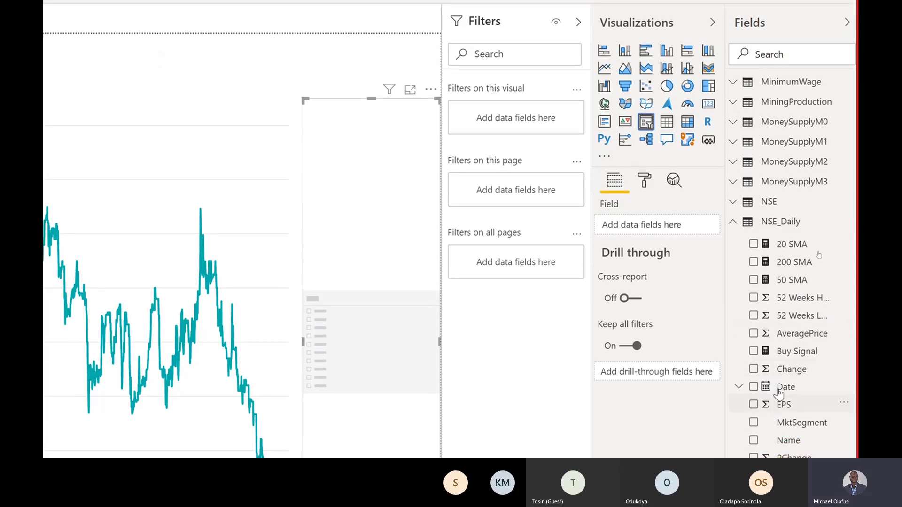
left_click_drag(741, 331, 656, 224)
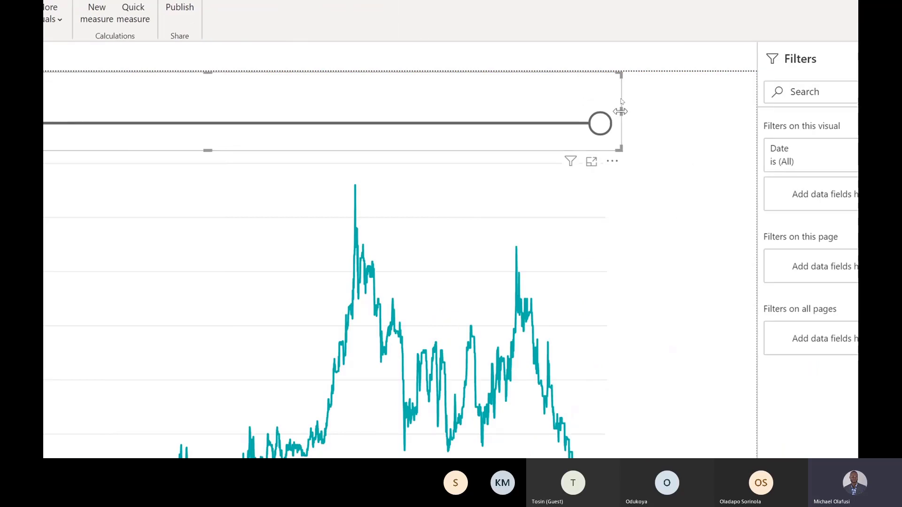
left_click_drag(621, 111, 759, 136)
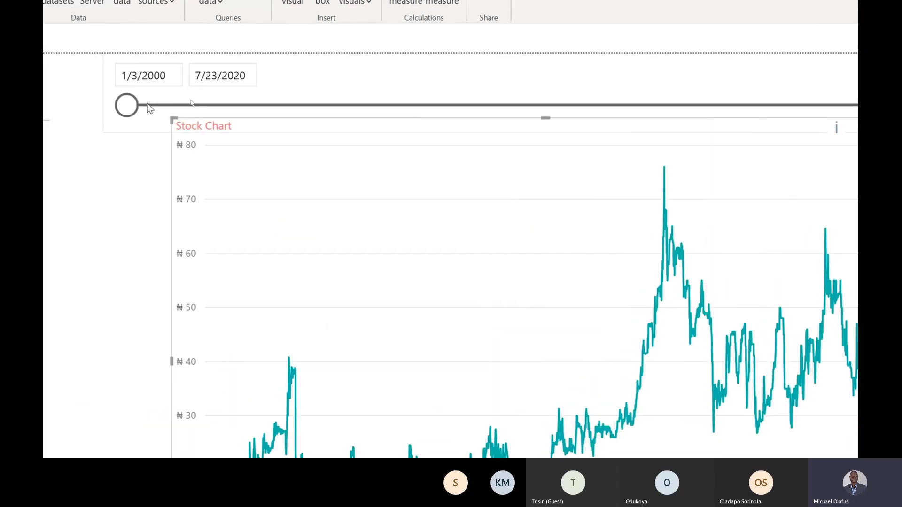
Narrow the Date slicer's range to start at 12/26/2018 and inspect the forecast at the end of the Stock Chart's line
left_click_drag(261, 106, 901, 105)
left_click_drag(741, 104, 826, 113)
left_click_drag(702, 117, 705, 117)
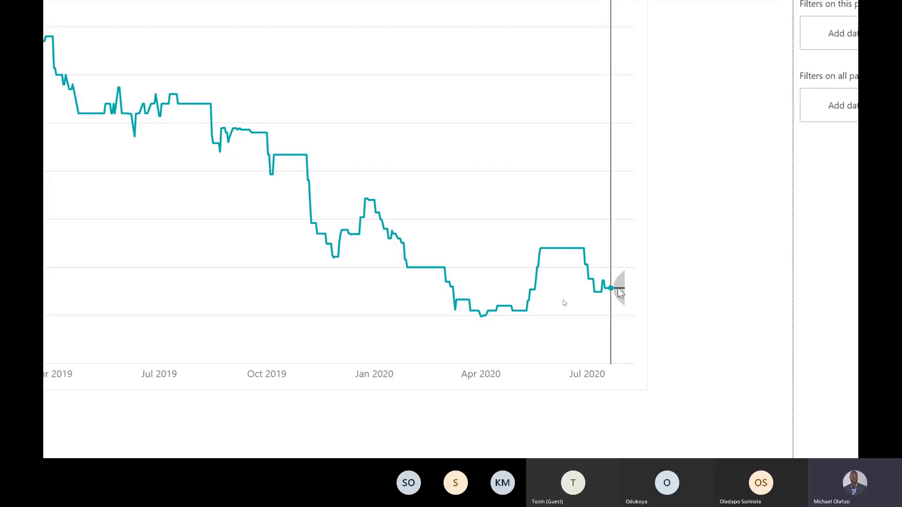
mouse_move(629, 290)
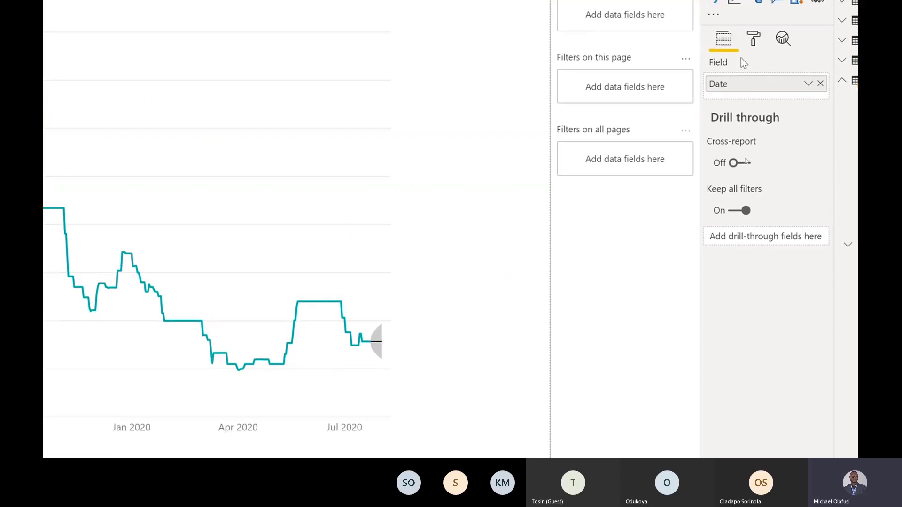
Shift the Stock Chart to the page's right edge and examine its forecast's seasonality and confidence interval options
left_click(487, 170)
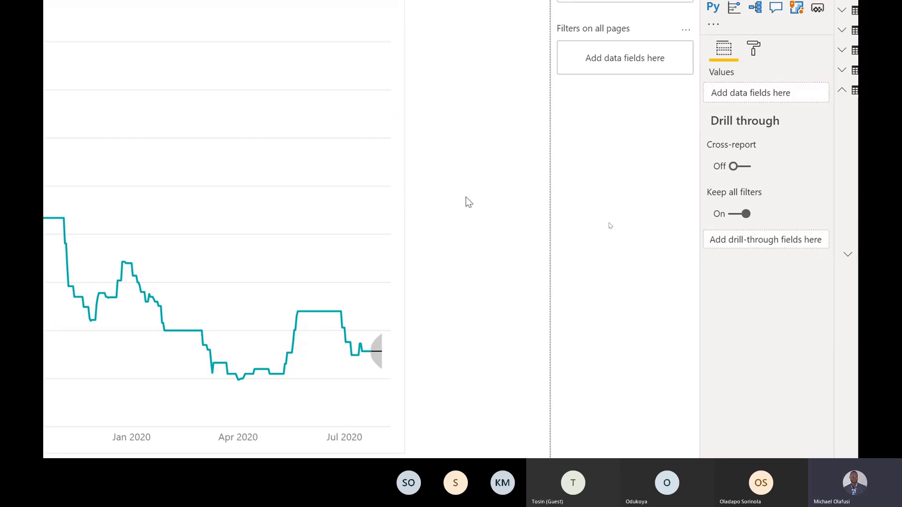
left_click_drag(399, 190, 544, 213)
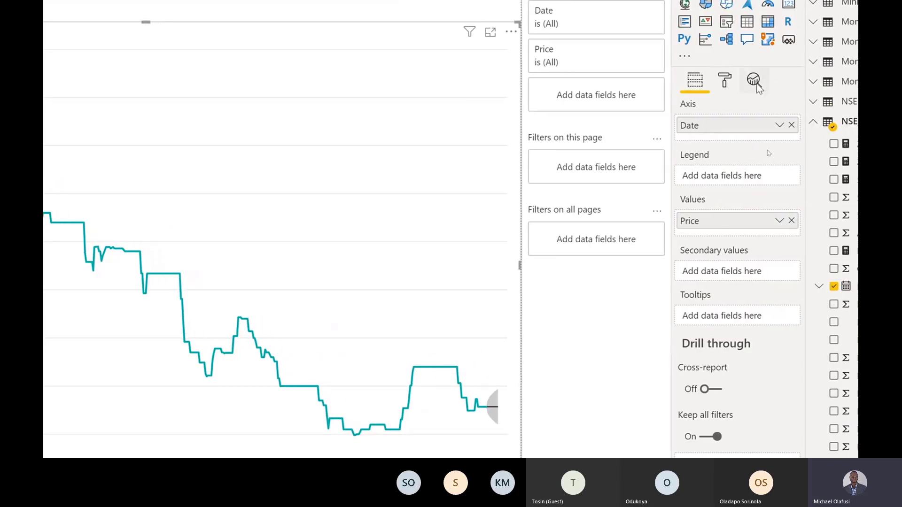
left_click(754, 81)
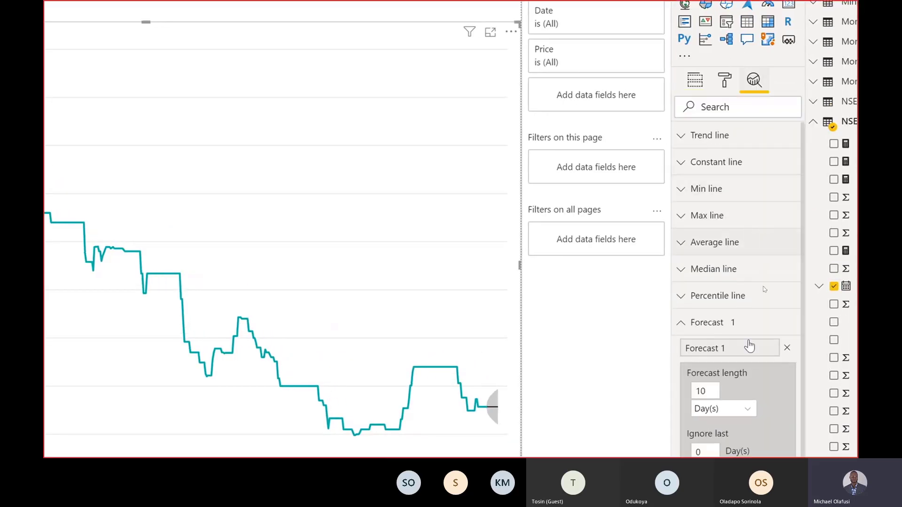
scroll(764, 289, "down", 3)
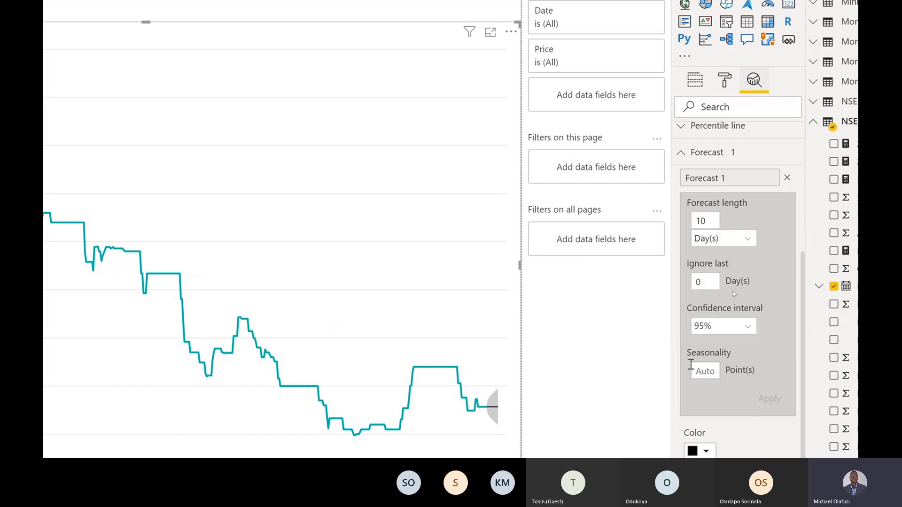
left_click(711, 372)
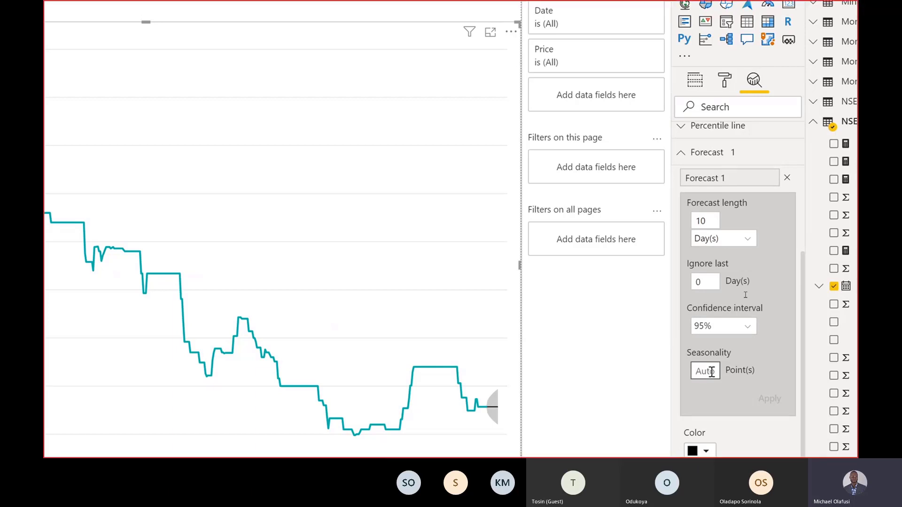
left_click(750, 326)
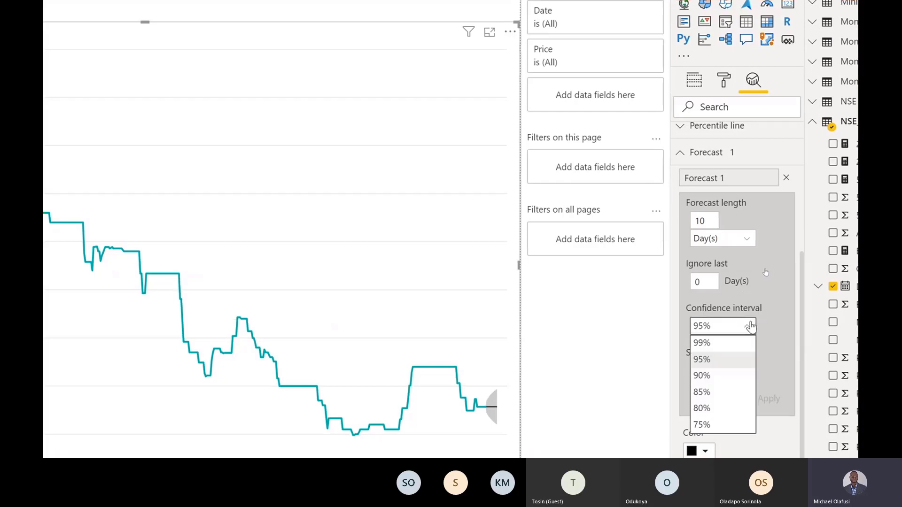
left_click(745, 280)
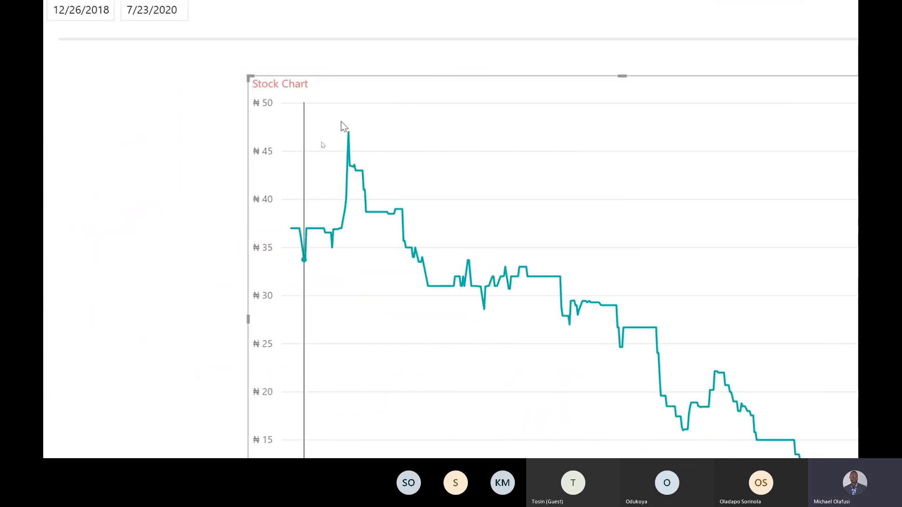
Move the Stock Chart to the lower-left corner of the page and add an empty card visual
mouse_move(341, 121)
key("ctrl+4")
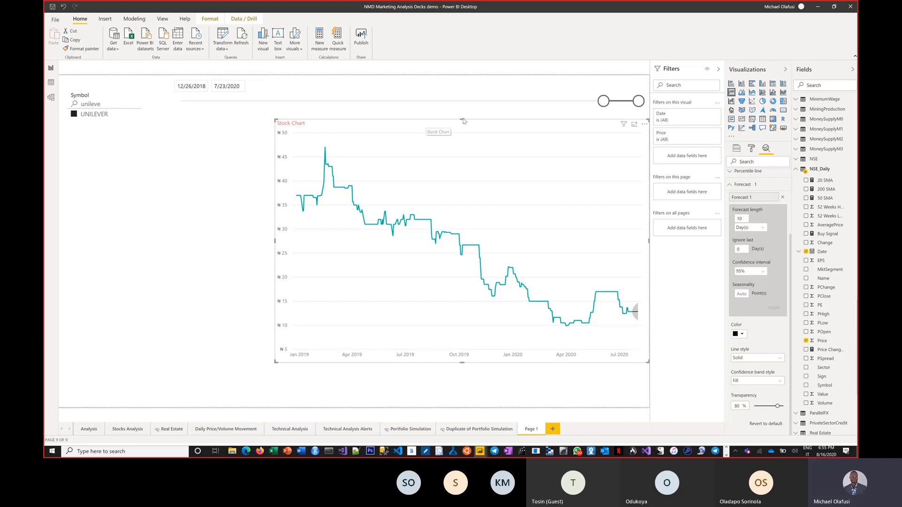
left_click_drag(460, 119, 121, 289)
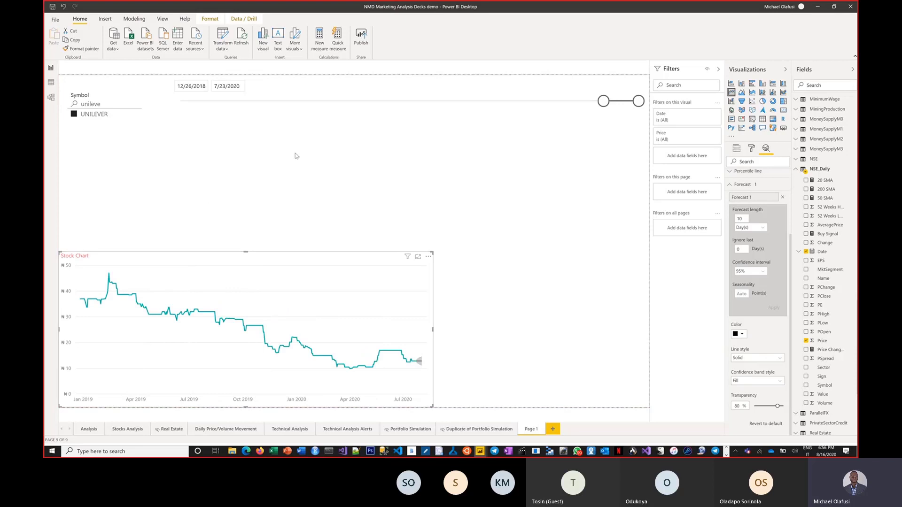
left_click(463, 169)
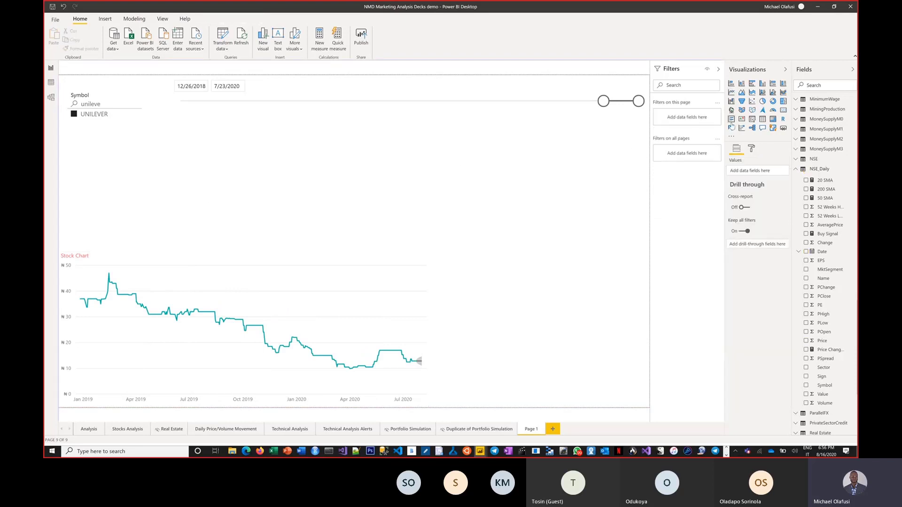
left_click(783, 111)
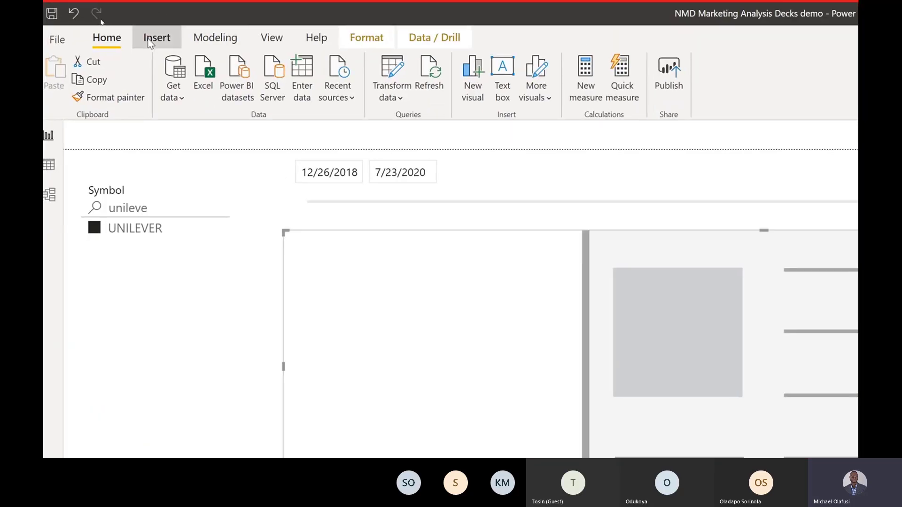
Create a new measure and name it Dynamic Title
left_click(150, 42)
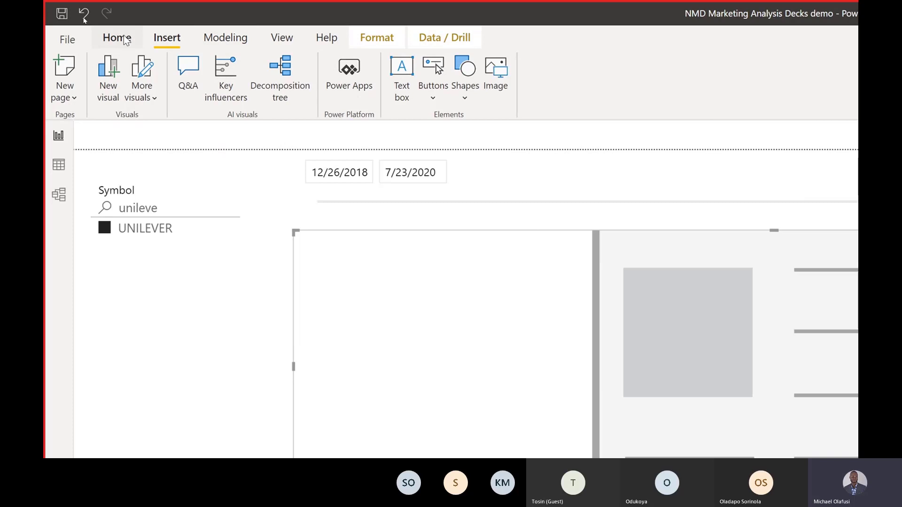
left_click(126, 40)
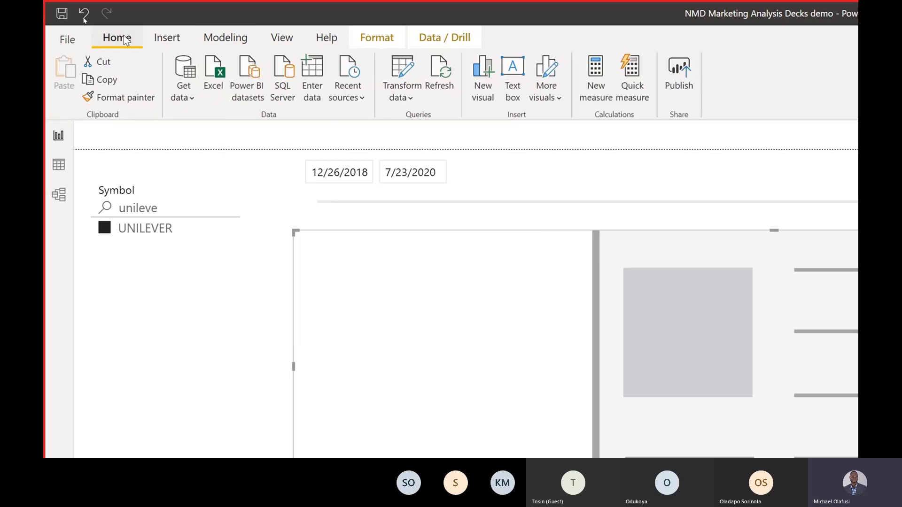
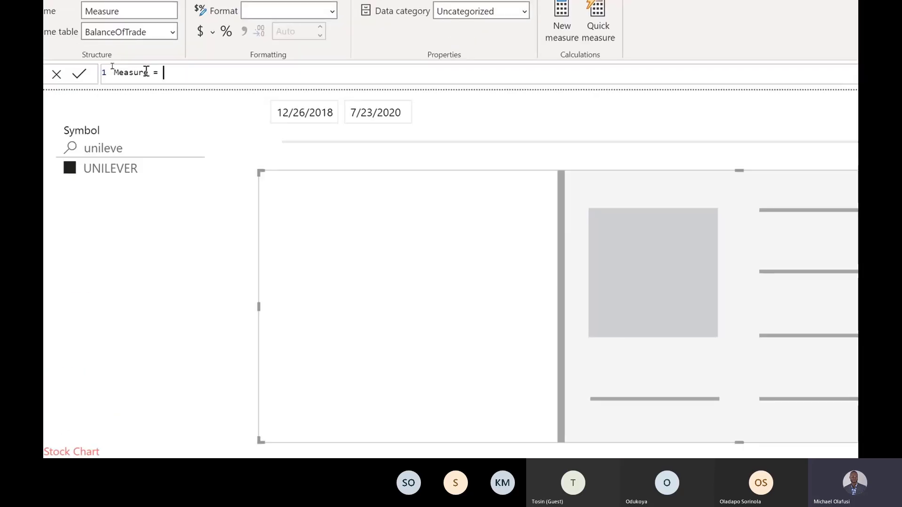
double_click(146, 71)
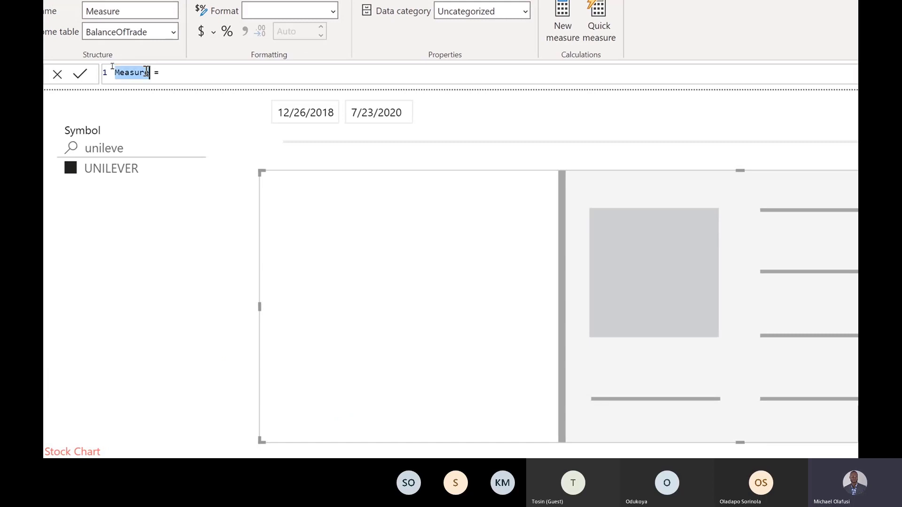
type("Dynamice Title")
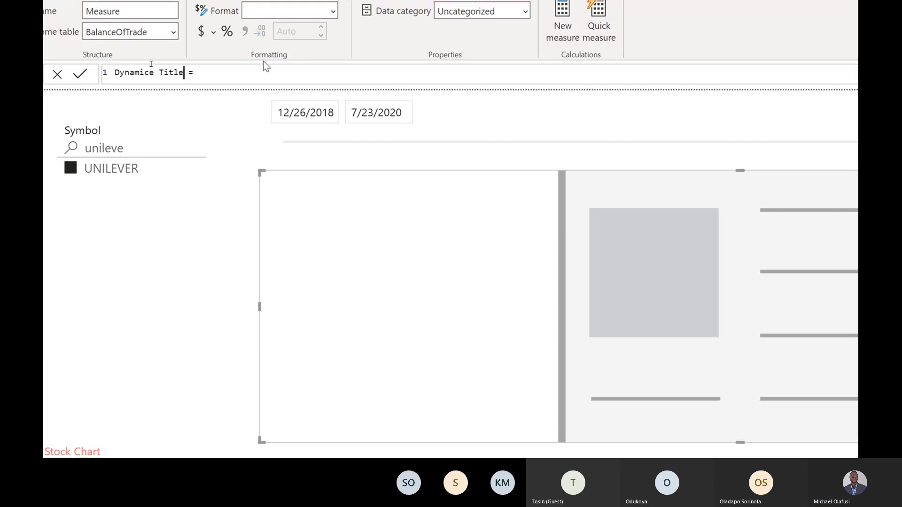
double_click(155, 73)
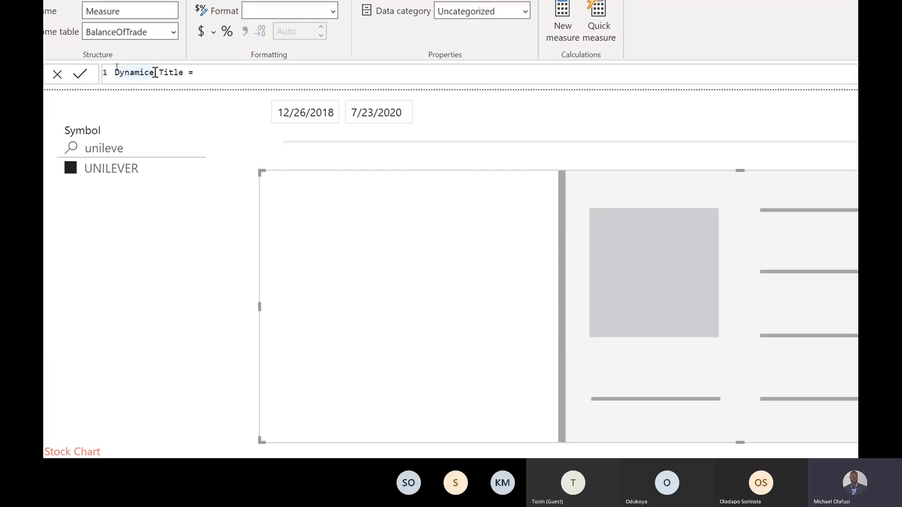
left_click(155, 72)
key("BackSpace")
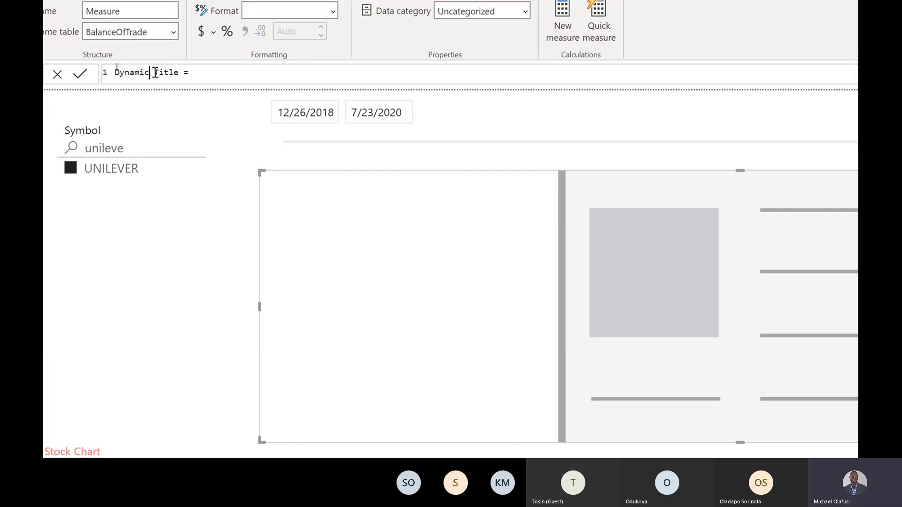
Start the Dynamic Title formula with SELECTEDVALUE(NSE_Daily[Symbol]) and join an opening text string to it with &
left_click(244, 73)
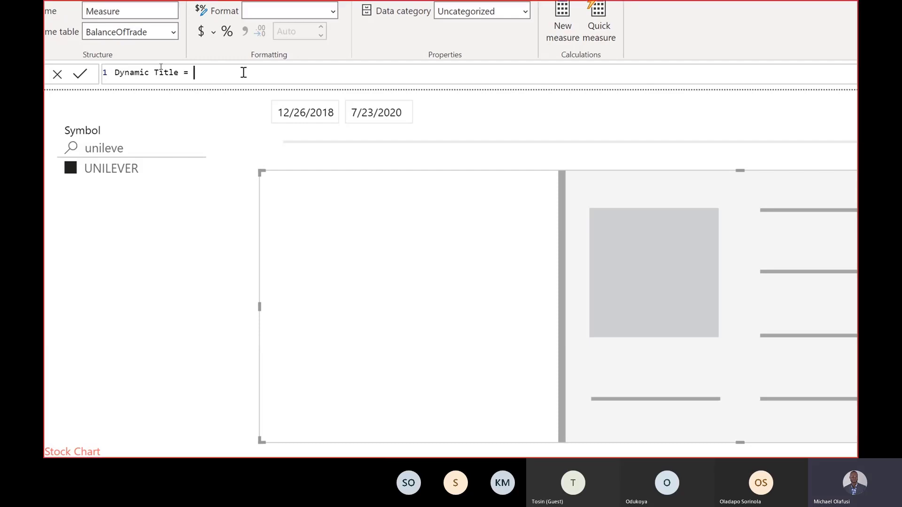
type("\"")
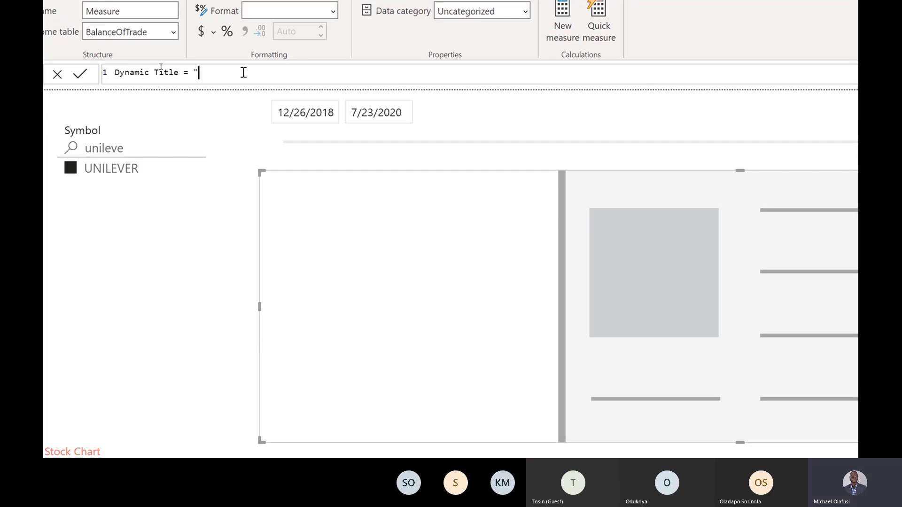
key("BackSpace")
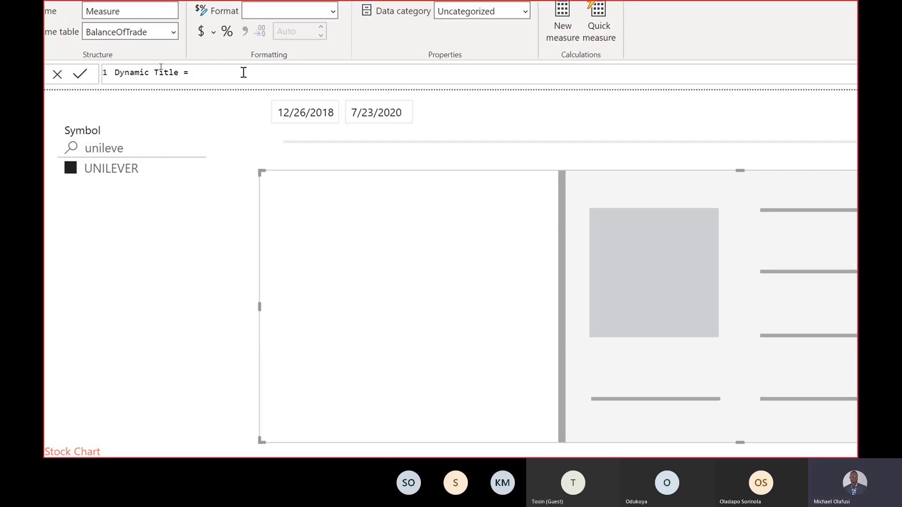
type("selcted")
key("BackSpace")
key("BackSpace")
key("BackSpace")
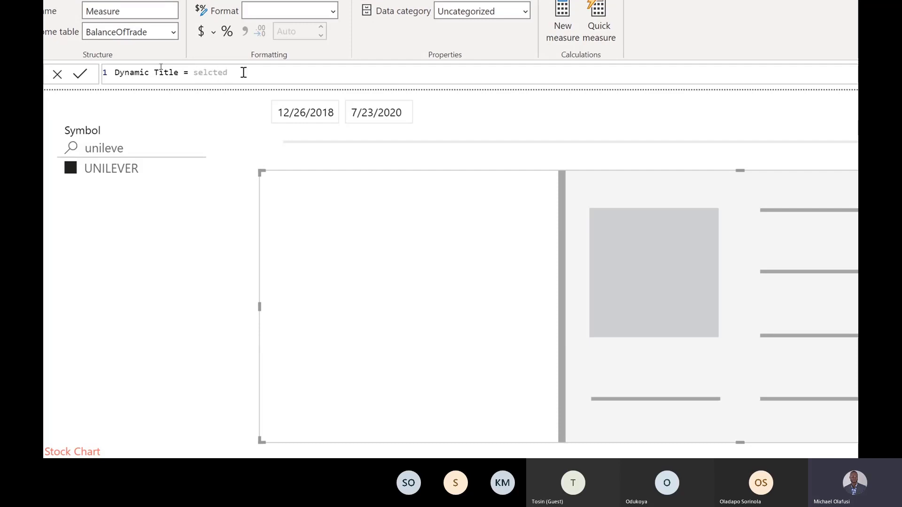
key("BackSpace")
type("e")
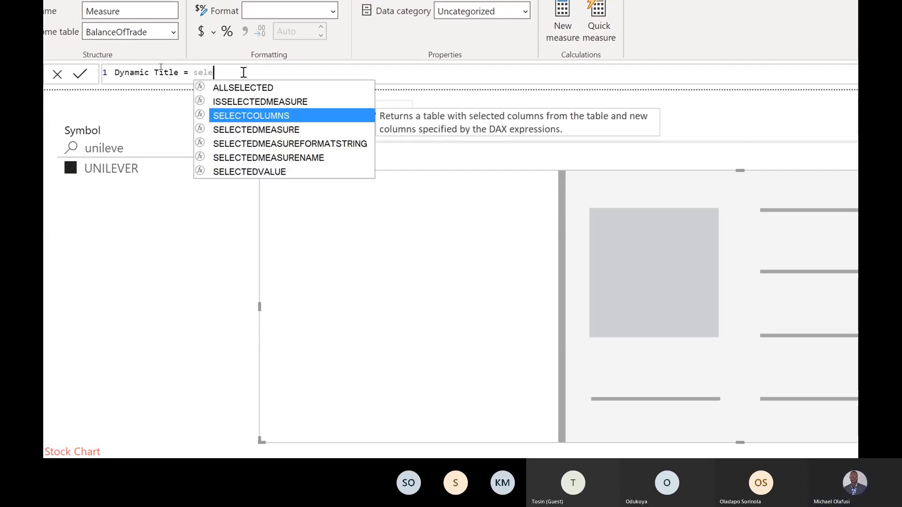
key("Down")
key("Down")
key("Down")
key("Down")
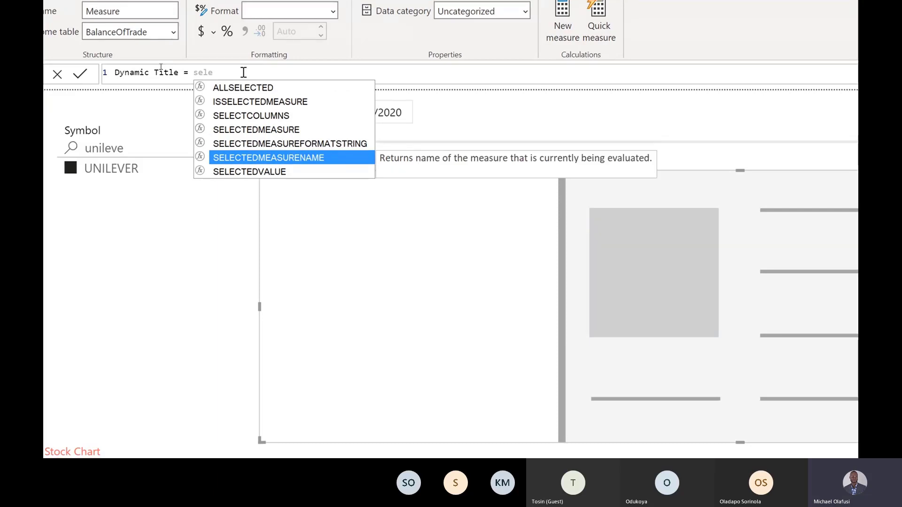
key("Tab")
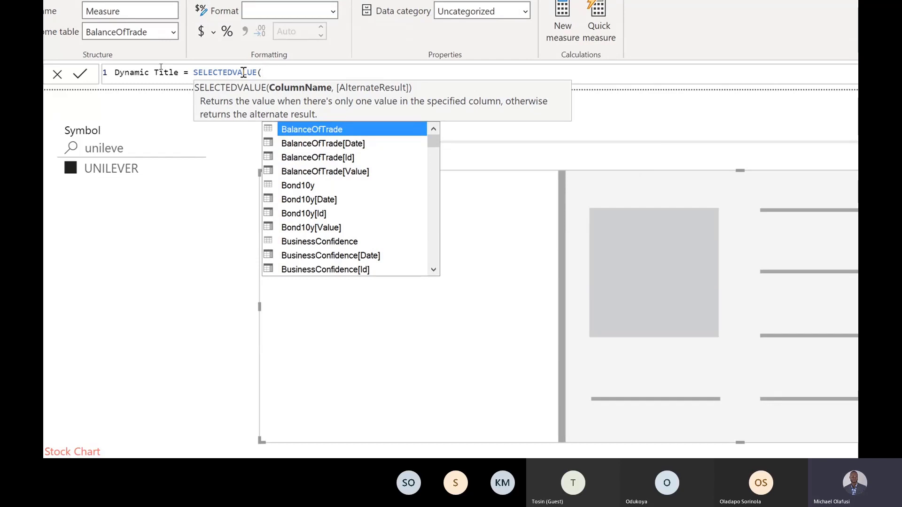
type("symb")
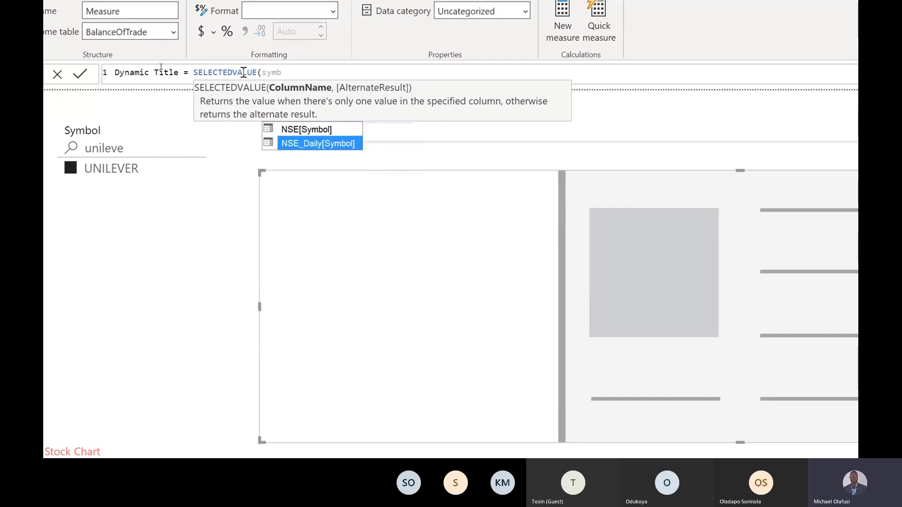
key("Tab")
type(")")
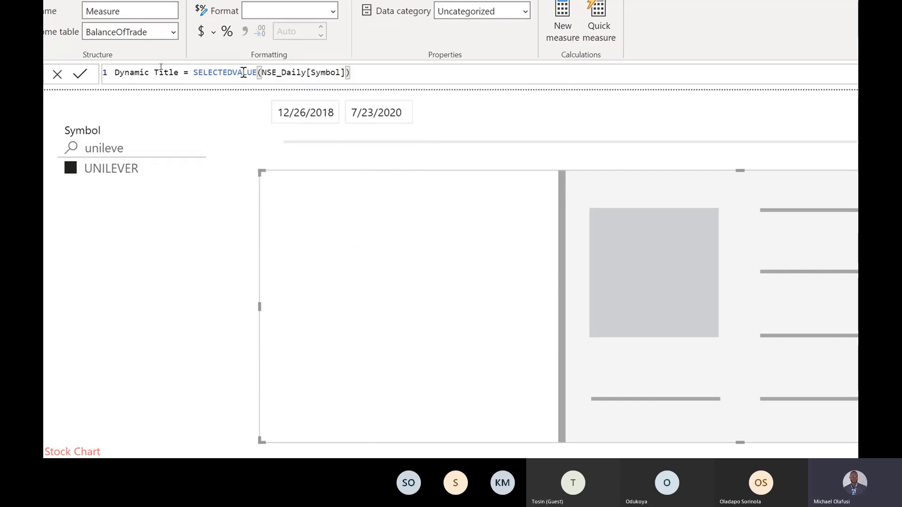
type("&\" ")
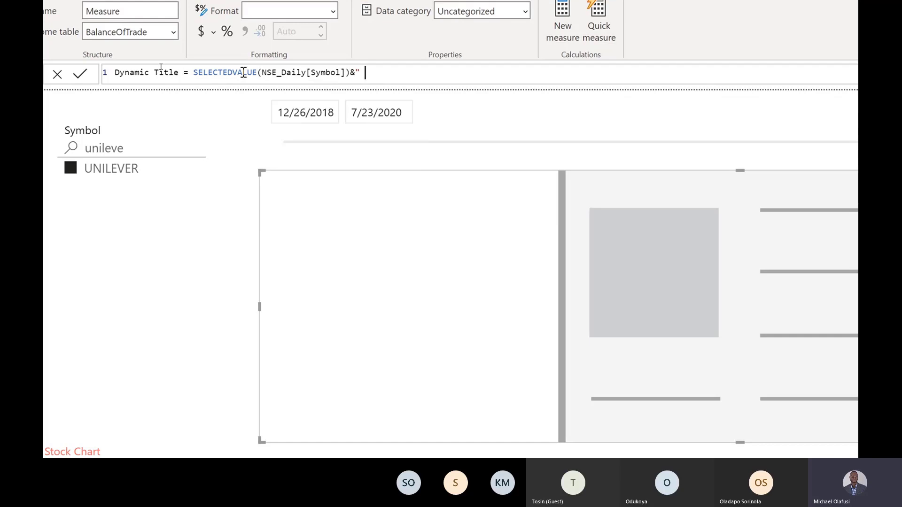
type("close")
key("BackSpace")
key("BackSpace")
key("BackSpace")
key("BackSpace")
key("BackSpace")
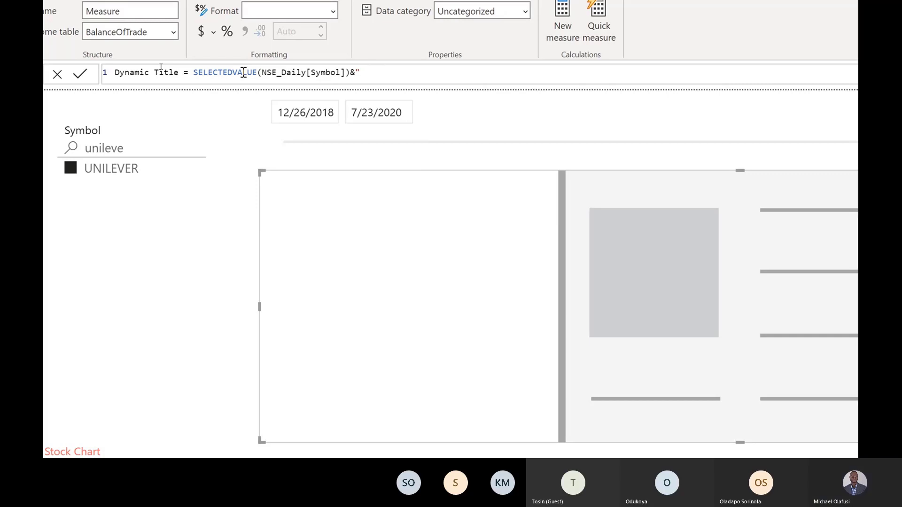
Complete the text string as " is currently trading at " and add an & after it in the formula
type("is c")
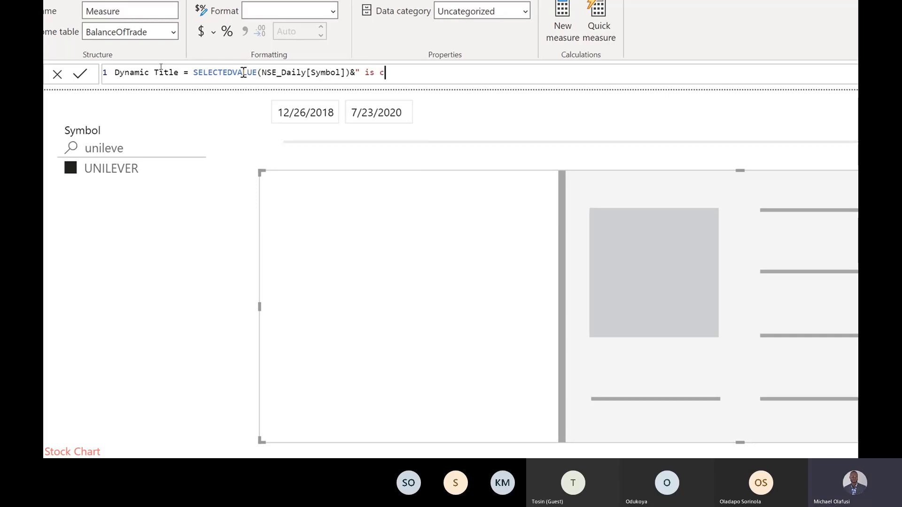
type("urrently")
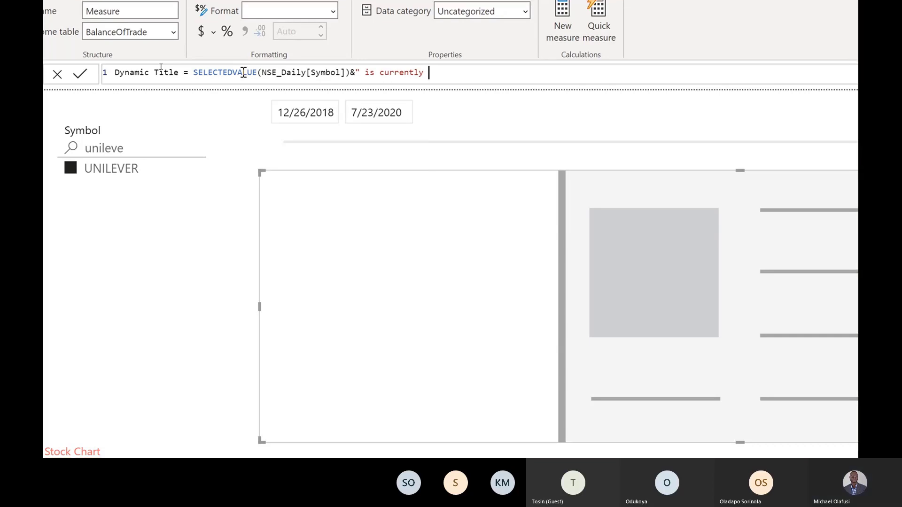
type(" trading and")
key("BackSpace")
key("BackSpace")
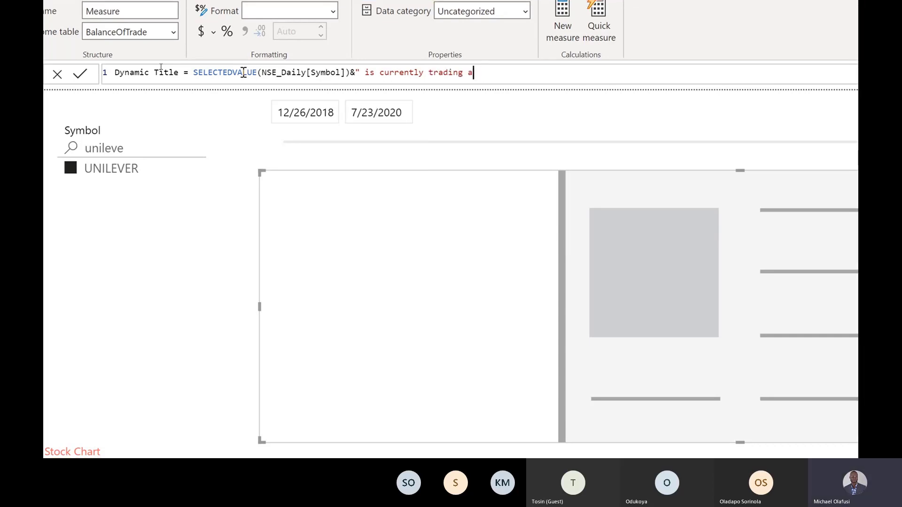
type("t \"&")
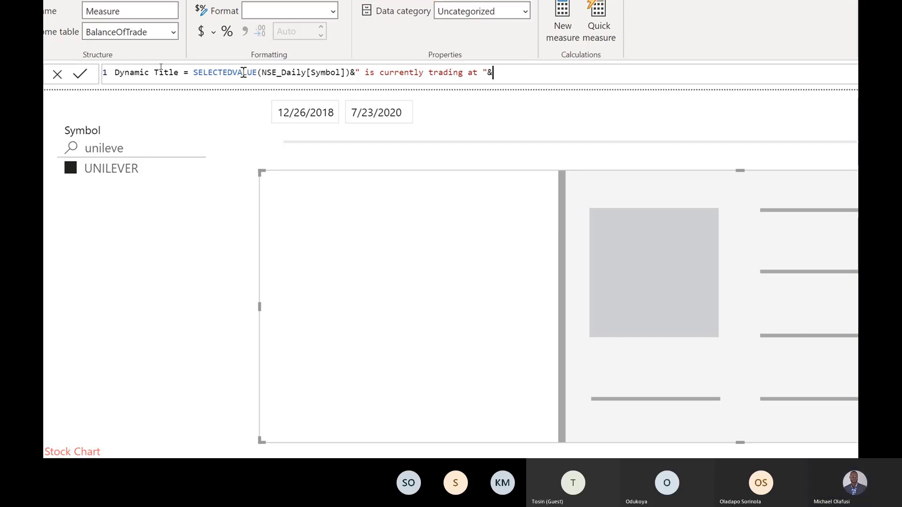
type("price")
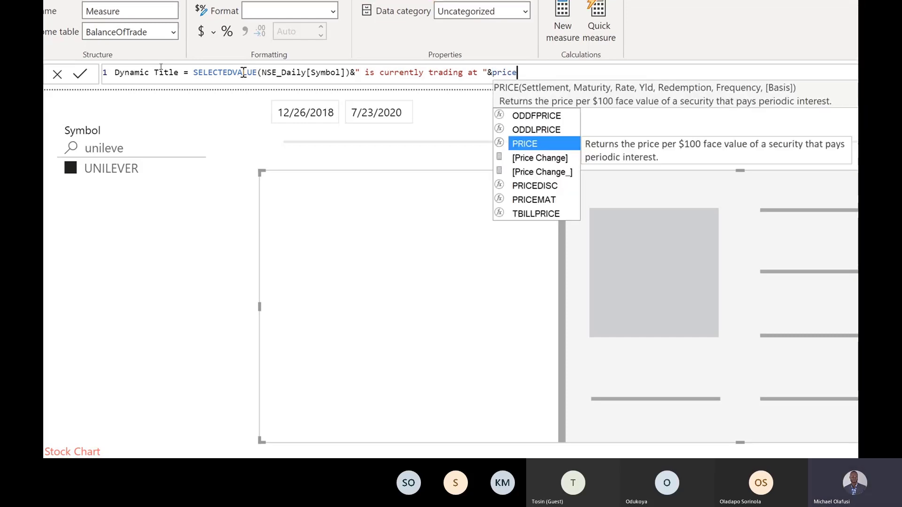
key("BackSpace")
key("BackSpace")
key("BackSpace")
key("BackSpace")
key("BackSpace")
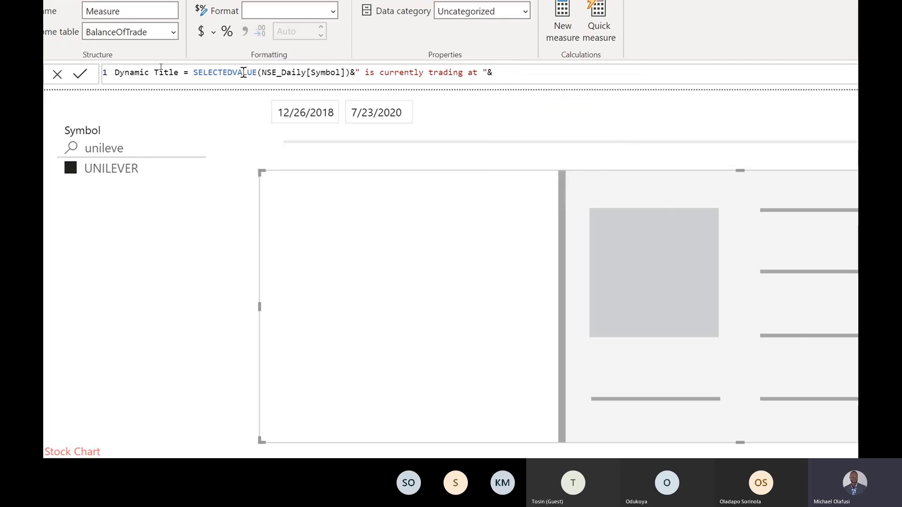
Append an AVERAGE function to the Dynamic Title formula with the NSE_Daily[Price] column as its argument
type("aver")
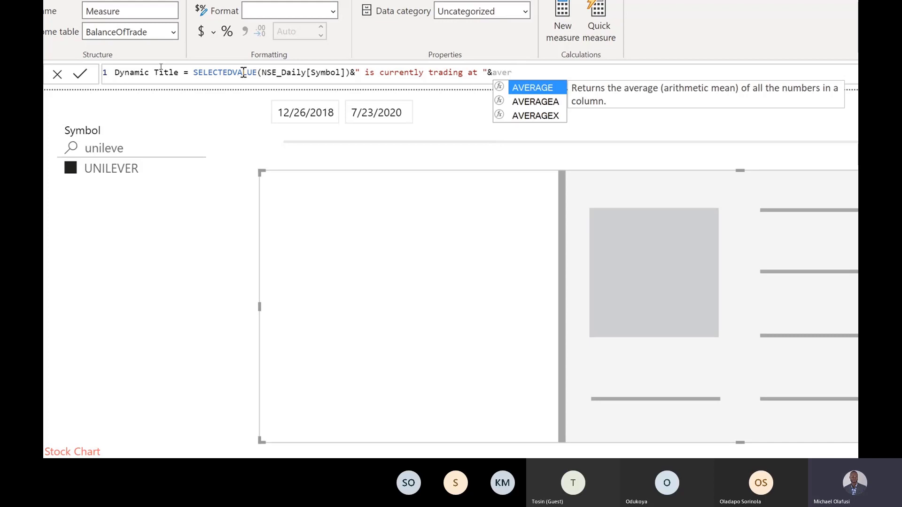
key("Tab")
type("(")
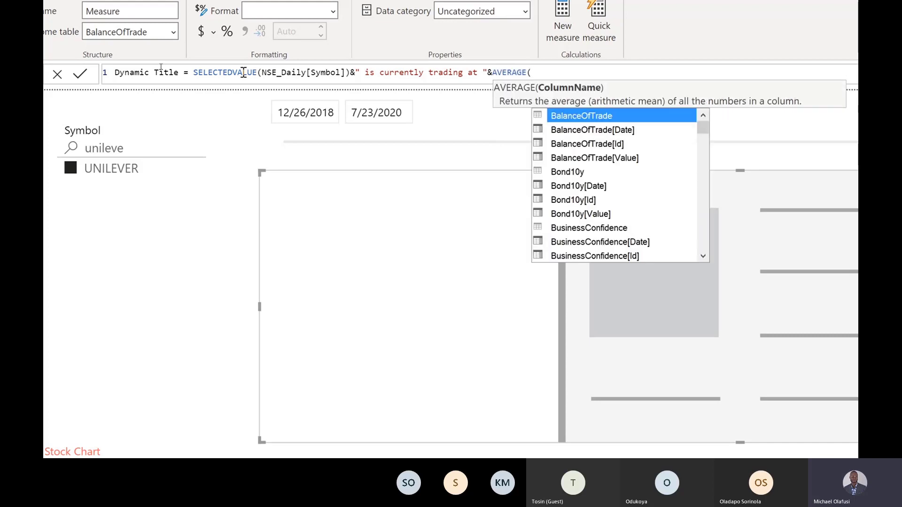
type("price")
key("Down")
key("Down")
key("Down")
key("Down")
key("Down")
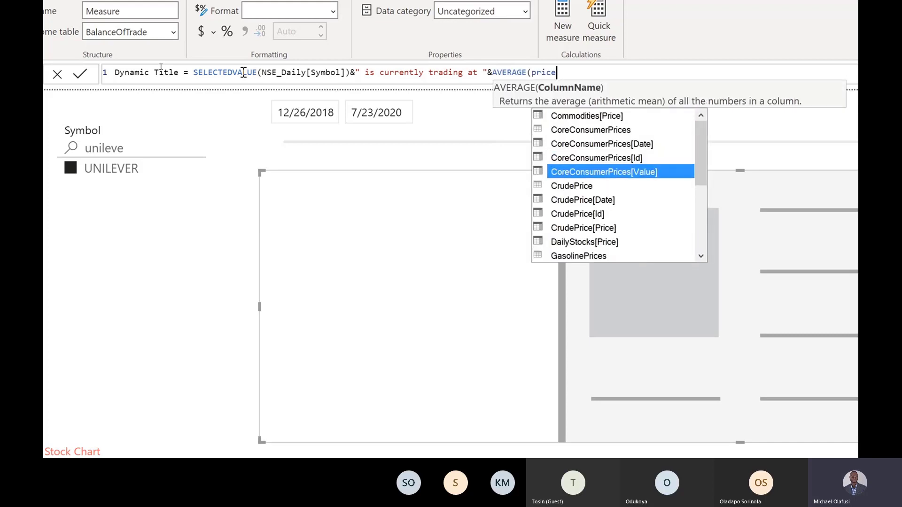
key("Down")
key("Down")
key("Down")
key("Down")
key("Down")
key("Down")
key("Down")
key("Down")
key("Down")
key("Down")
key("Down")
key("Down")
key("Down")
key("Down")
key("Down")
key("Down")
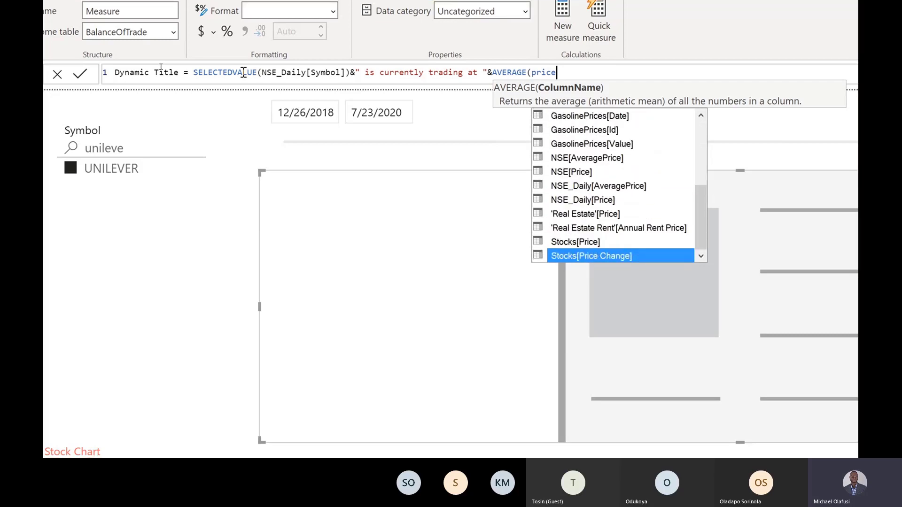
key("Up")
key("Up")
key("Up")
key("Up")
key("Up")
key("Up")
key("Up")
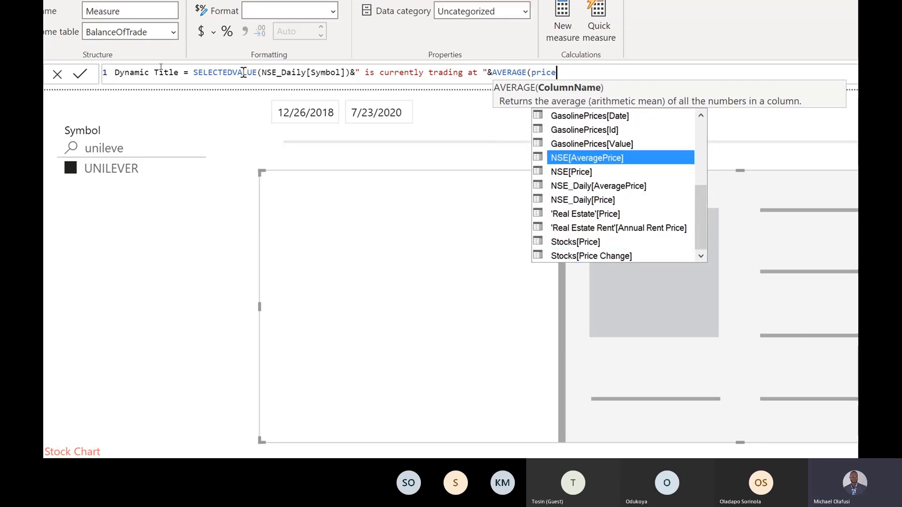
key("Up")
key("Down")
key("Down")
key("Down")
key("Down")
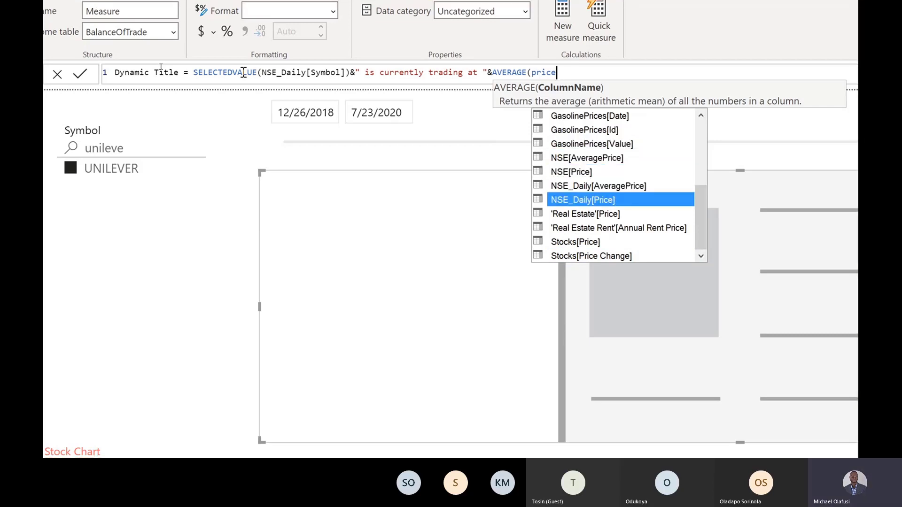
key("Tab")
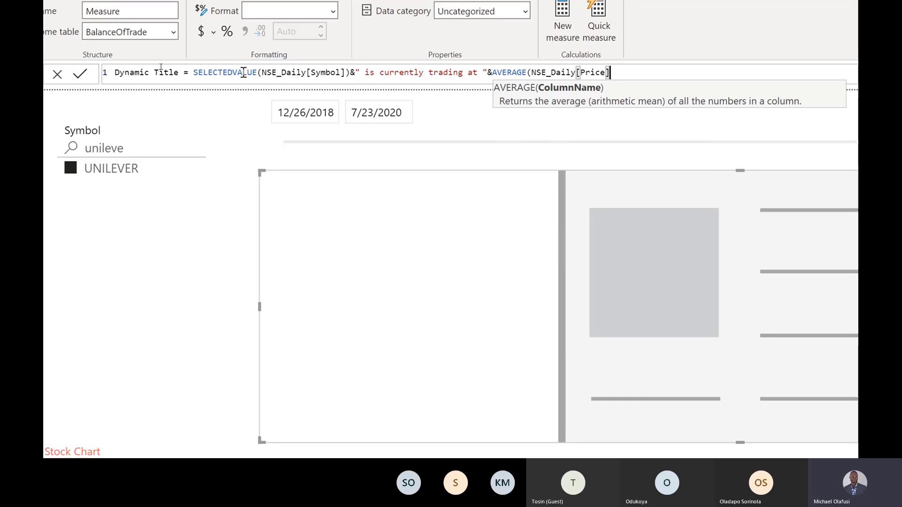
Join the text " and has a Price to Earnings ratio of " to the formula with &
type("&")
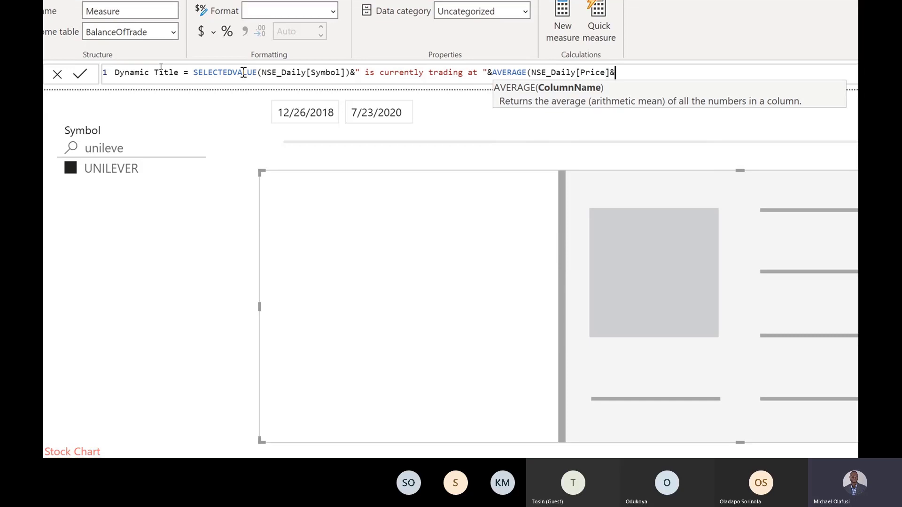
type("\" and has ")
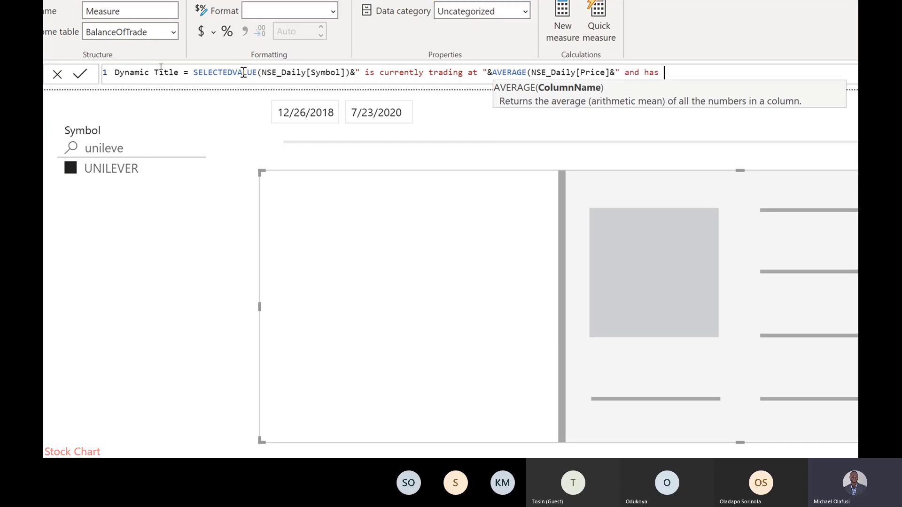
type("a Price tp")
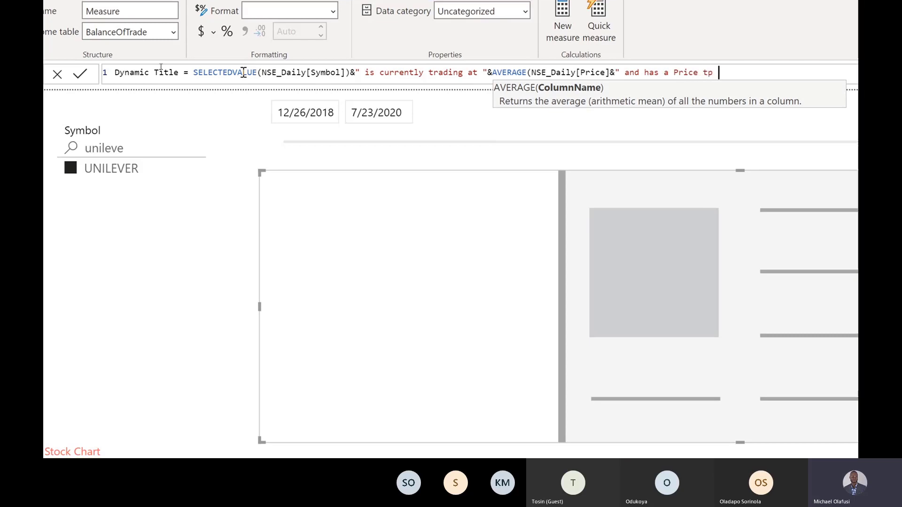
key("BackSpace")
type("o ")
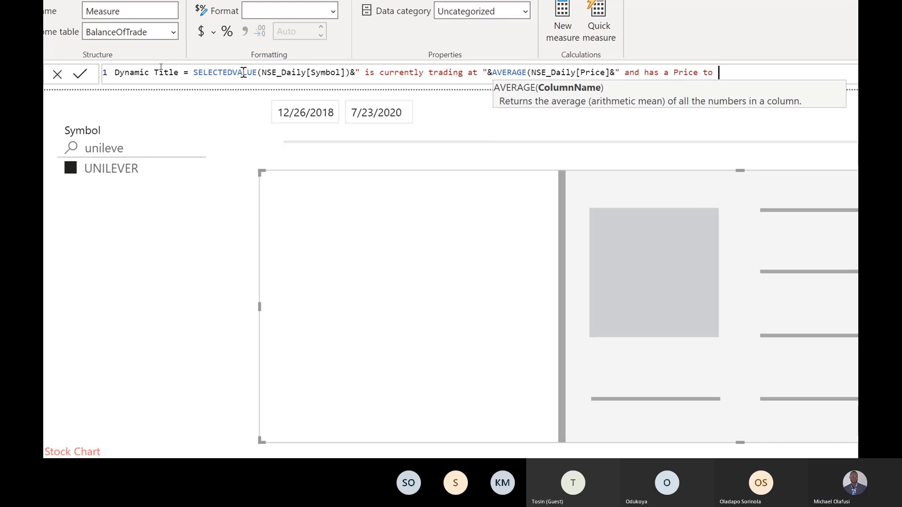
type("Earnings ratio of ")
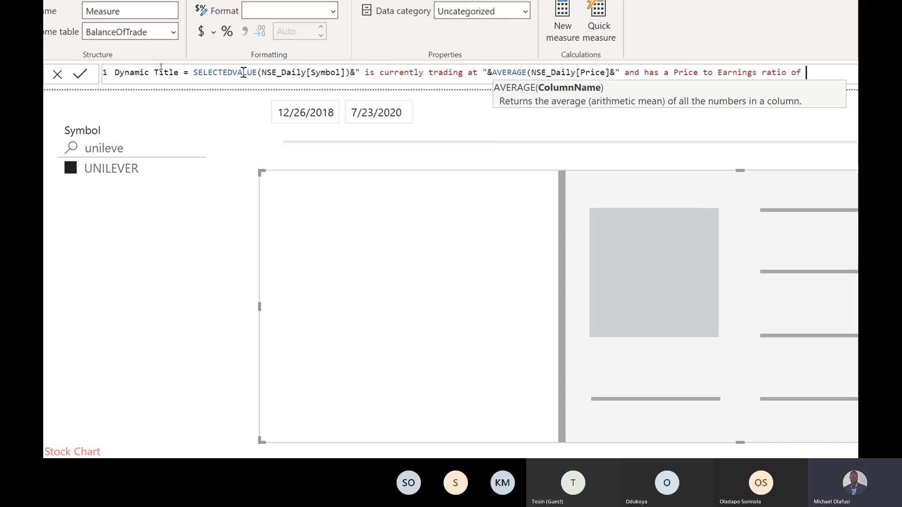
Close the ratio text string and join AVERAGE(NSE_Daily[PE]) to the Dynamic Title formula with &
type("\"&p")
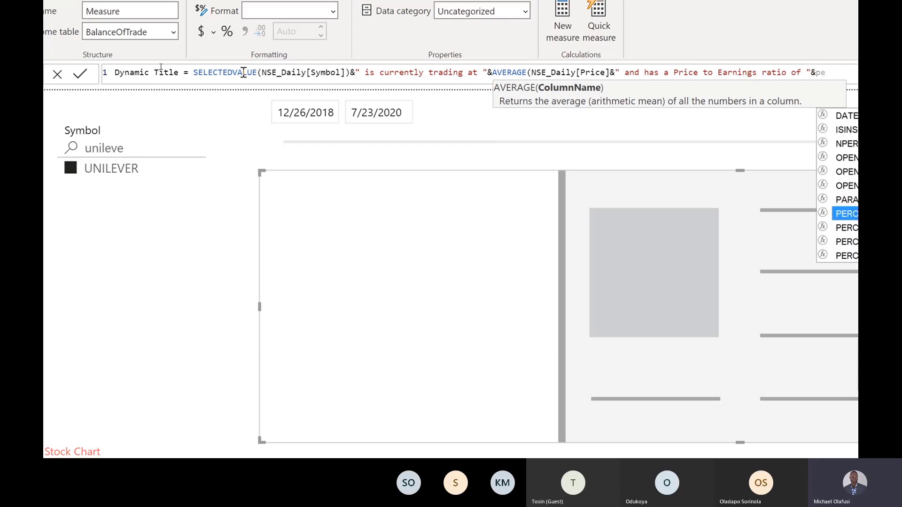
key("BackSpace")
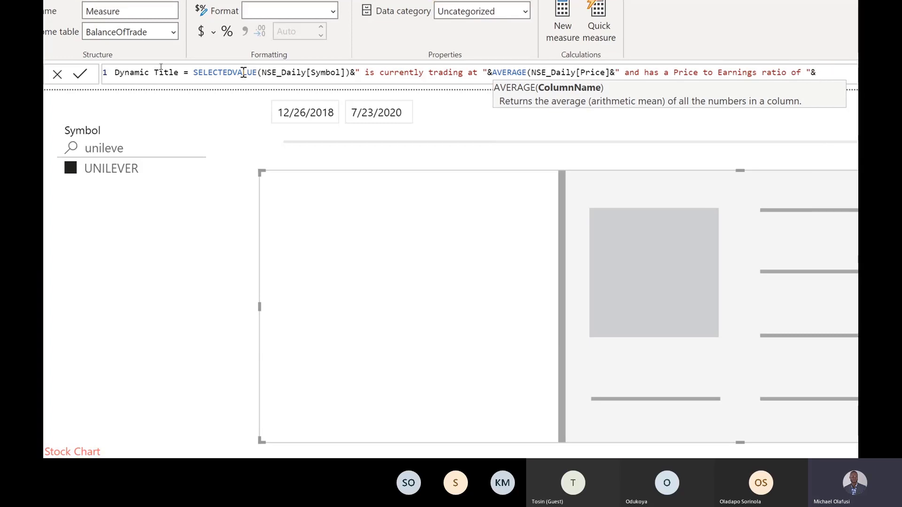
type("averag")
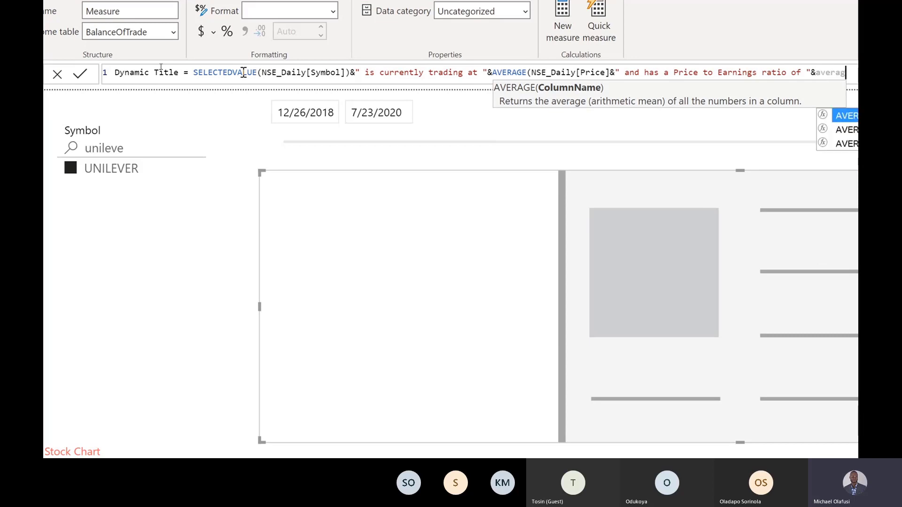
key("Tab")
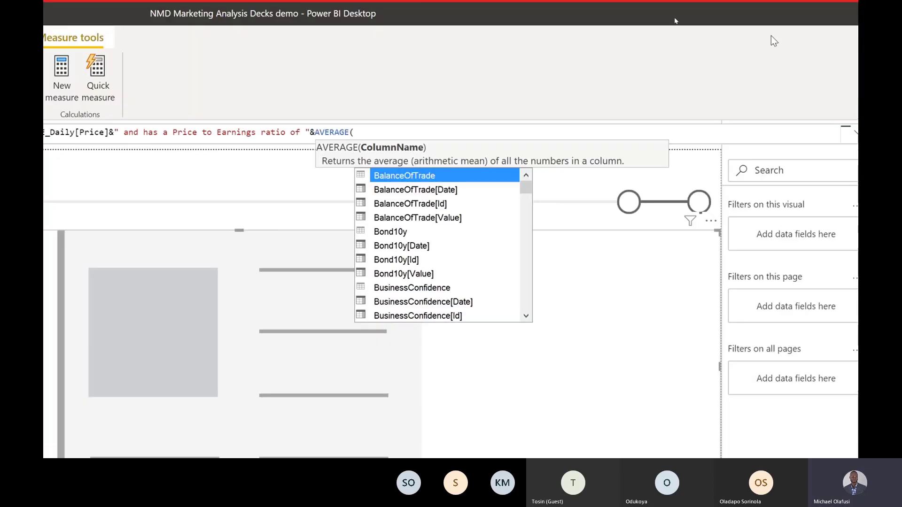
type("pe")
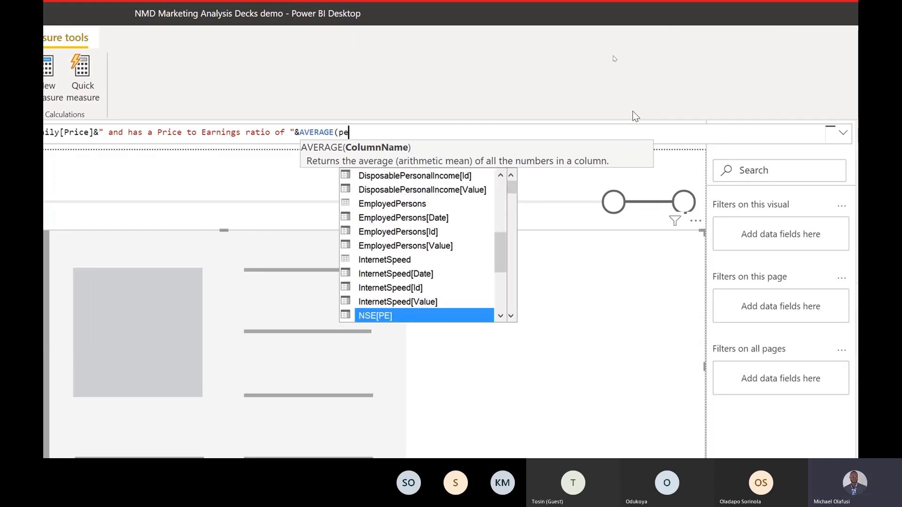
key("Down")
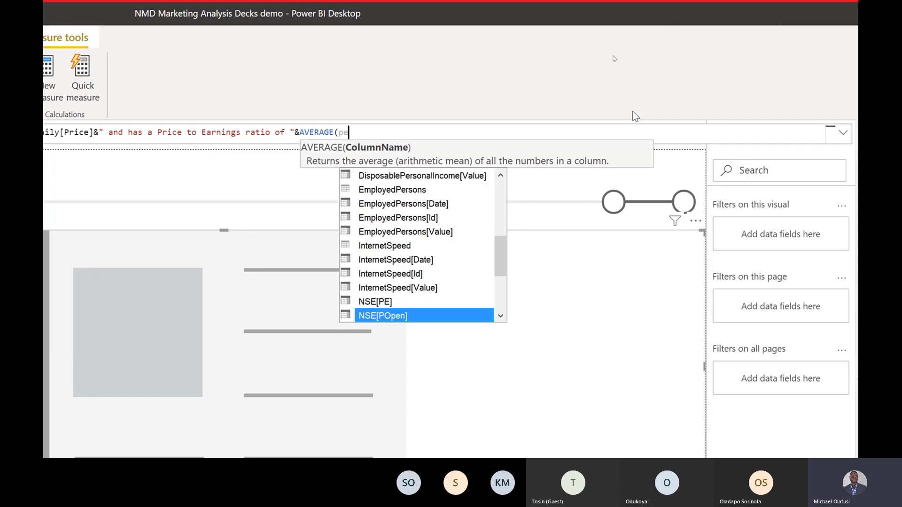
key("Down")
key("Down")
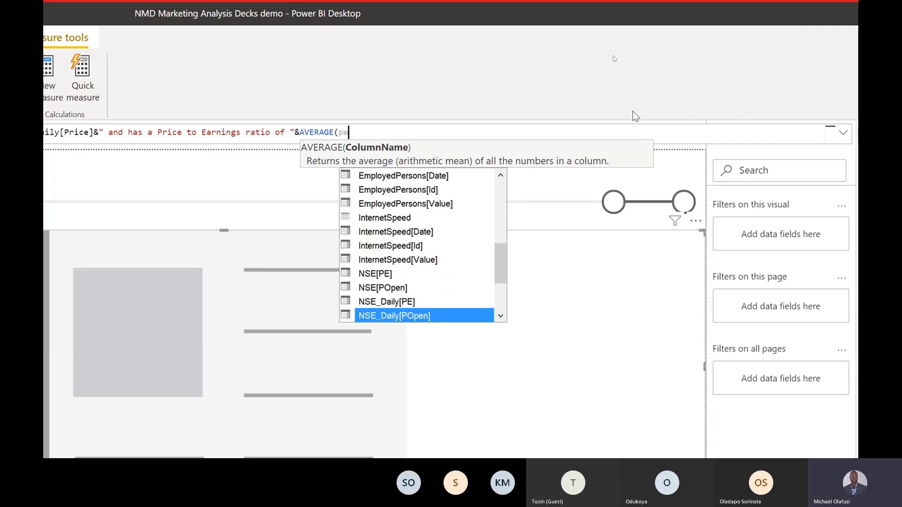
key("Up")
key("Tab")
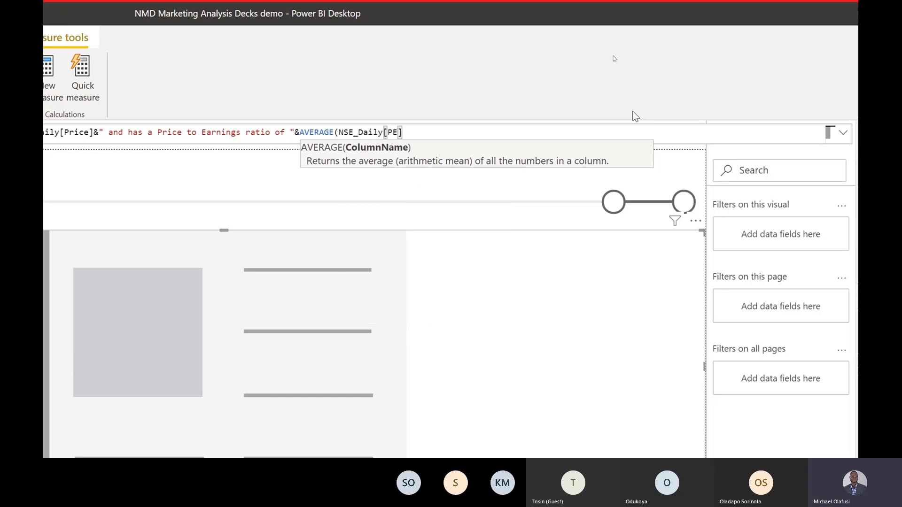
type(")")
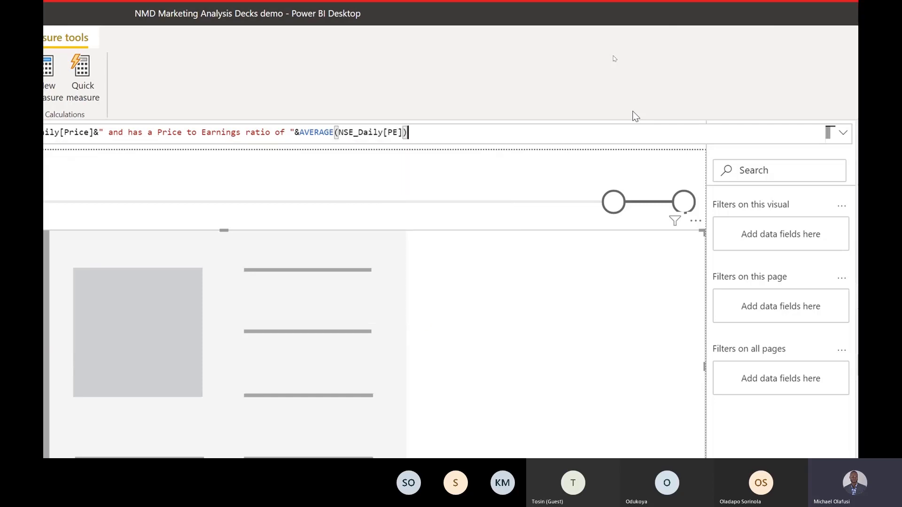
type("av")
key("BackSpace")
key("BackSpace")
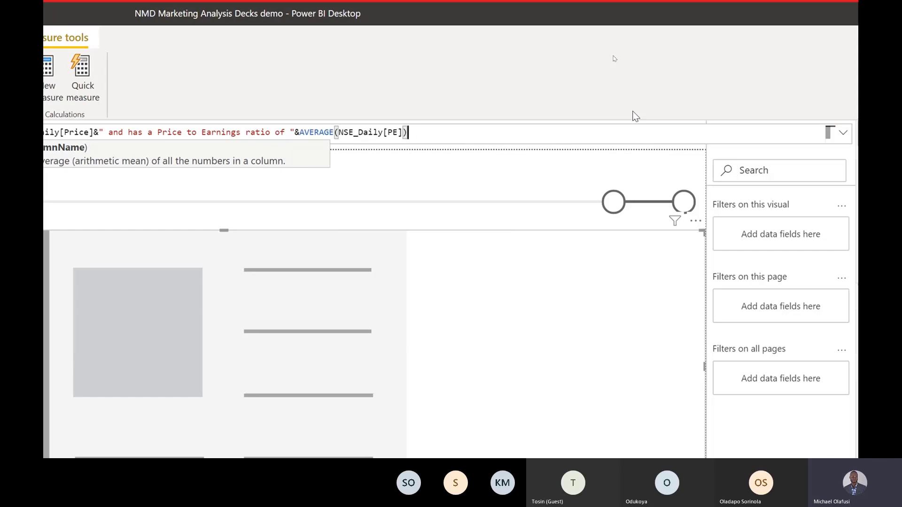
type("&\"")
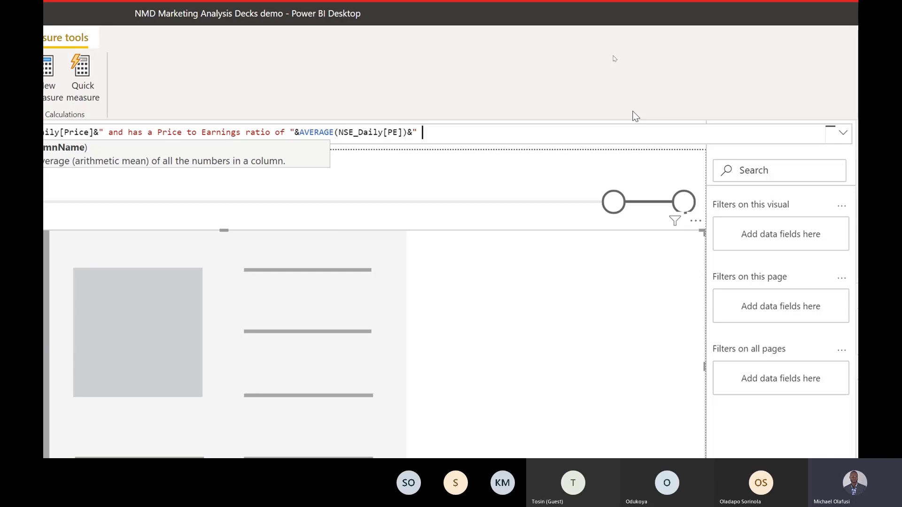
key("BackSpace")
key("BackSpace")
key("BackSpace")
key("BackSpace")
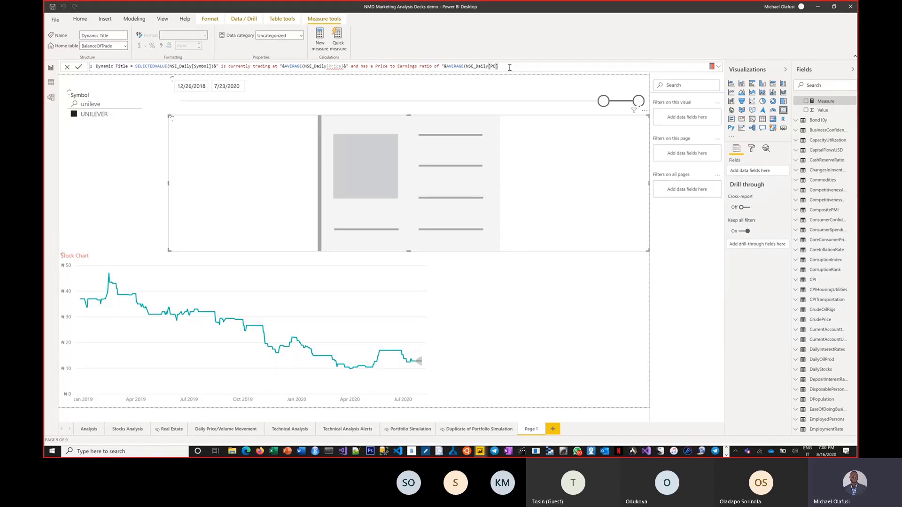
type("))")
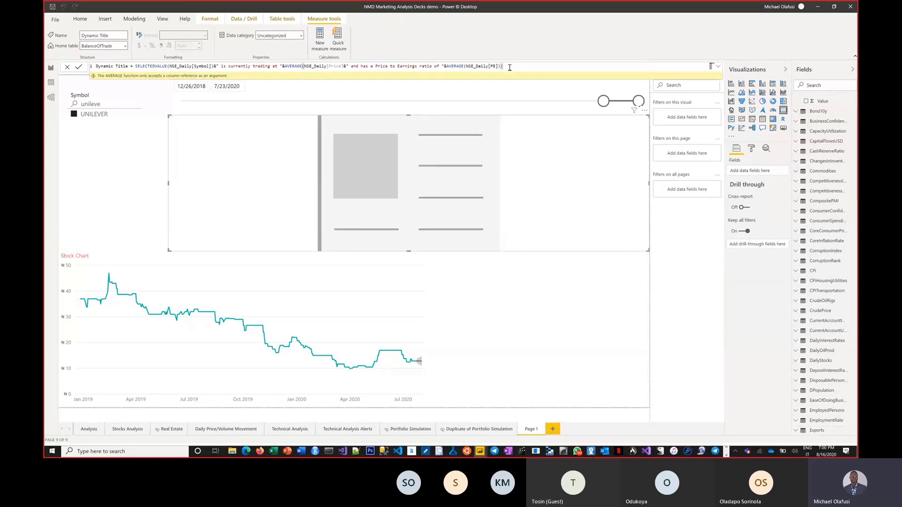
key("BackSpace")
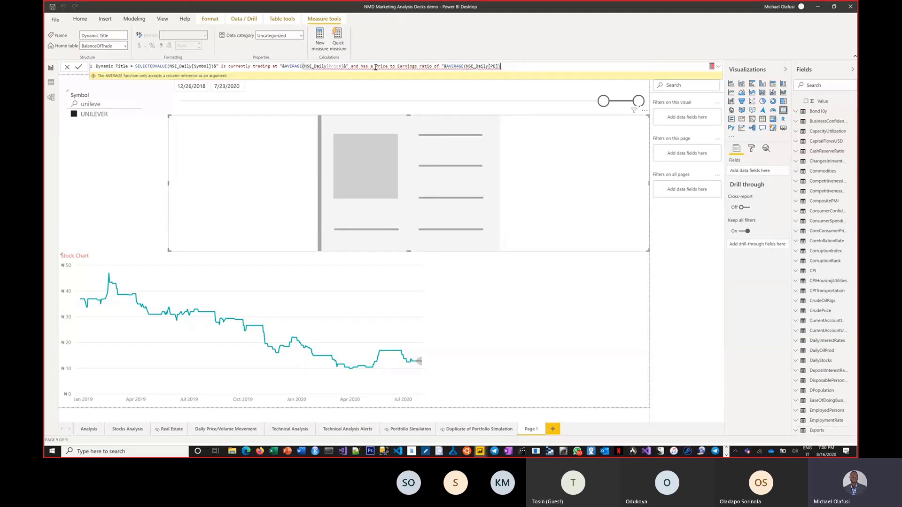
Insert the missing closing parenthesis after NSE_Daily[Price], commit the Dynamic Title formula and assign the measure to the card
left_click(351, 66)
type(")")
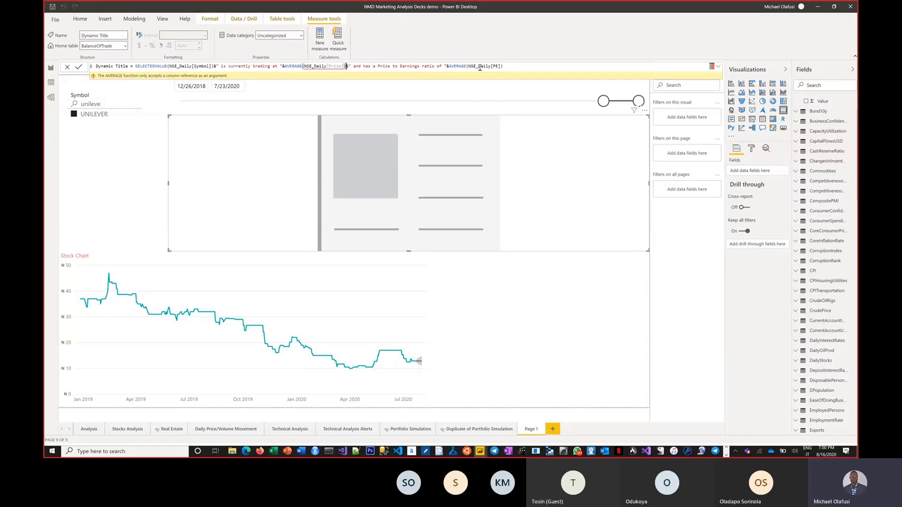
left_click(513, 67)
key("Return")
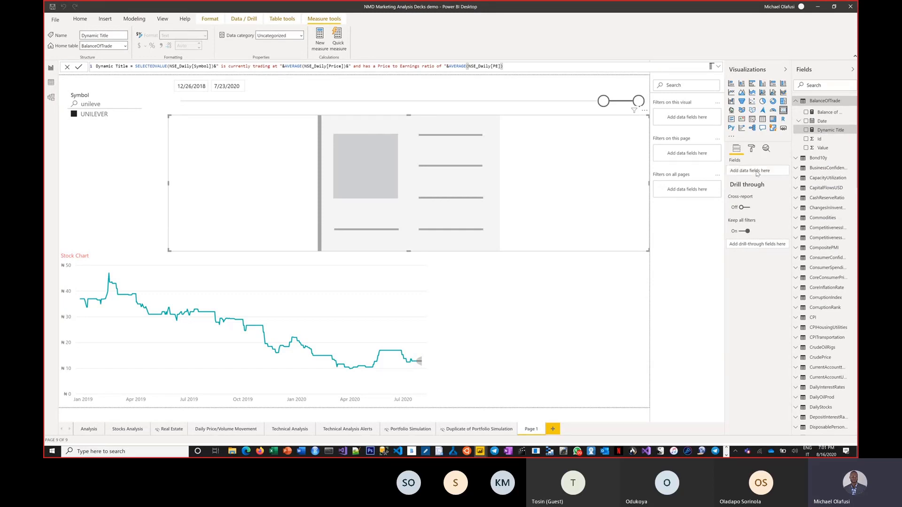
left_click_drag(831, 130, 756, 173)
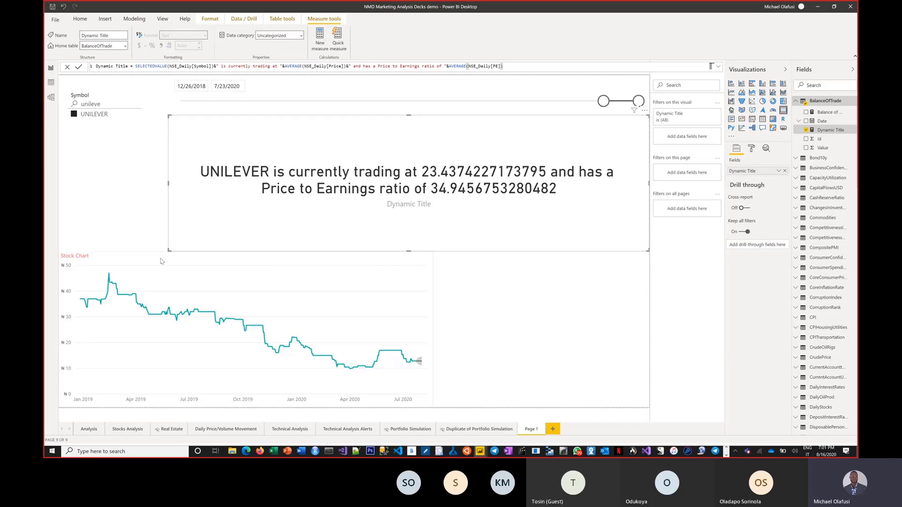
Reduce the height of the Dynamic Title card and turn off its category label
left_click_drag(169, 250, 150, 171)
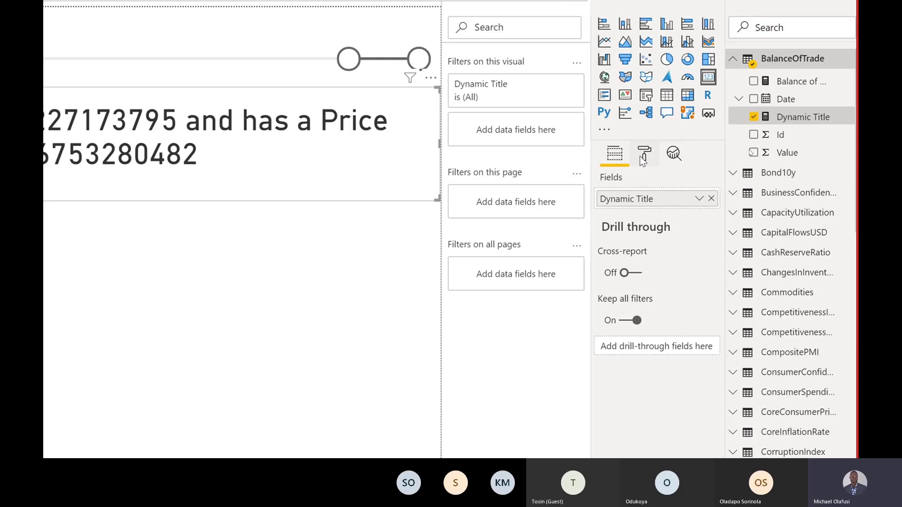
left_click(643, 158)
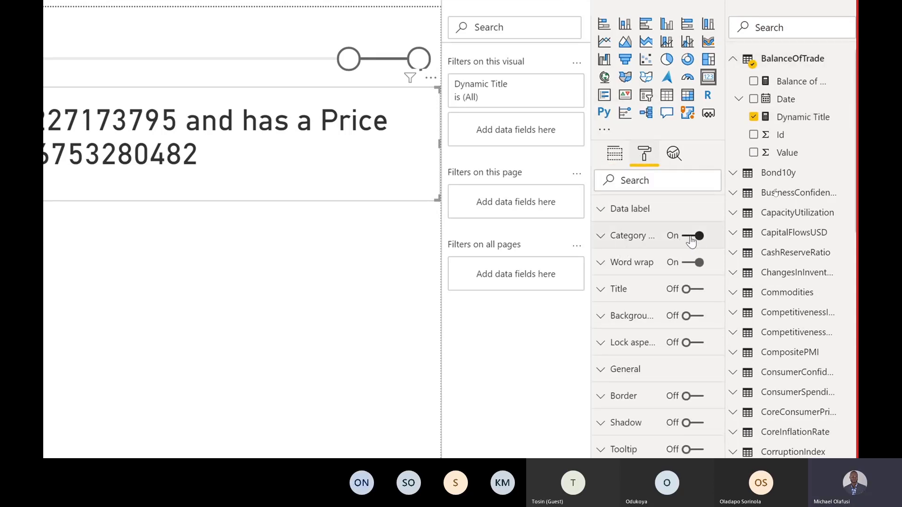
left_click(682, 237)
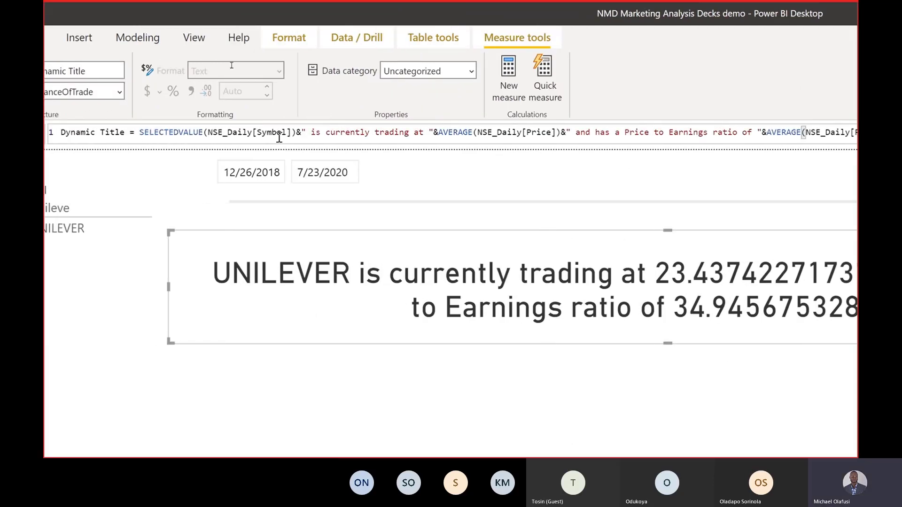
Open a FORMAT function in front of the AVERAGE of NSE_Daily[Price] in the Dynamic Title formula
left_click(440, 132)
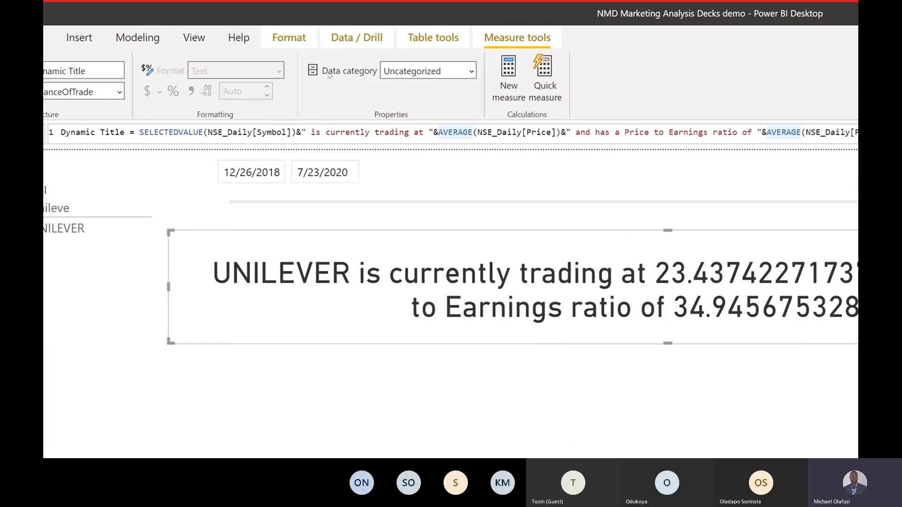
type("format")
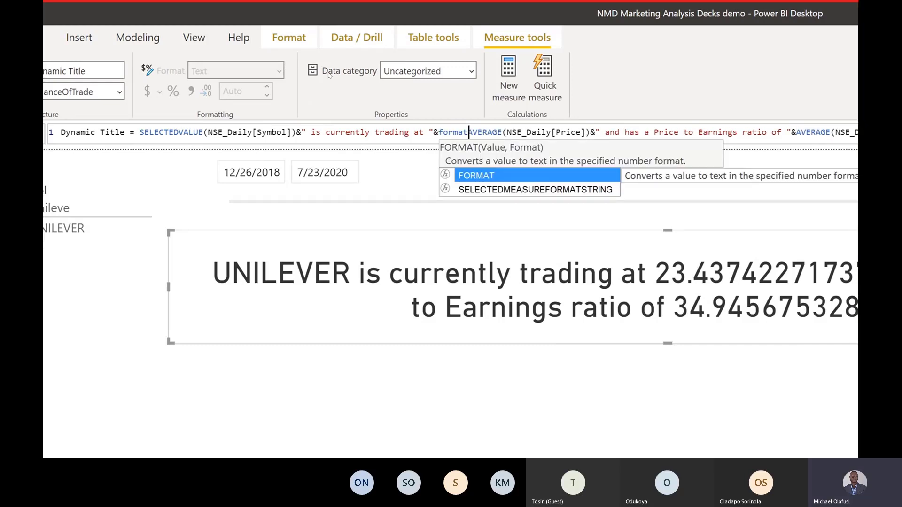
type("(")
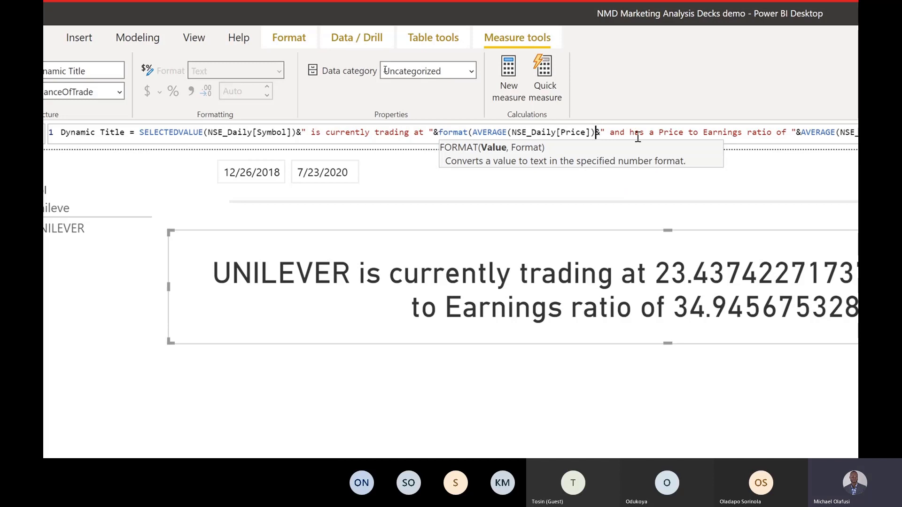
left_click(595, 132)
type(",")
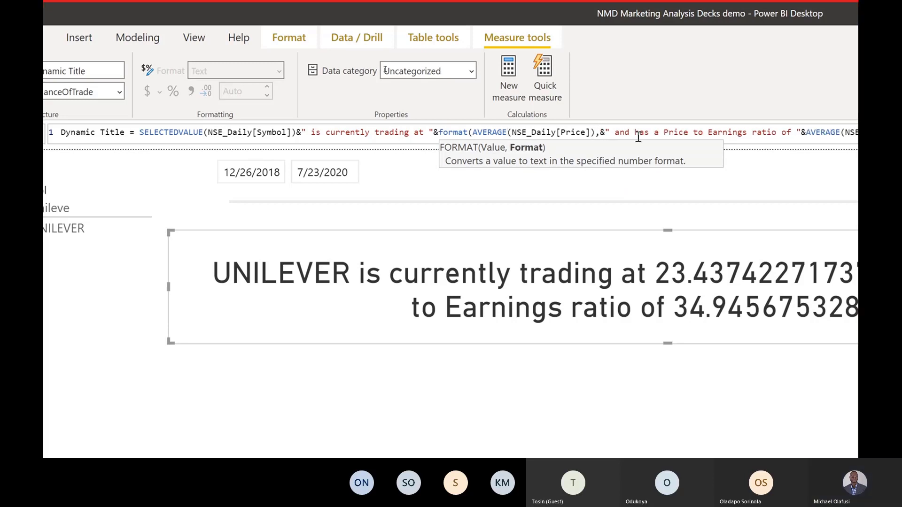
type("\"")
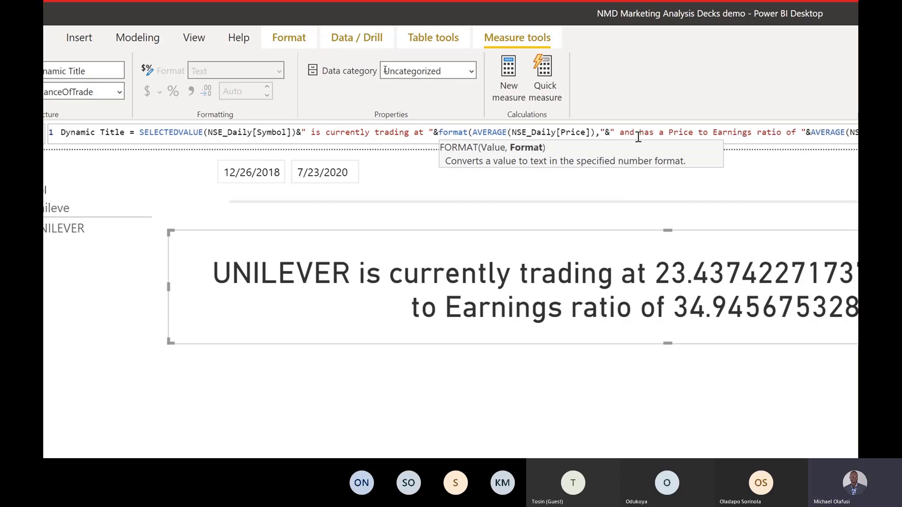
type("NGN")
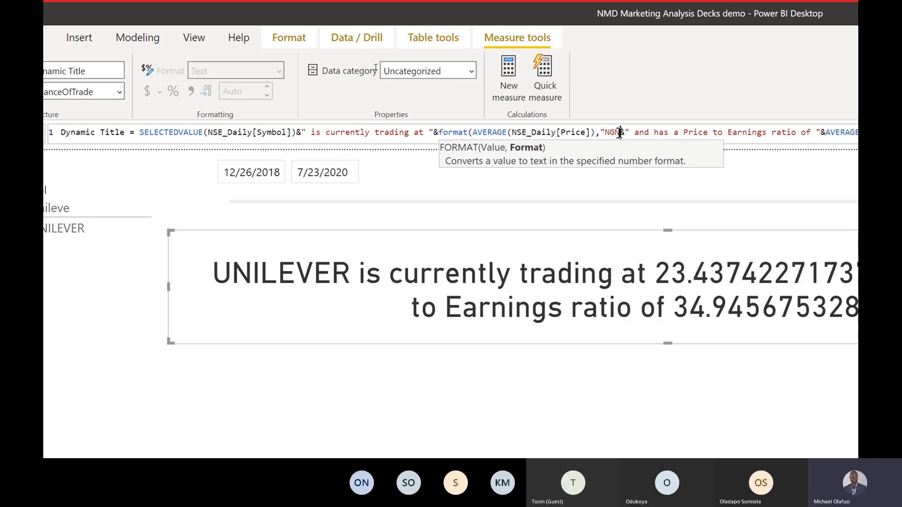
key("Escape")
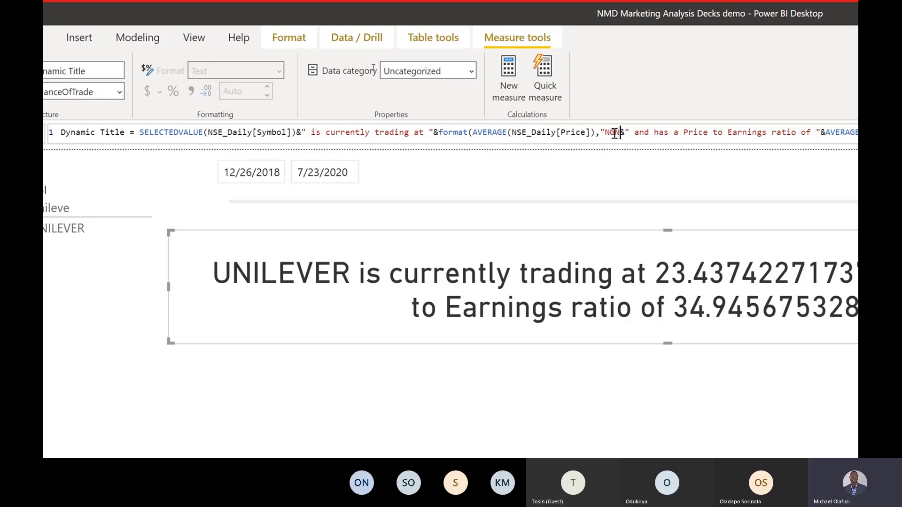
key("BackSpace")
key("BackSpace")
key("BackSpace")
key("BackSpace")
key("BackSpace")
key("BackSpace")
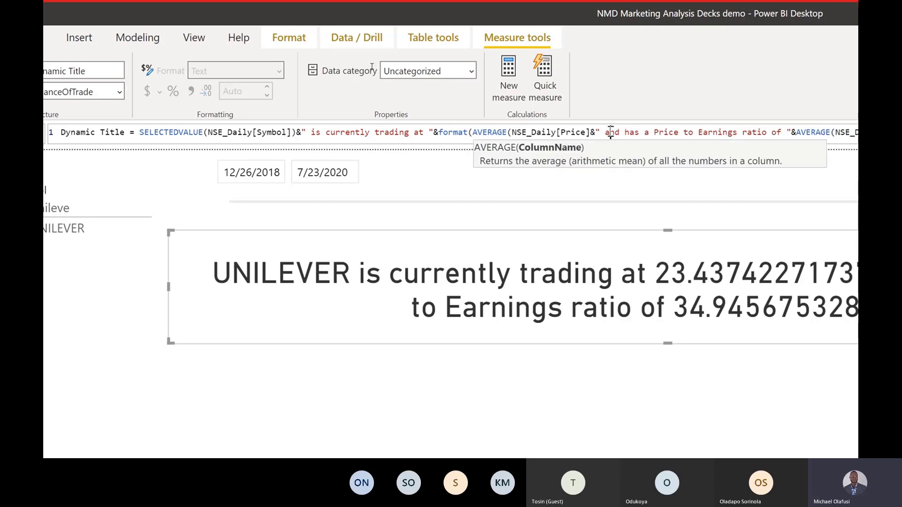
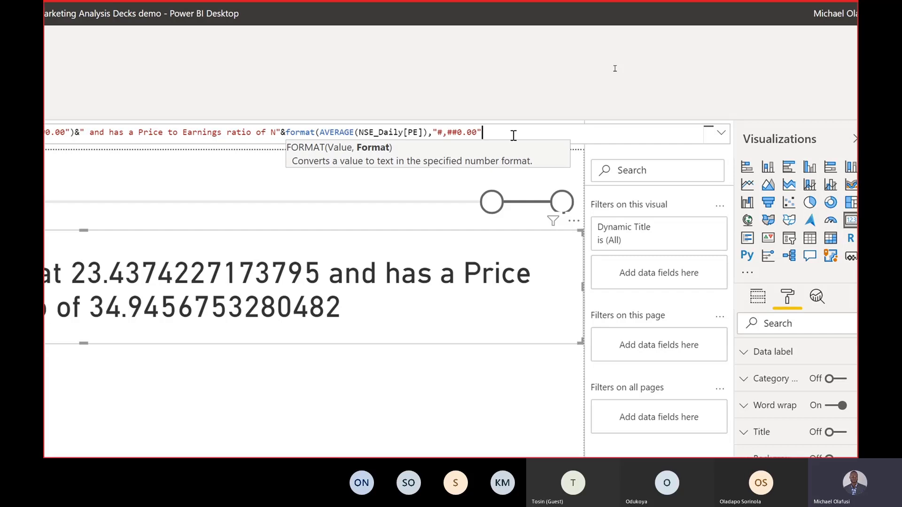
Close the FORMAT function that wraps the NSE_Daily[PE] average at the end of the Dynamic Title formula
type(")")
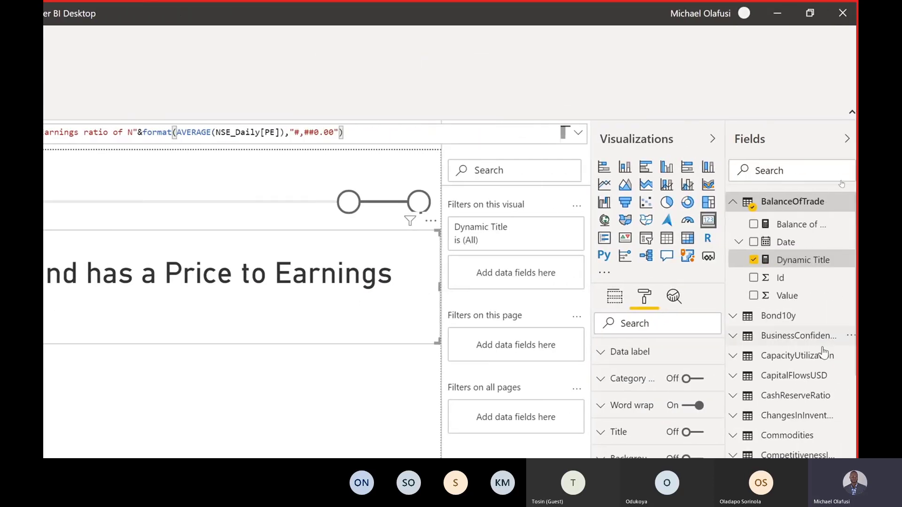
Add the NSE_Daily Date field to the visual-level filters of the Dynamic Title card
scroll(787, 388, "down", 20)
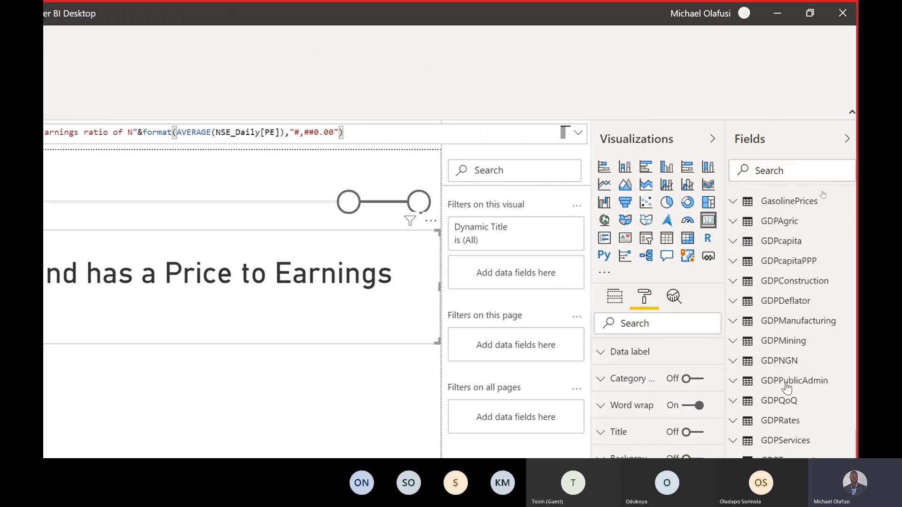
scroll(787, 388, "down", 10)
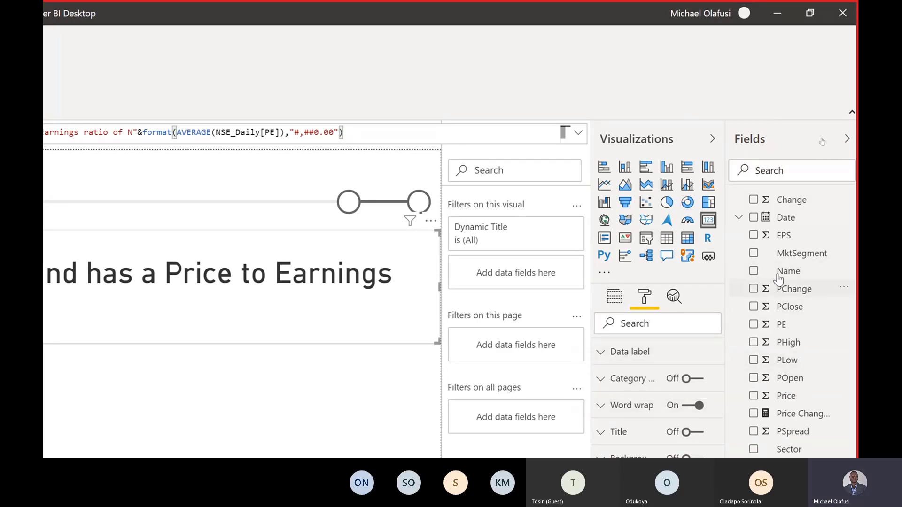
left_click_drag(792, 219, 509, 240)
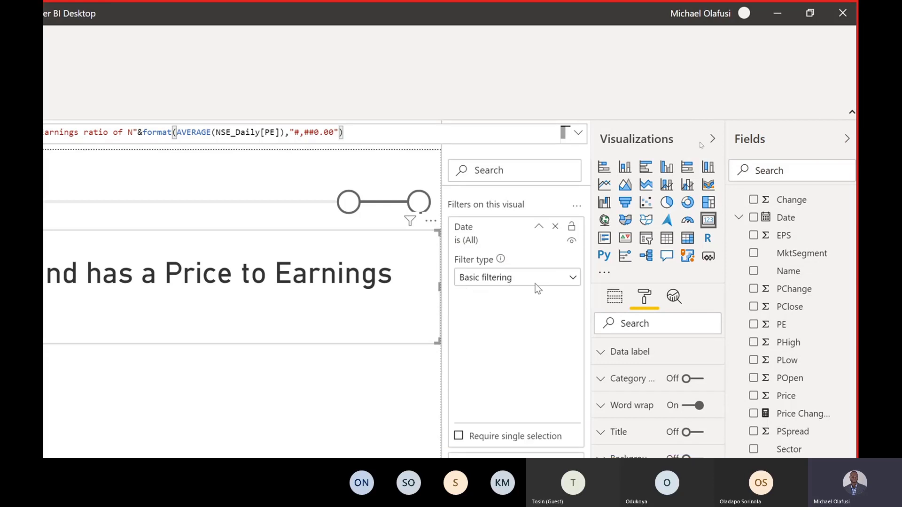
Set the card's Date filter to a relative date in the last 1 days, excluding today, and apply it
left_click(560, 281)
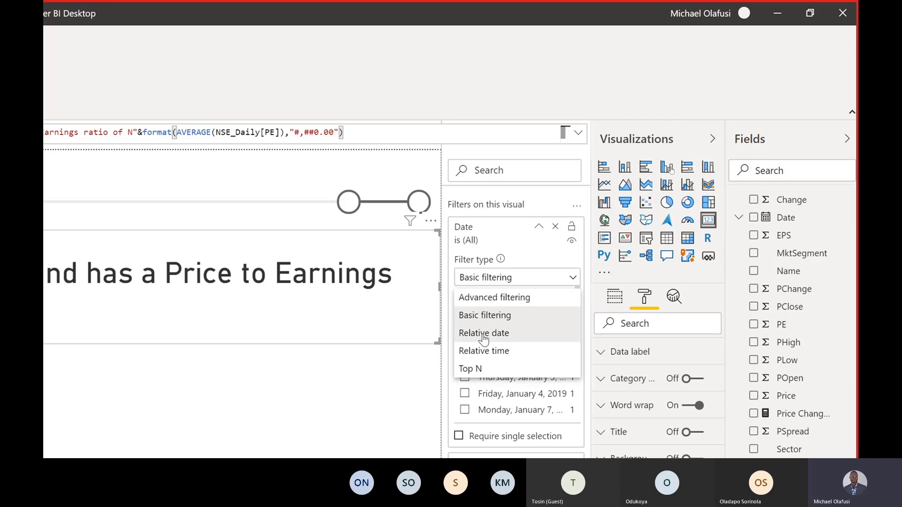
left_click(483, 334)
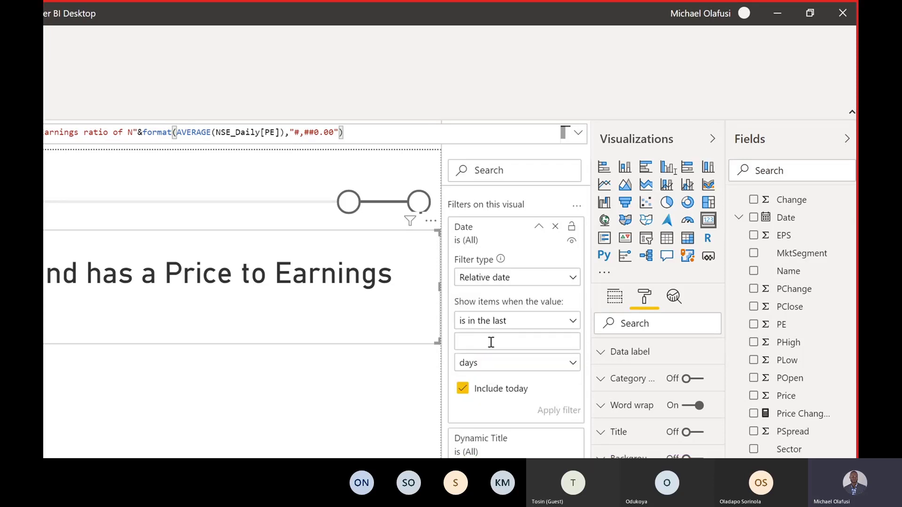
type("1")
left_click(463, 388)
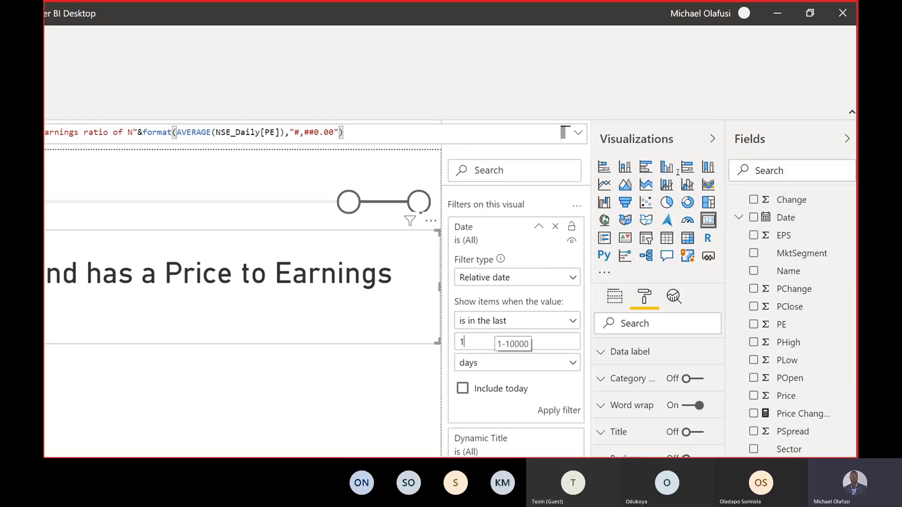
key("Return")
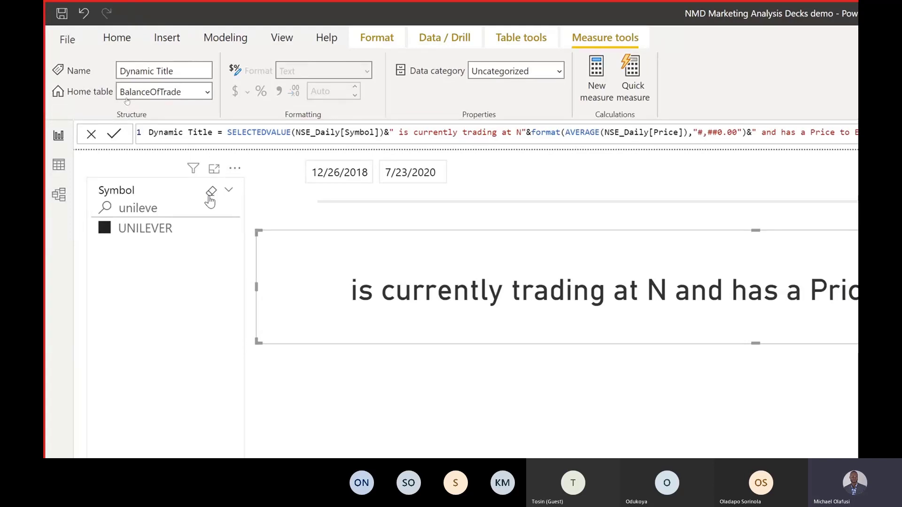
Clear the selection in the Symbol slicer and turn on its Single select option
left_click(210, 197)
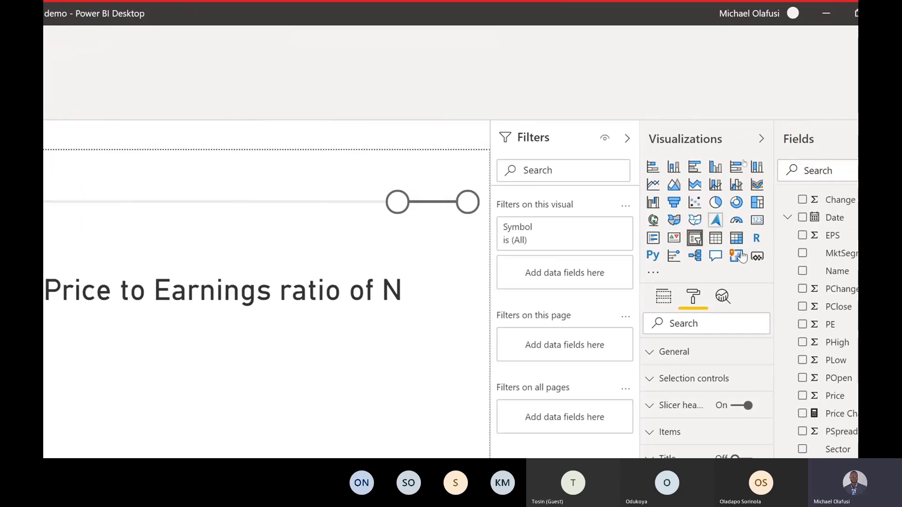
left_click(697, 380)
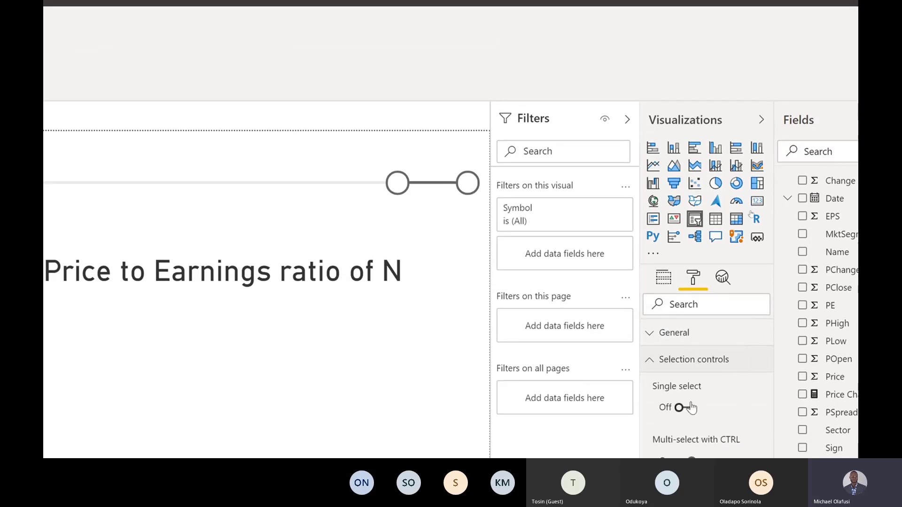
left_click(686, 407)
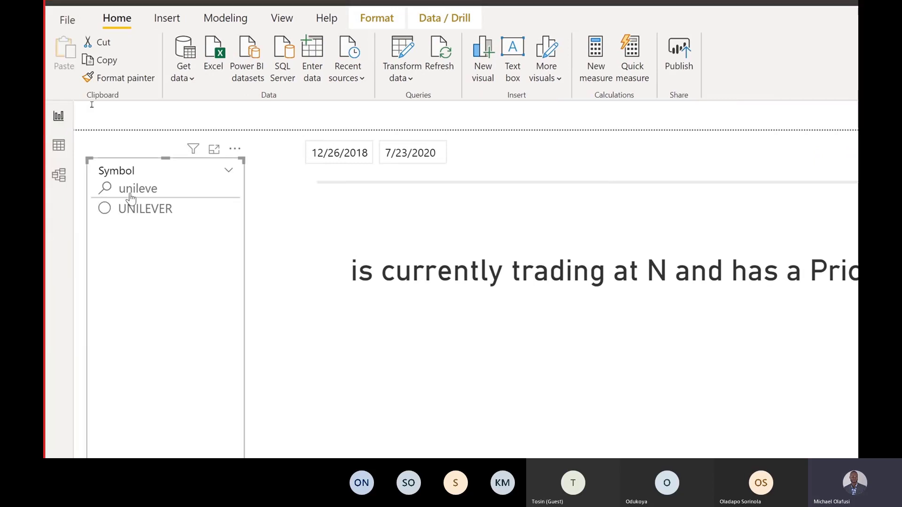
Remove the search text from the Symbol slicer and select ACCESS
left_click_drag(163, 186, 61, 168)
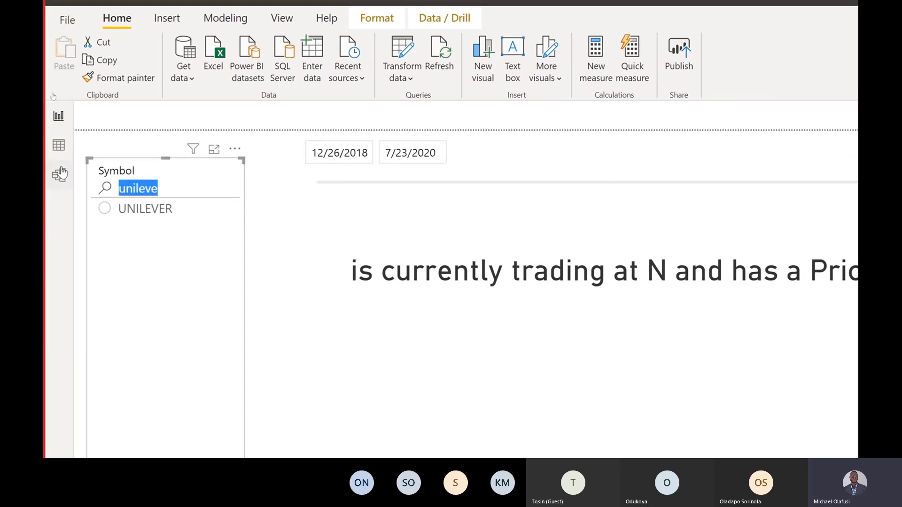
key("BackSpace")
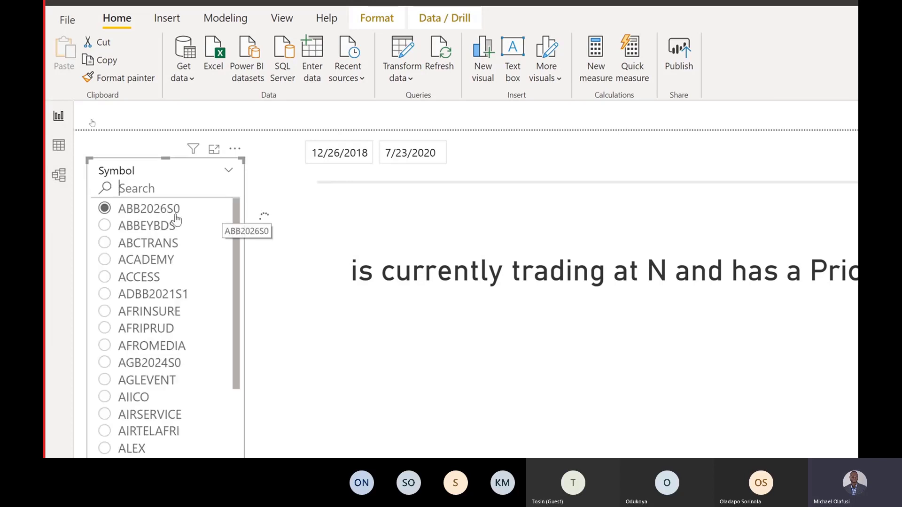
left_click(106, 278)
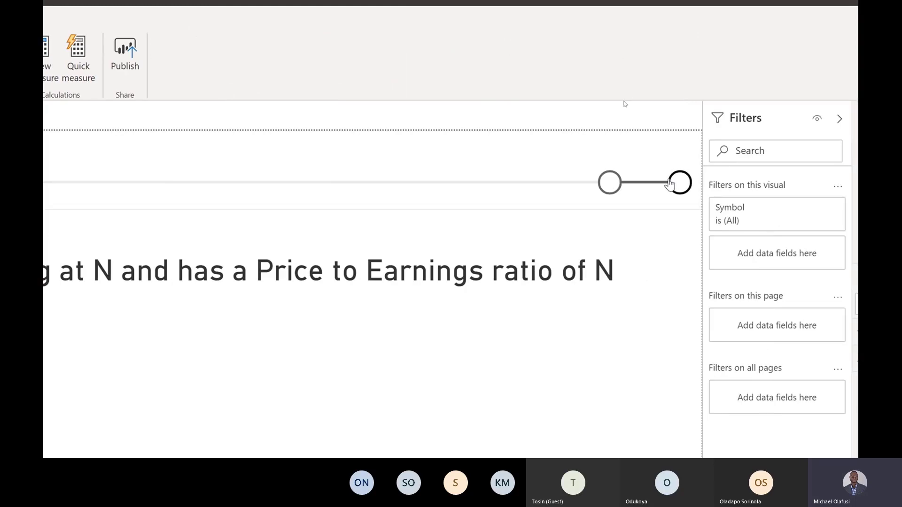
Delete the date range slicer and move the Stock Chart to the lower-right corner of the report page
left_click(647, 154)
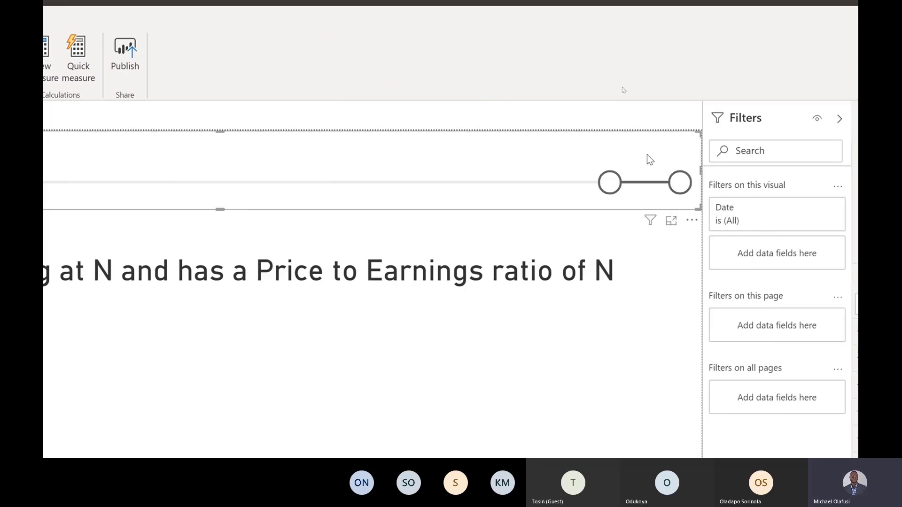
key("Delete")
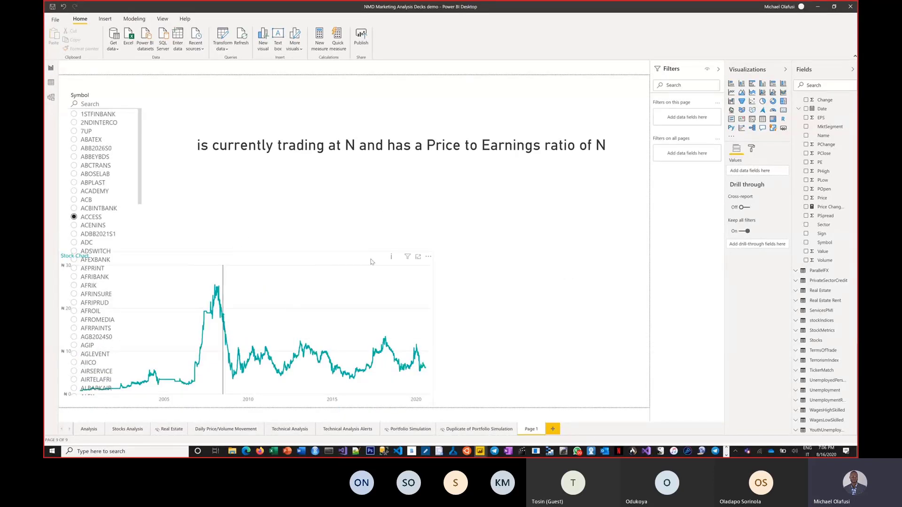
left_click_drag(361, 259, 506, 263)
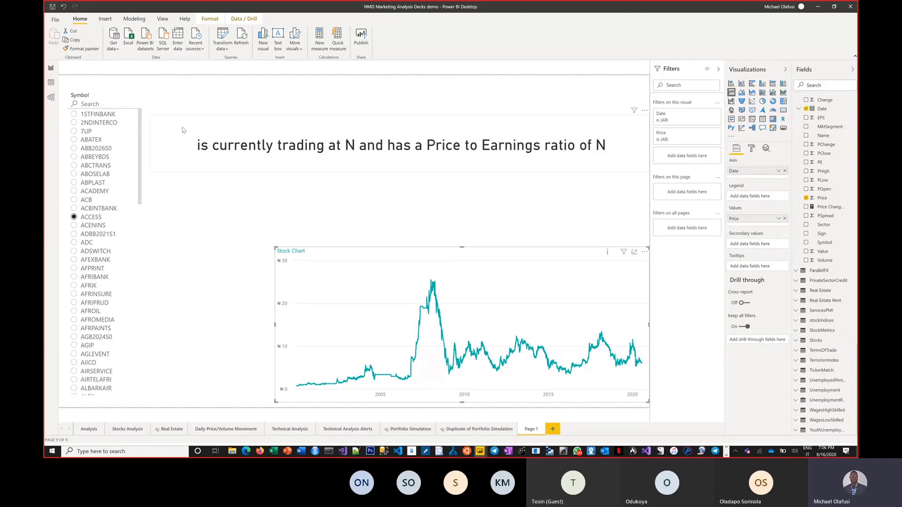
Clear the Date filter on the Dynamic Title card, then reapply relative date in the last 1 days without today
left_click(565, 138)
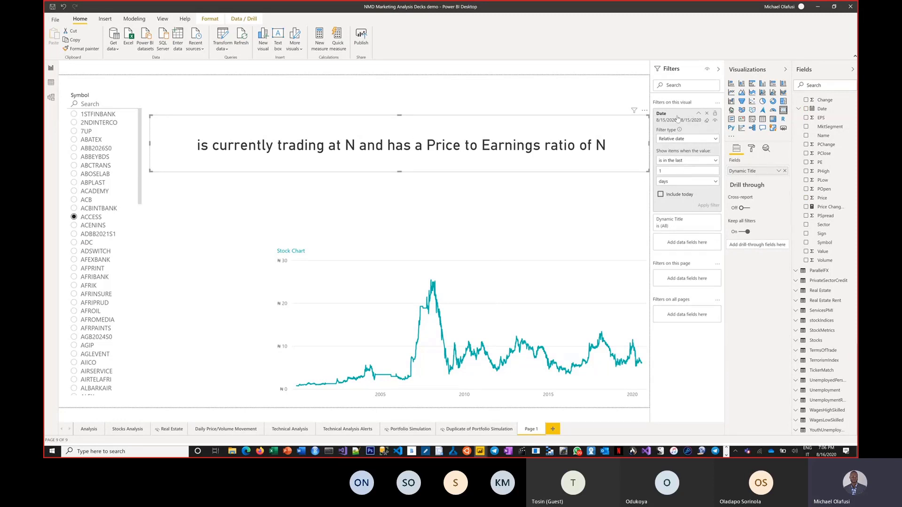
left_click(706, 121)
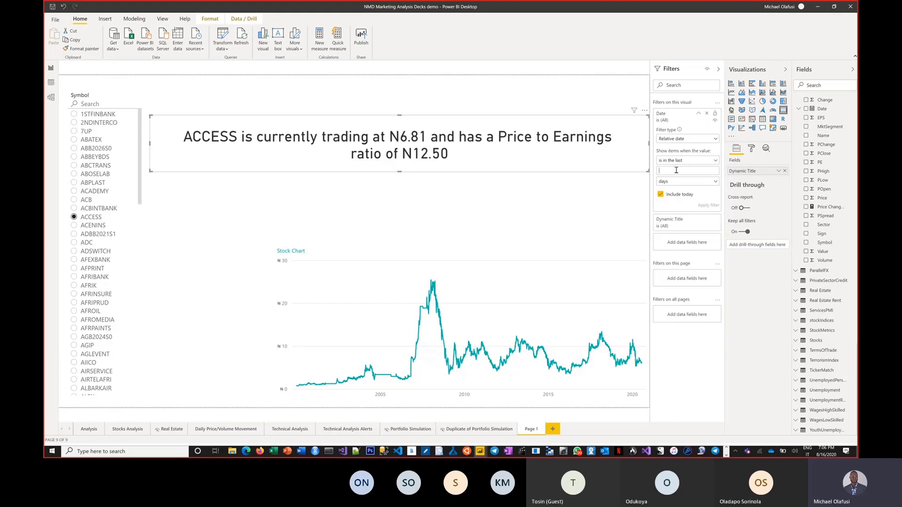
type("1")
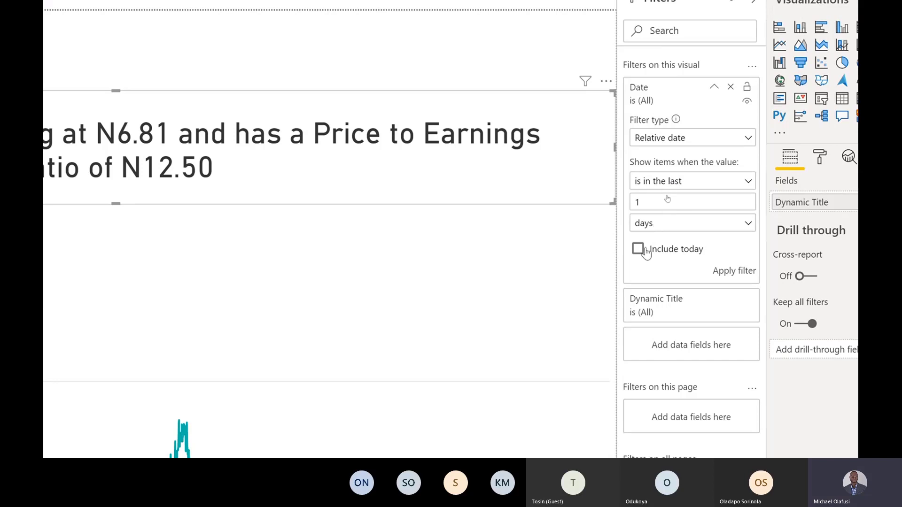
left_click(738, 273)
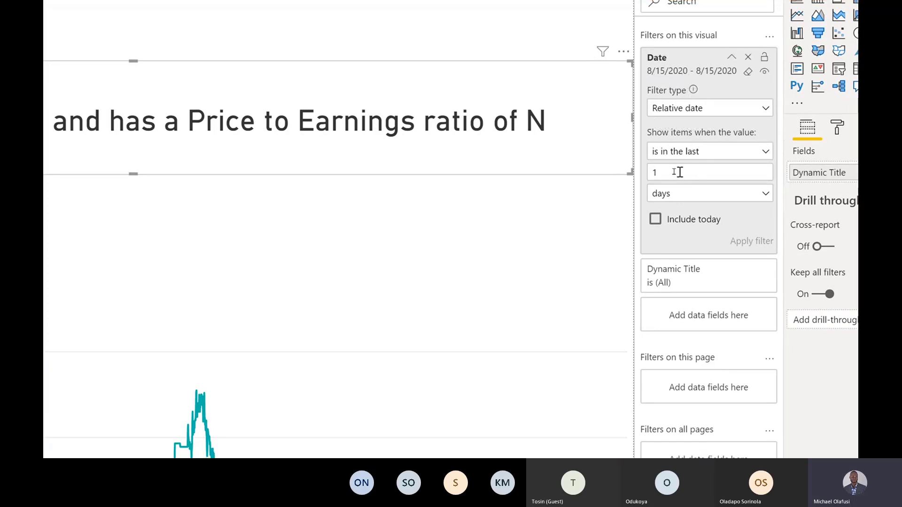
left_click(746, 106)
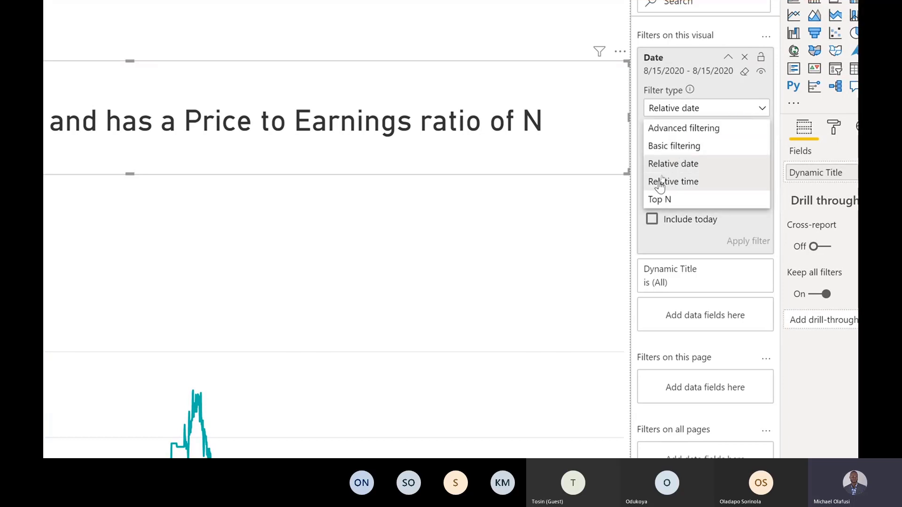
left_click(683, 128)
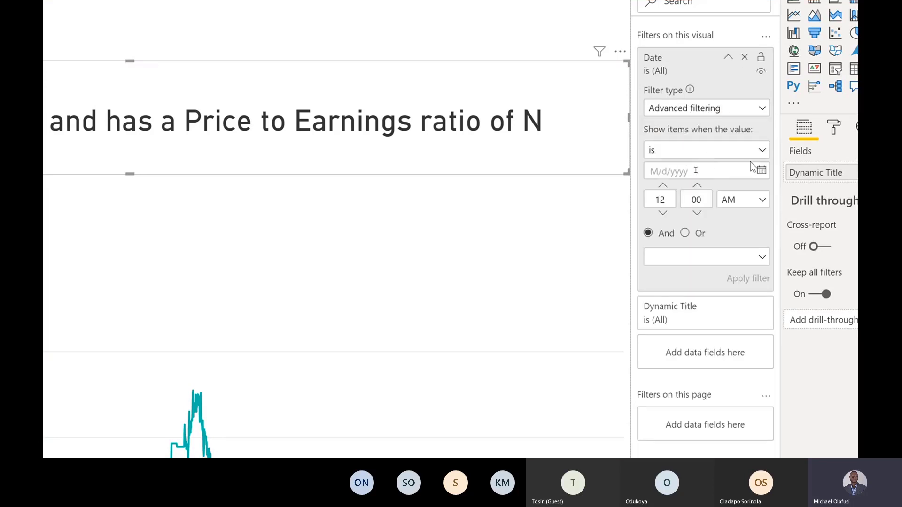
left_click(746, 112)
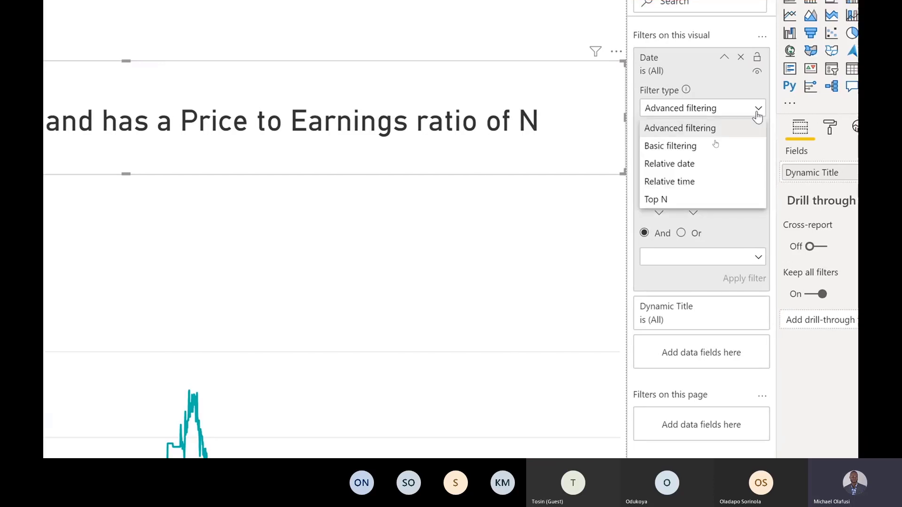
left_click(679, 148)
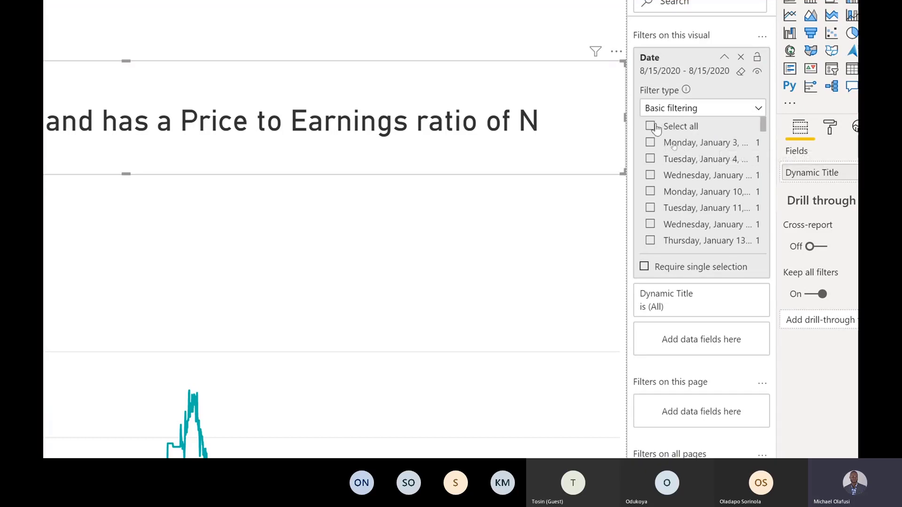
Change the card's Date filter to Top N, showing the top 1 item by Latest Date, and apply it
left_click(716, 117)
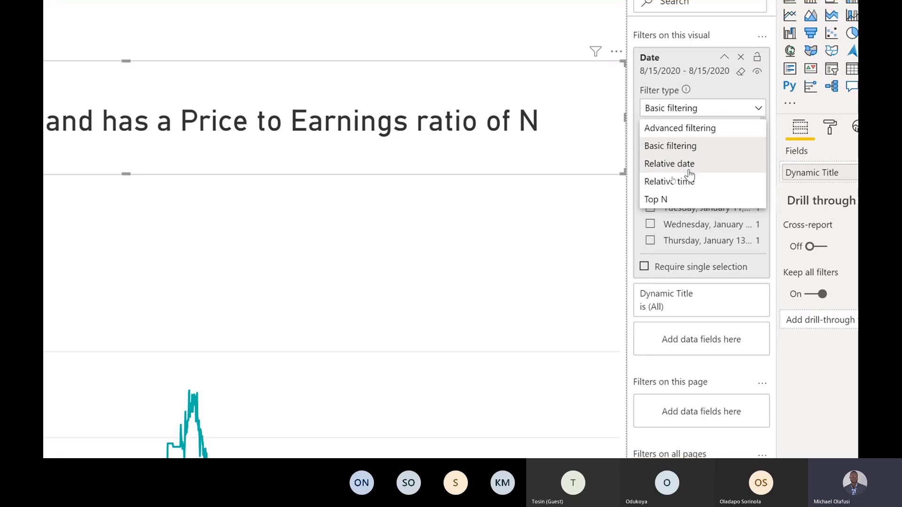
left_click(664, 198)
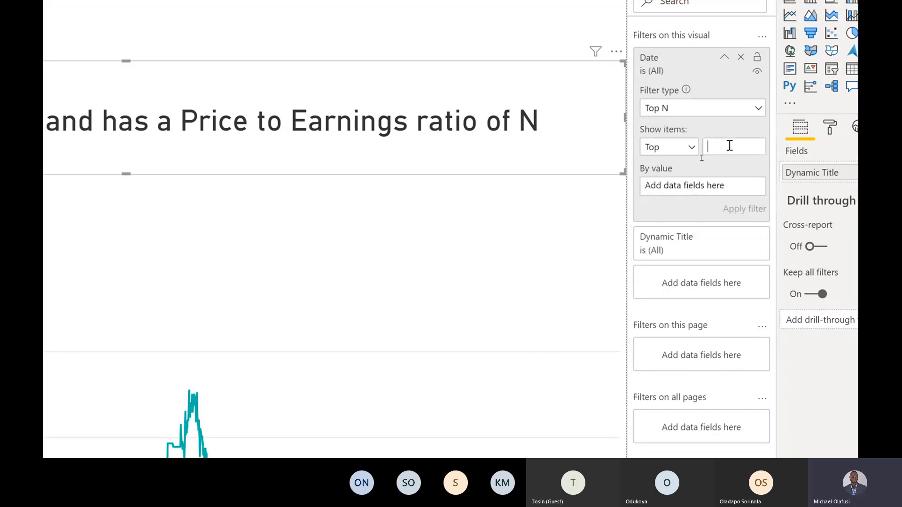
type("1")
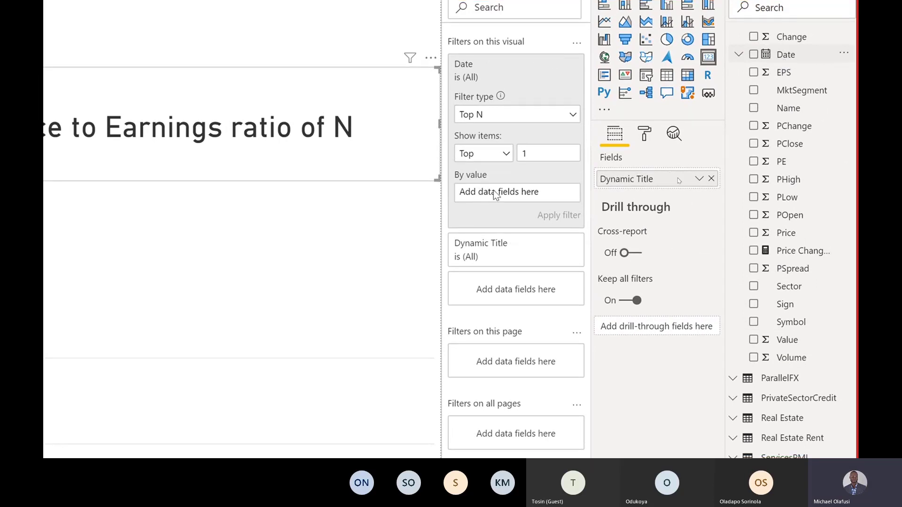
left_click_drag(493, 190, 497, 193)
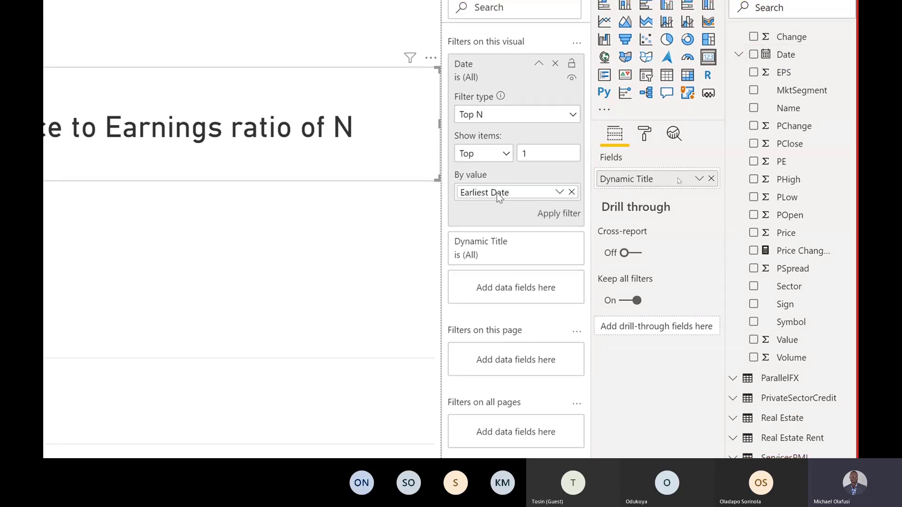
left_click(559, 193)
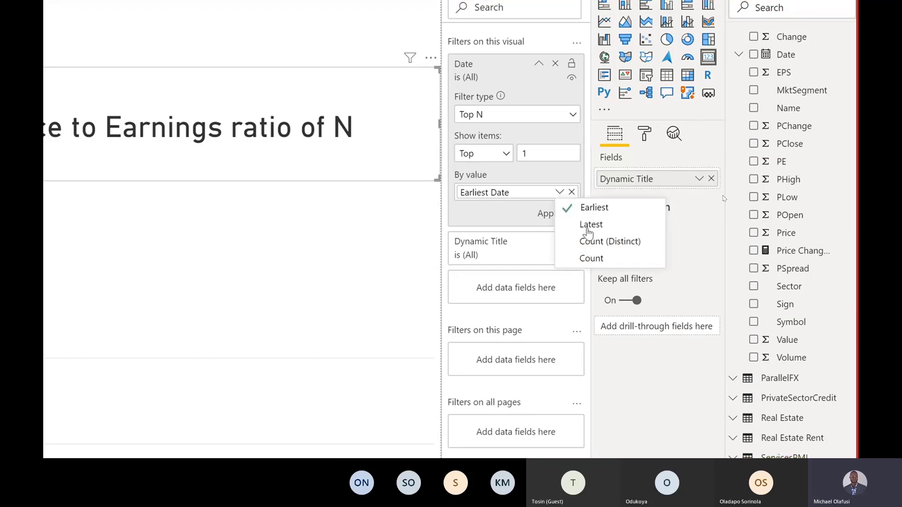
left_click(587, 228)
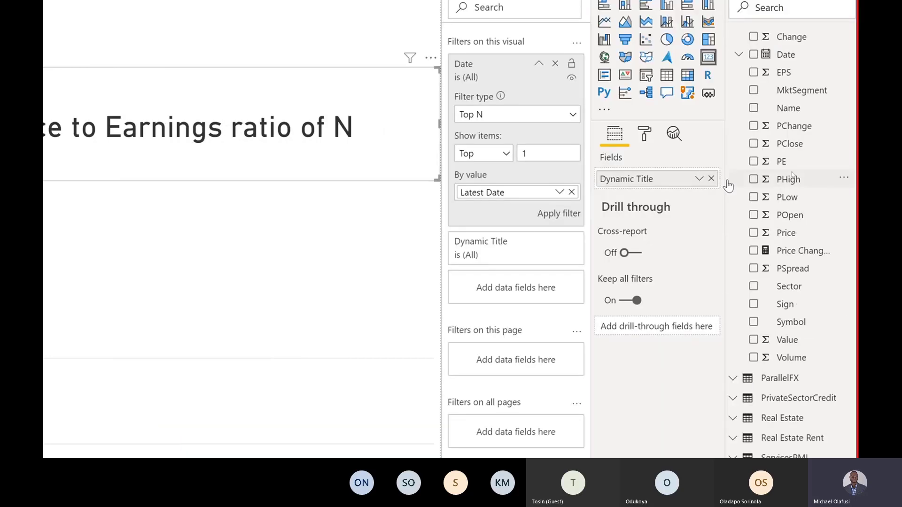
left_click(567, 221)
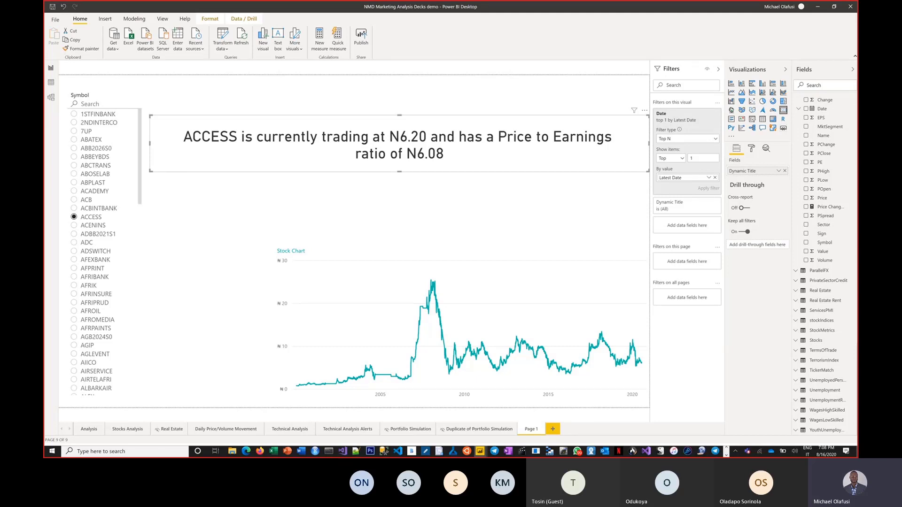
left_click(726, 455)
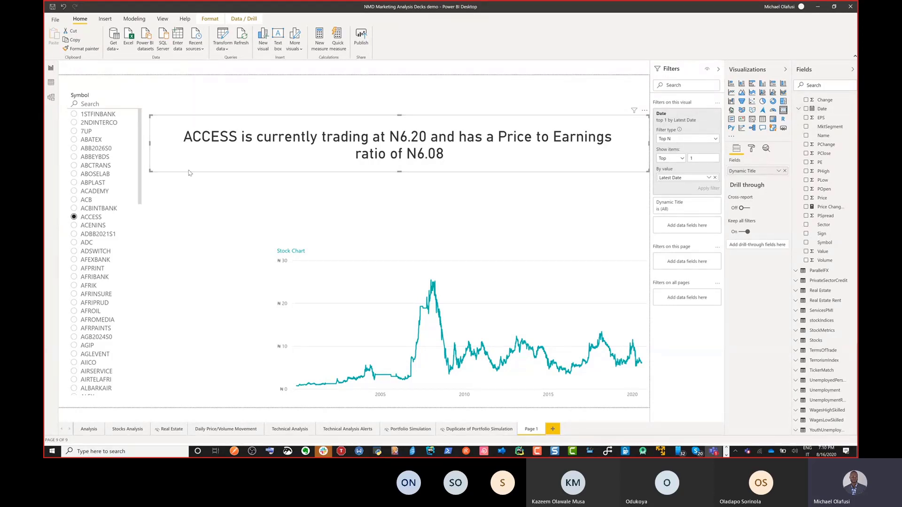
left_click(105, 20)
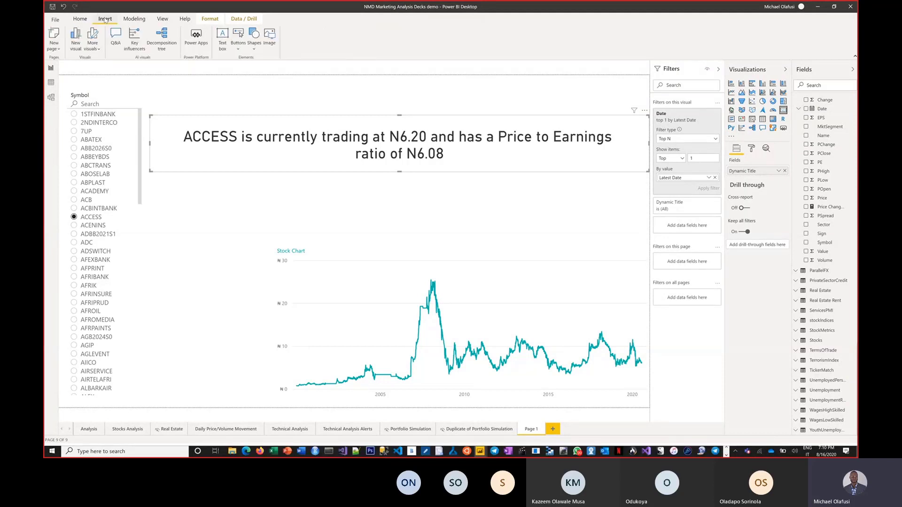
left_click(213, 21)
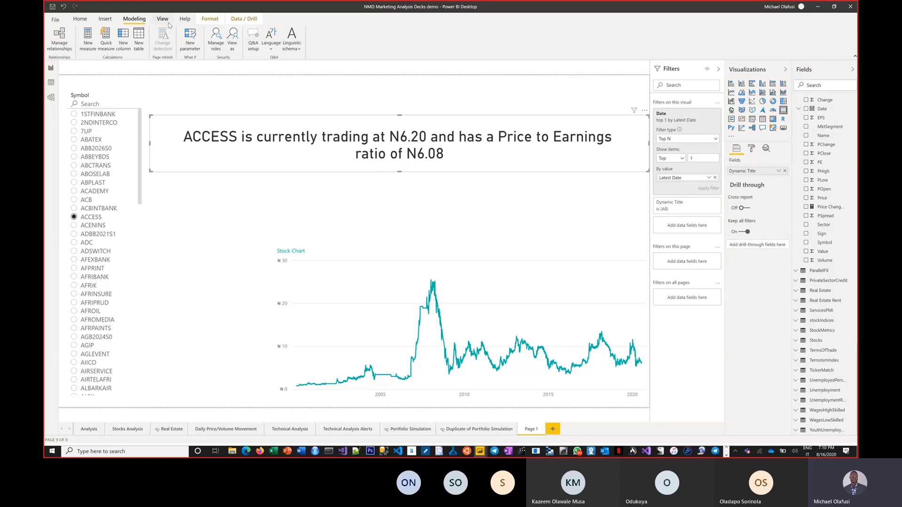
left_click(106, 21)
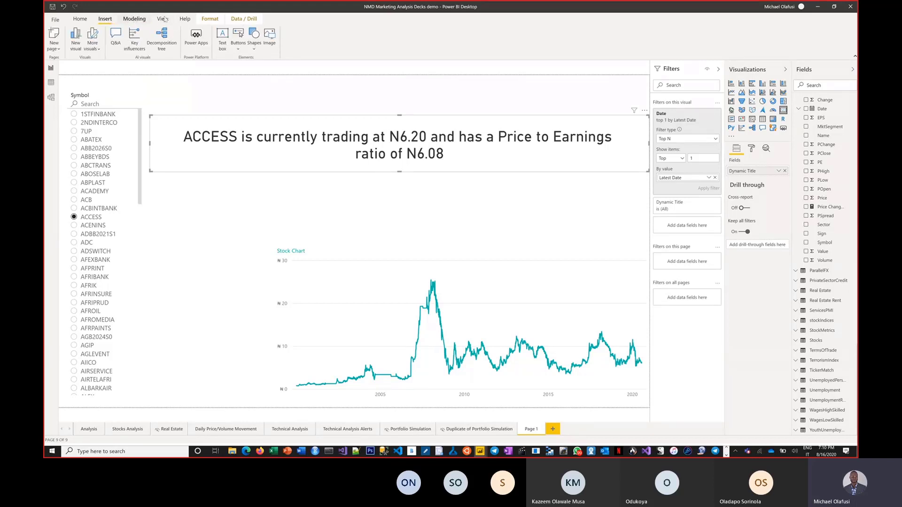
left_click(241, 19)
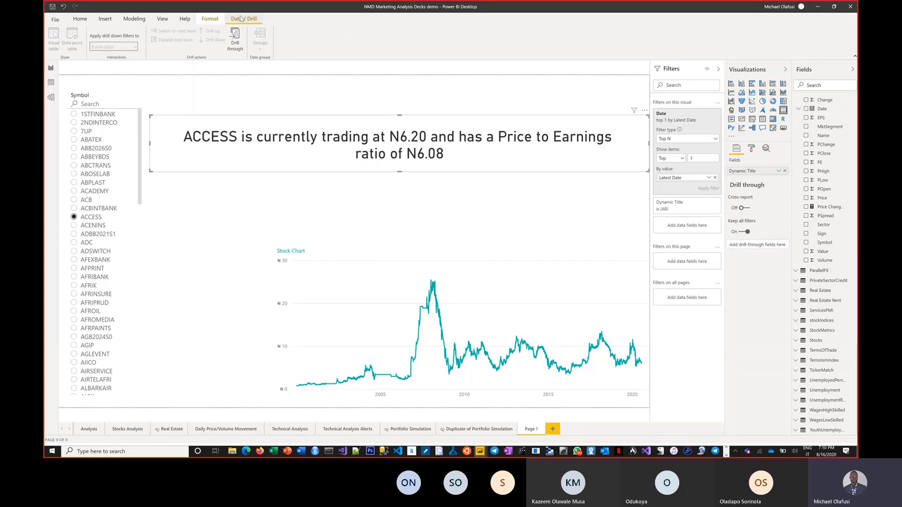
left_click(80, 20)
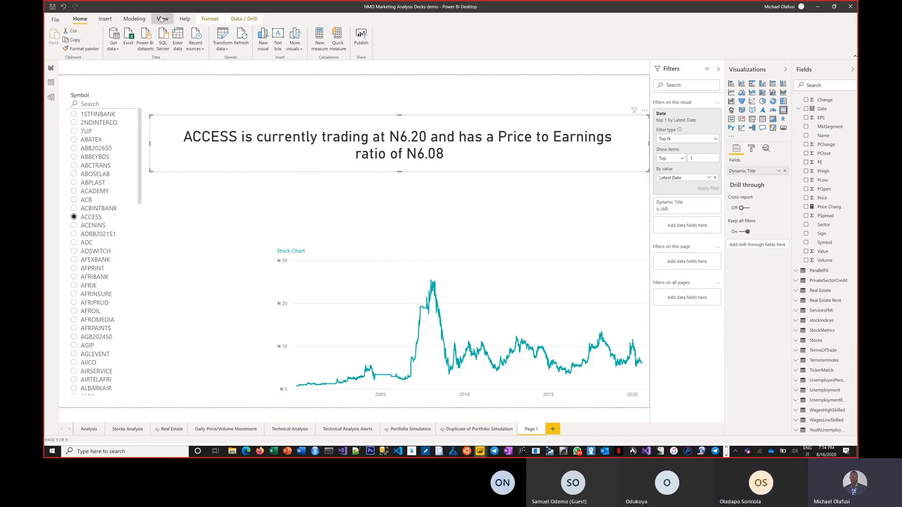
left_click(162, 19)
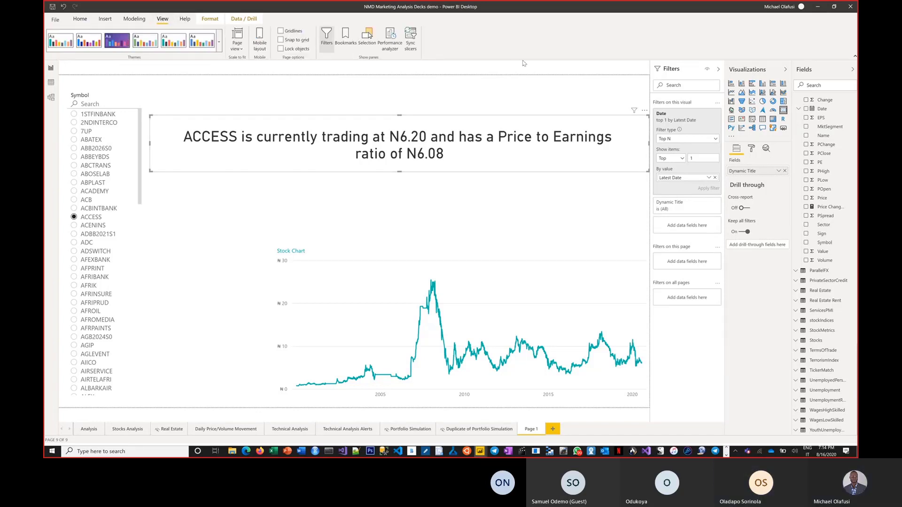